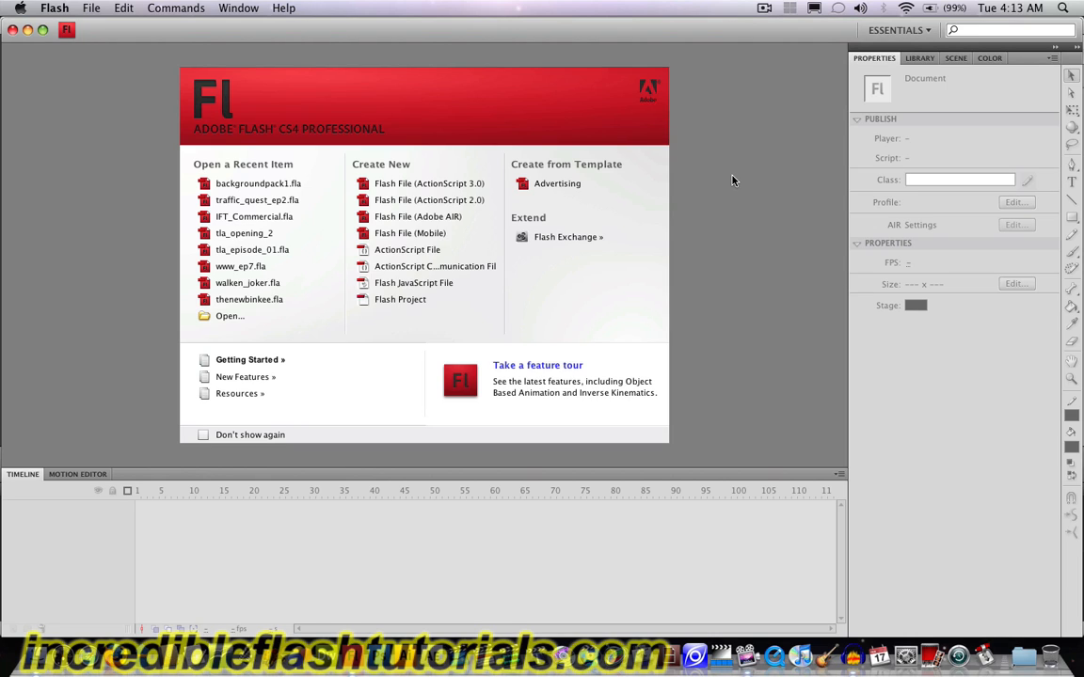
# Step: Switch to Audacity, record a short voice line and stop the recording
pyautogui.click(851, 662)
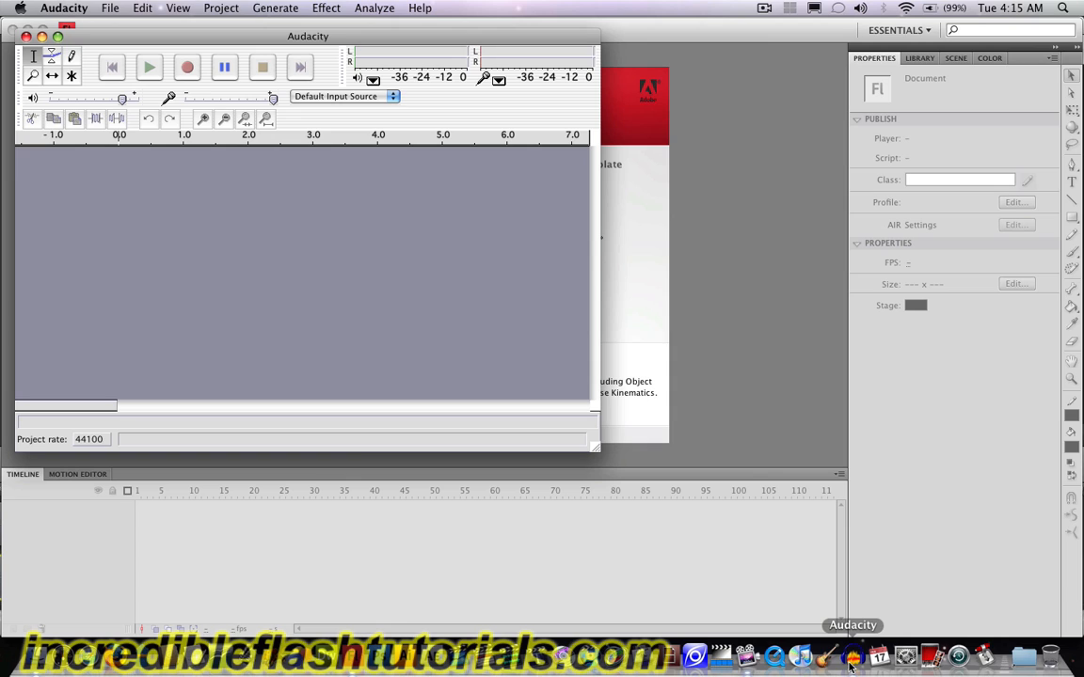
pyautogui.click(189, 67)
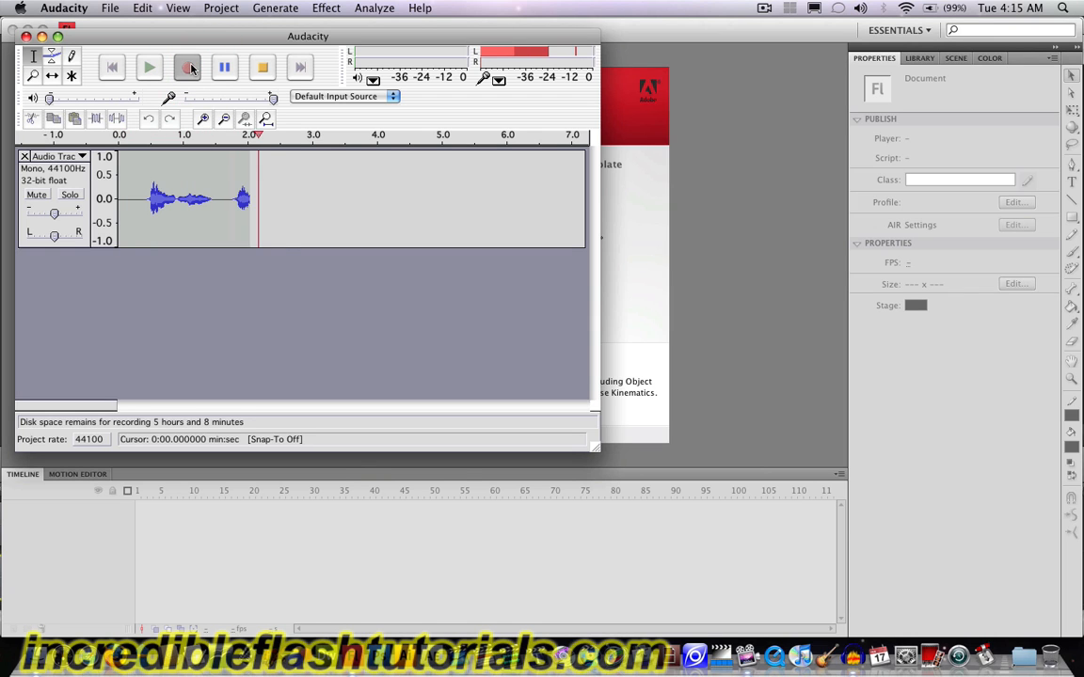
pyautogui.click(262, 68)
pyautogui.click(262, 68)
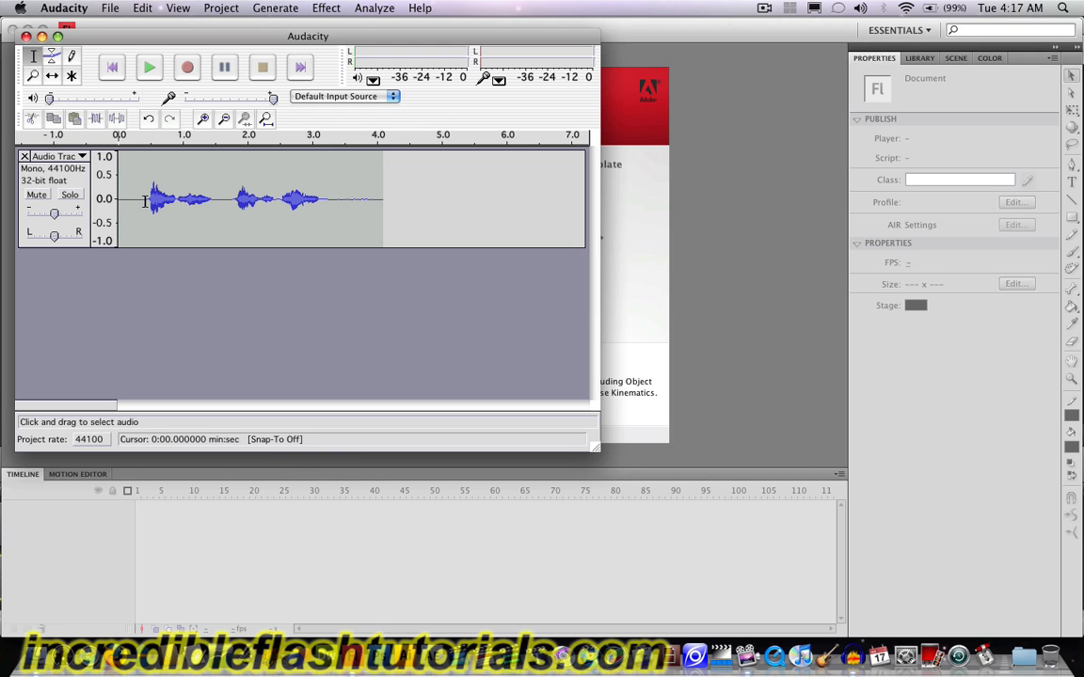
# Step: Delete the silent parts before and after the speech in the recorded track
pyautogui.moveTo(145, 200); pyautogui.dragTo(106, 202)
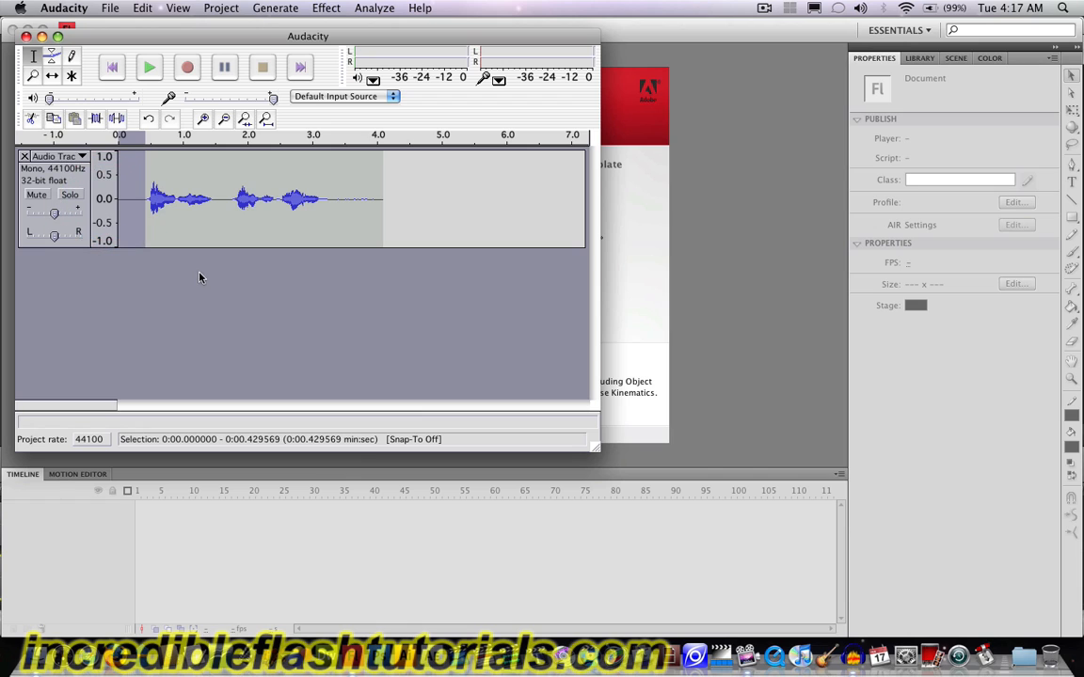
pyautogui.press('Delete')
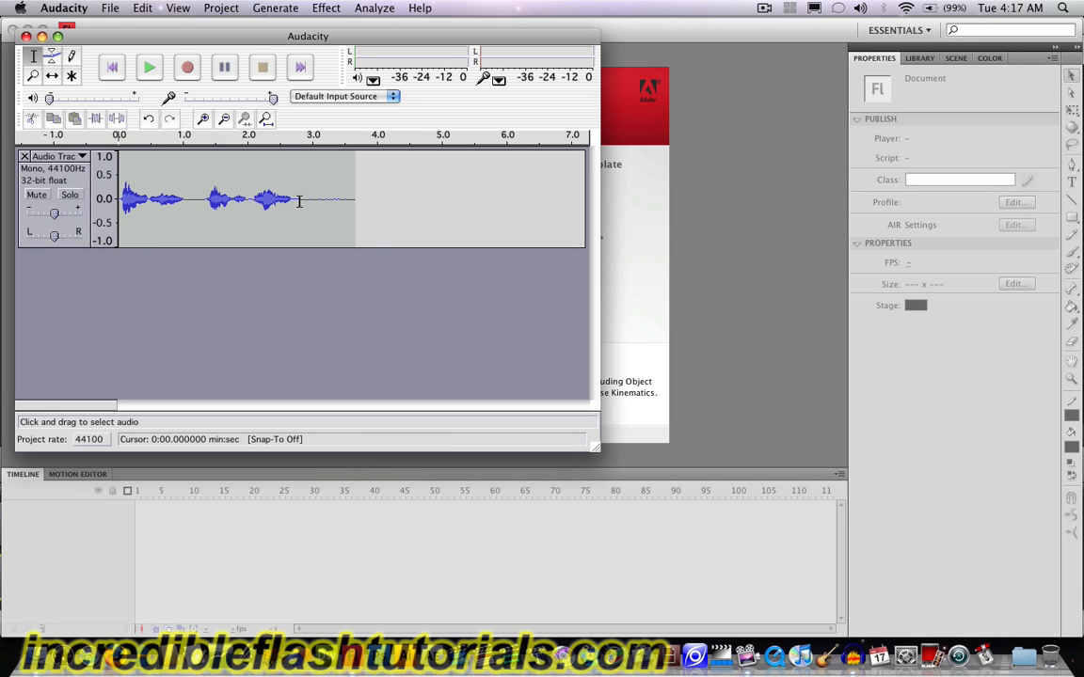
pyautogui.moveTo(301, 201); pyautogui.dragTo(383, 204)
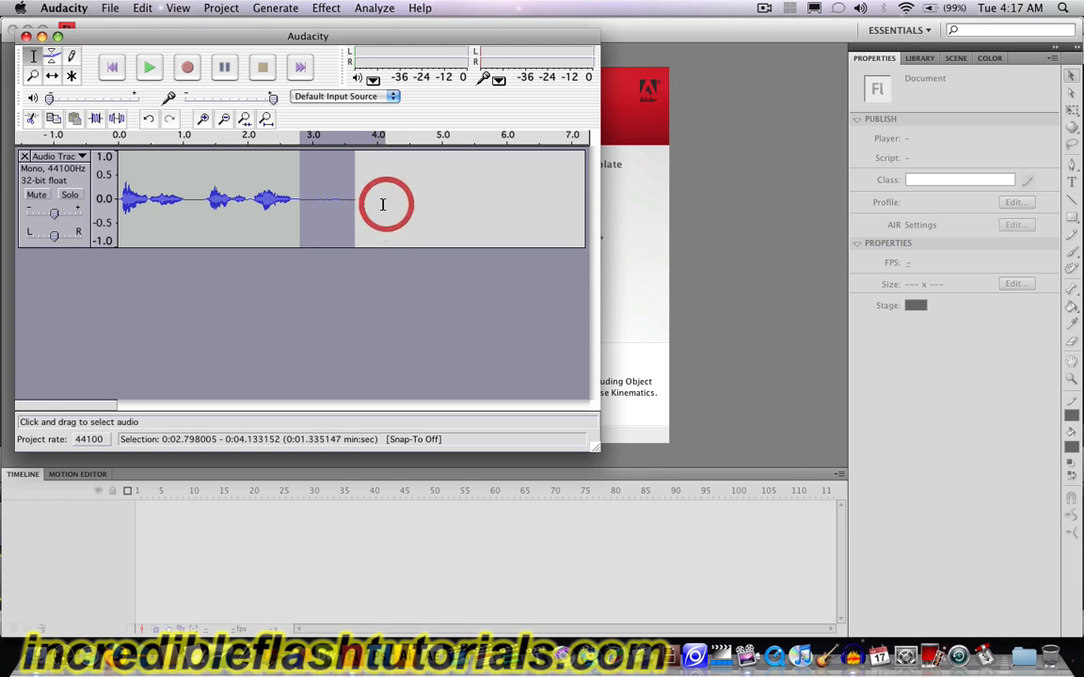
pyautogui.press('Delete')
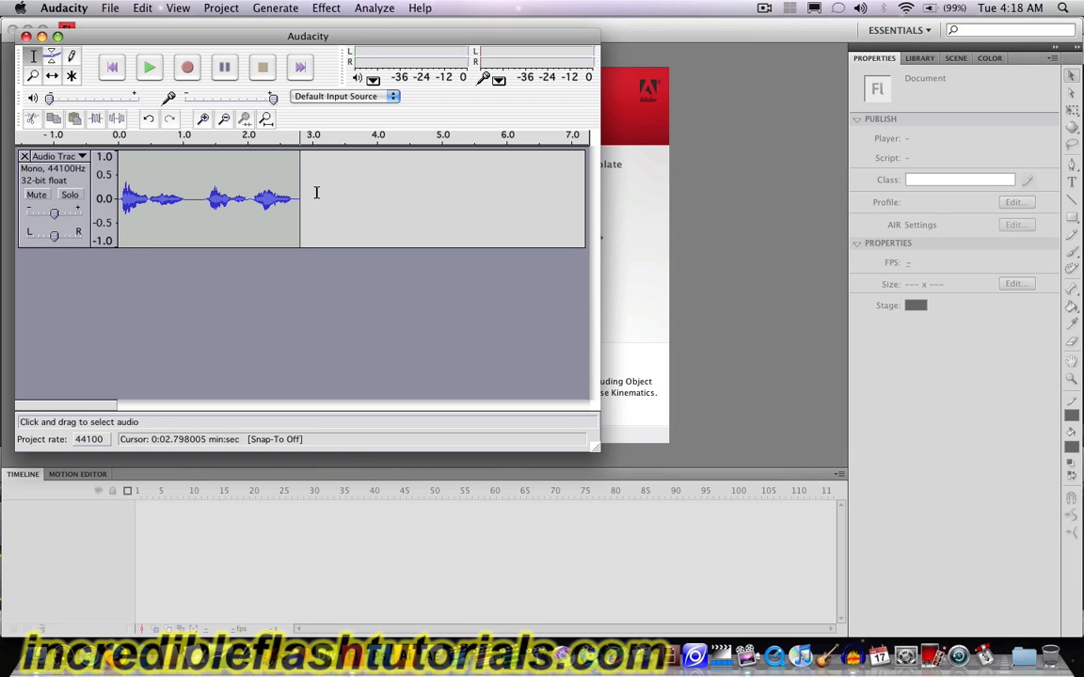
# Step: Select the whole voice track, preview an 8.8 dB Amplify effect and apply it
pyautogui.moveTo(317, 192); pyautogui.dragTo(97, 191)
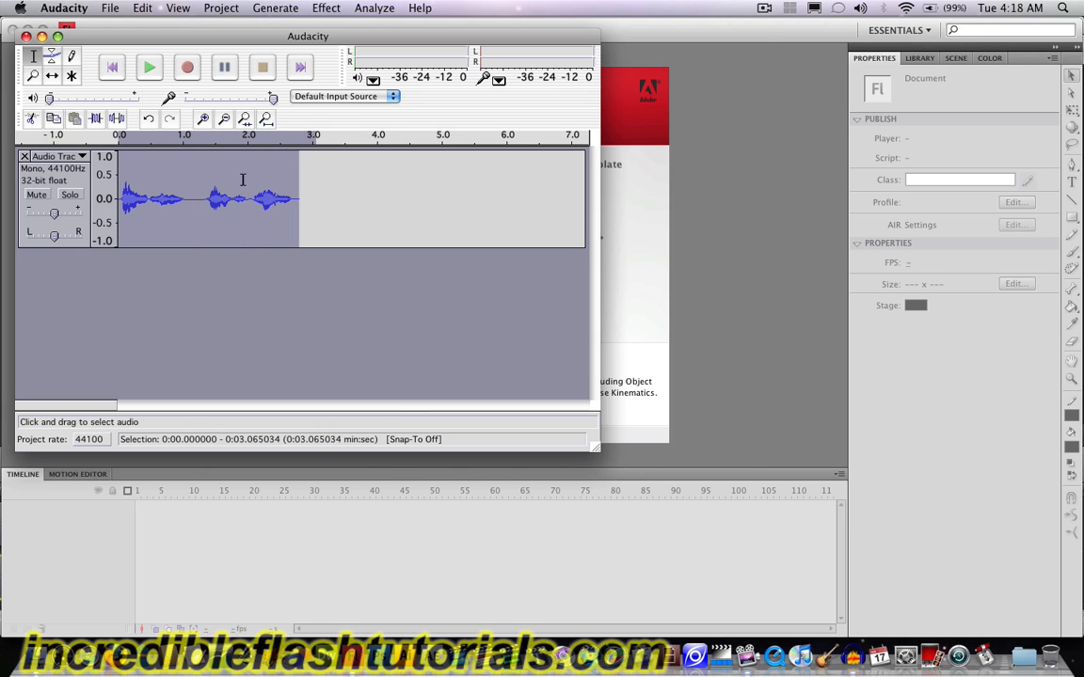
pyautogui.click(325, 7)
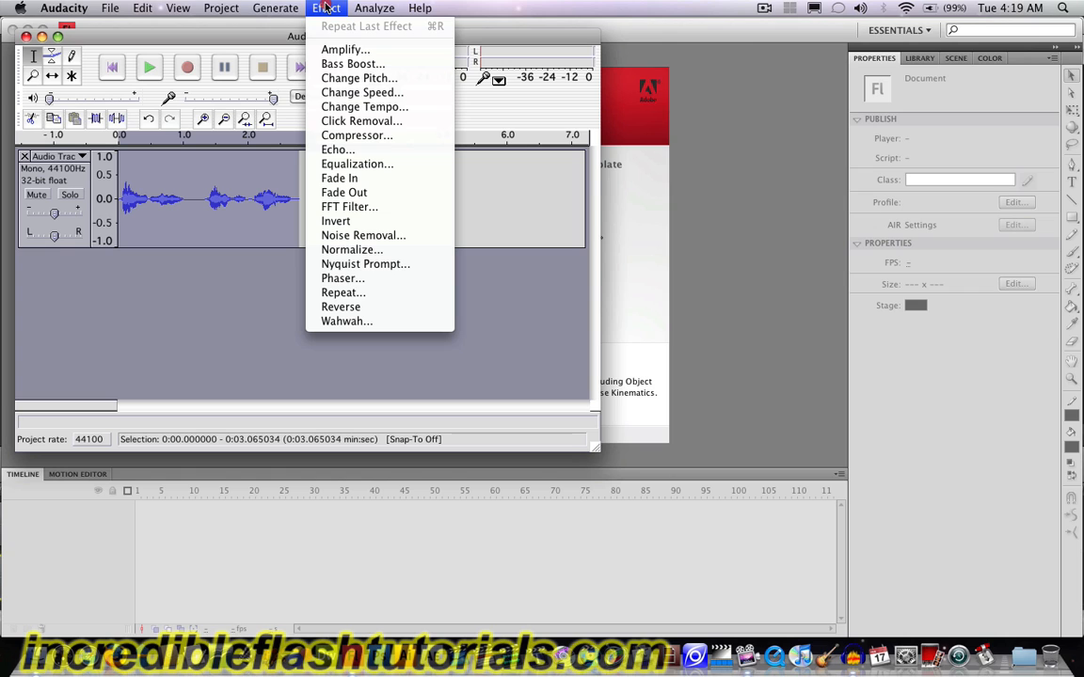
pyautogui.click(329, 50)
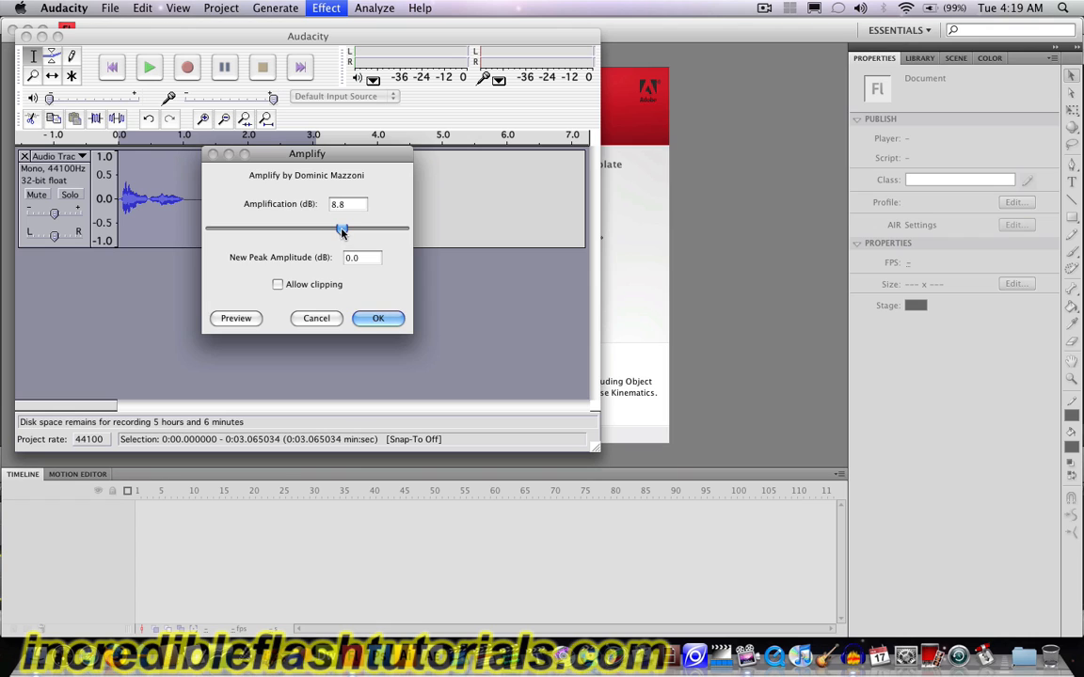
pyautogui.moveTo(342, 230)
pyautogui.mouseDown()
pyautogui.moveTo(390, 231)
pyautogui.moveTo(342, 233)
pyautogui.mouseUp()
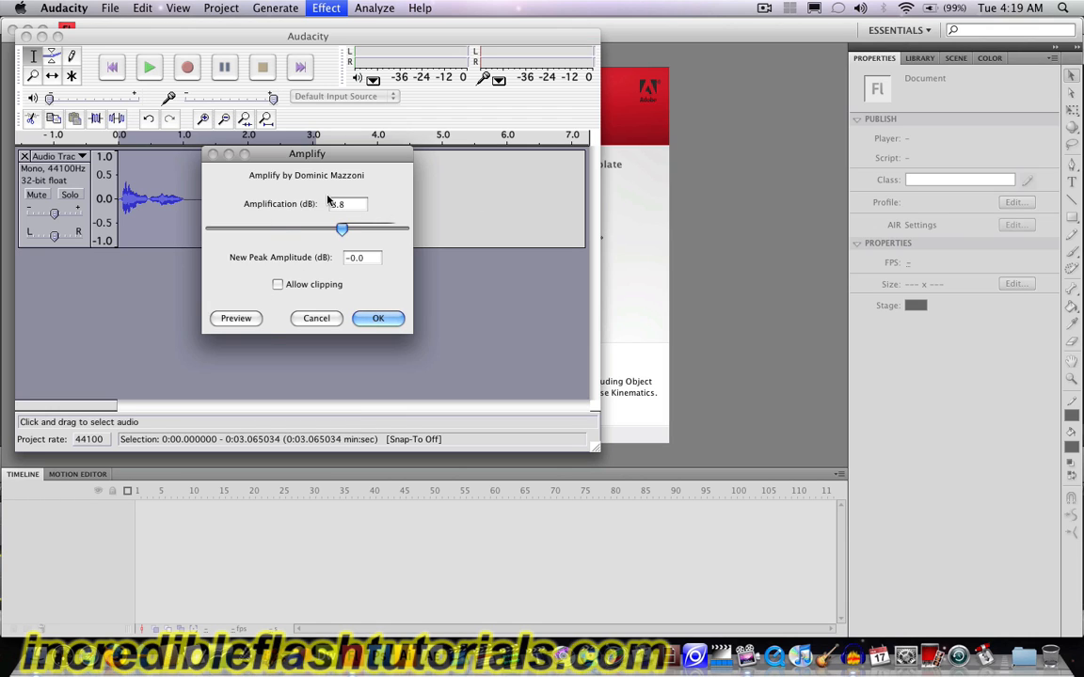
pyautogui.click(233, 321)
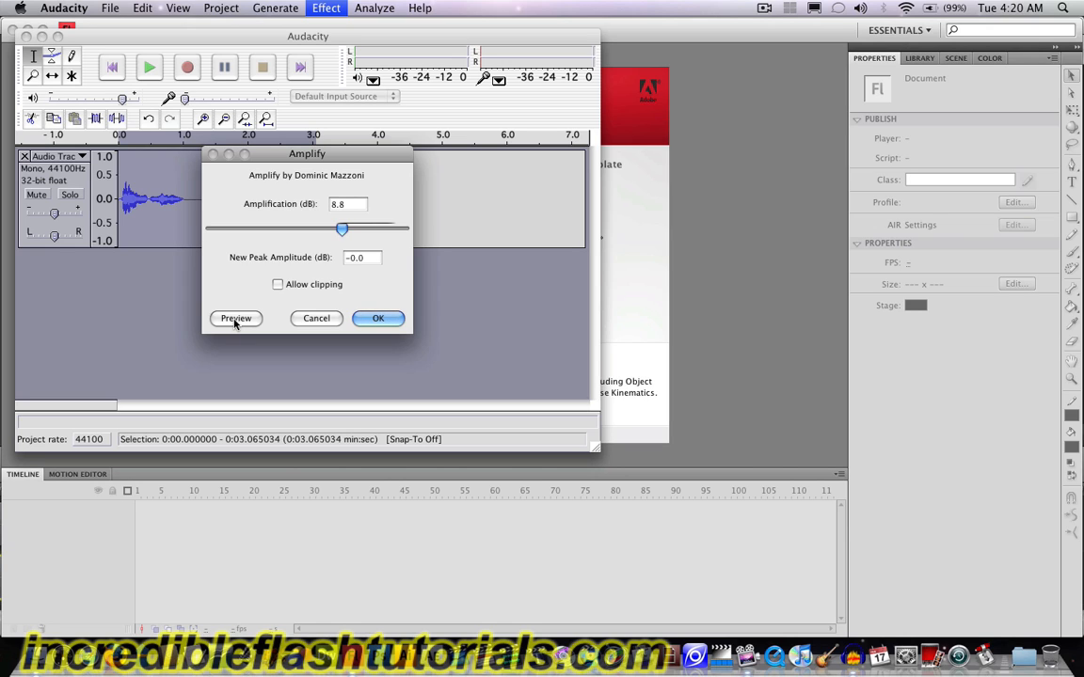
pyautogui.click(394, 323)
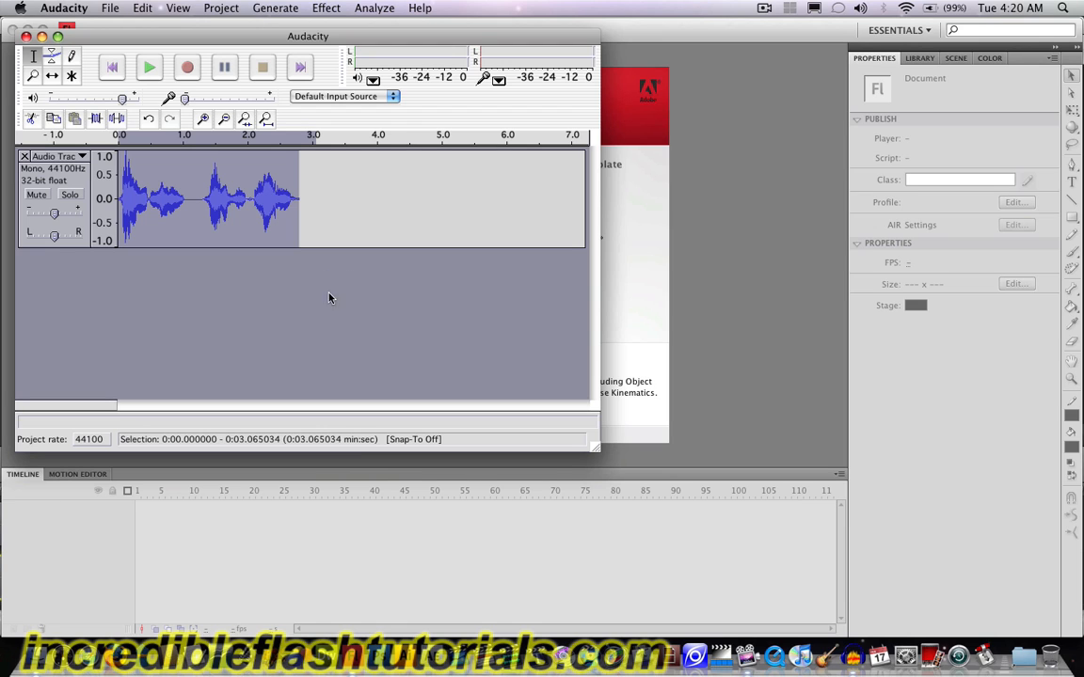
# Step: Export the recording as a WAV file named hi.wav in the current project folder
pyautogui.click(109, 7)
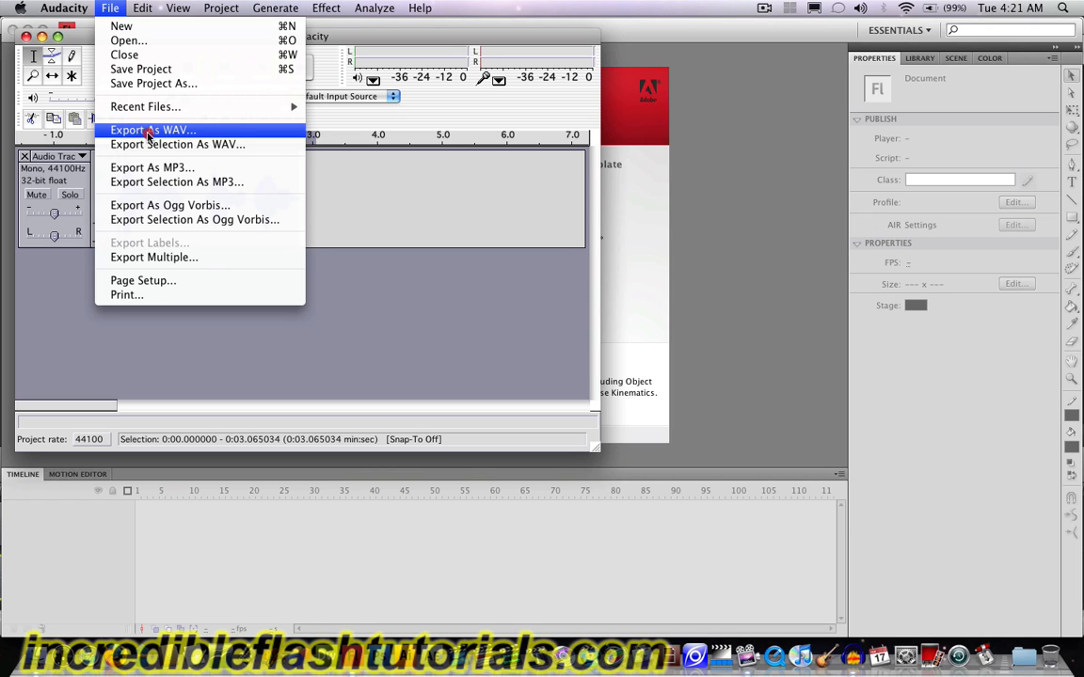
pyautogui.click(147, 131)
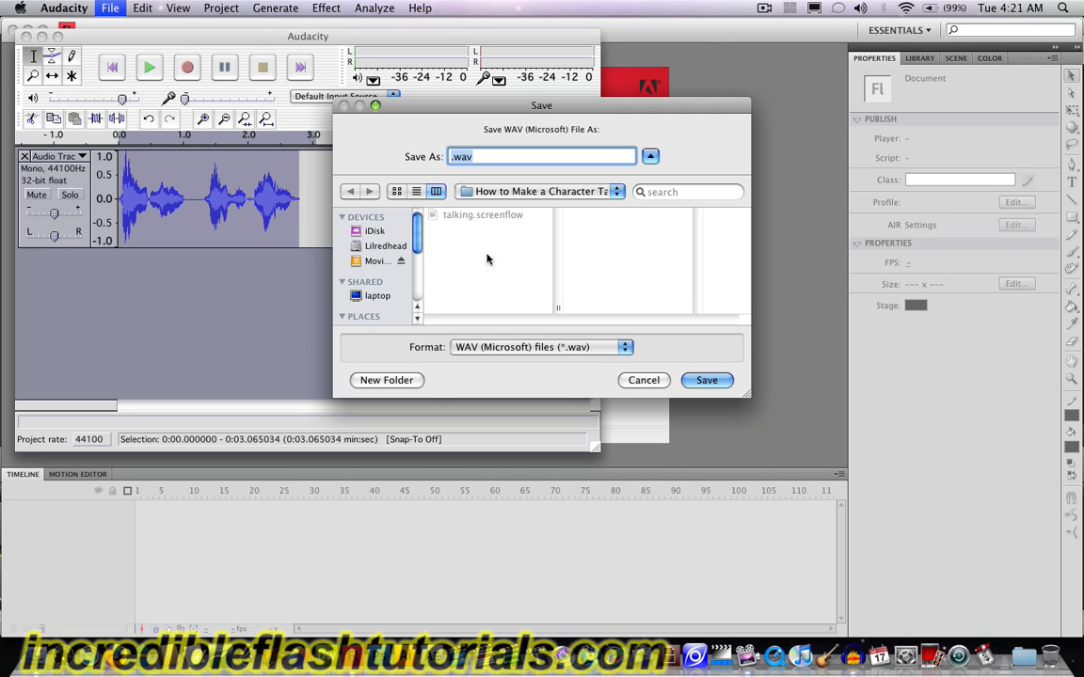
pyautogui.click(452, 157)
pyautogui.write('hi')
pyautogui.click(706, 380)
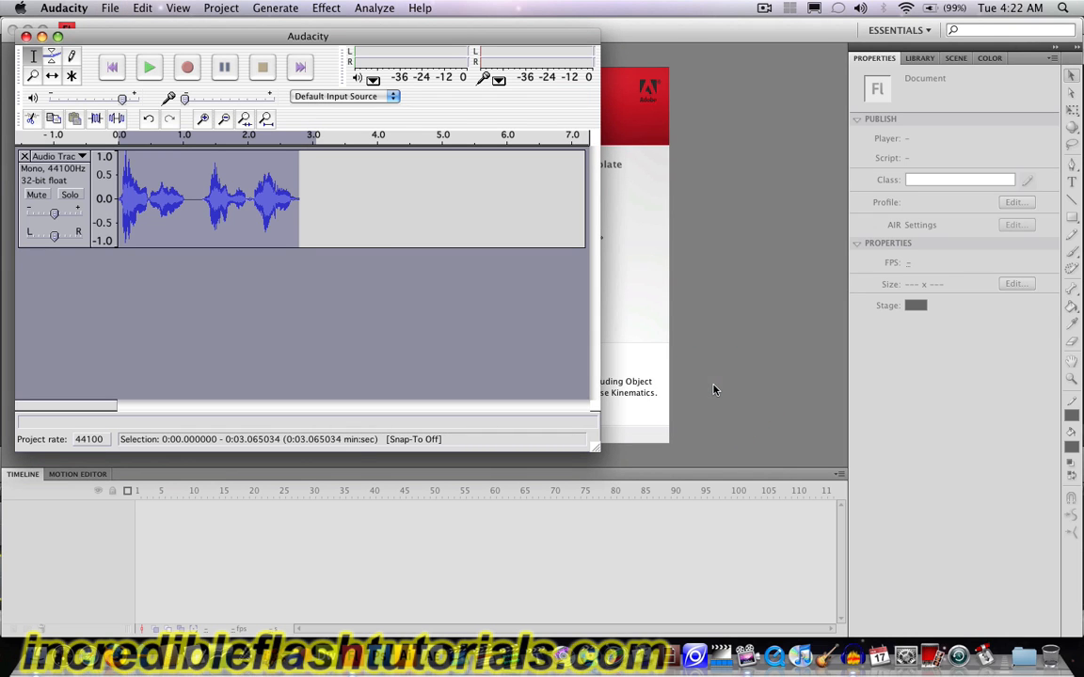
# Step: Switch to Flash, open the recent file talking_example_file.fla and import hi.wav into its library
pyautogui.click(749, 255)
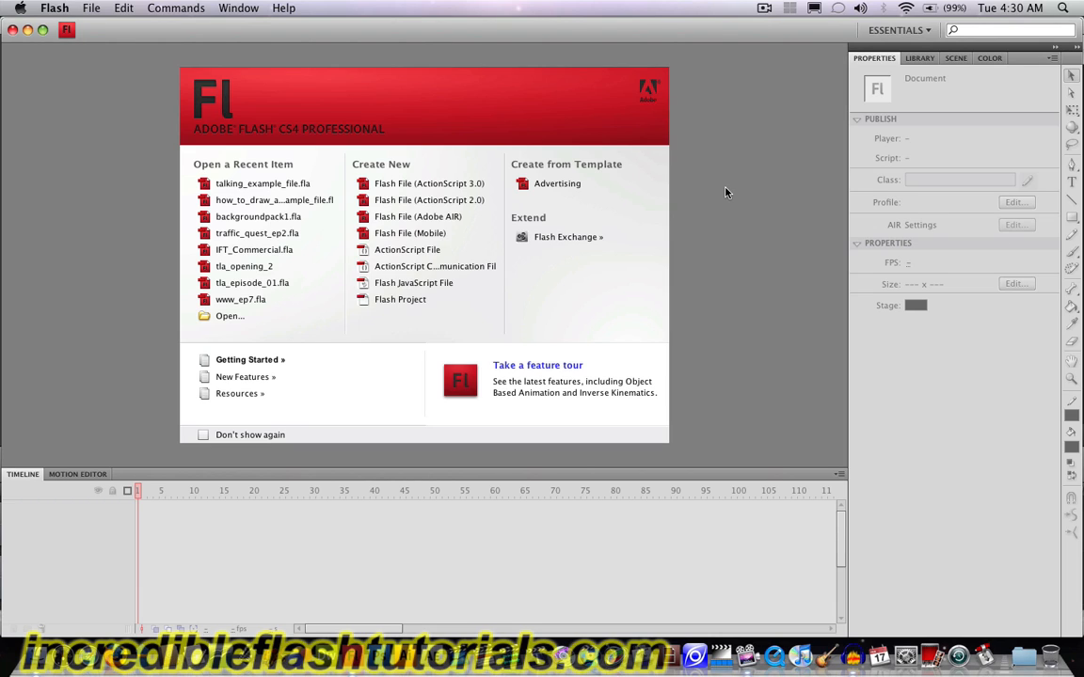
pyautogui.click(293, 191)
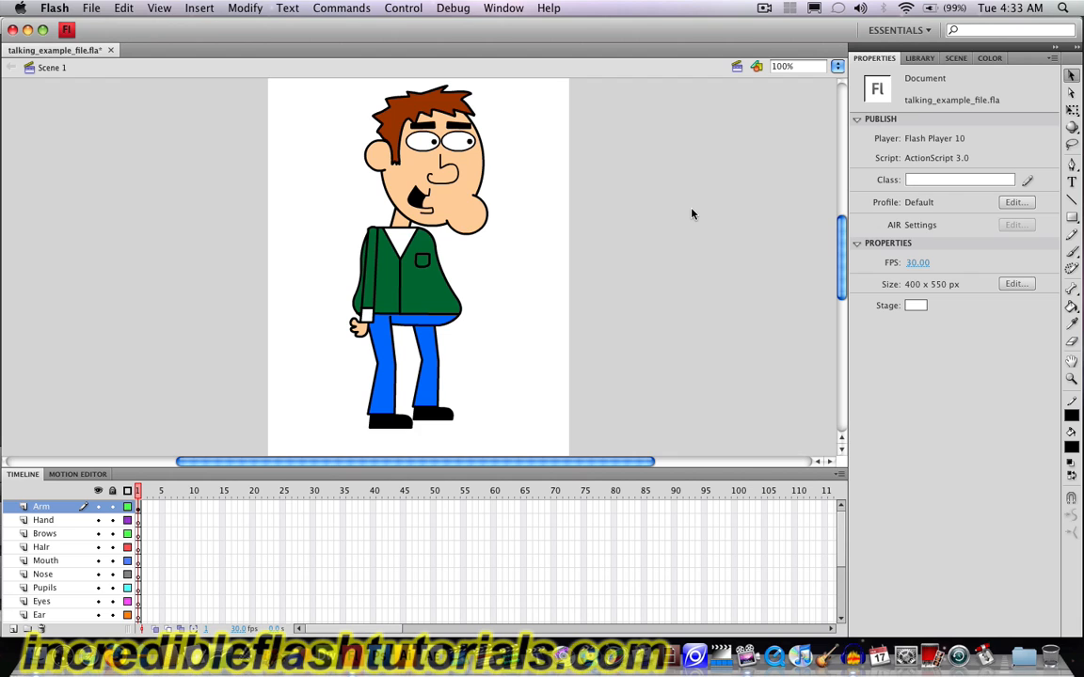
pyautogui.click(93, 6)
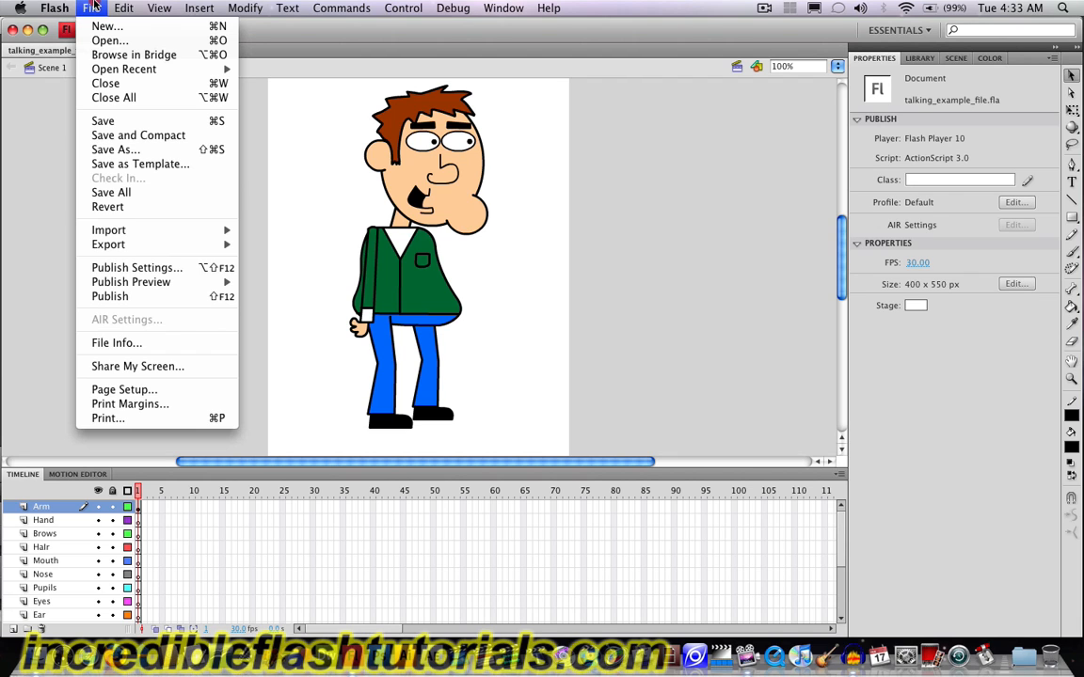
pyautogui.moveTo(132, 234)
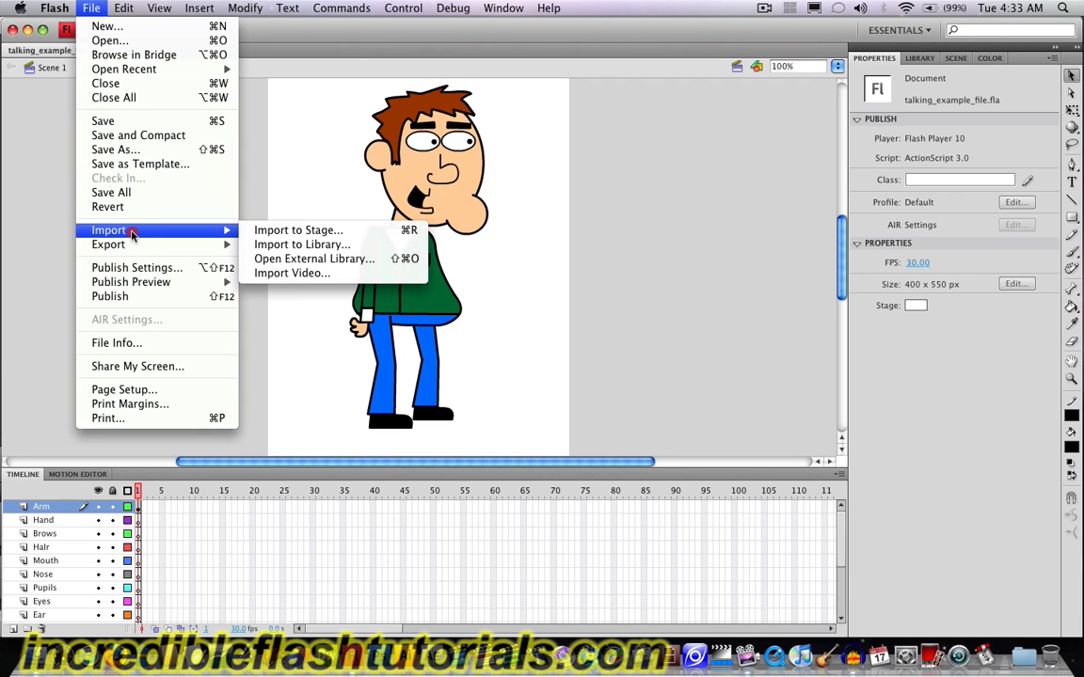
pyautogui.click(286, 245)
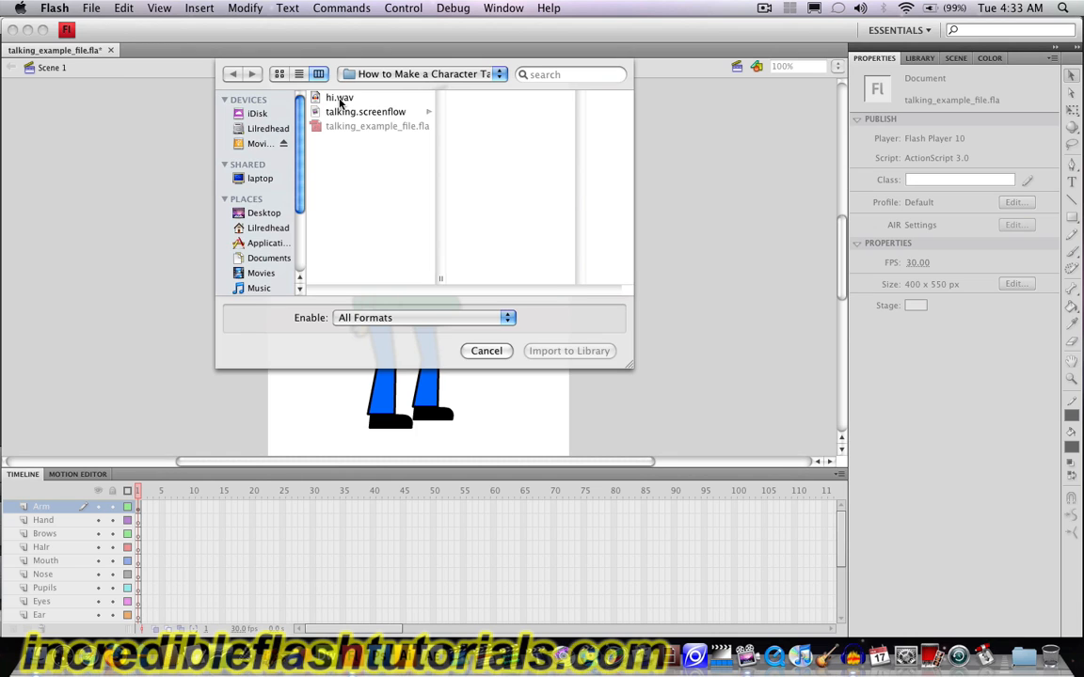
pyautogui.click(340, 100)
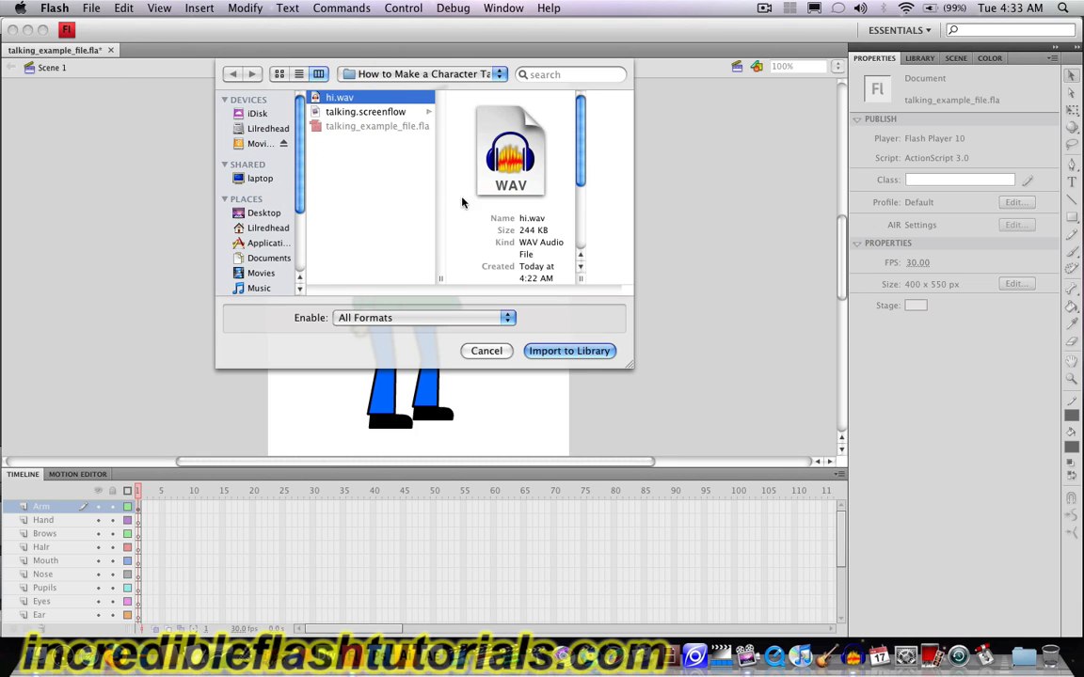
pyautogui.click(556, 357)
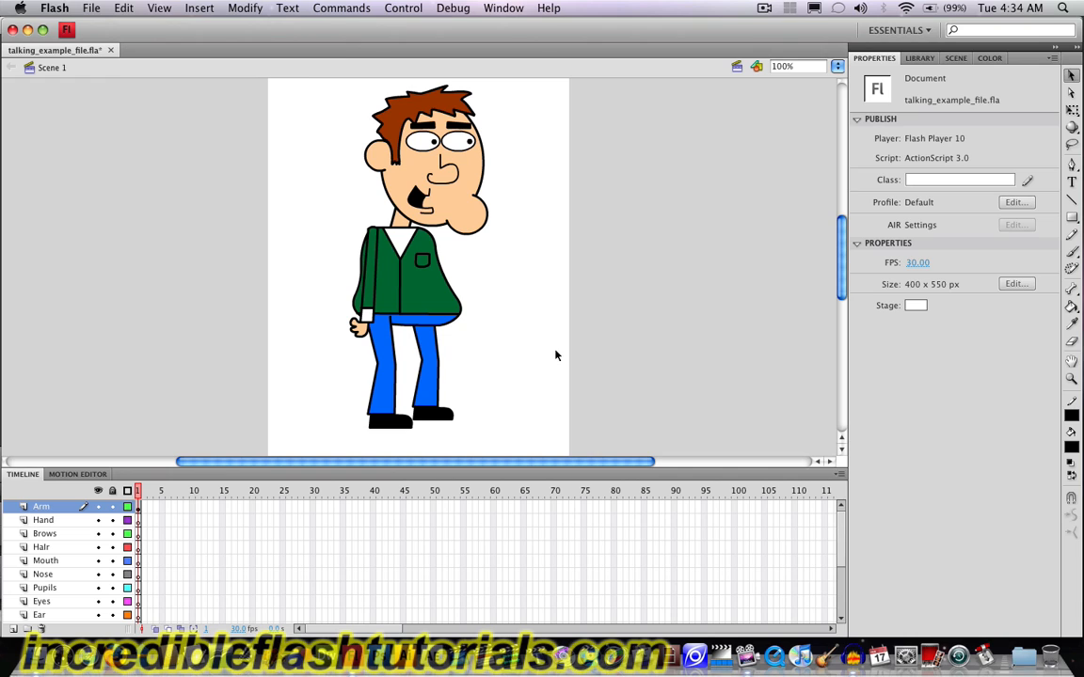
pyautogui.click(919, 59)
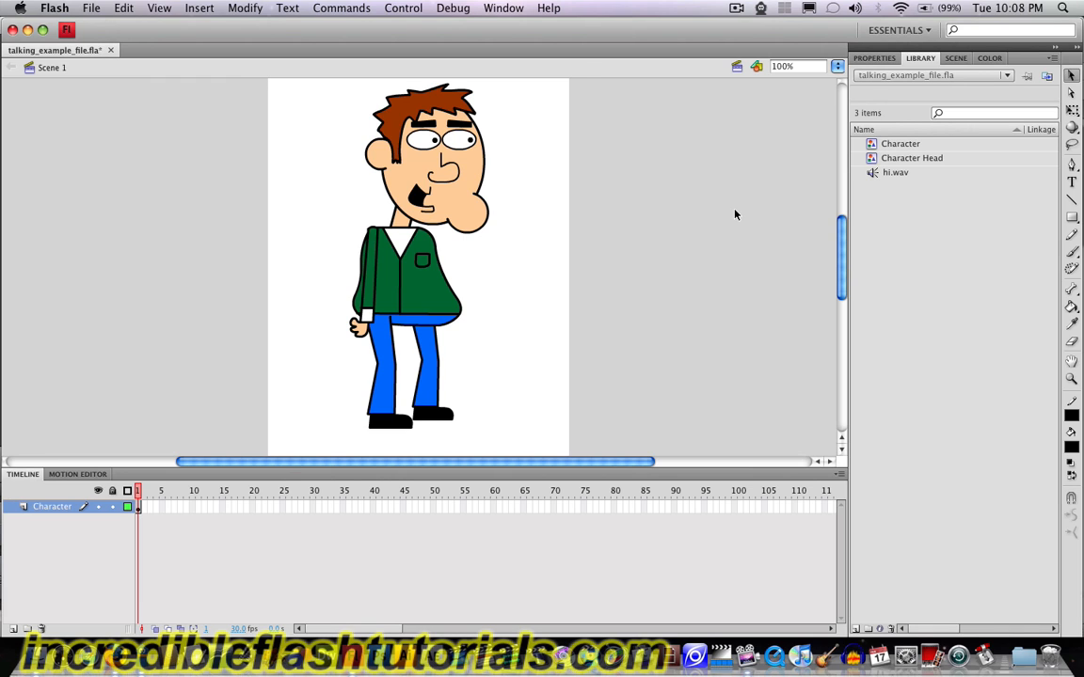
# Step: Open the Character symbol on the stage and enter its nested Character Head symbol for editing
pyautogui.click(458, 120)
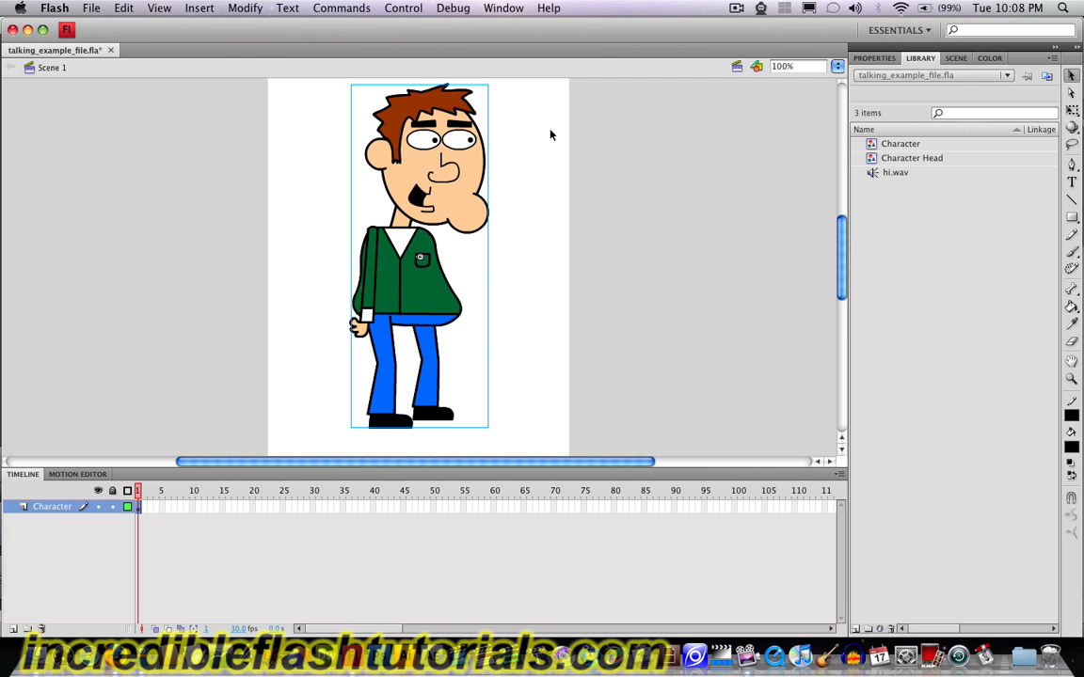
pyautogui.click(550, 135)
pyautogui.doubleClick(447, 158)
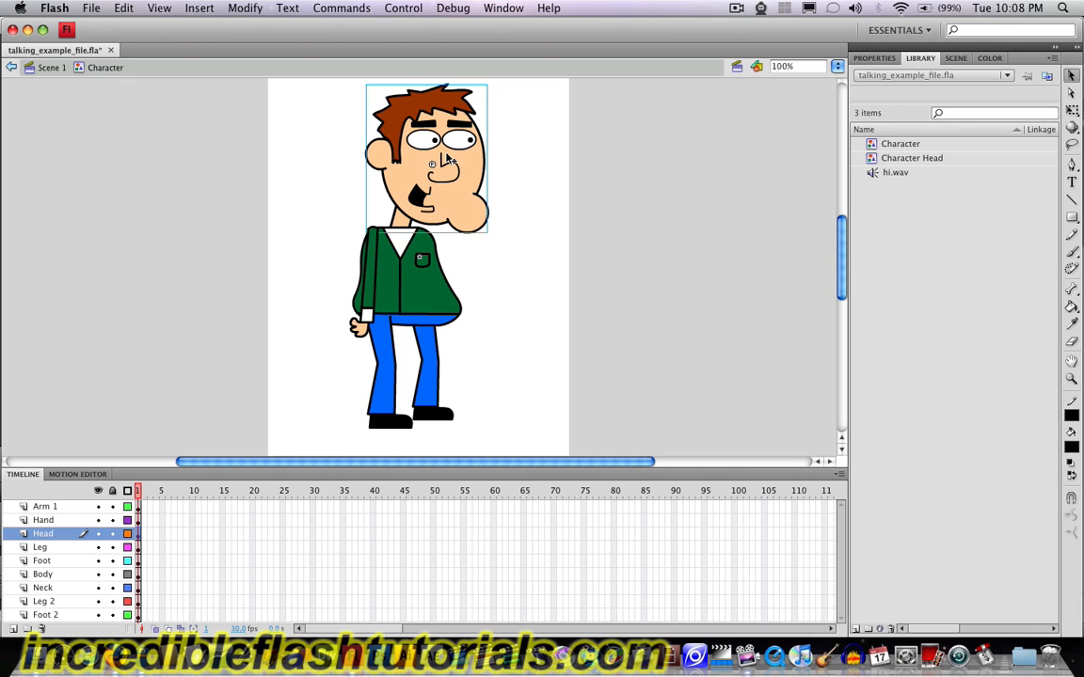
pyautogui.doubleClick(447, 160)
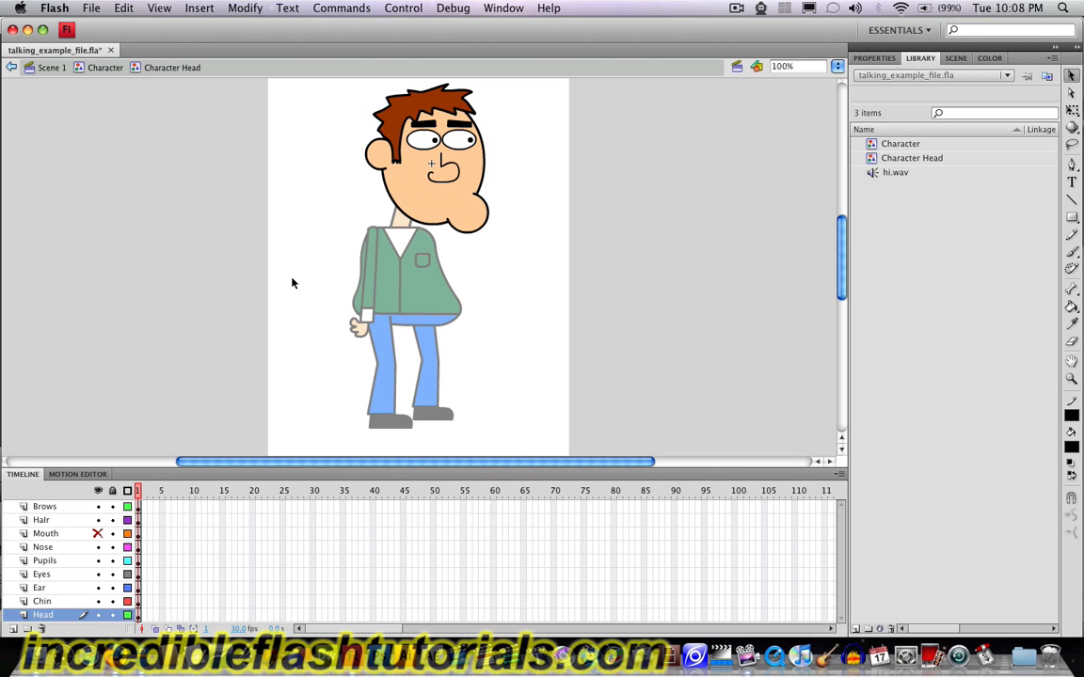
# Step: Hide the Mouth layer and add a new layer directly above it, with a name starting with "Mouth P"
pyautogui.click(98, 534)
pyautogui.click(40, 535)
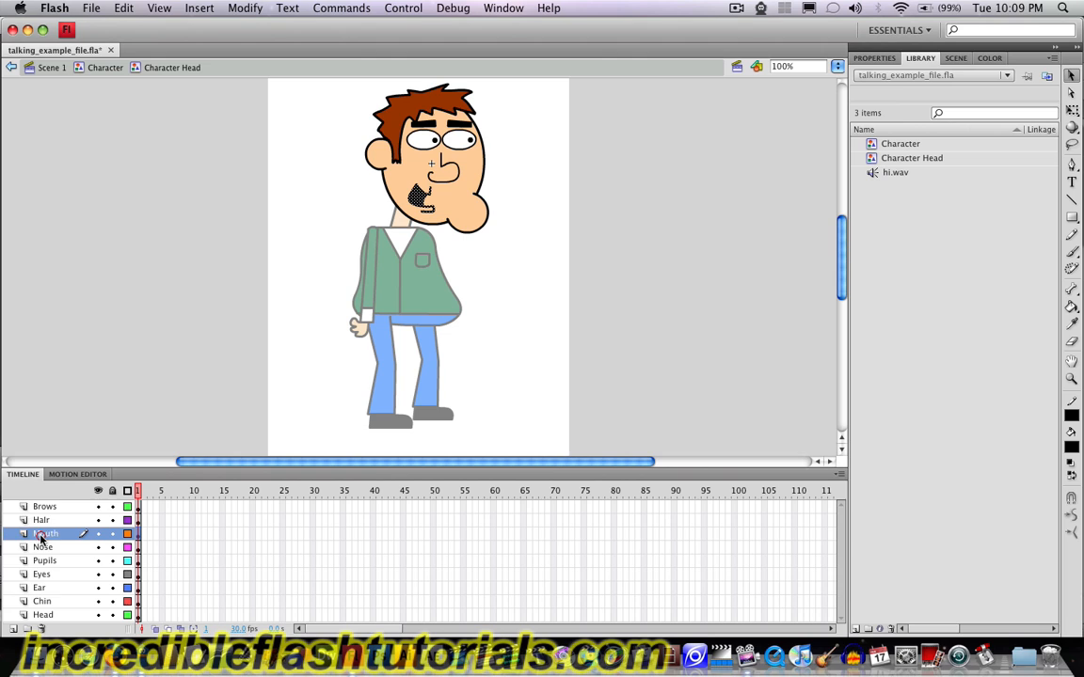
pyautogui.click(97, 534)
pyautogui.click(13, 630)
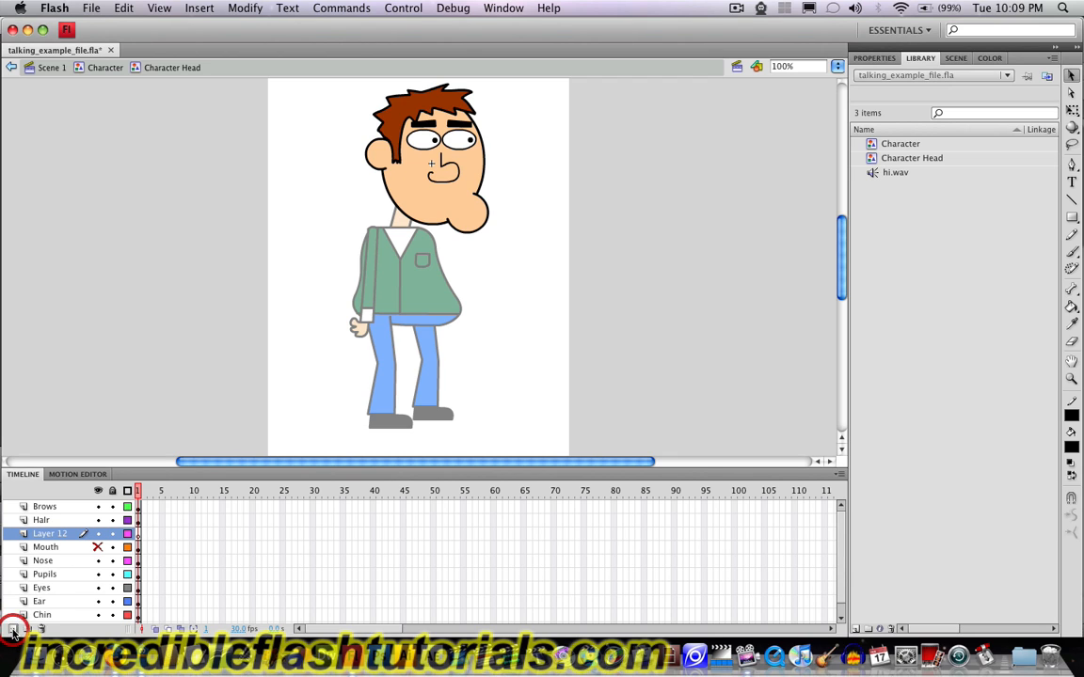
pyautogui.doubleClick(51, 533)
pyautogui.write('Mo')
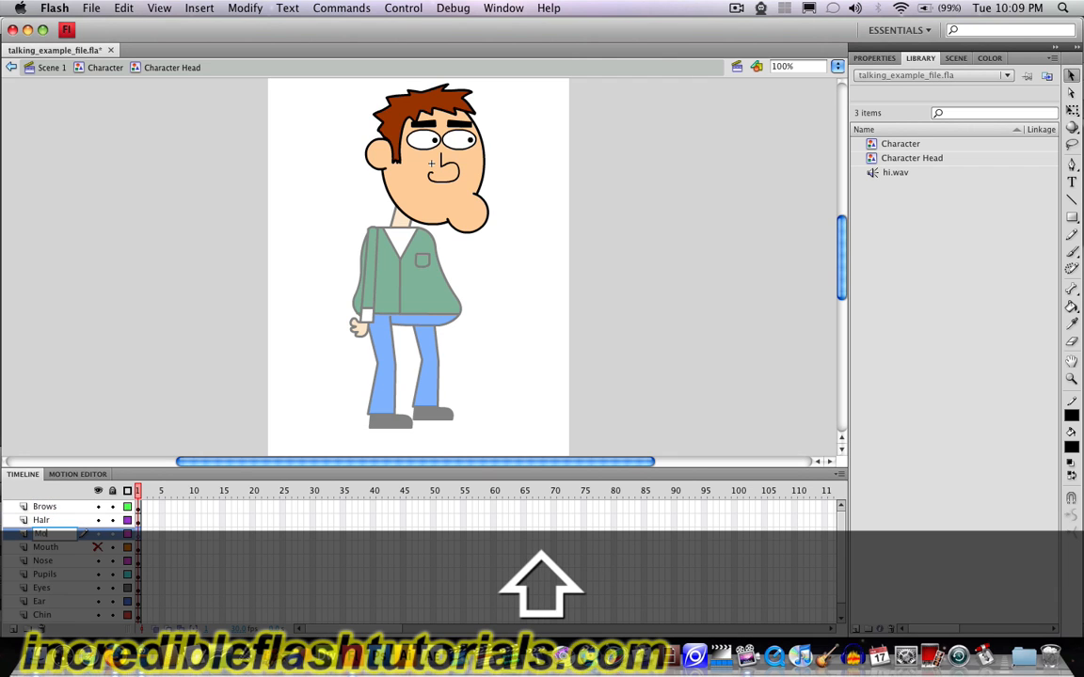
pyautogui.write('uth 2')
pyautogui.press('Return')
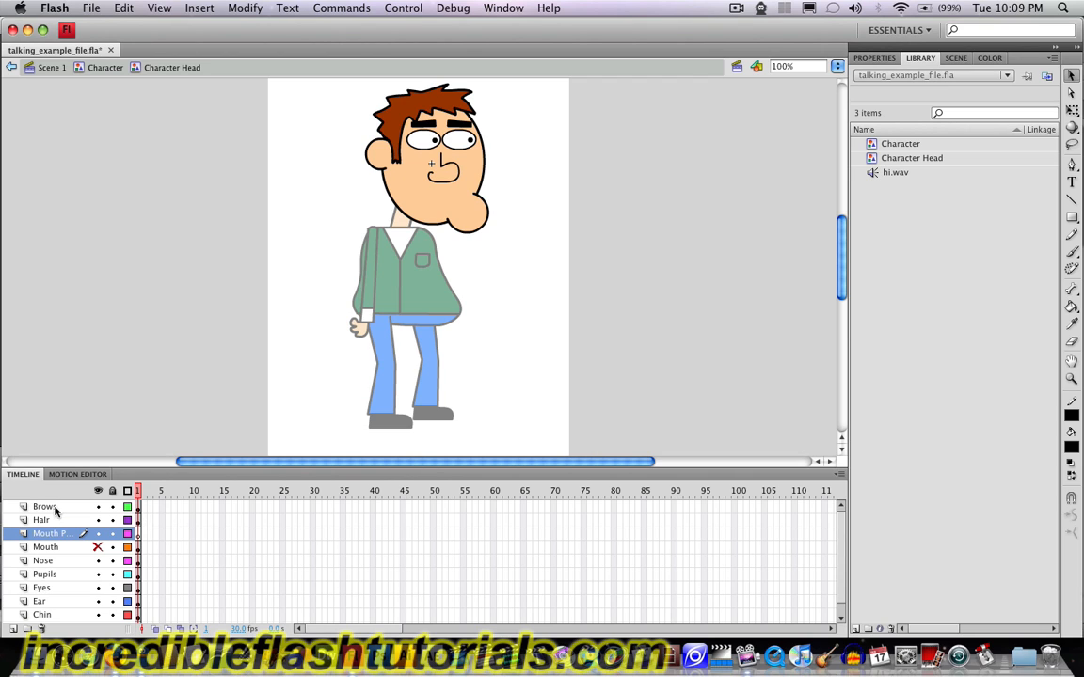
# Step: Extend every layer of the Character Head symbol, from Brows down to Head, to frame 10 with regular frames
pyautogui.click(194, 508)
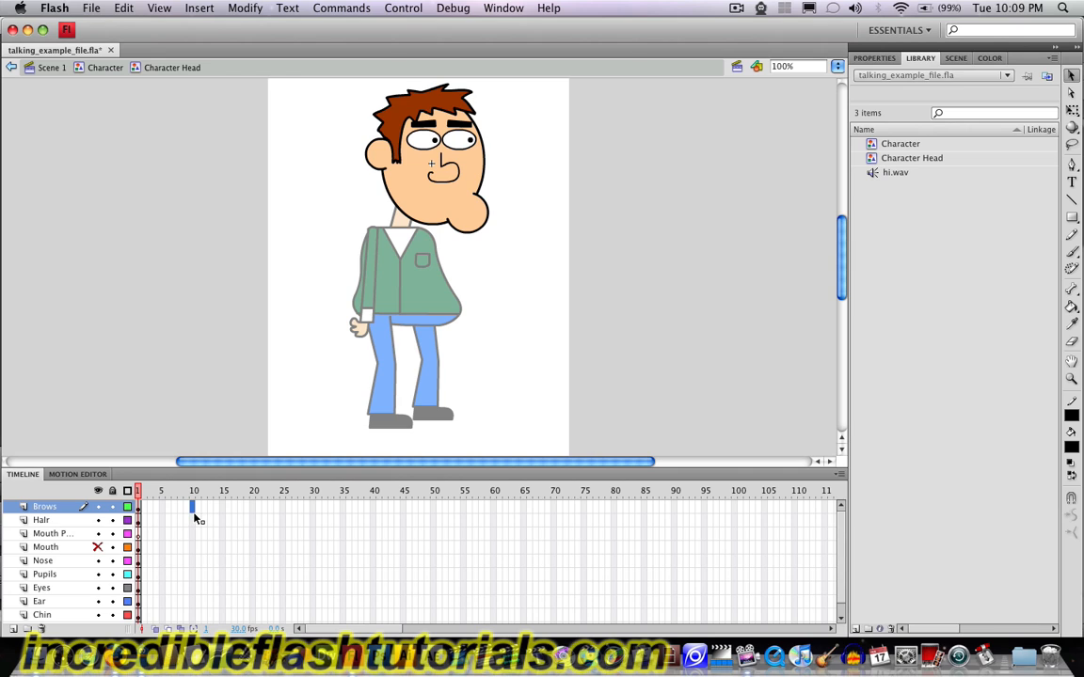
pyautogui.scroll(-1, 196, 563)
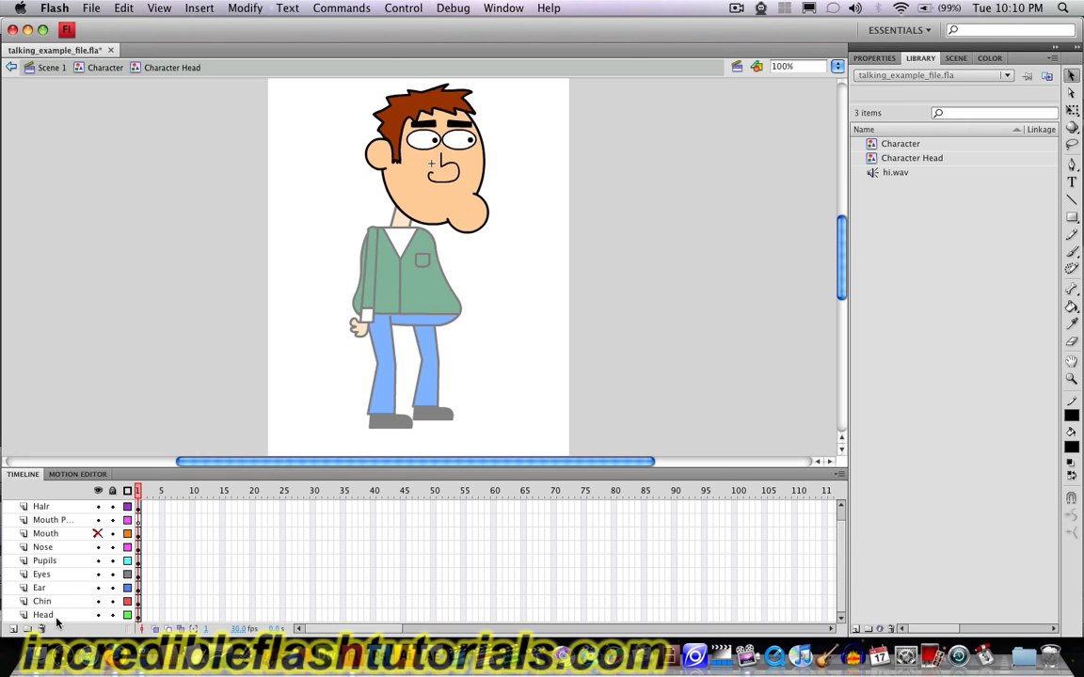
pyautogui.press('shift')
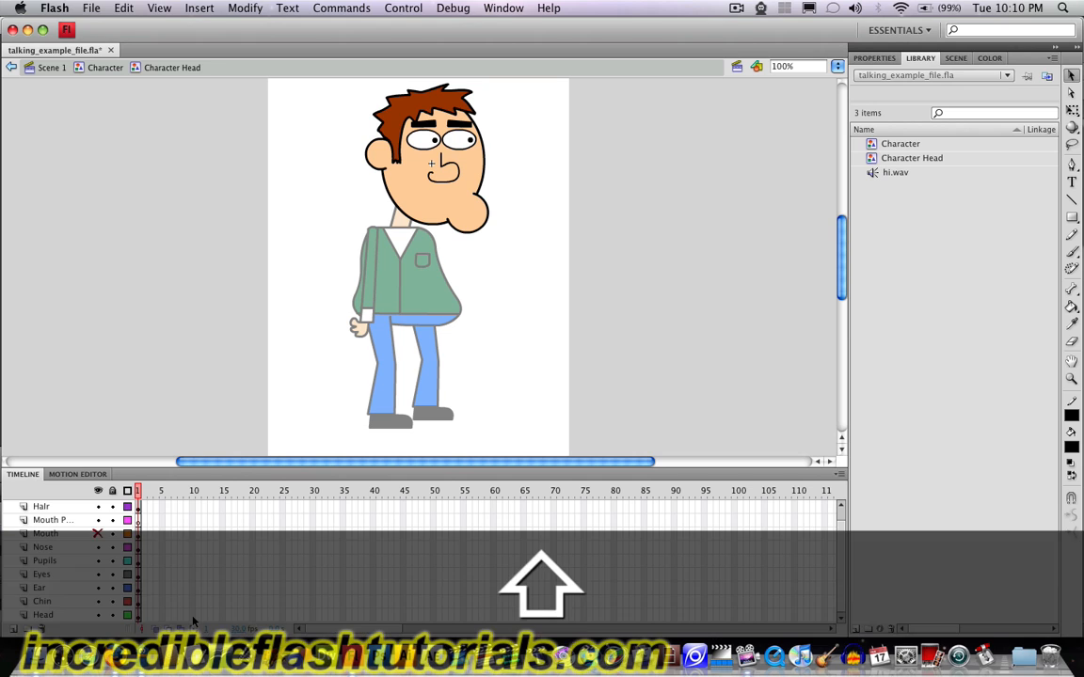
pyautogui.keyDown('shift'); pyautogui.click(193, 618); pyautogui.keyUp('shift')
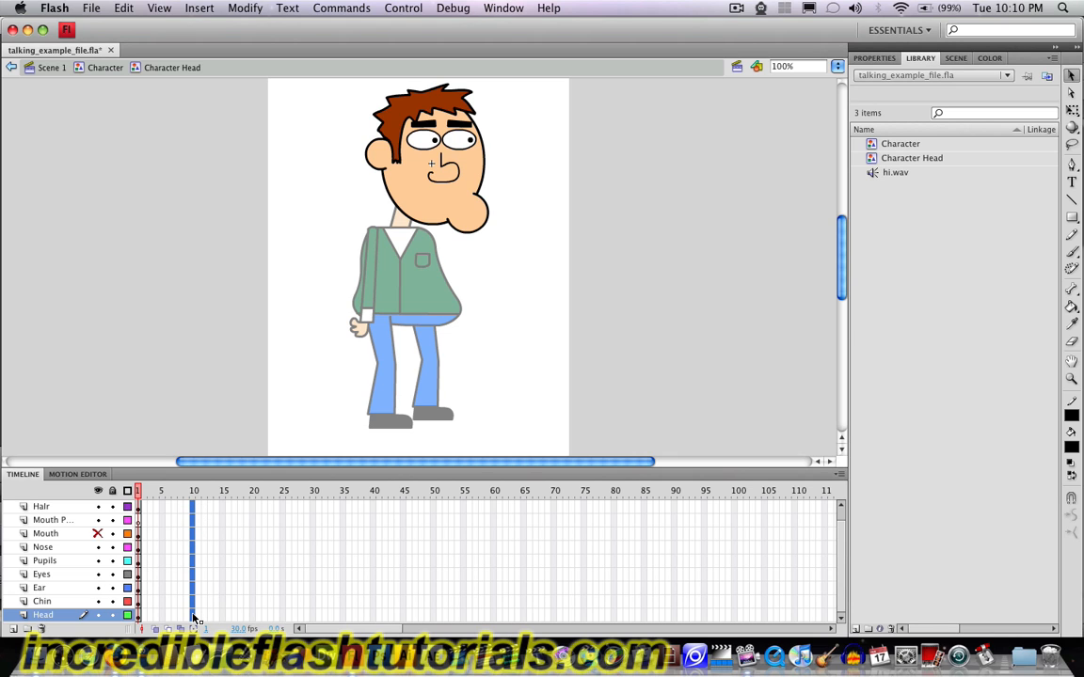
pyautogui.rightClick(193, 617)
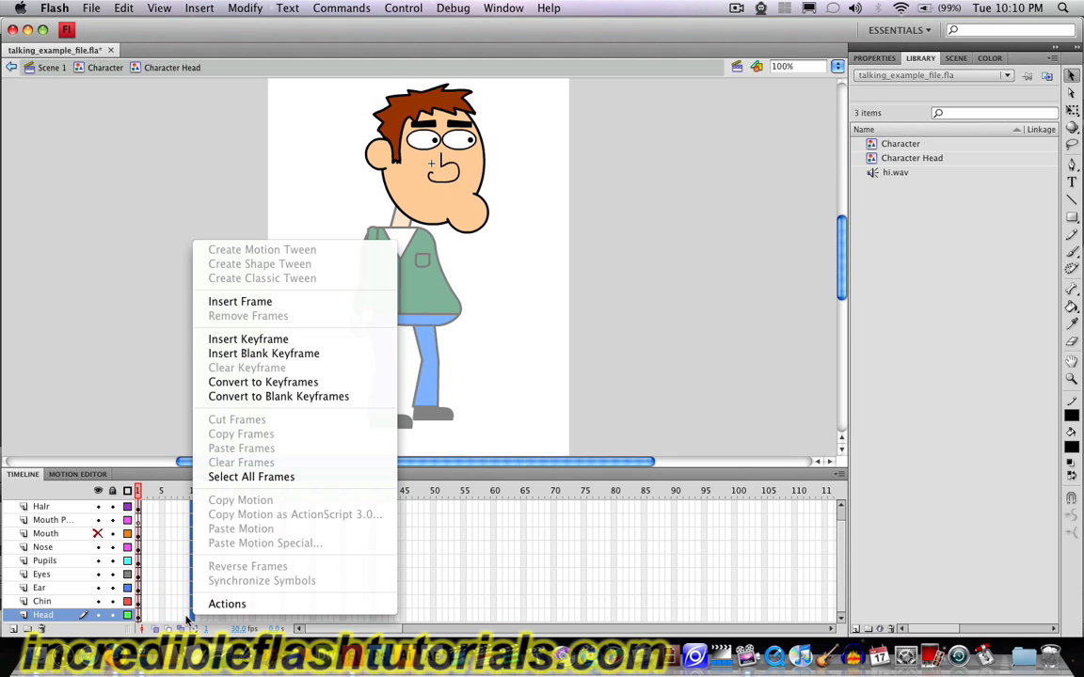
pyautogui.click(262, 302)
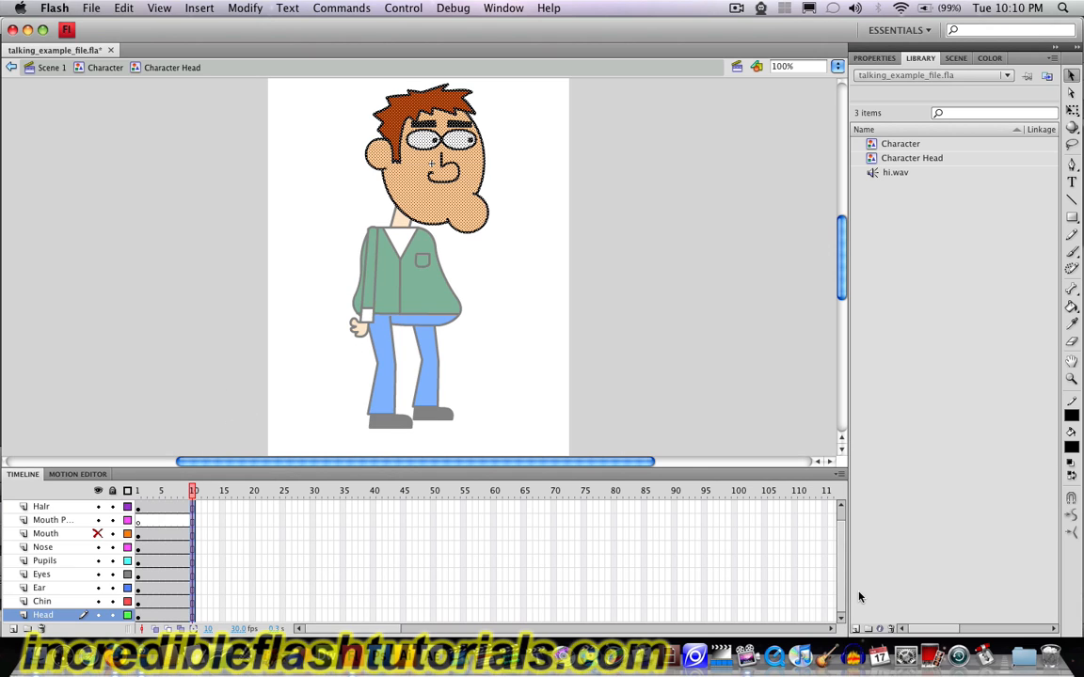
# Step: In frame 1 of the new mouth layer, sample the nose outline's stroke and draw a nearly flat closed-mouth line below the nose with the Pencil tool
pyautogui.moveTo(840, 575); pyautogui.dragTo(840, 538)
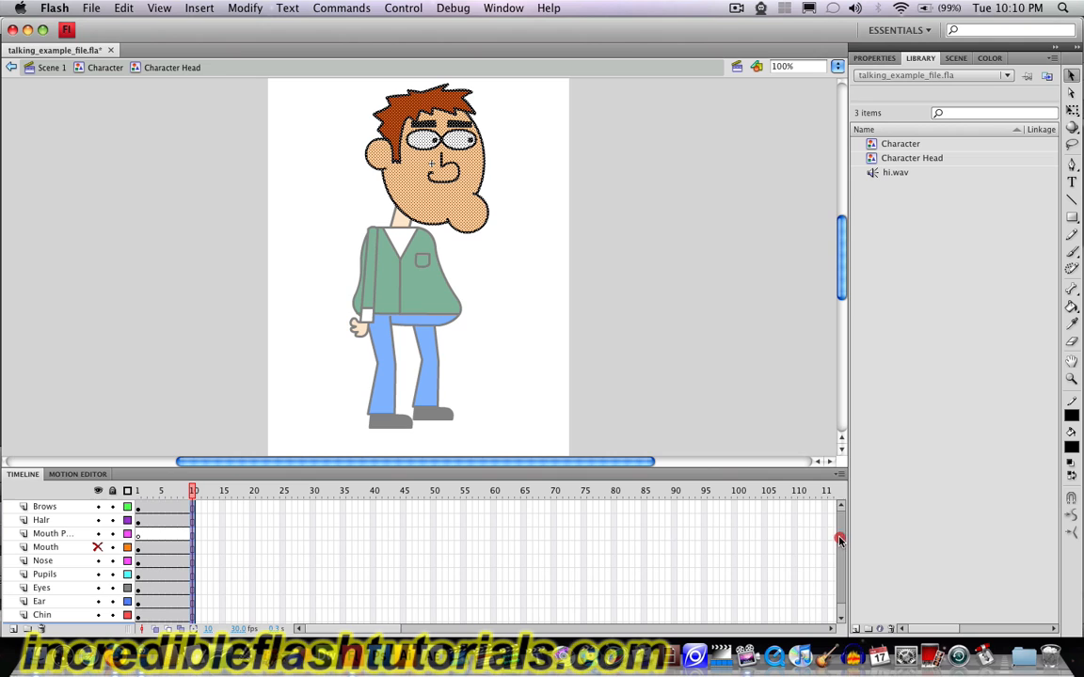
pyautogui.click(139, 539)
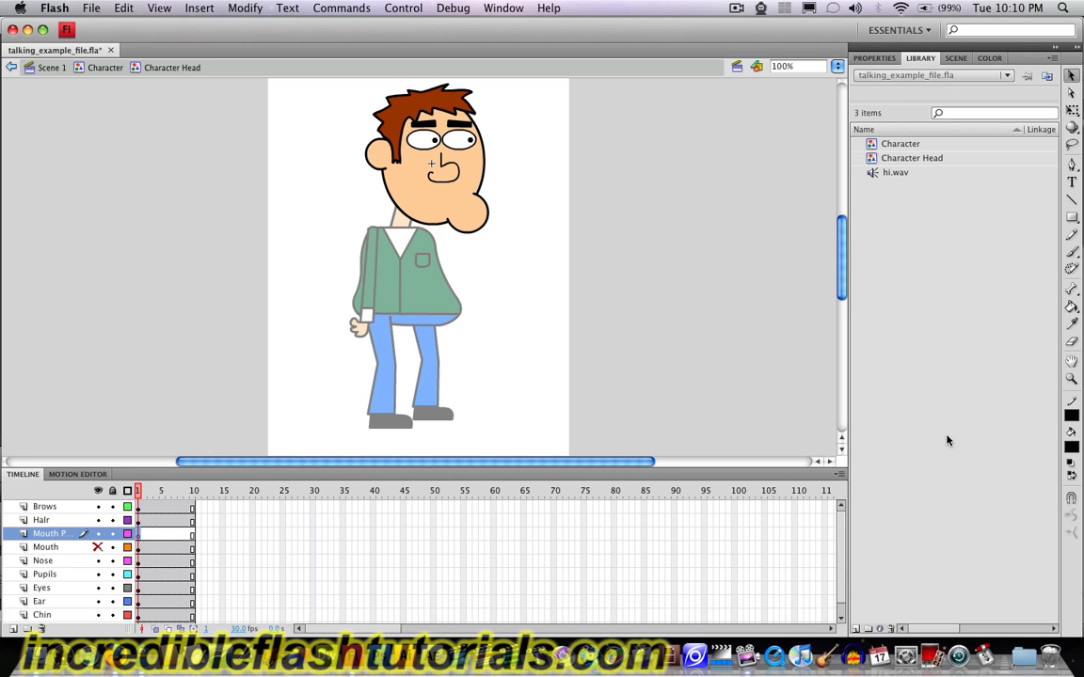
pyautogui.click(1071, 380)
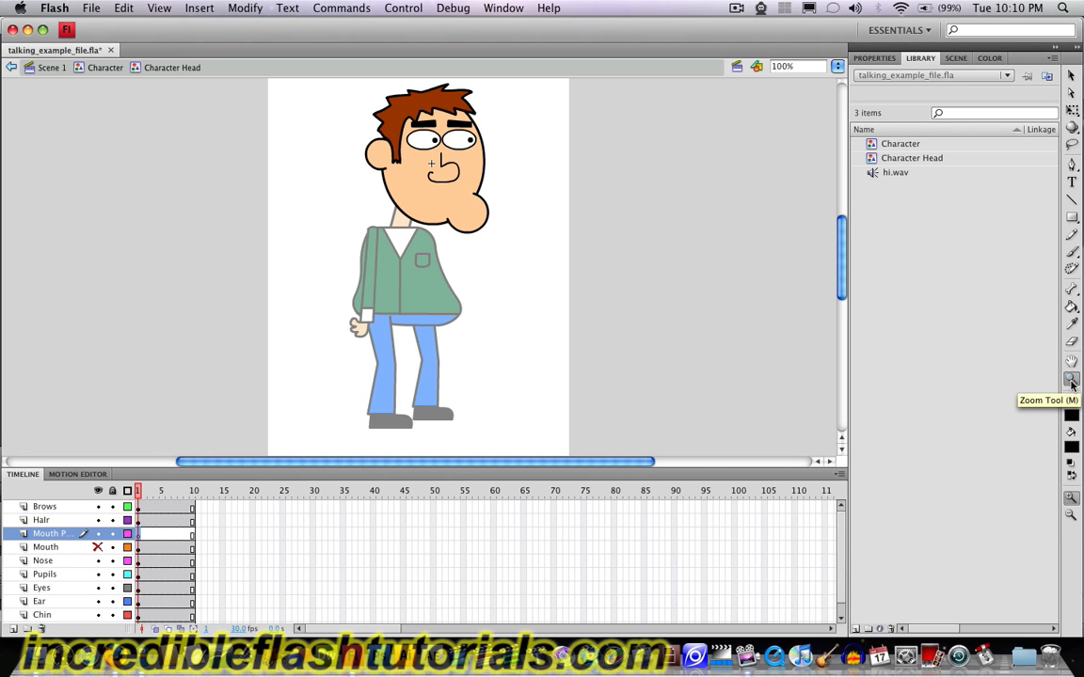
pyautogui.click(436, 187)
pyautogui.click(406, 237)
pyautogui.scroll(-1, 406, 243)
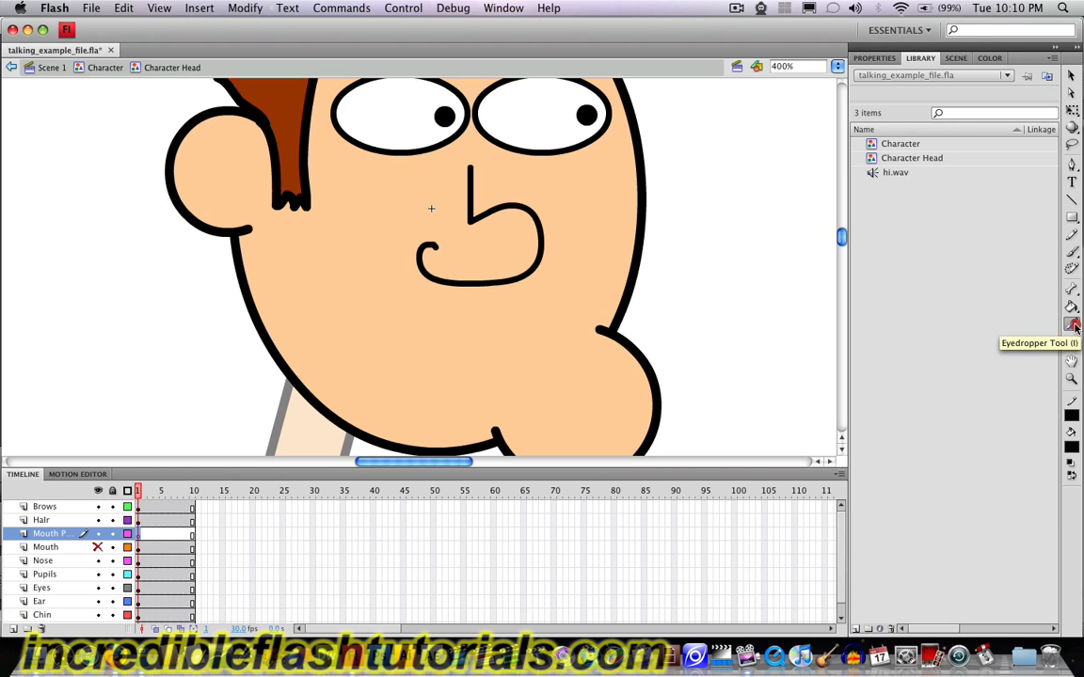
pyautogui.click(1072, 323)
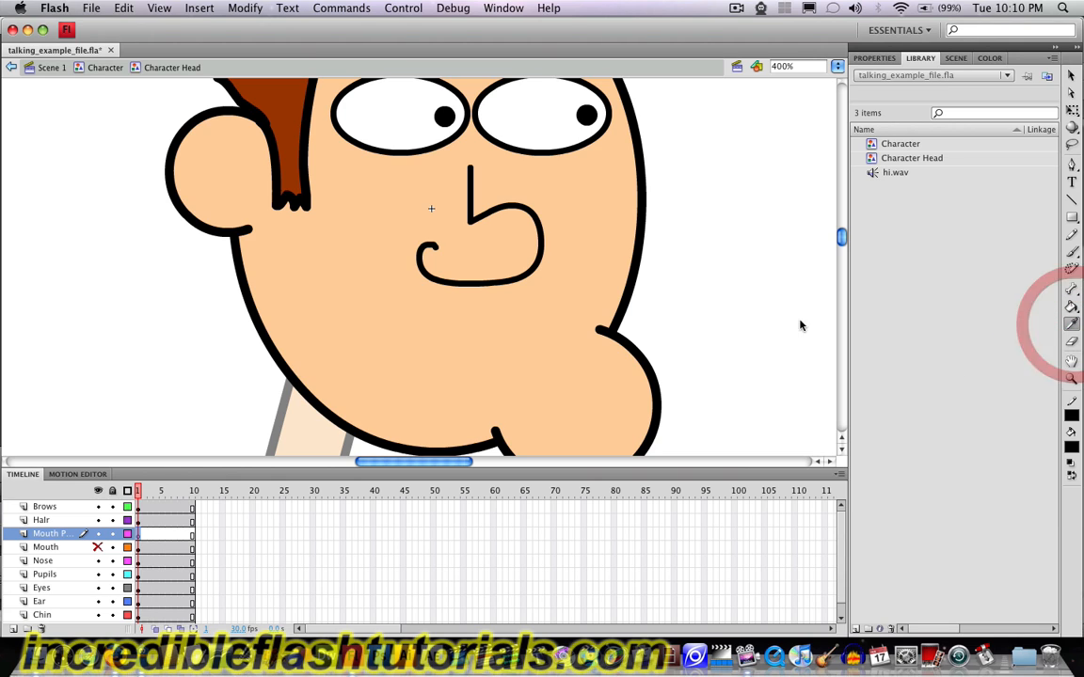
pyautogui.click(476, 278)
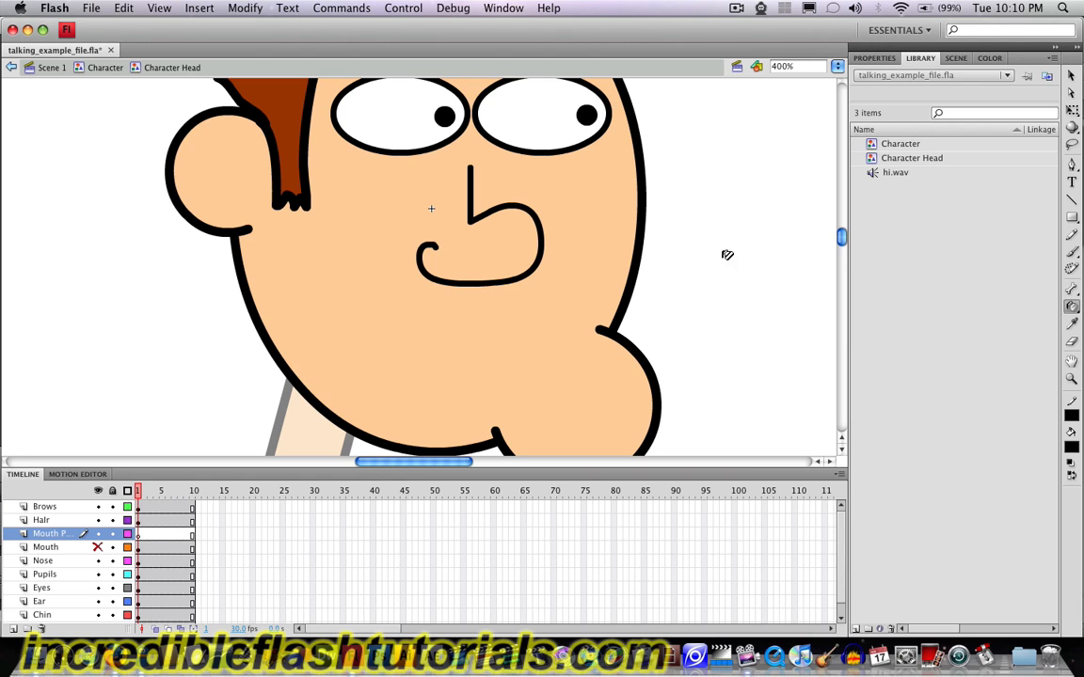
pyautogui.click(1073, 236)
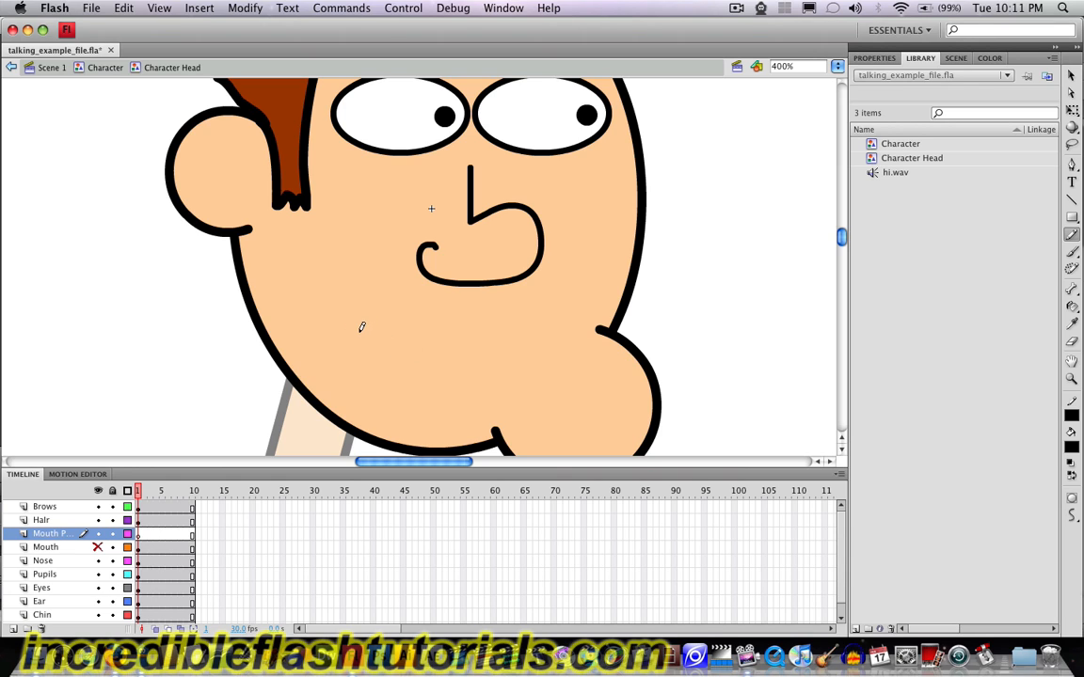
pyautogui.moveTo(356, 335); pyautogui.dragTo(440, 335)
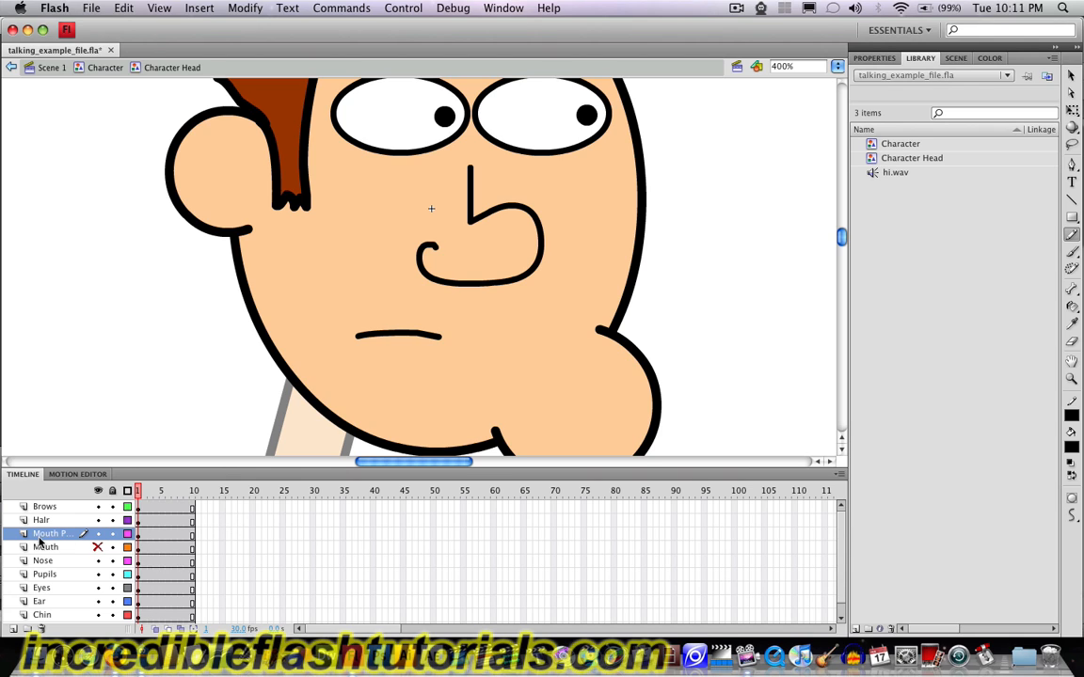
# Step: Create a blank keyframe at frame 2 of the new mouth layer and pencil a wide-open mouth outline with a lower lip
pyautogui.rightClick(146, 541)
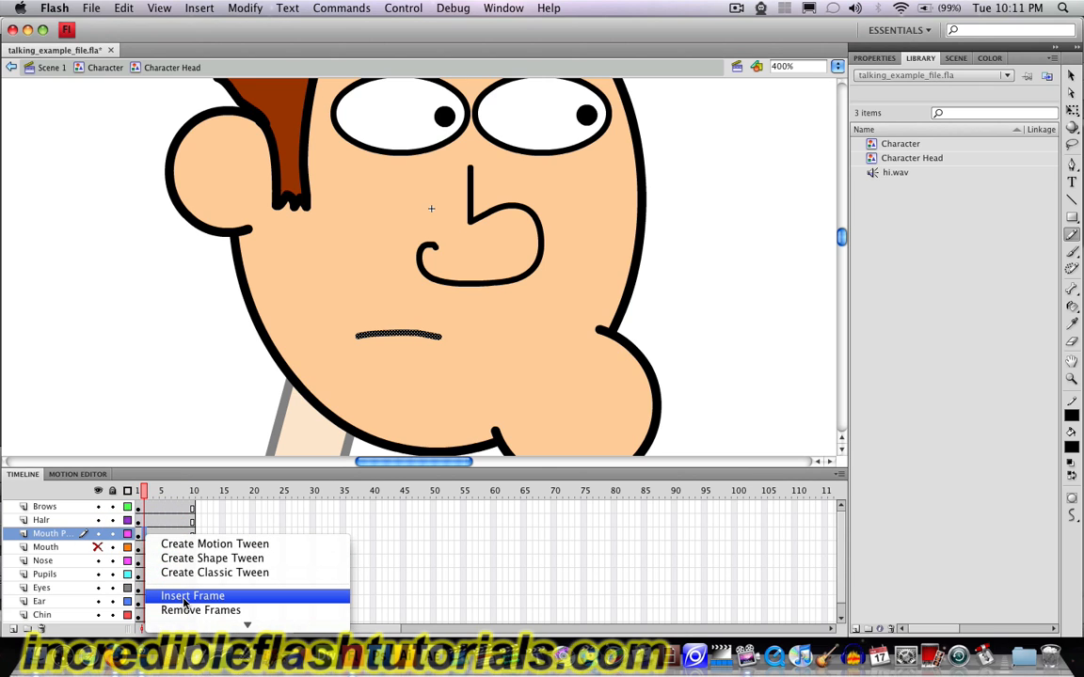
pyautogui.moveTo(191, 625)
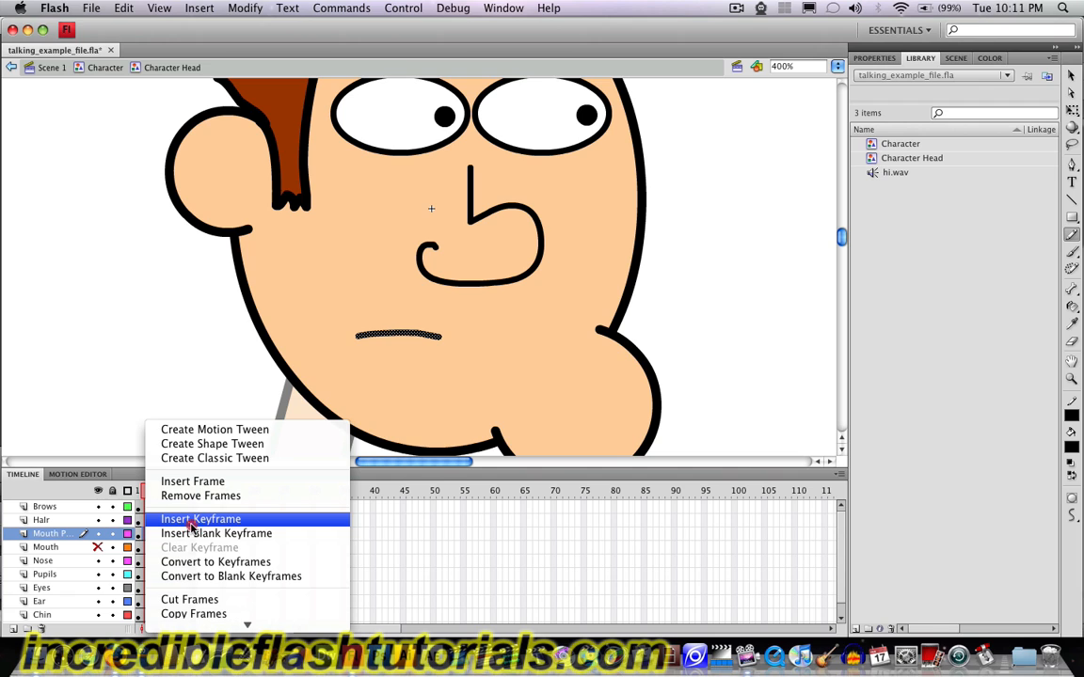
pyautogui.click(191, 520)
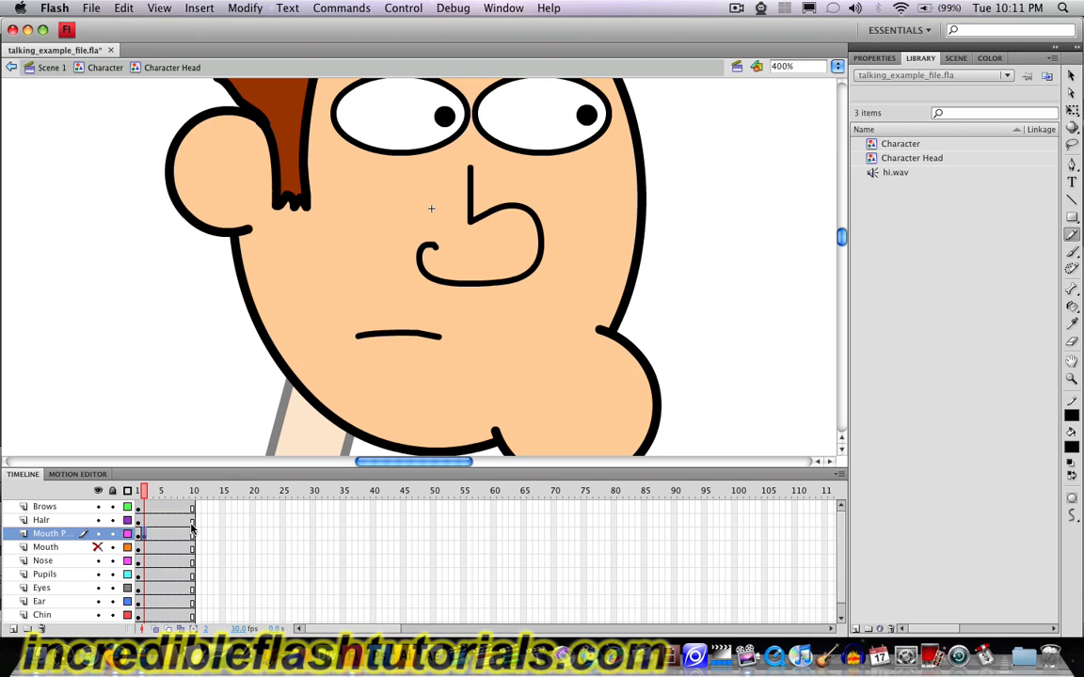
pyautogui.click(141, 536)
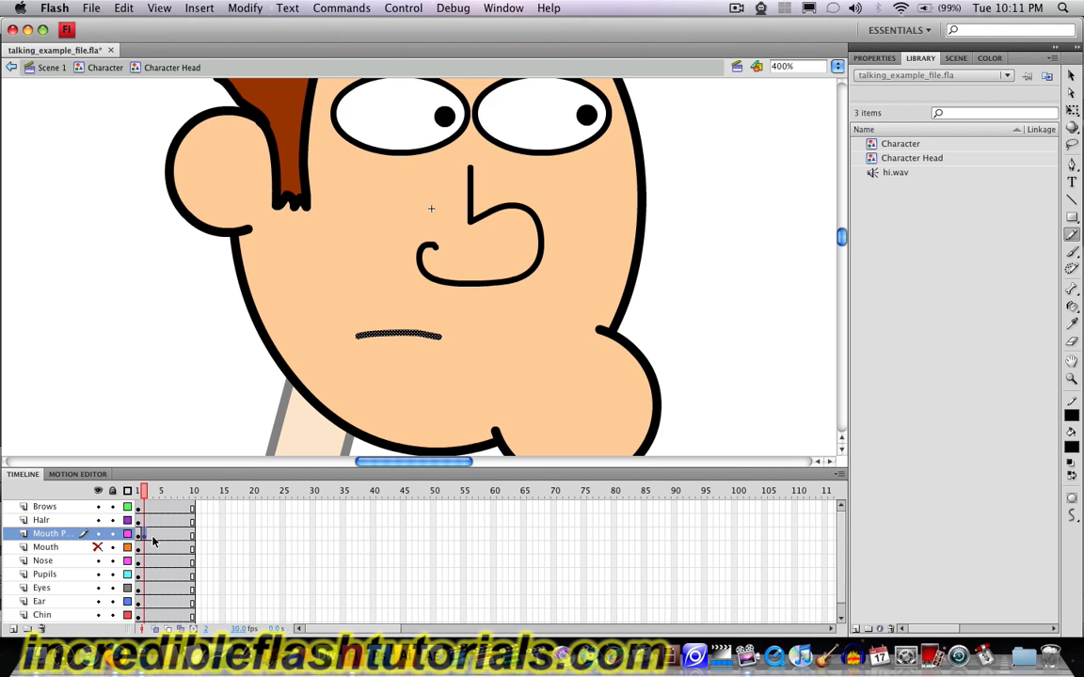
pyautogui.press('F7')
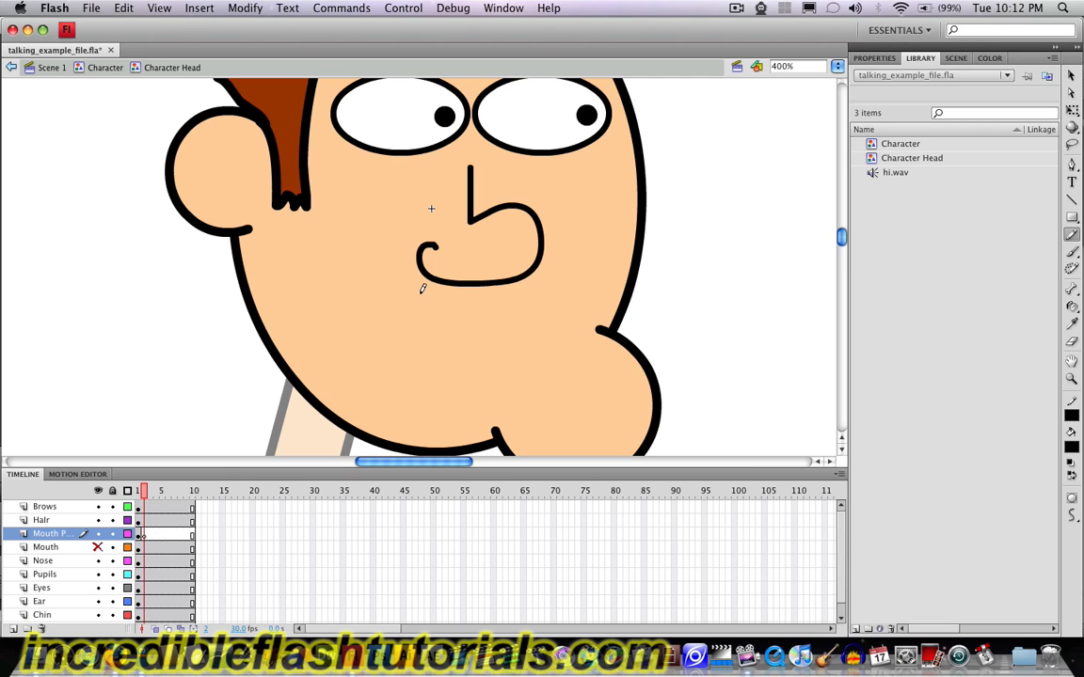
pyautogui.moveTo(421, 290)
pyautogui.mouseDown()
pyautogui.moveTo(420, 308)
pyautogui.moveTo(393, 292)
pyautogui.moveTo(361, 314)
pyautogui.moveTo(355, 352)
pyautogui.moveTo(366, 363)
pyautogui.moveTo(435, 364)
pyautogui.moveTo(426, 387)
pyautogui.moveTo(388, 383)
pyautogui.mouseUp()
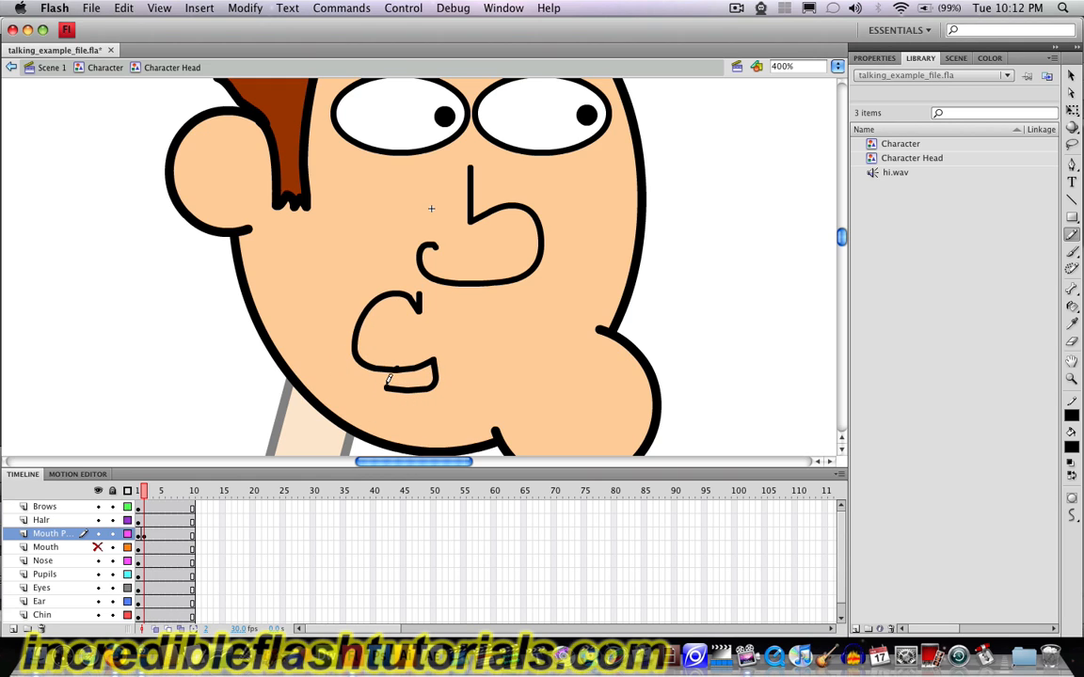
pyautogui.moveTo(416, 301)
pyautogui.mouseDown()
pyautogui.moveTo(400, 331)
pyautogui.moveTo(401, 368)
pyautogui.mouseUp()
# Step: Fill the inside of the frame 2 mouth with black using the Paint Bucket tool set to Close Large Gaps
pyautogui.click(1072, 308)
pyautogui.click(1035, 308)
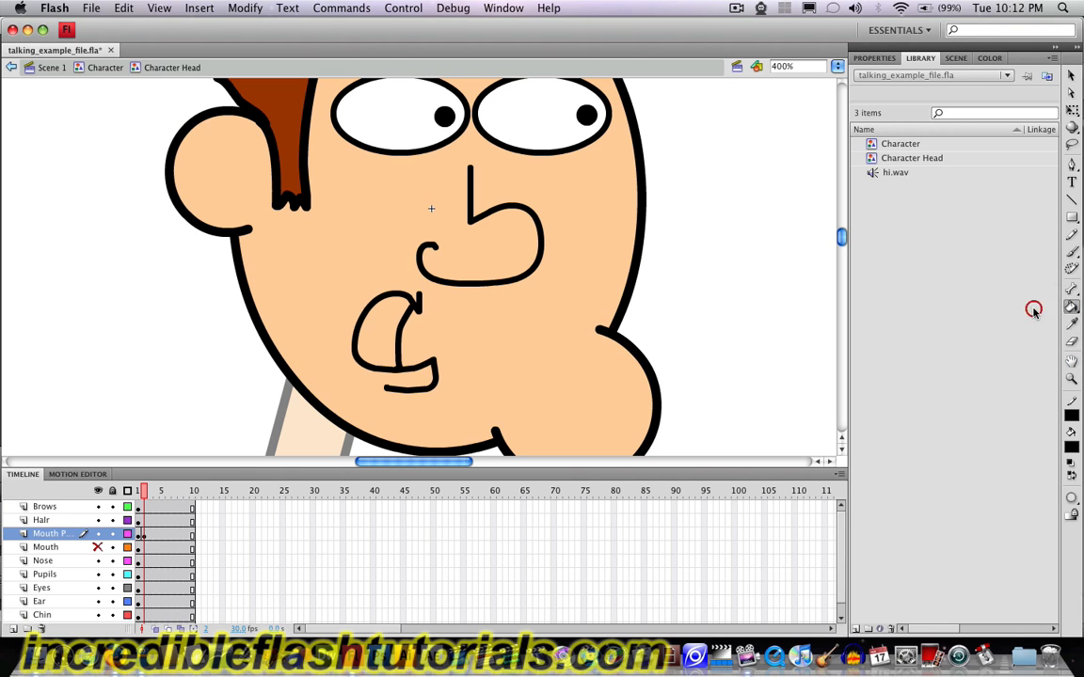
pyautogui.click(1076, 497)
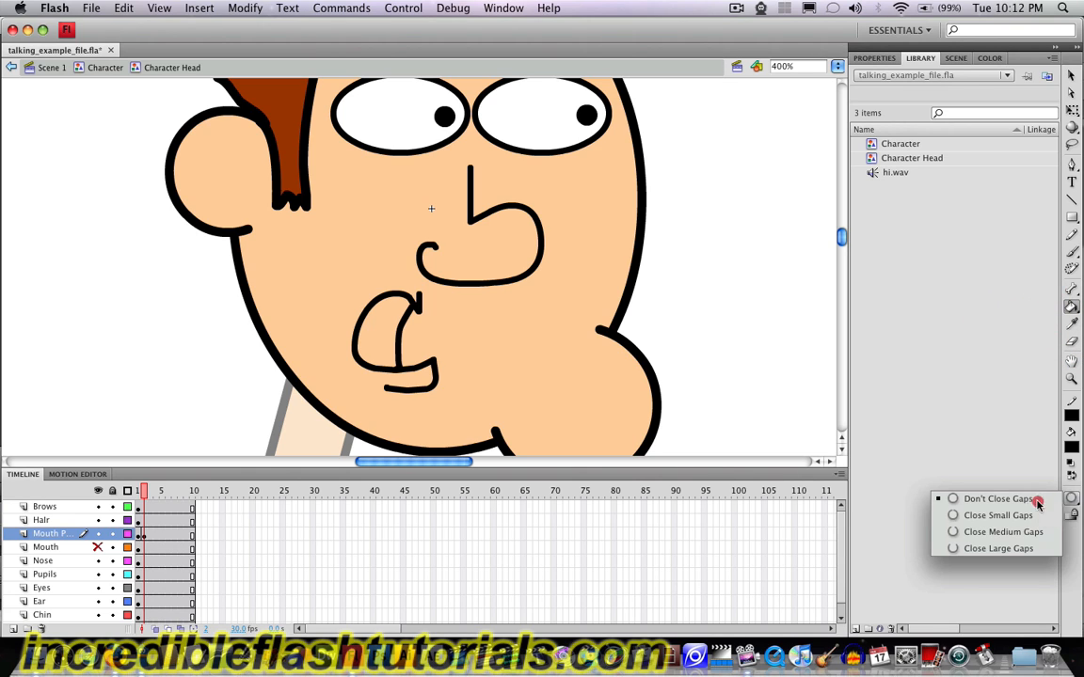
pyautogui.click(1011, 549)
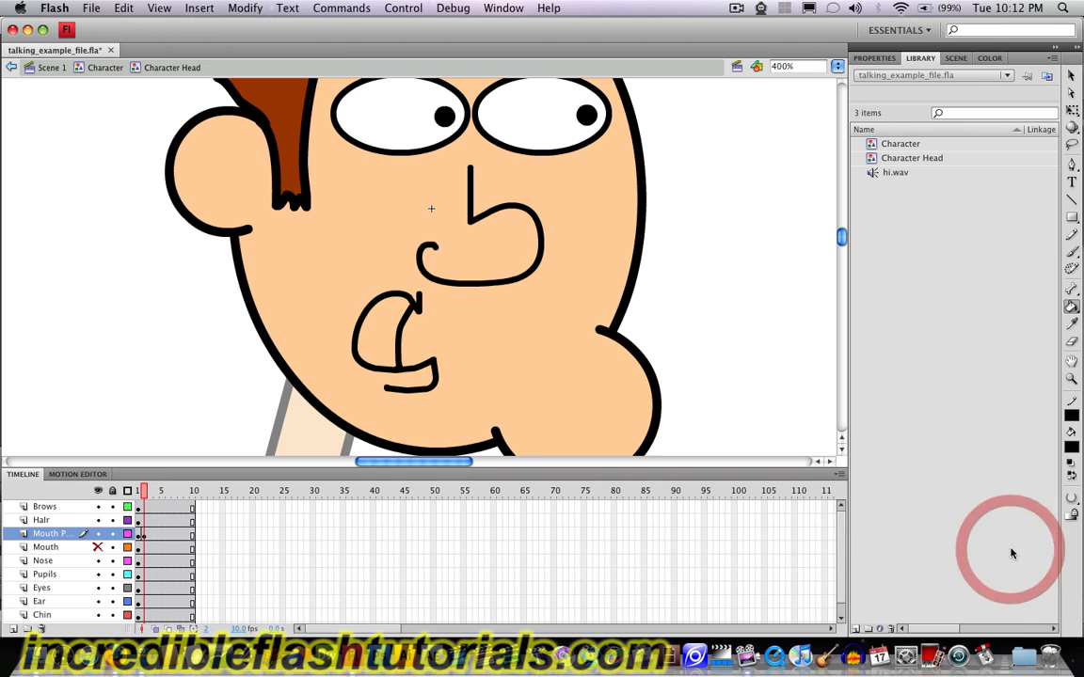
pyautogui.click(391, 294)
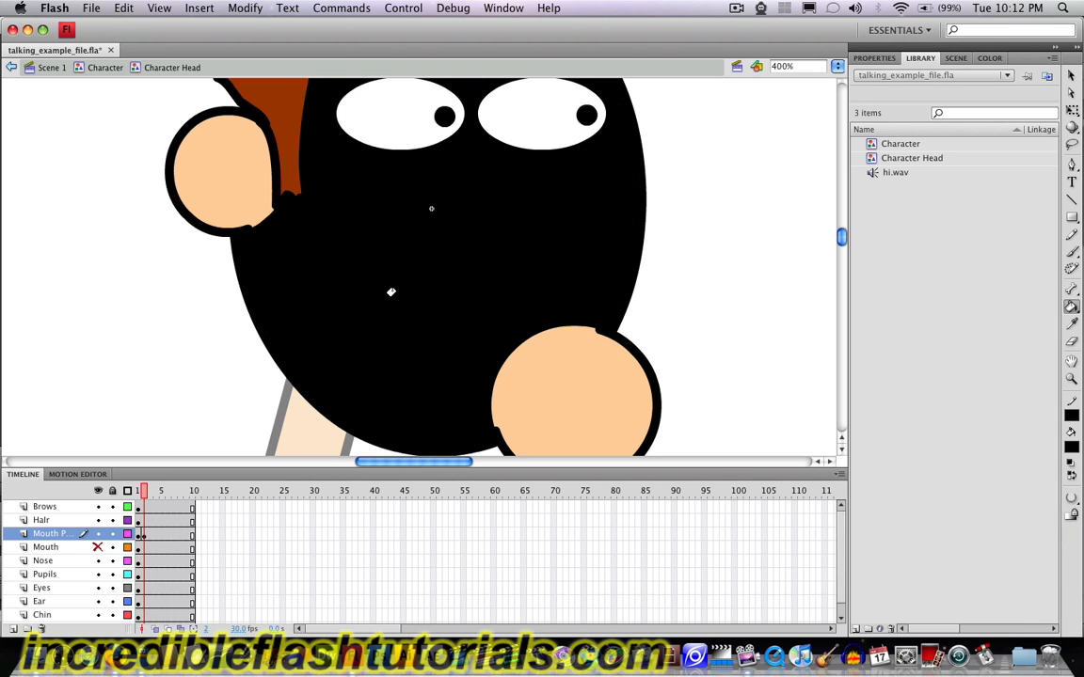
pyautogui.press('super')
pyautogui.press('super+z')
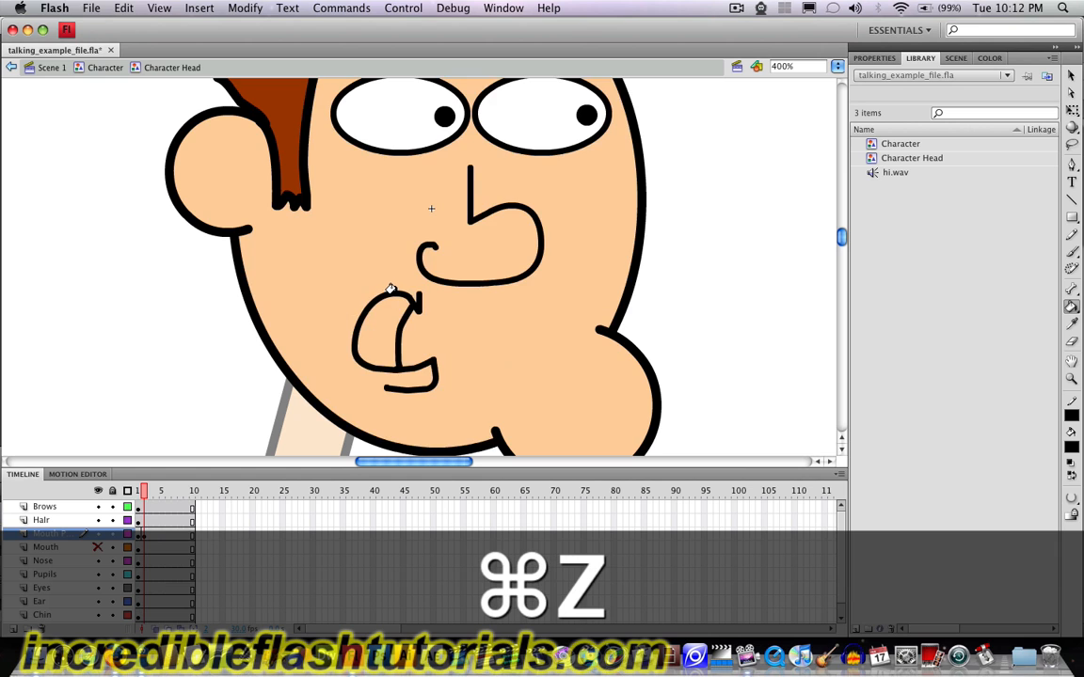
pyautogui.click(393, 292)
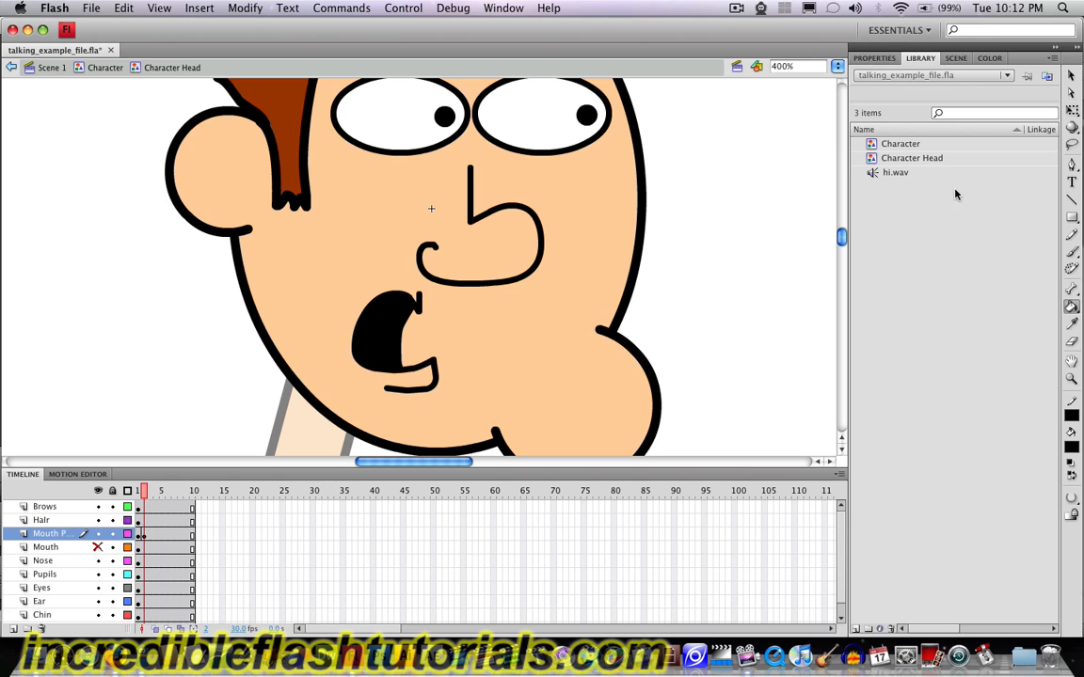
# Step: Add a keyframe at frame 3 of the new mouth layer, clear its copied artwork and pencil a smaller open mouth outline with a lower lip
pyautogui.click(1072, 235)
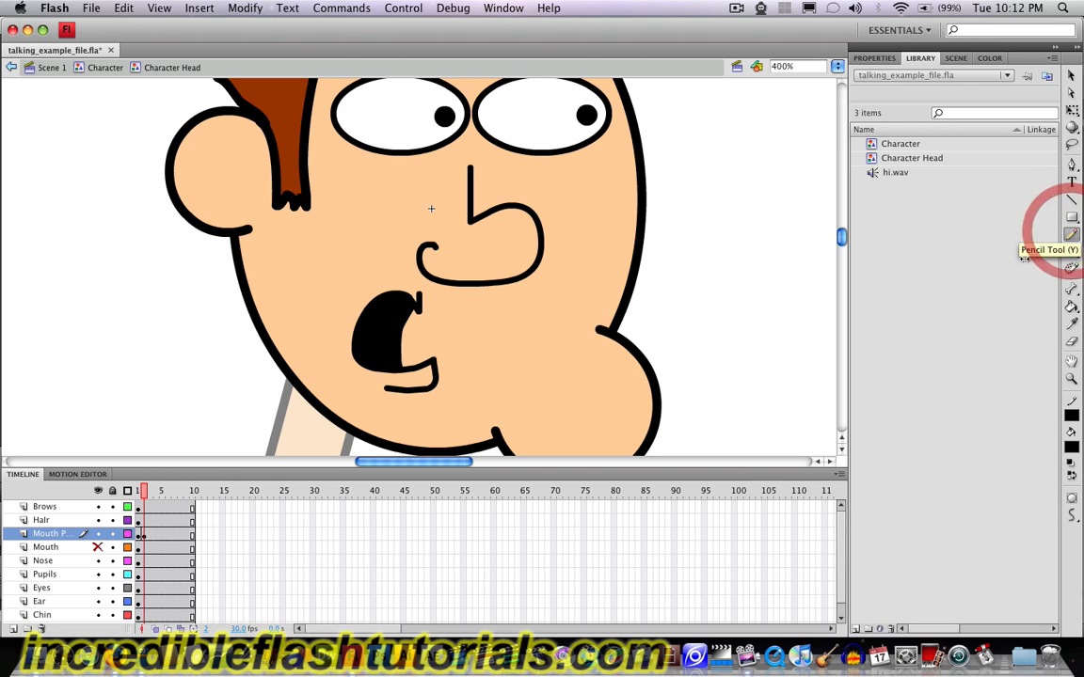
pyautogui.rightClick(152, 539)
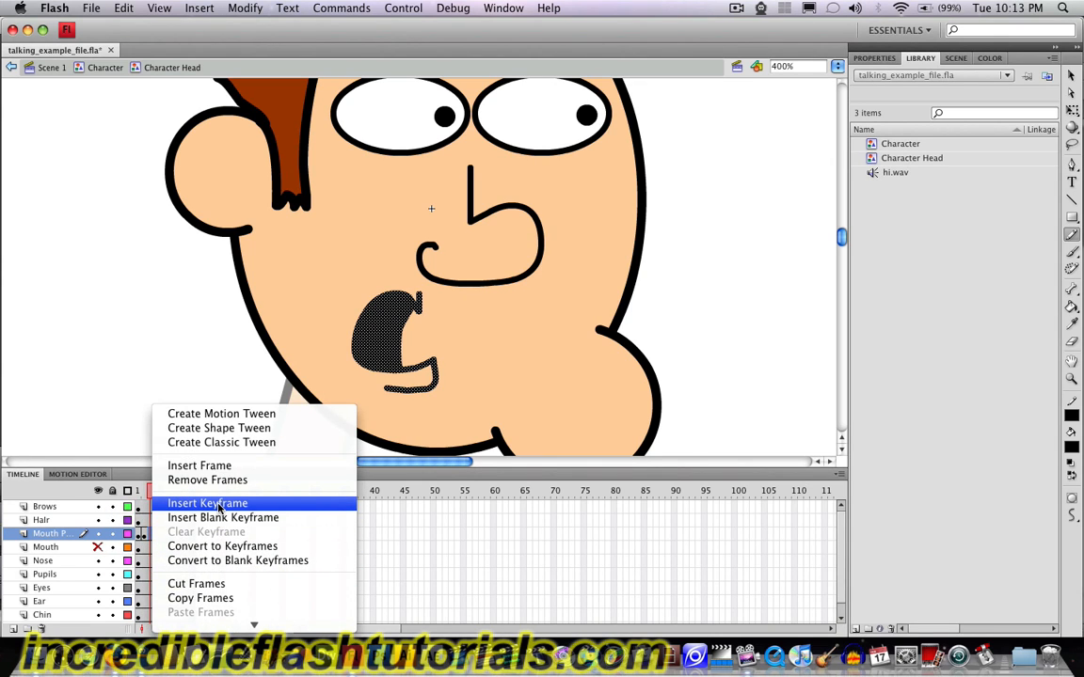
pyautogui.click(219, 506)
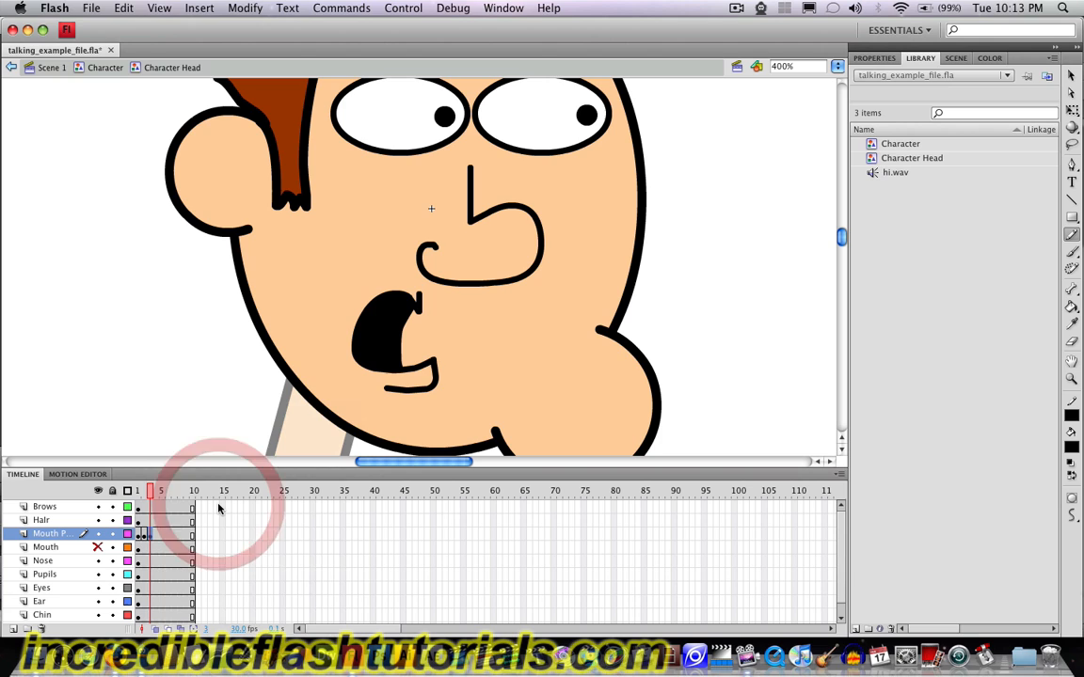
pyautogui.click(151, 535)
pyautogui.click(151, 544)
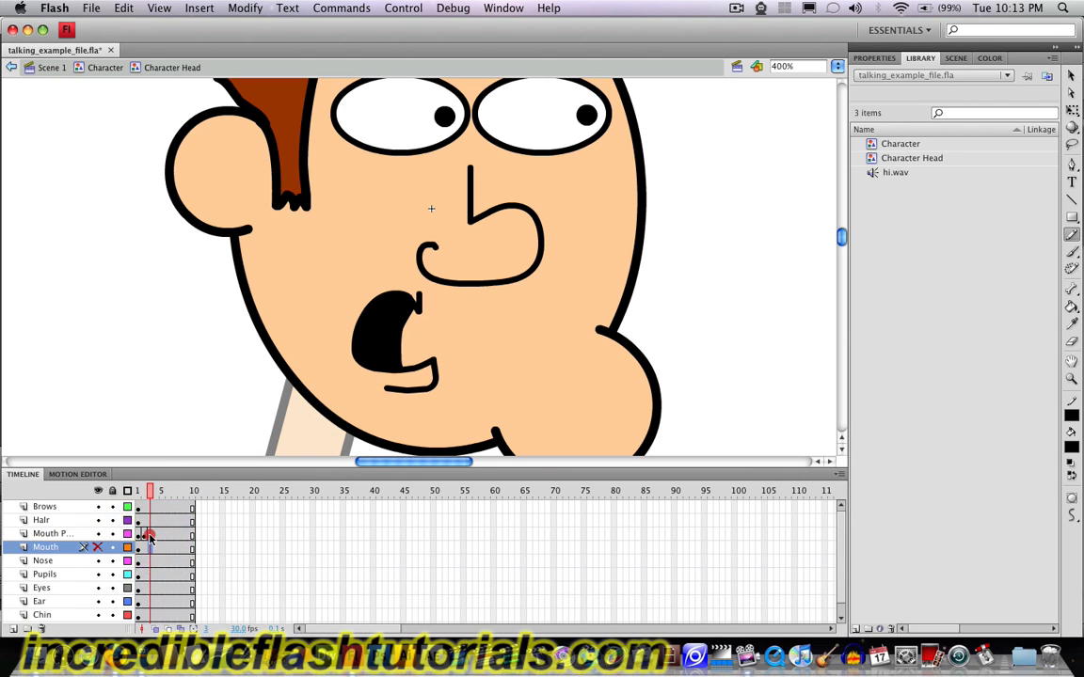
pyautogui.click(151, 535)
pyautogui.press('Delete')
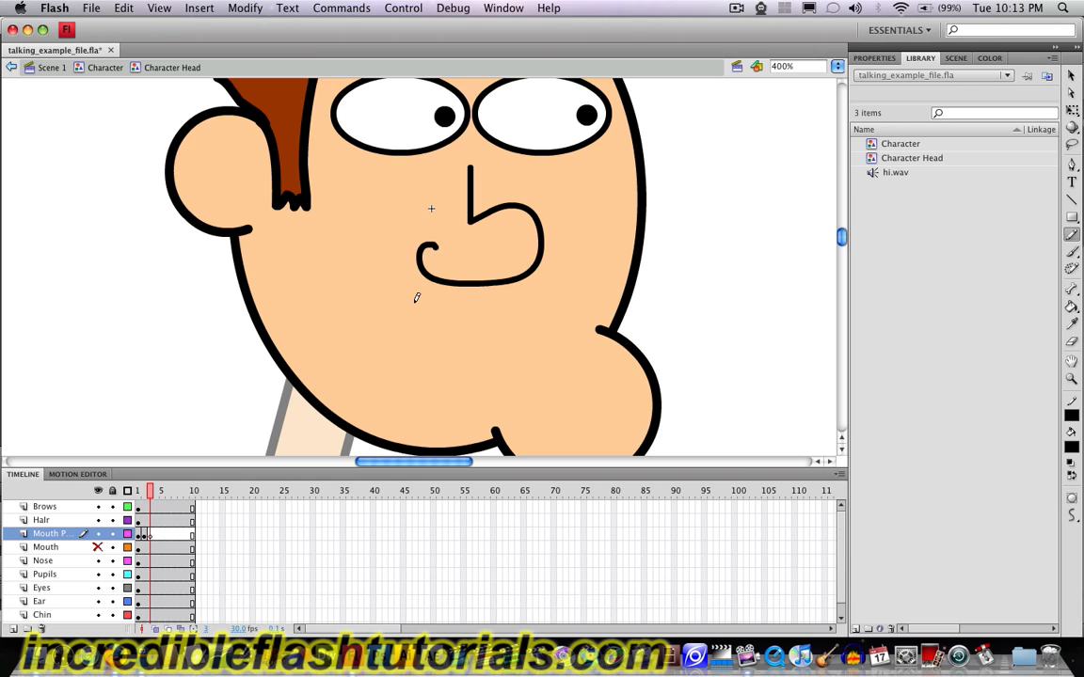
pyautogui.moveTo(415, 296)
pyautogui.mouseDown()
pyautogui.moveTo(376, 320)
pyautogui.moveTo(383, 332)
pyautogui.moveTo(418, 330)
pyautogui.moveTo(416, 352)
pyautogui.moveTo(390, 348)
pyautogui.mouseUp()
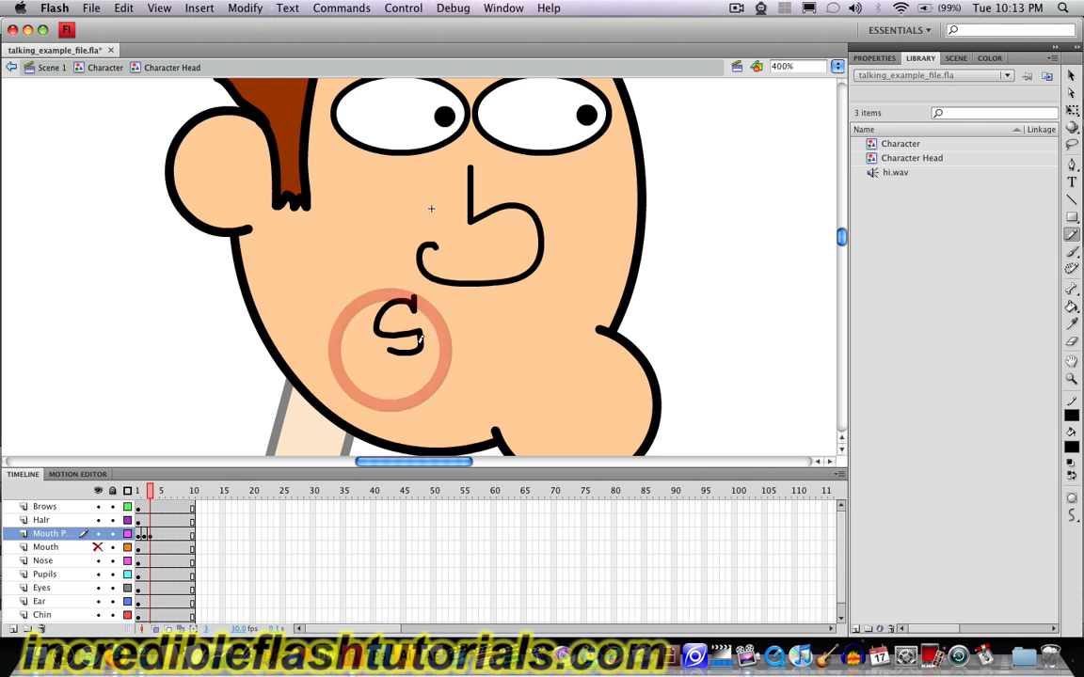
pyautogui.moveTo(411, 301); pyautogui.dragTo(412, 325)
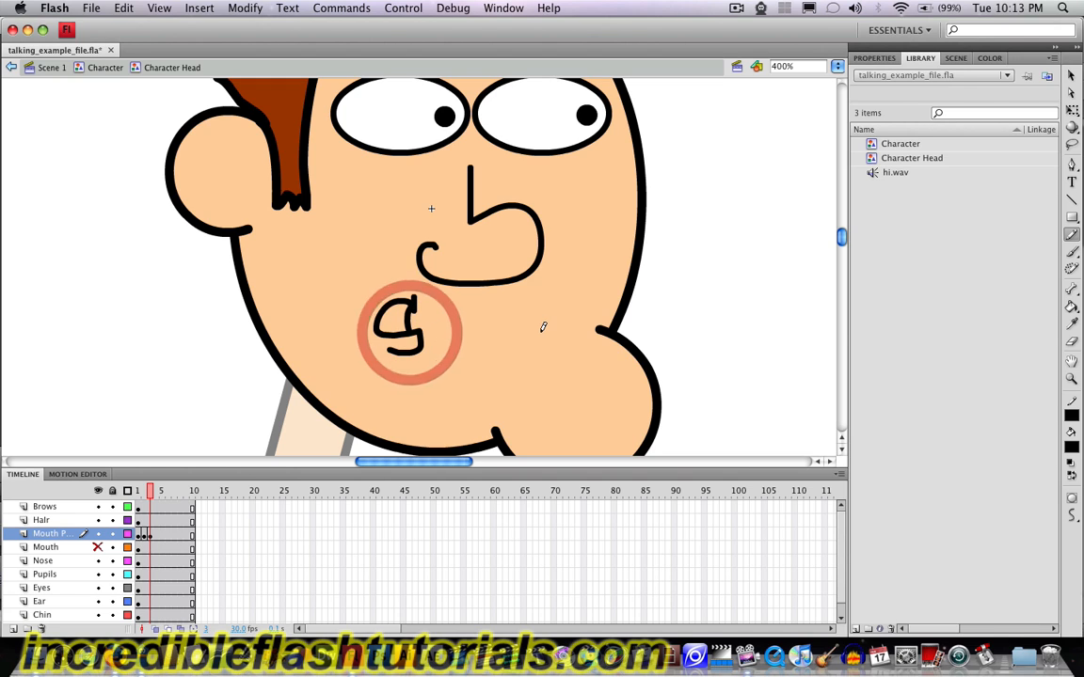
# Step: Fill the inside of the small frame 3 mouth with black using the Paint Bucket tool
pyautogui.click(1070, 306)
pyautogui.click(395, 303)
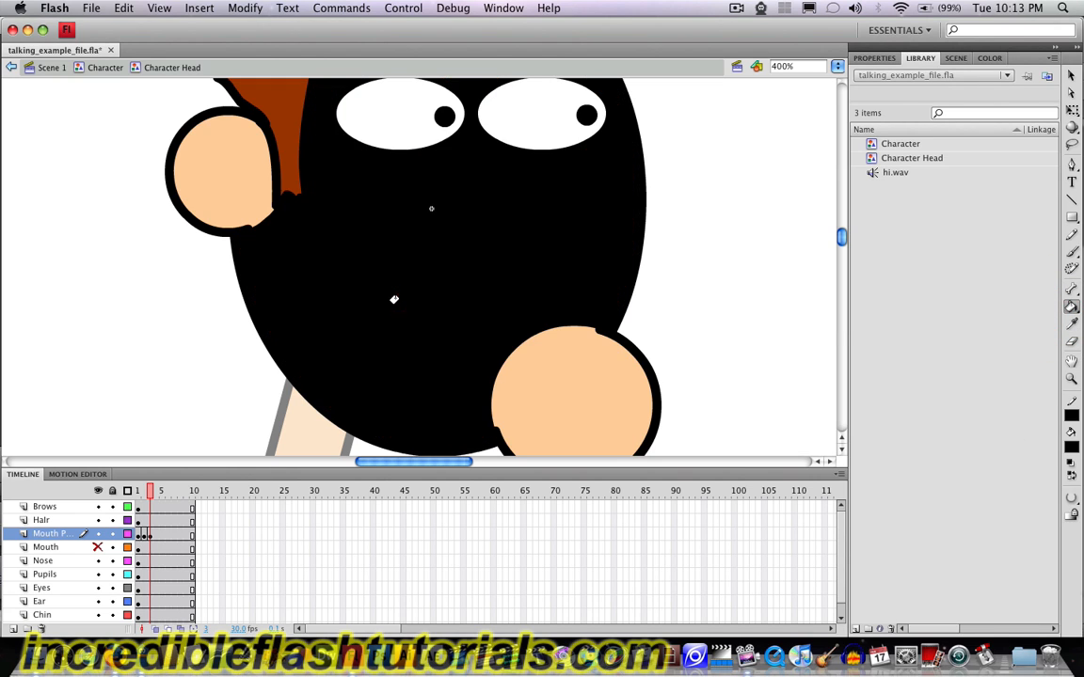
pyautogui.press('super+z')
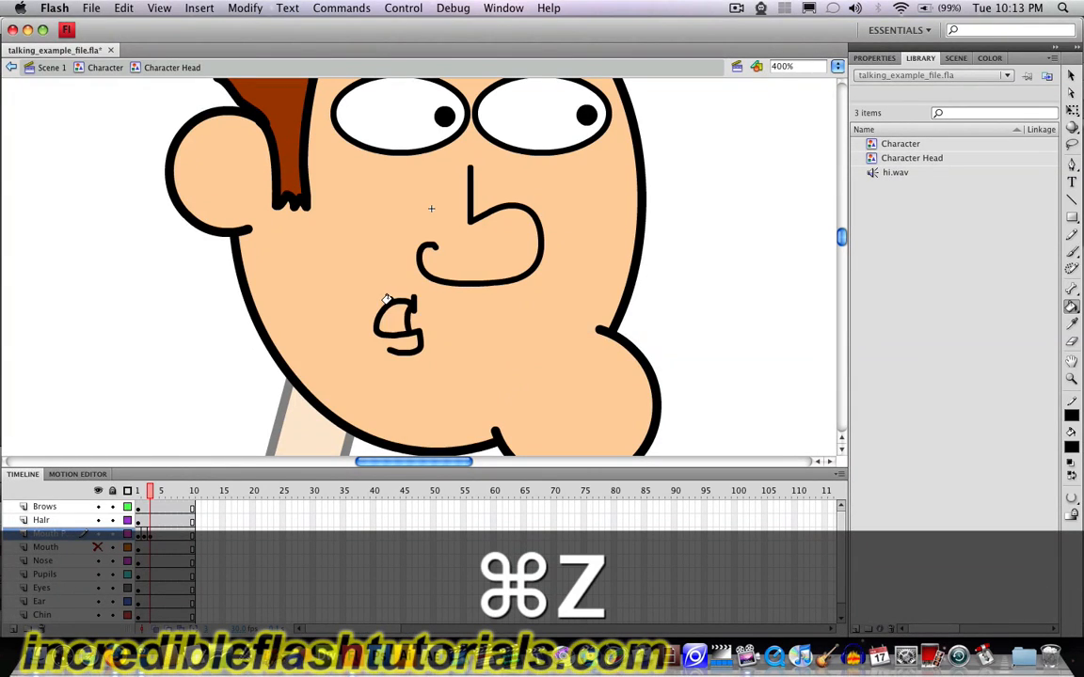
pyautogui.click(393, 303)
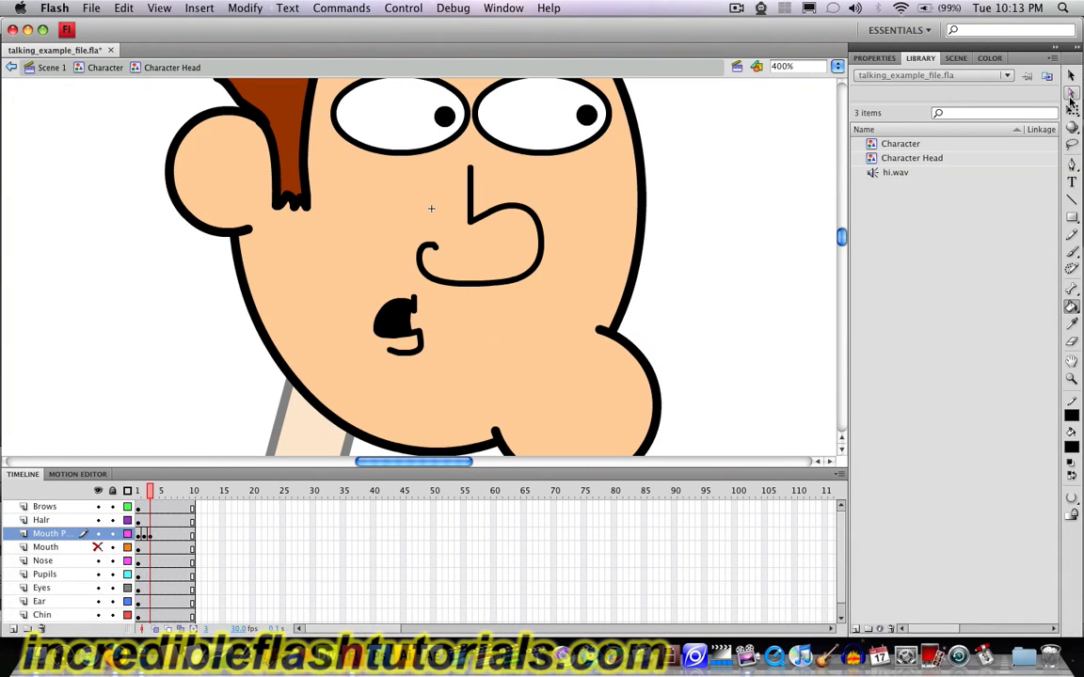
# Step: Insert a keyframe at frame 4 of the new mouth layer and delete the mouth artwork copied into it
pyautogui.click(1070, 77)
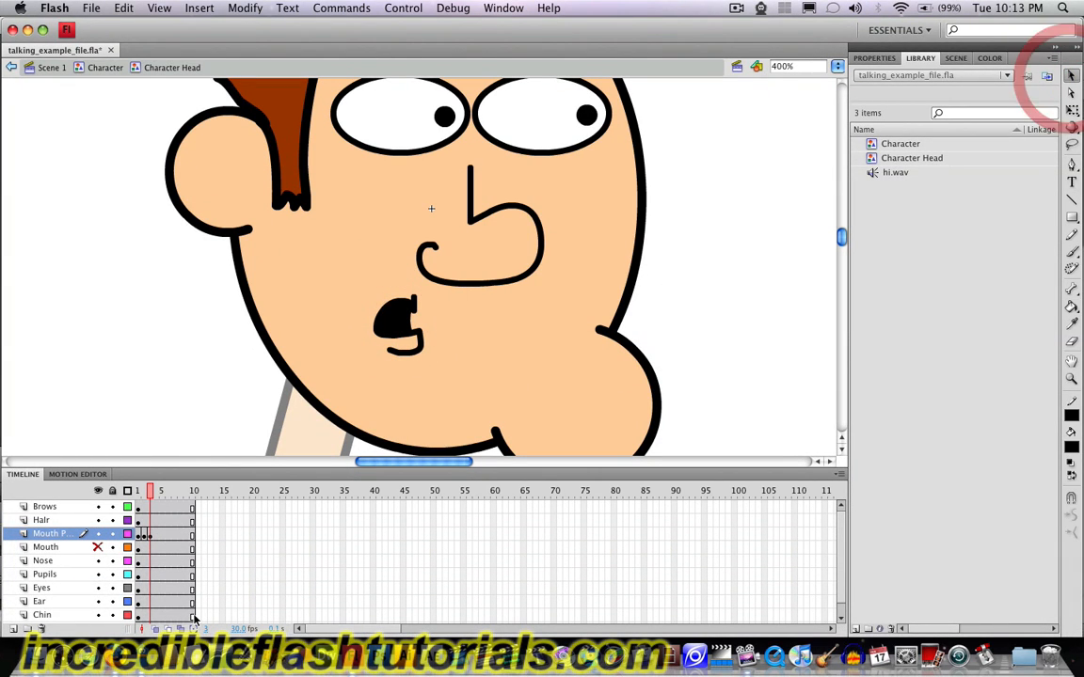
pyautogui.rightClick(157, 539)
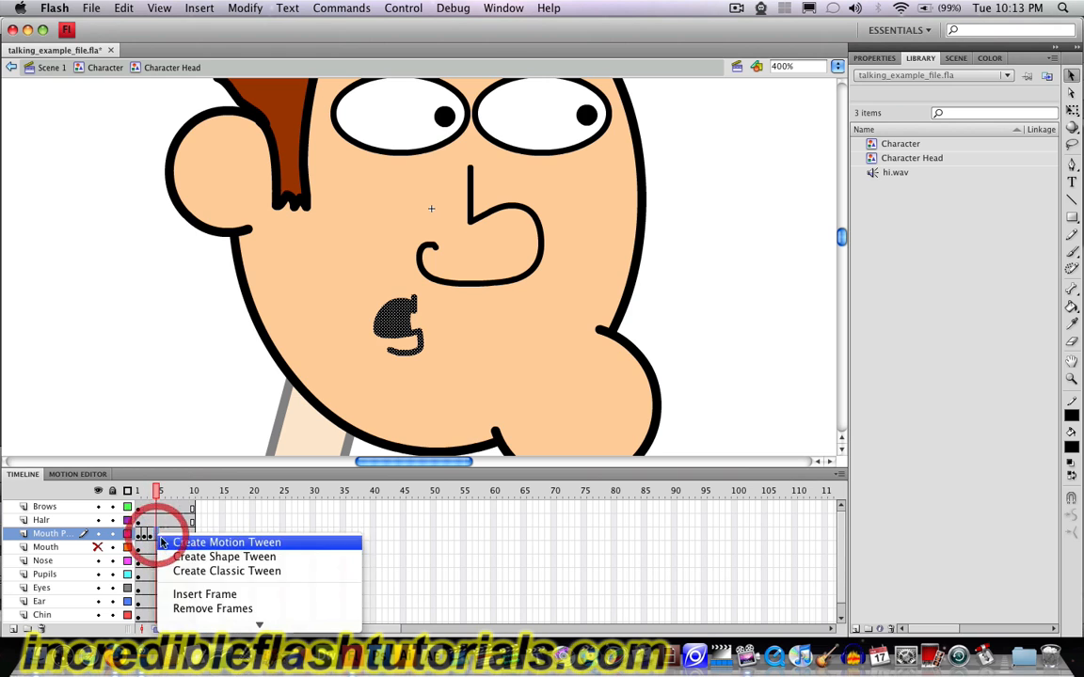
pyautogui.click(235, 462)
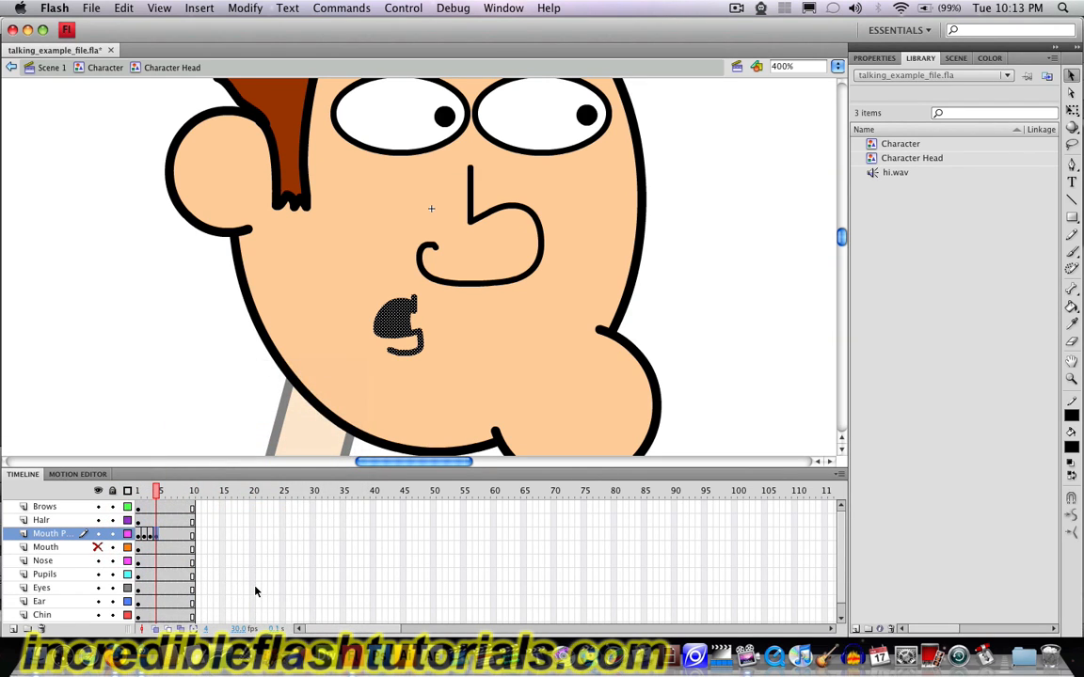
pyautogui.press('Delete')
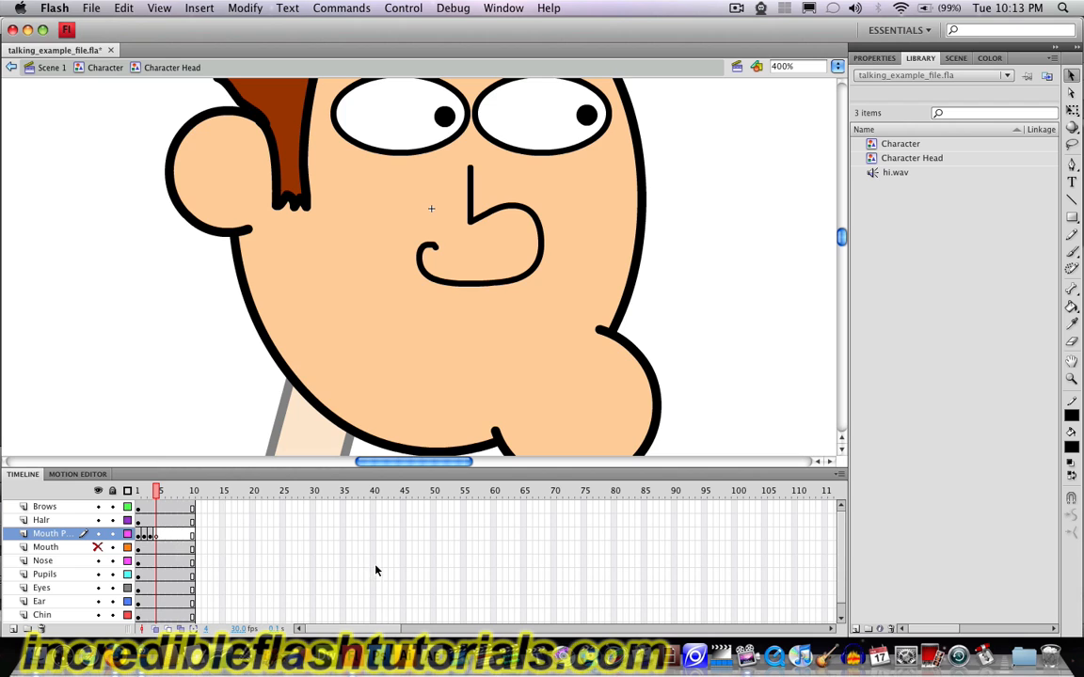
# Step: Pencil a large mouth outline with a lower lip in frame 4, then divide it into clenched teeth with one vertical and one horizontal line
pyautogui.click(1073, 236)
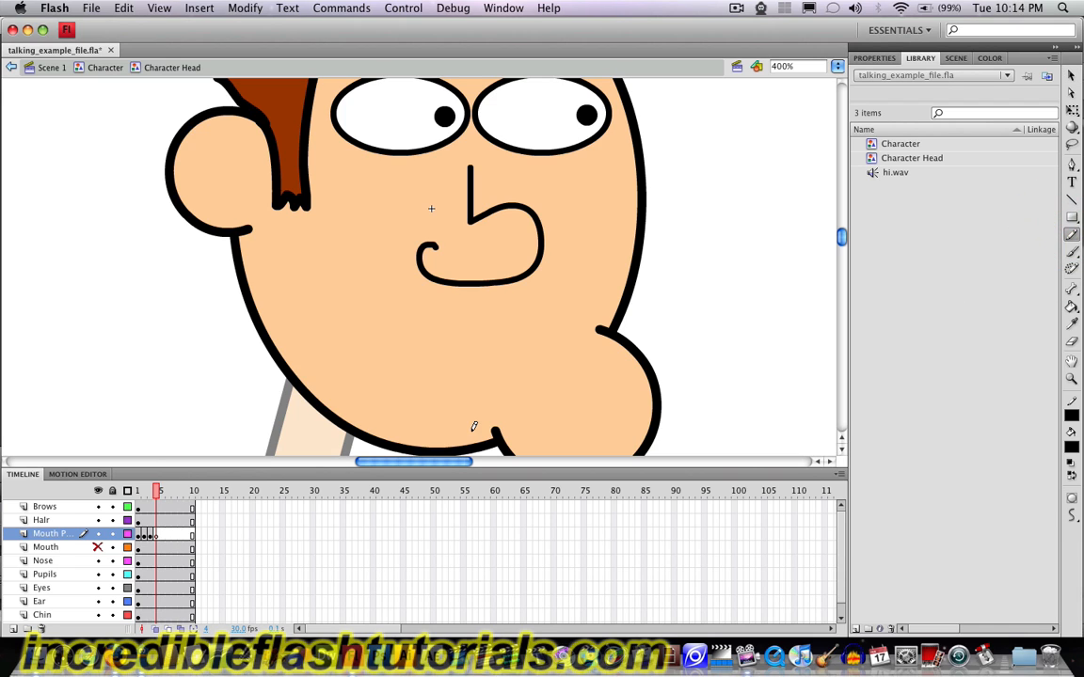
pyautogui.moveTo(415, 290)
pyautogui.mouseDown()
pyautogui.moveTo(416, 309)
pyautogui.moveTo(378, 295)
pyautogui.moveTo(351, 311)
pyautogui.moveTo(354, 364)
pyautogui.moveTo(425, 358)
pyautogui.moveTo(426, 381)
pyautogui.moveTo(376, 393)
pyautogui.mouseUp()
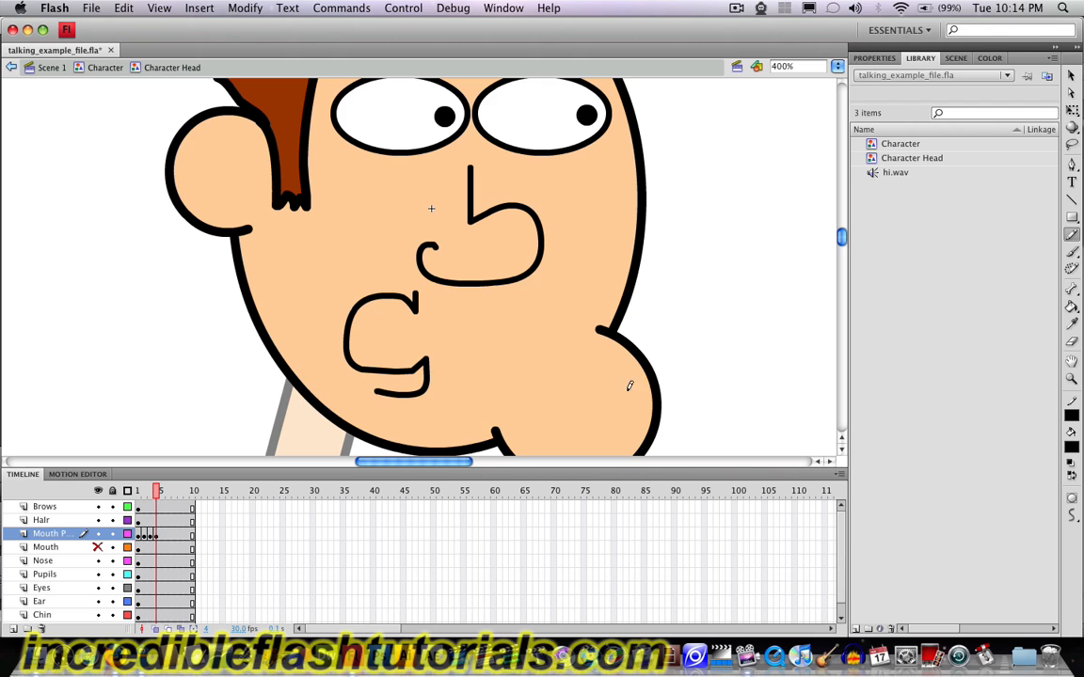
pyautogui.click(1070, 200)
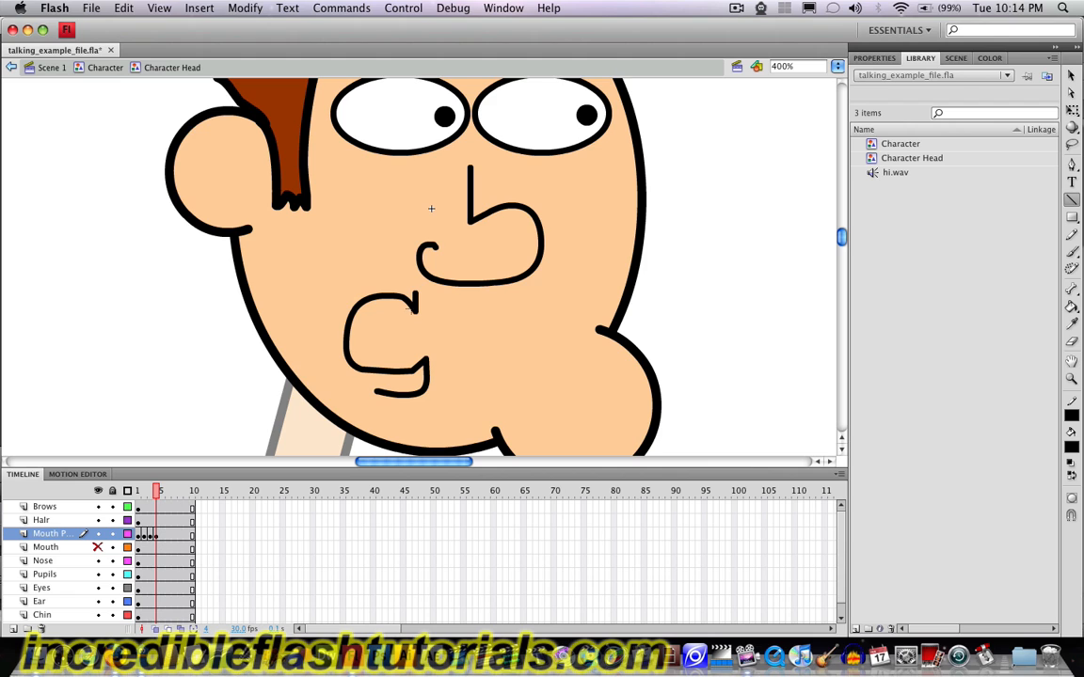
pyautogui.moveTo(405, 301)
pyautogui.mouseDown()
pyautogui.moveTo(403, 373)
pyautogui.moveTo(391, 334)
pyautogui.moveTo(347, 334)
pyautogui.mouseUp()
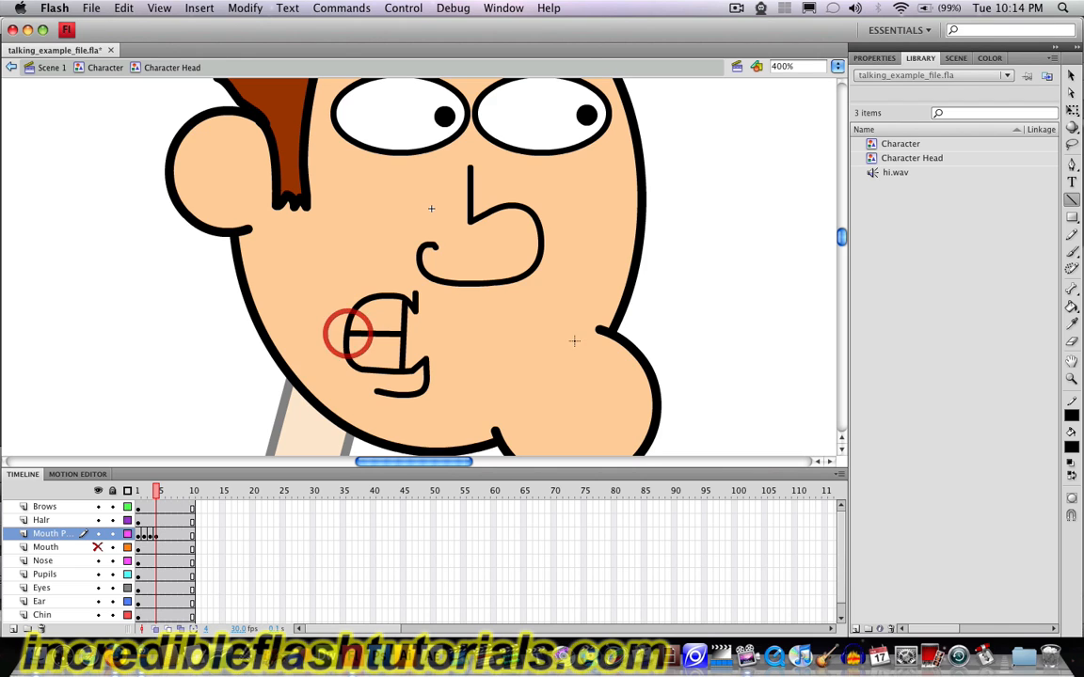
# Step: Set the Paint Bucket's fill color to white
pyautogui.click(1073, 308)
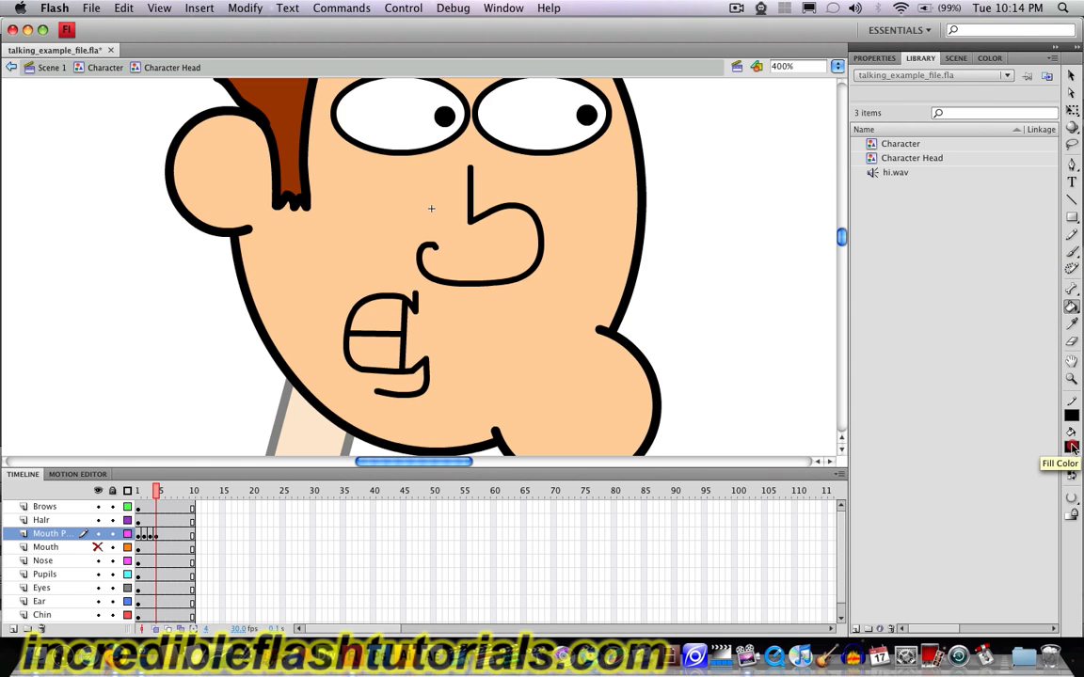
pyautogui.click(1072, 449)
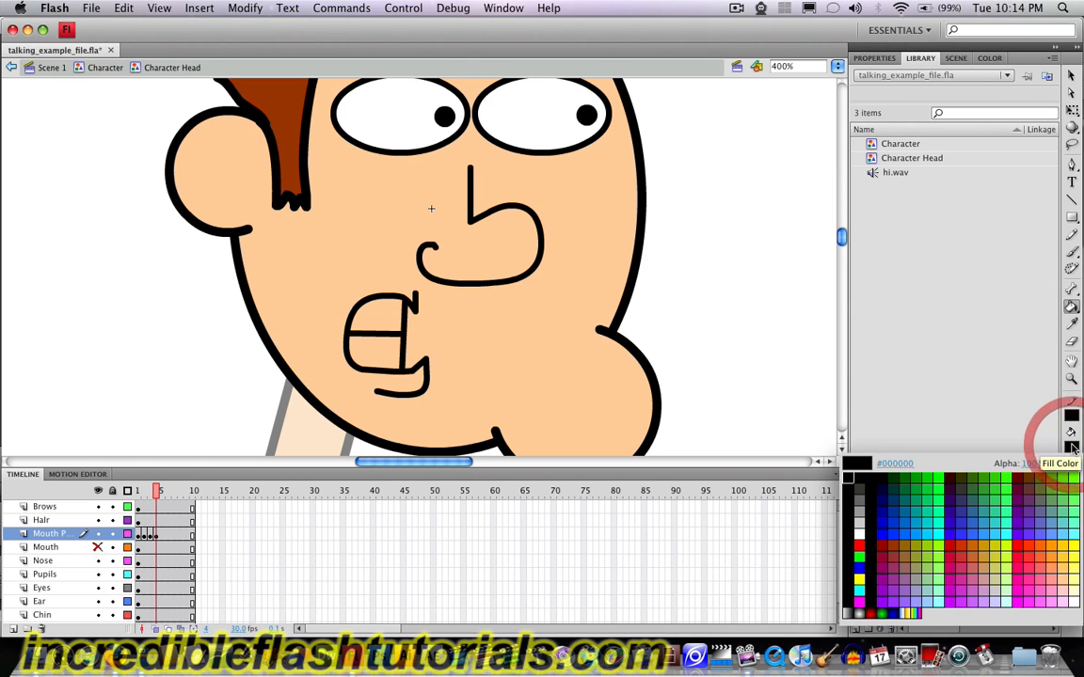
pyautogui.click(859, 528)
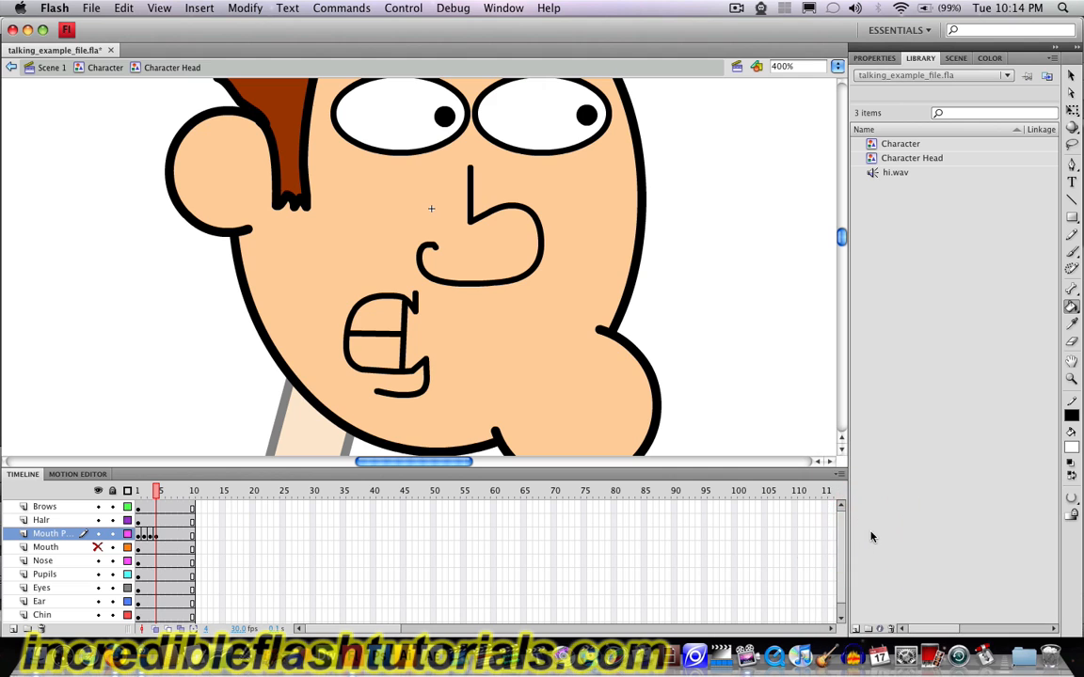
pyautogui.click(339, 271)
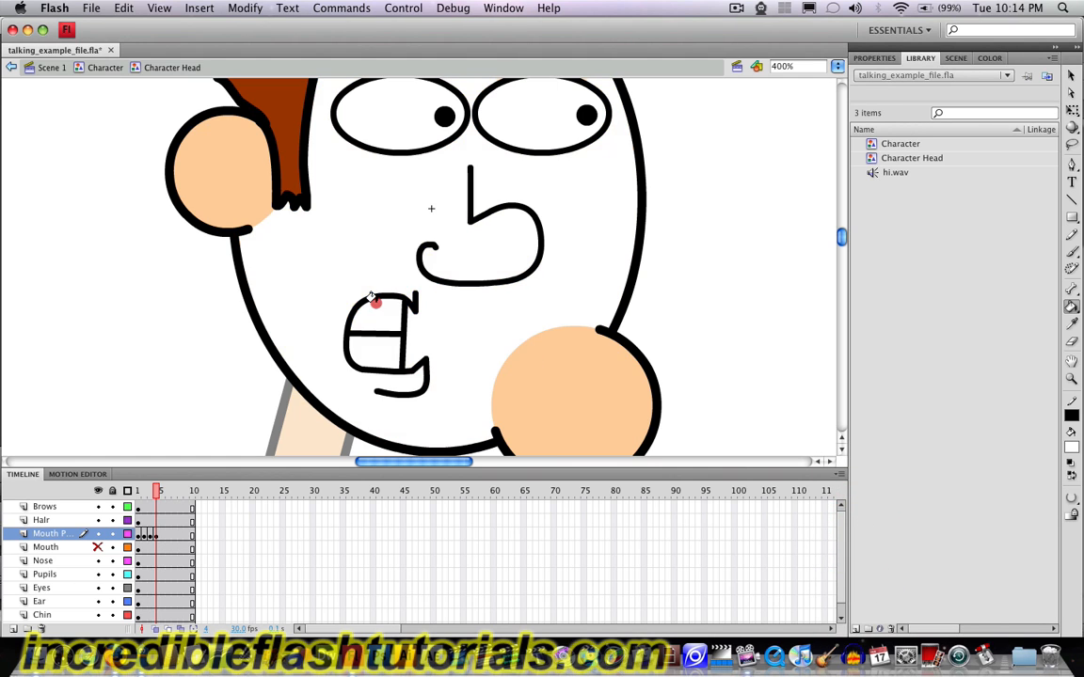
pyautogui.press('super+z')
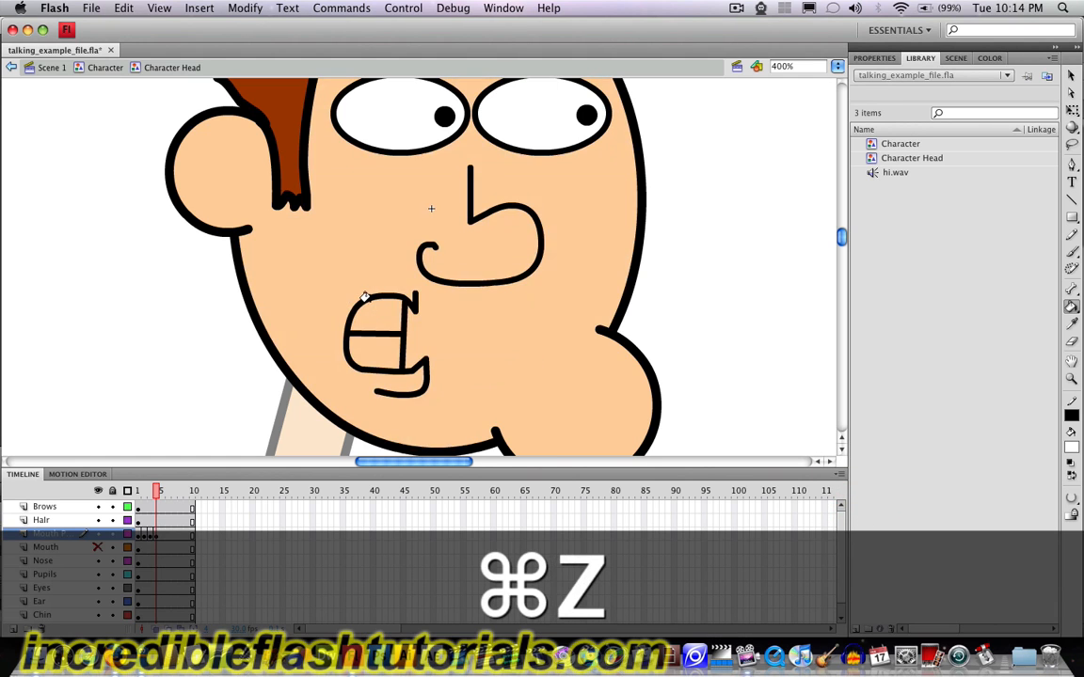
pyautogui.click(365, 301)
pyautogui.press('super+z')
# Step: Lock every layer except the new mouth layer and fill the upper and lower teeth in frame 4 with white
pyautogui.click(113, 491)
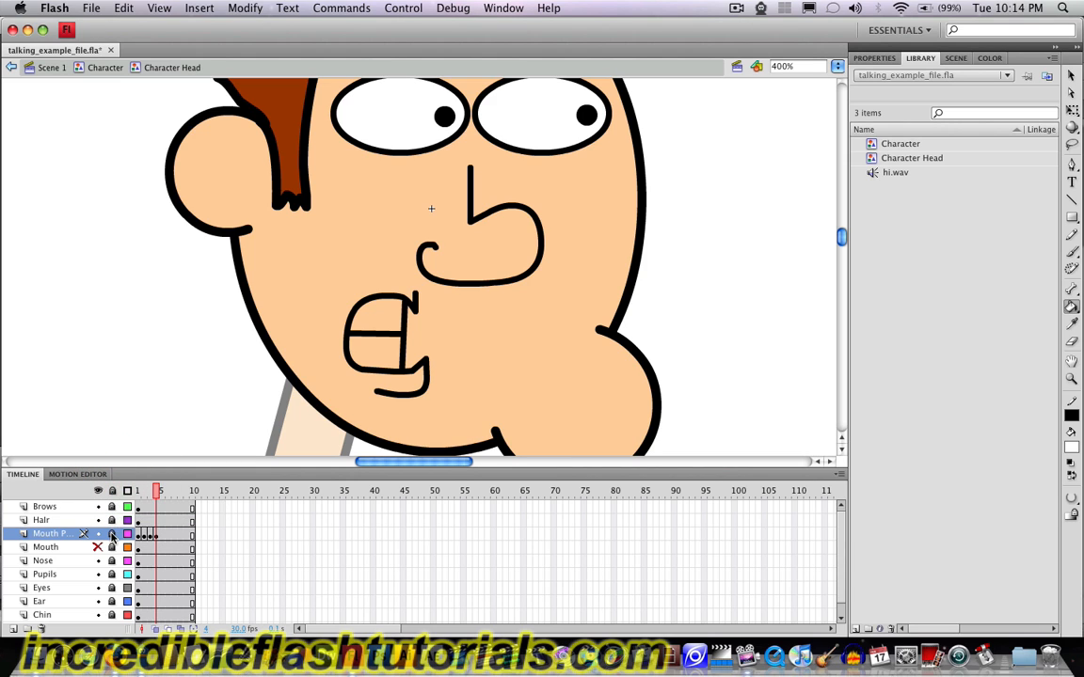
pyautogui.click(112, 534)
pyautogui.click(372, 302)
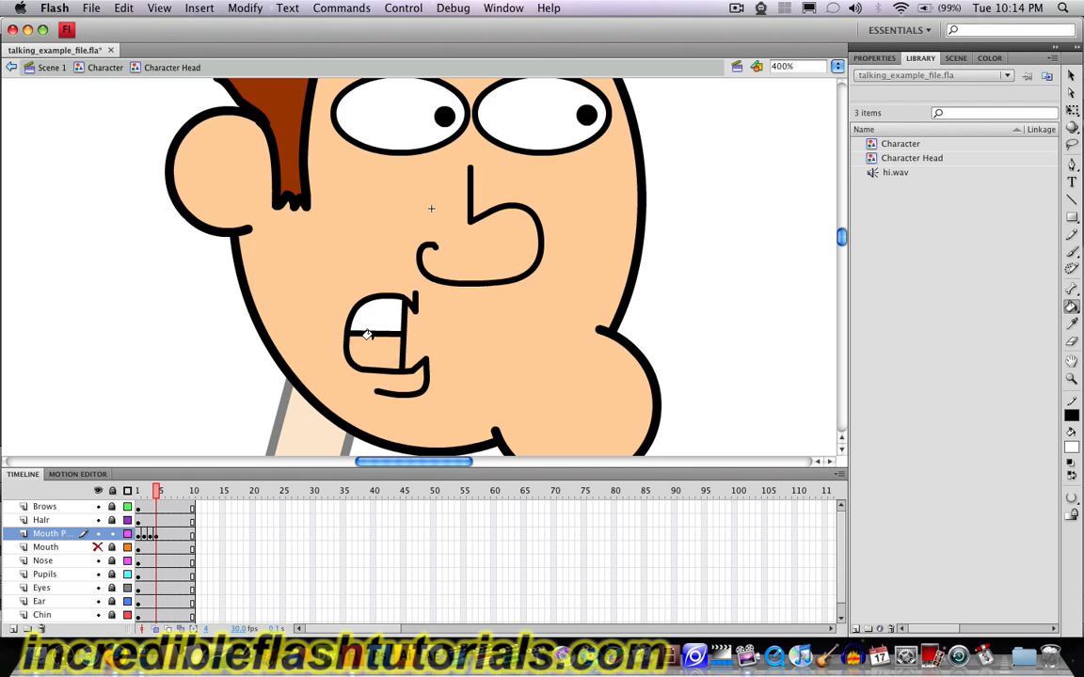
pyautogui.click(369, 341)
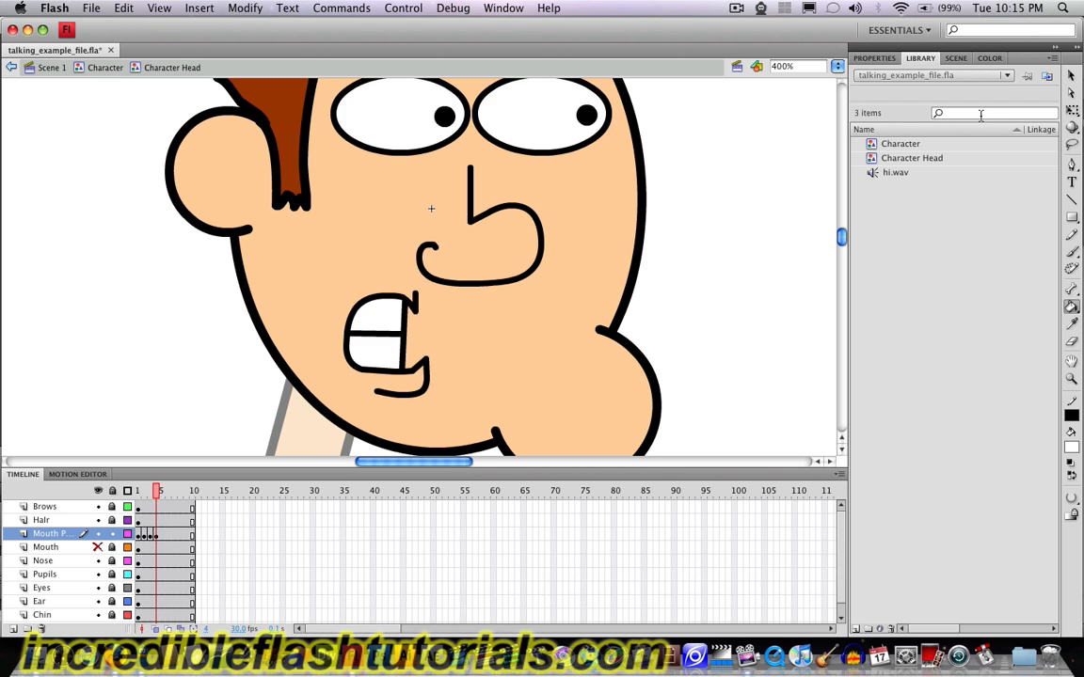
# Step: Insert a keyframe at frame 5 of the new mouth layer and clear its copied mouth artwork
pyautogui.click(1073, 77)
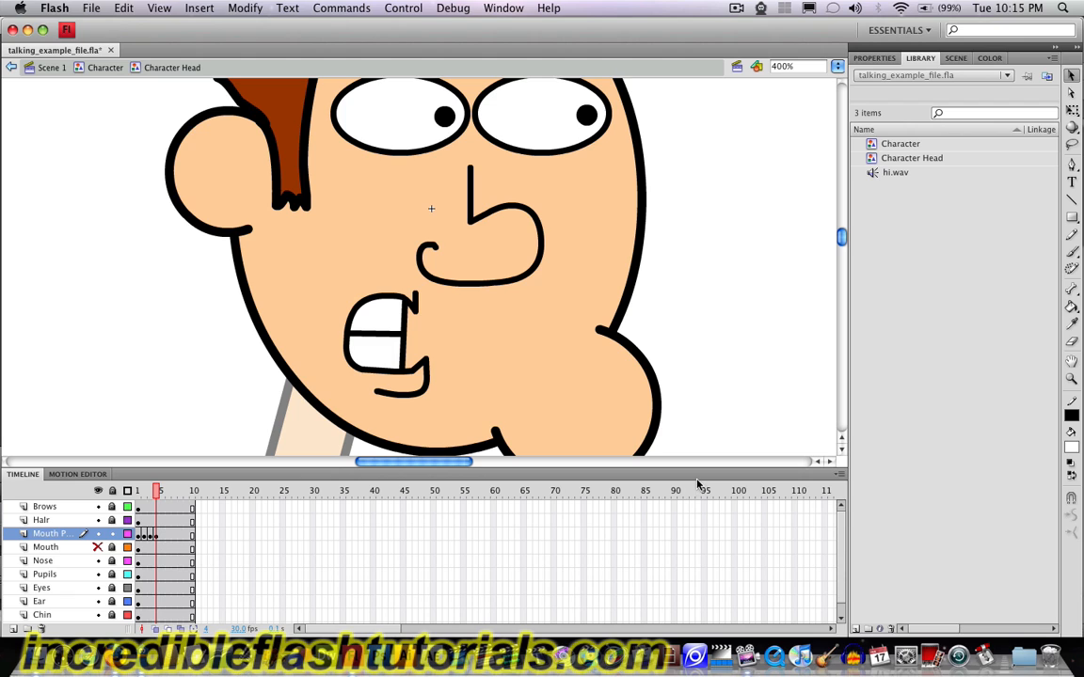
pyautogui.rightClick(153, 537)
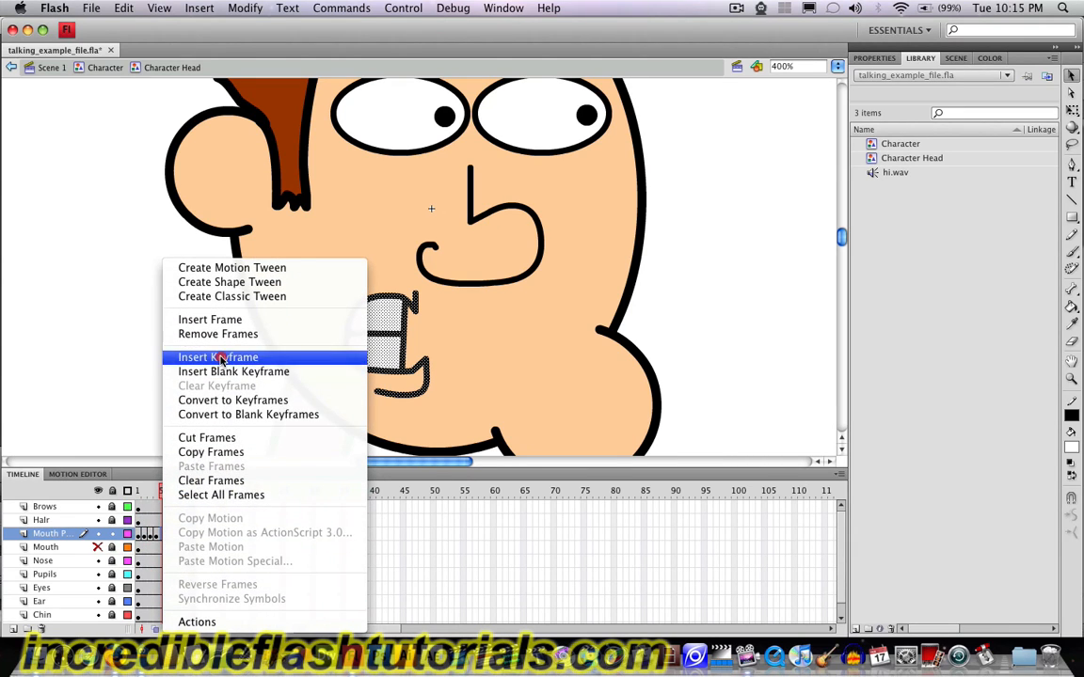
pyautogui.click(217, 353)
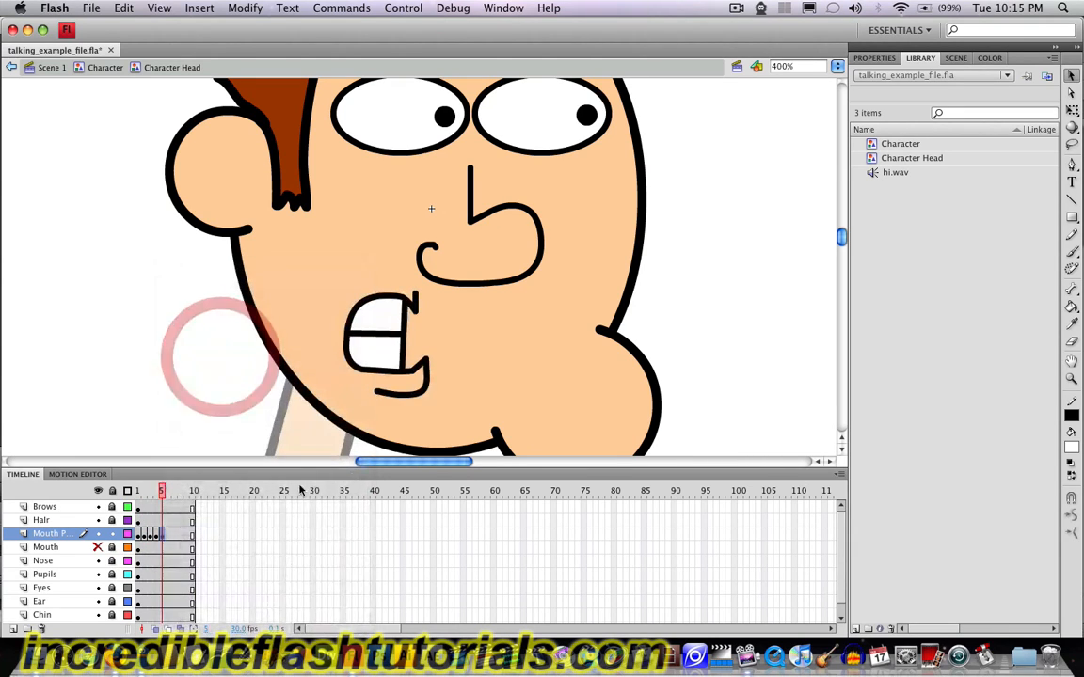
pyautogui.click(170, 547)
pyautogui.click(163, 537)
pyautogui.press('Delete')
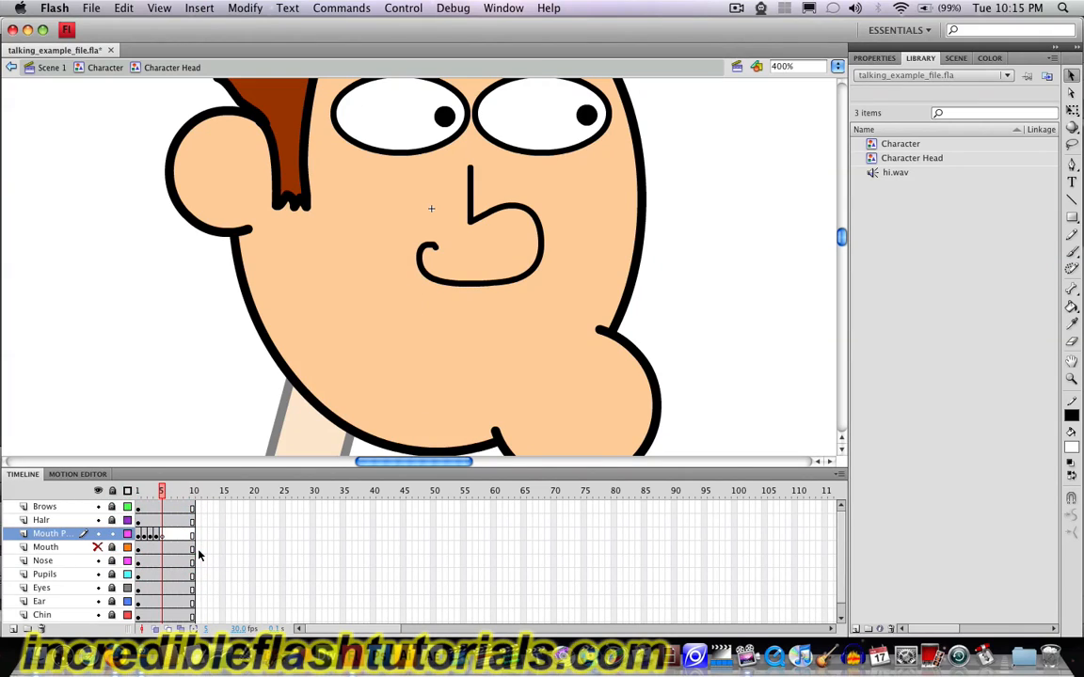
# Step: Pencil an open mouth outline with a lower lip in frame 5 and add upper and lower teeth edges with the Line tool
pyautogui.click(1072, 235)
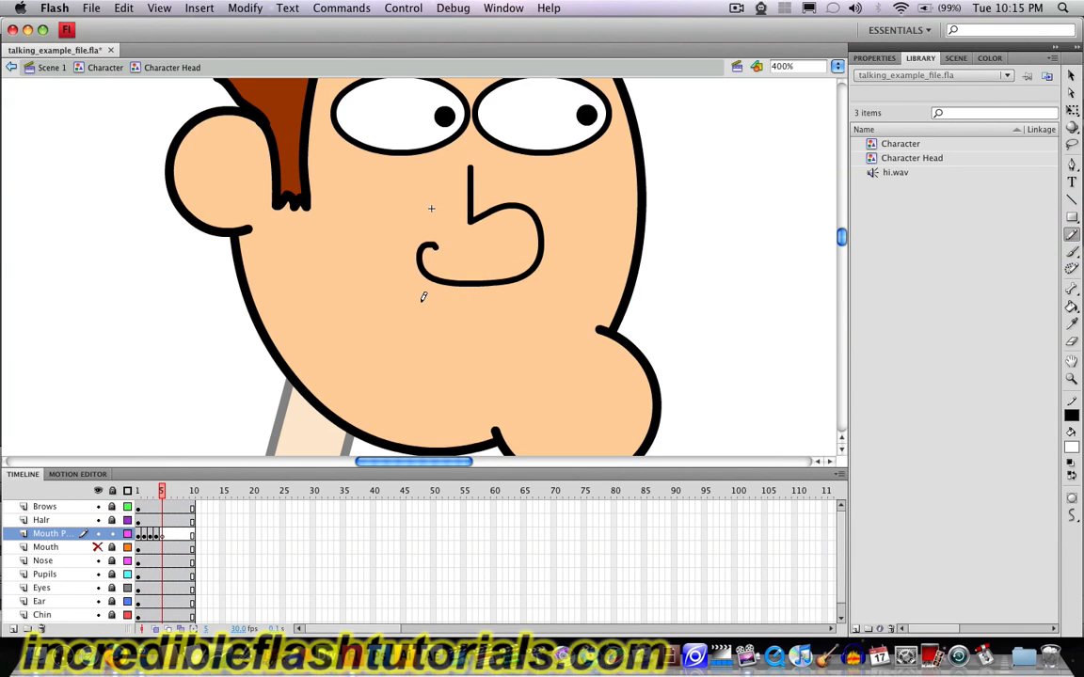
pyautogui.moveTo(420, 297)
pyautogui.mouseDown()
pyautogui.moveTo(420, 314)
pyautogui.moveTo(378, 302)
pyautogui.moveTo(351, 329)
pyautogui.moveTo(346, 352)
pyautogui.moveTo(367, 364)
pyautogui.moveTo(439, 366)
pyautogui.moveTo(405, 376)
pyautogui.mouseUp()
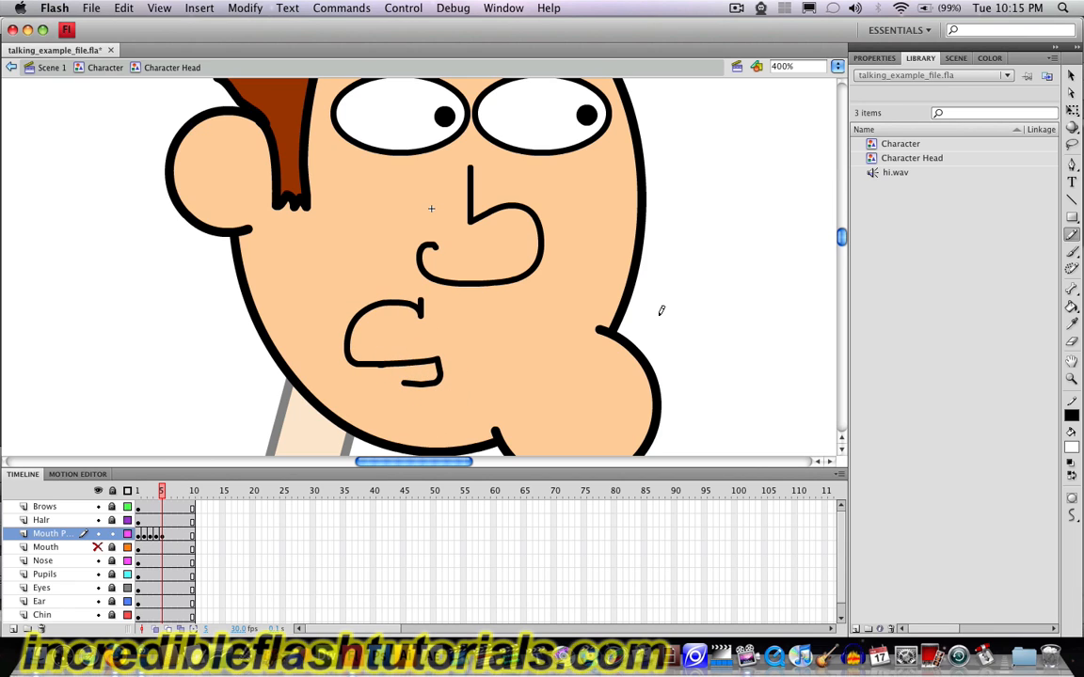
pyautogui.click(1071, 201)
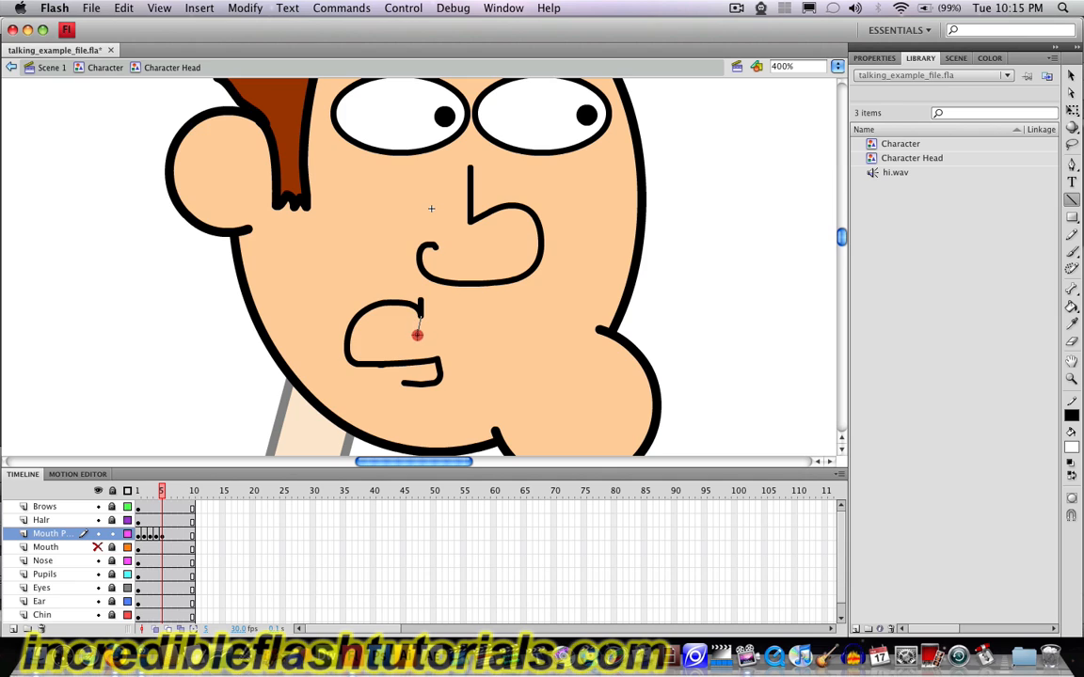
pyautogui.moveTo(419, 334); pyautogui.dragTo(348, 331)
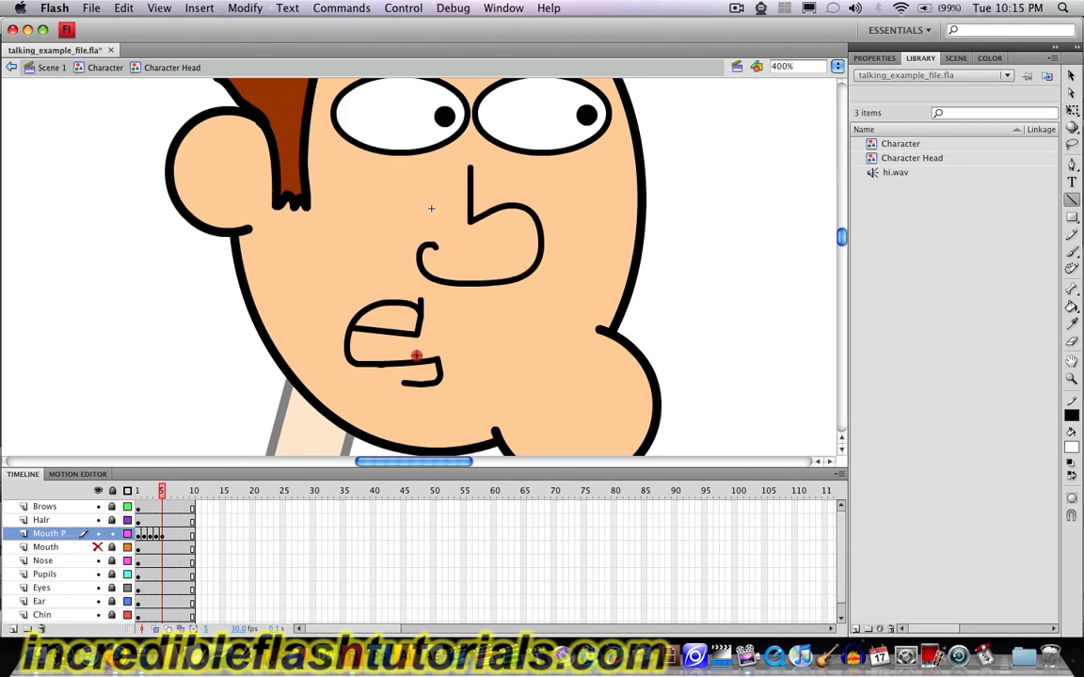
pyautogui.moveTo(416, 352); pyautogui.dragTo(350, 353)
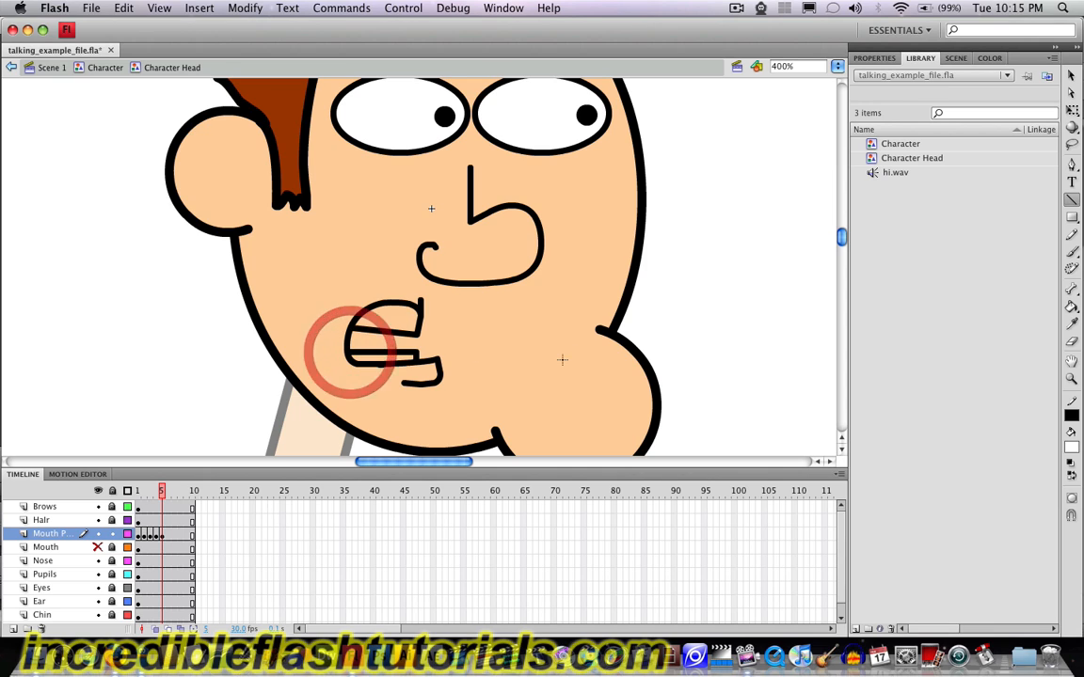
# Step: Pencil a small rounded tongue between the upper and lower teeth of the frame 5 mouth
pyautogui.click(1071, 235)
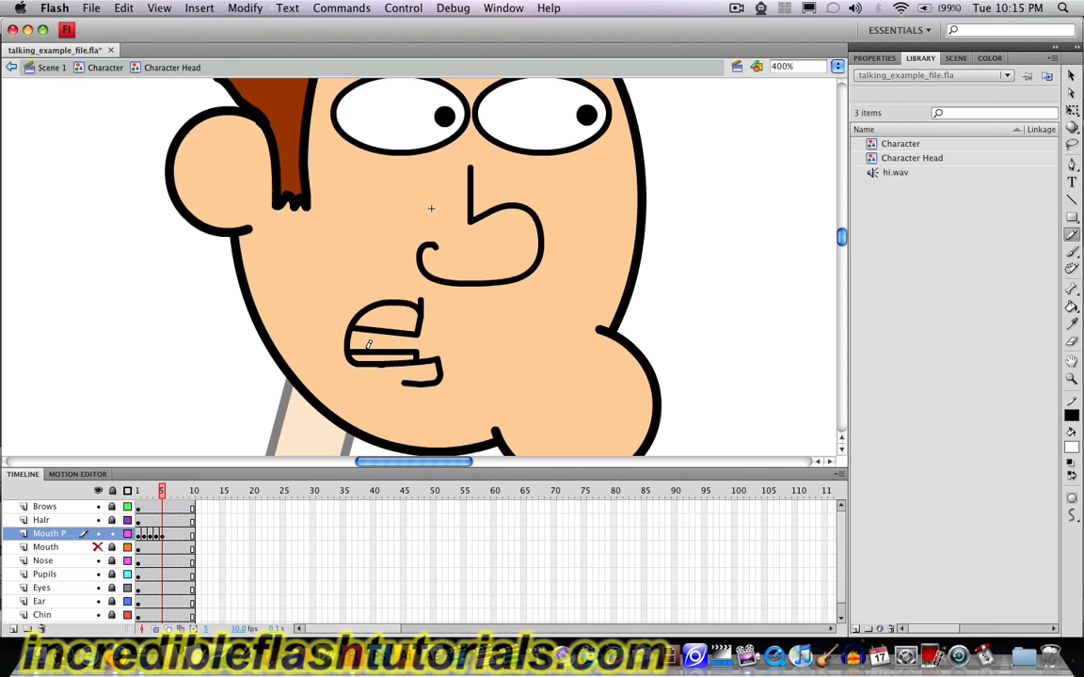
pyautogui.moveTo(387, 348)
pyautogui.mouseDown()
pyautogui.moveTo(435, 344)
pyautogui.moveTo(387, 350)
pyautogui.mouseUp()
pyautogui.scroll(2, 600, 355)
pyautogui.scroll(-2, 600, 355)
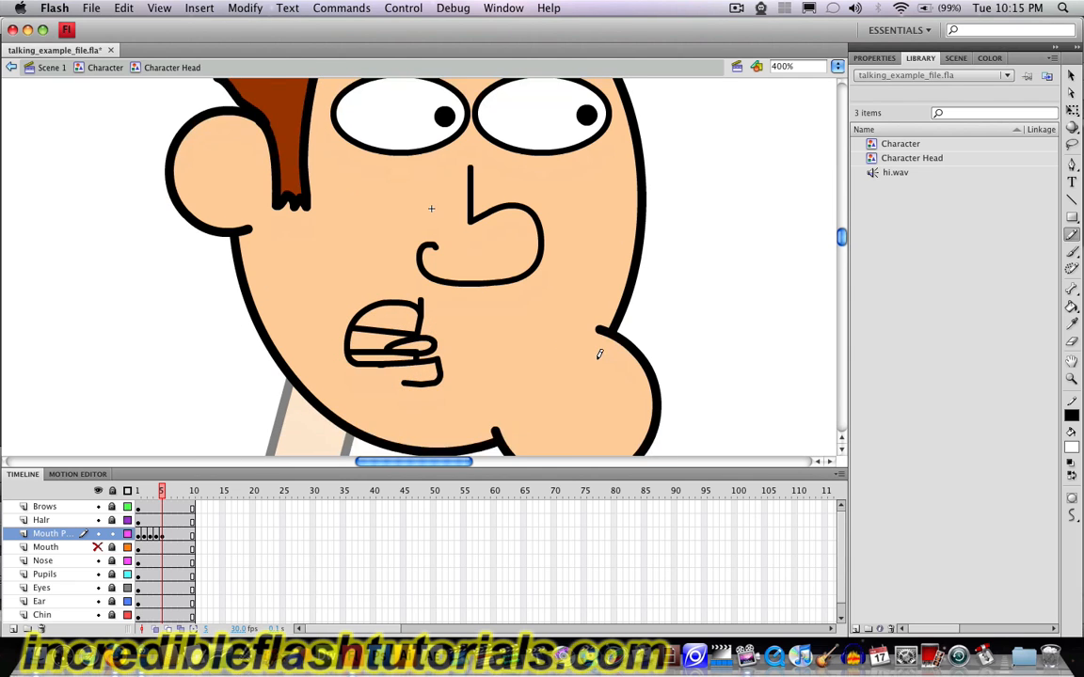
# Step: Fill the upper and lower teeth of the frame 5 mouth with white and the gap between them with black
pyautogui.click(1072, 307)
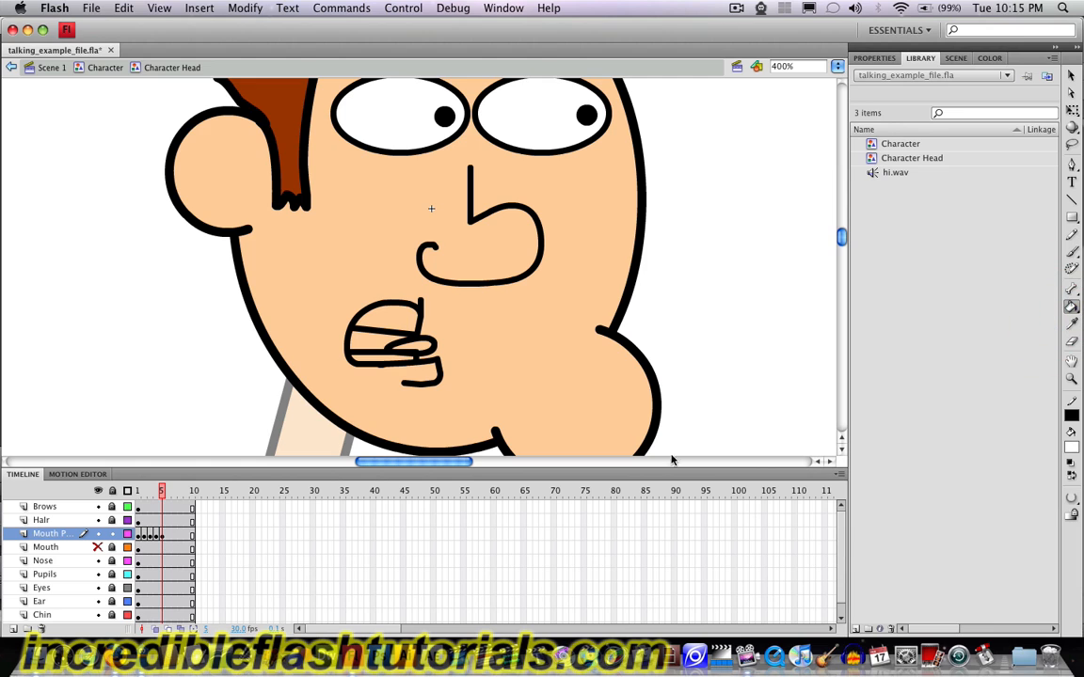
pyautogui.click(376, 318)
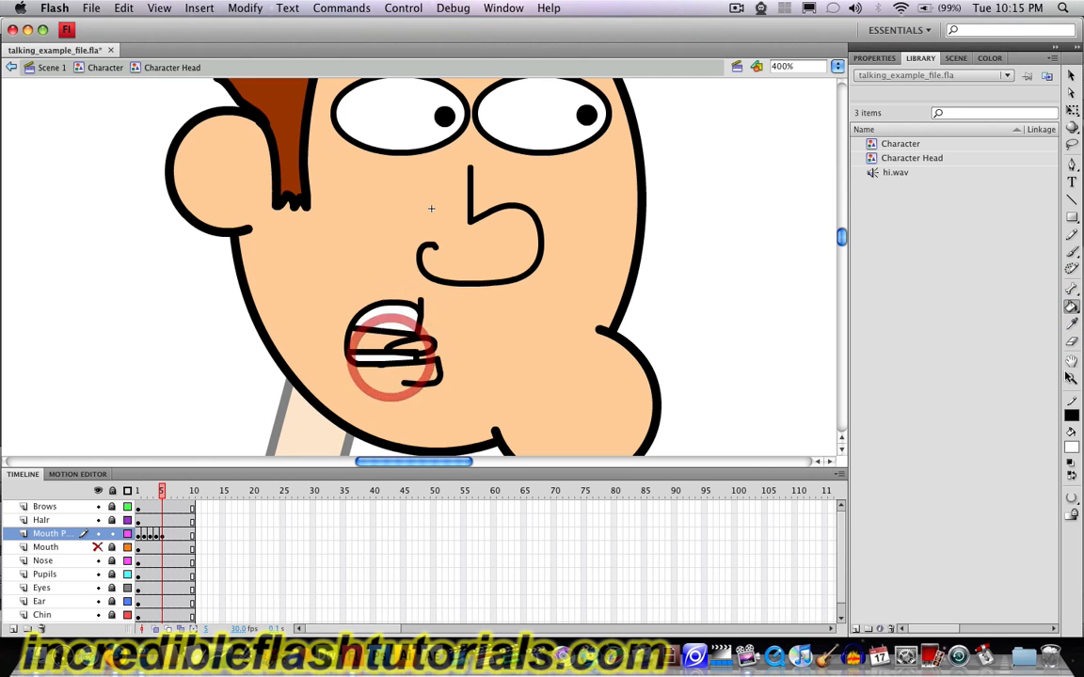
pyautogui.click(1071, 449)
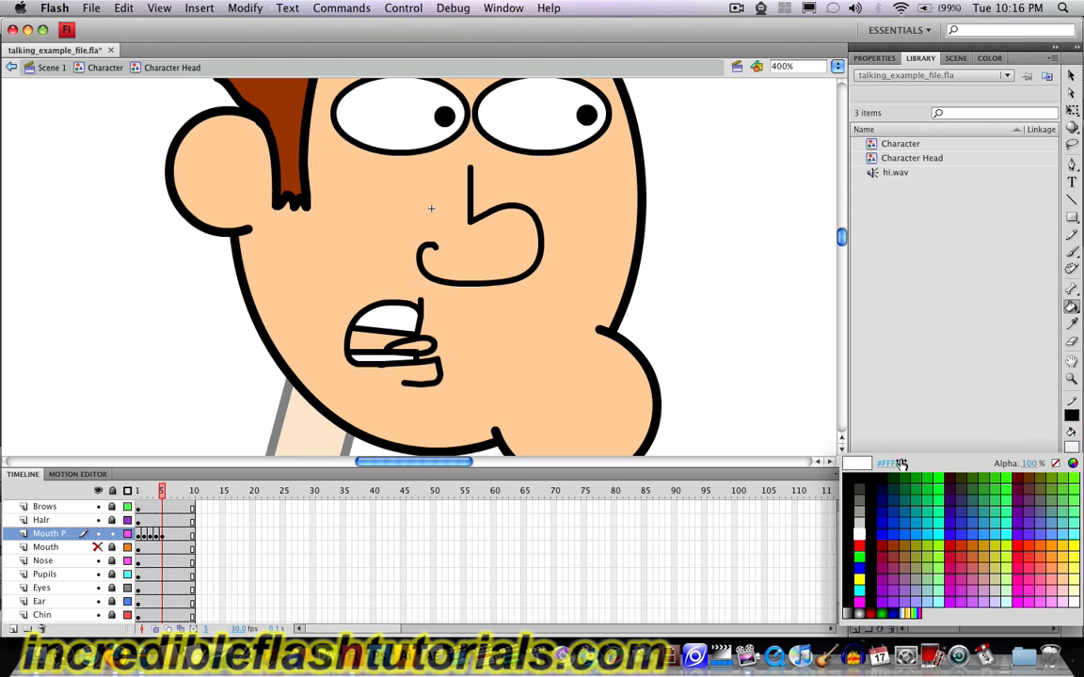
pyautogui.click(856, 477)
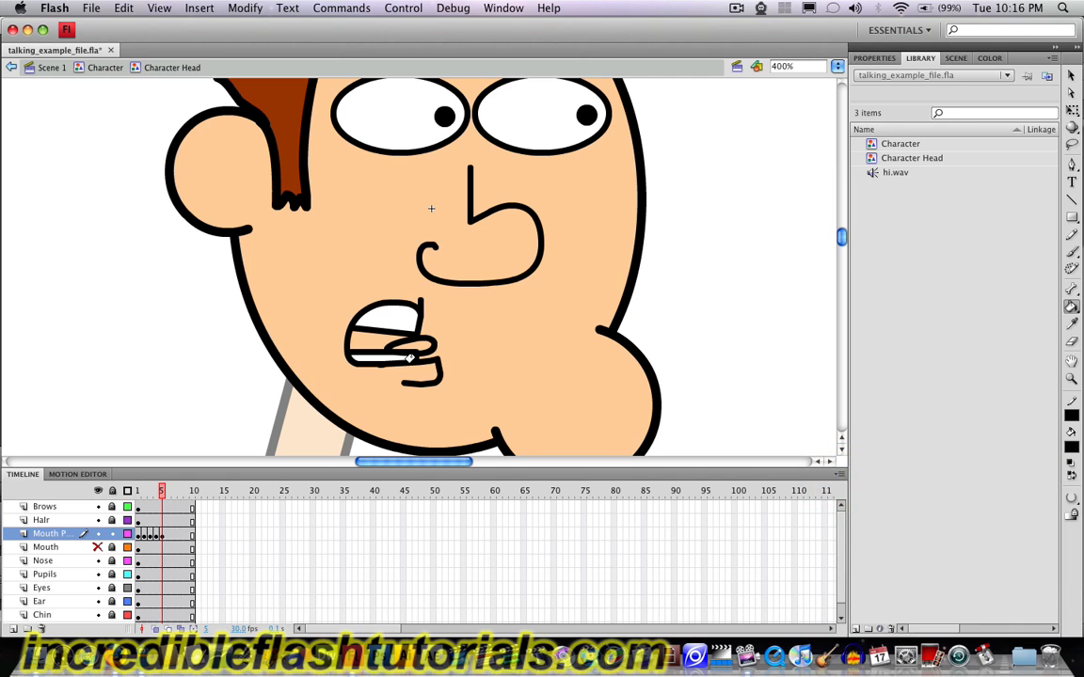
pyautogui.click(363, 334)
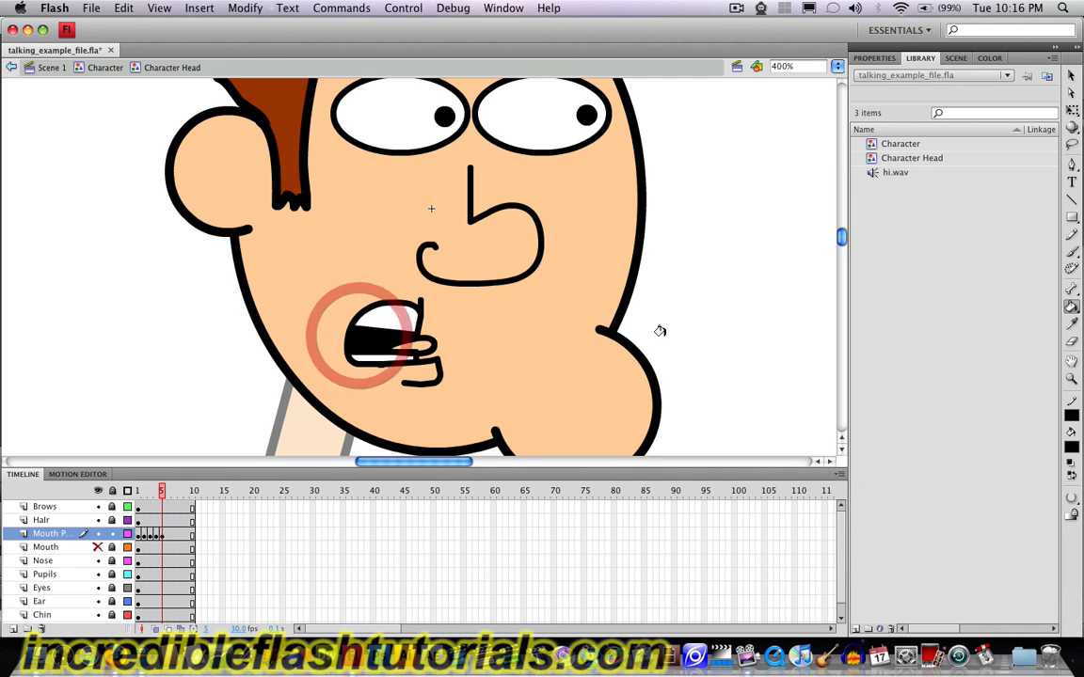
# Step: Fill the tongue of the frame 5 mouth with dark red
pyautogui.click(1071, 449)
pyautogui.click(858, 547)
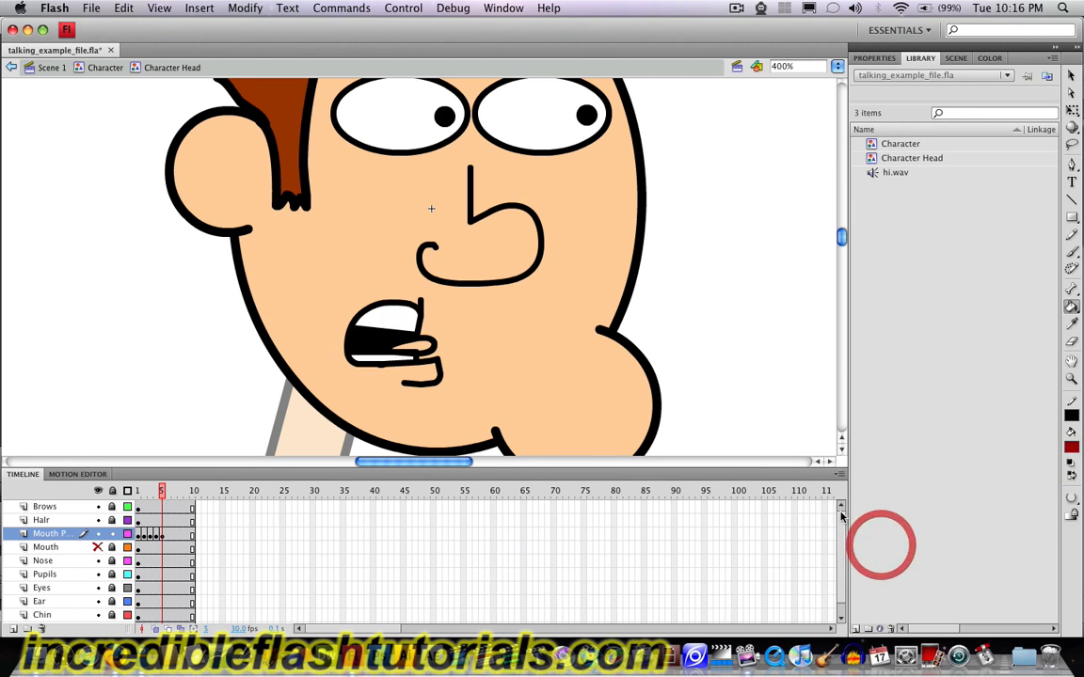
pyautogui.click(433, 344)
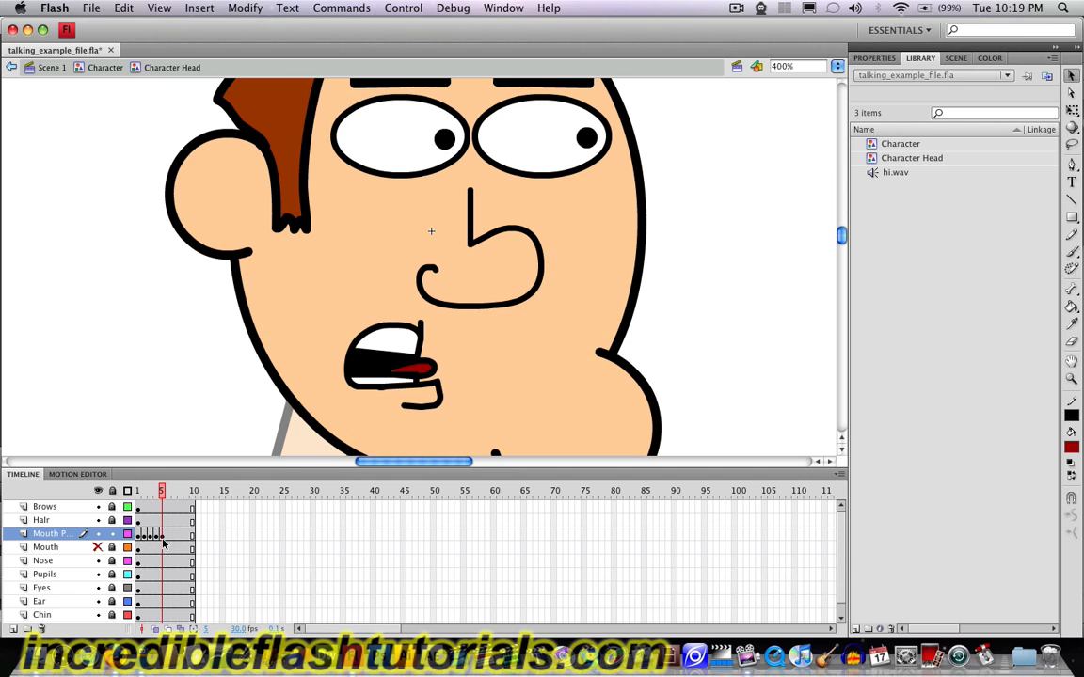
# Step: Copy frames 1 to 5 of the mouth poses layer
pyautogui.click(164, 535)
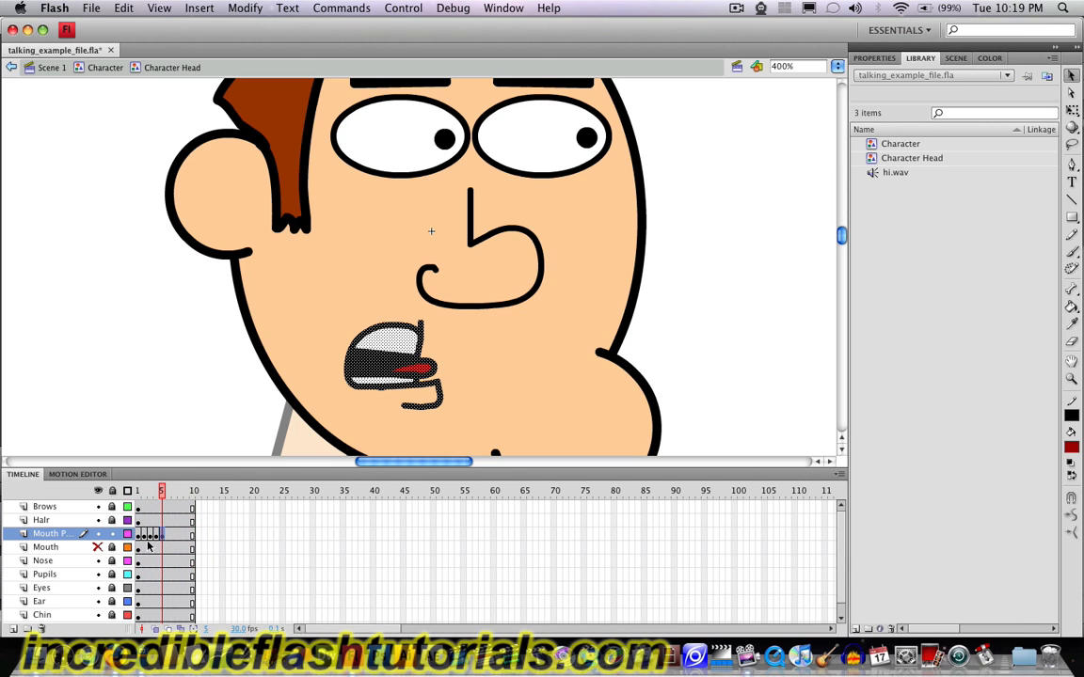
pyautogui.press('shift')
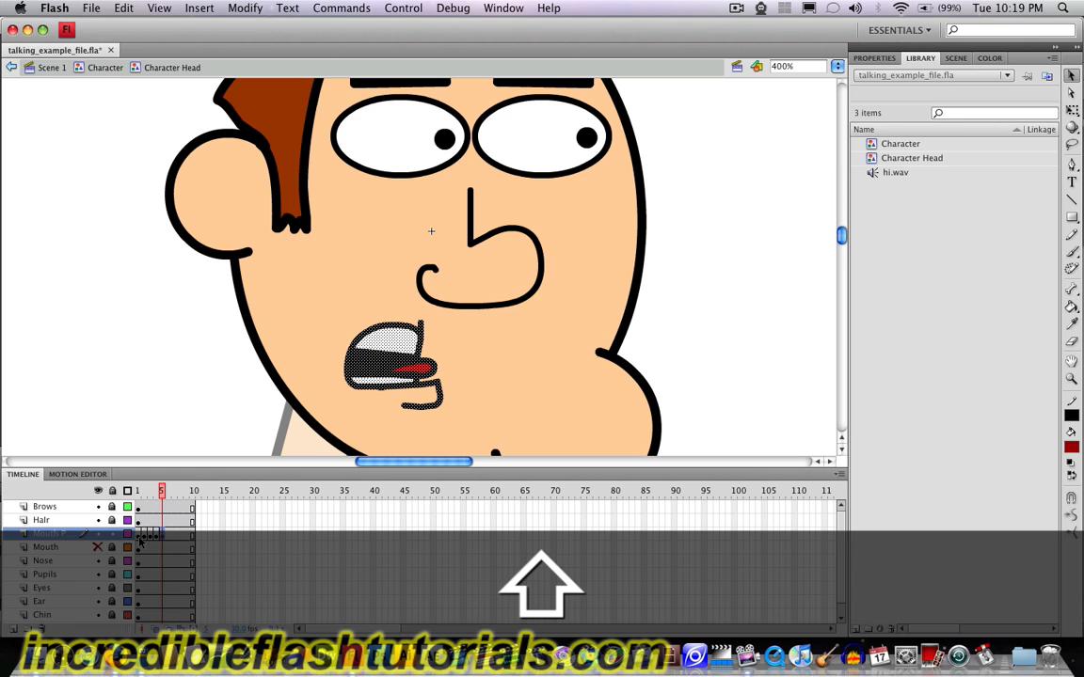
pyautogui.keyDown('shift'); pyautogui.click(139, 534); pyautogui.keyUp('shift')
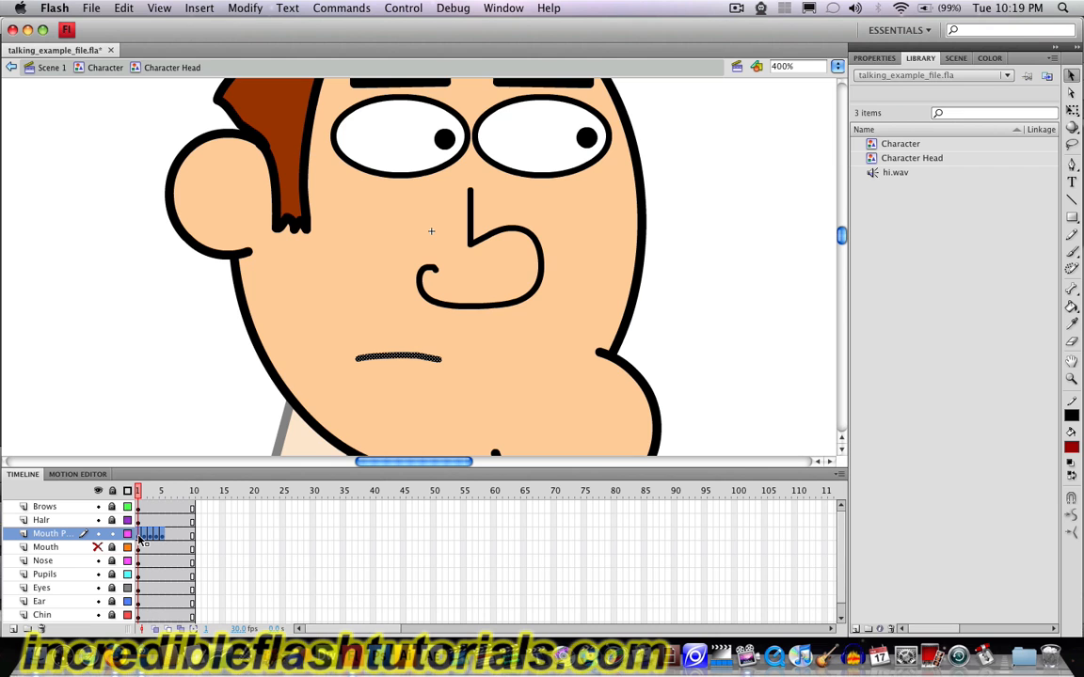
pyautogui.rightClick(140, 536)
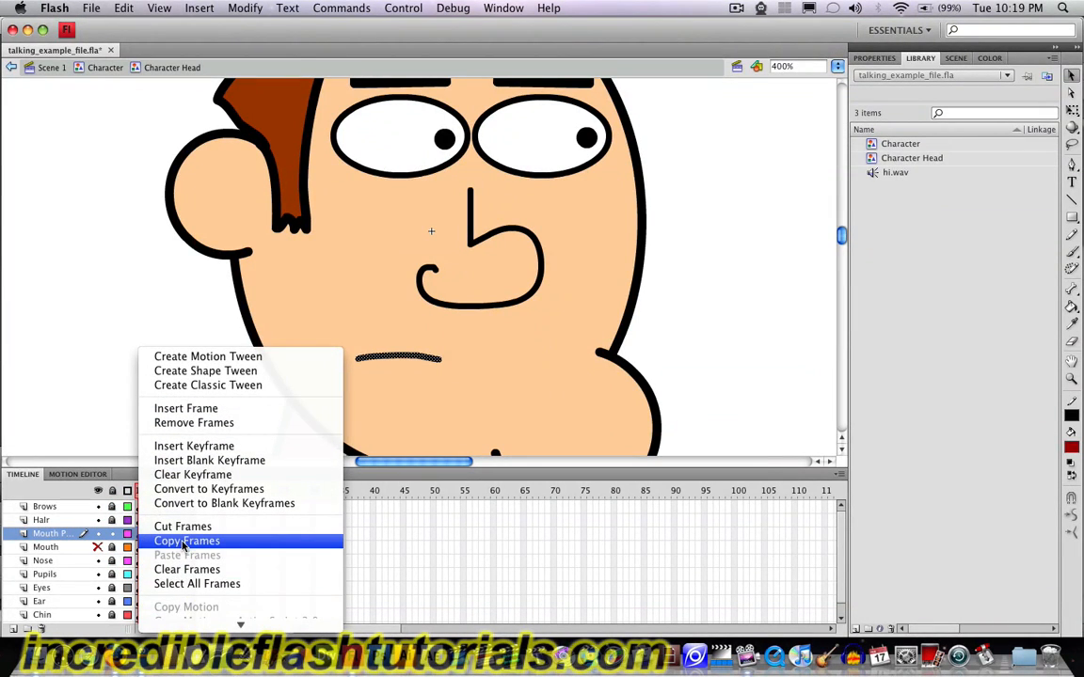
pyautogui.click(185, 542)
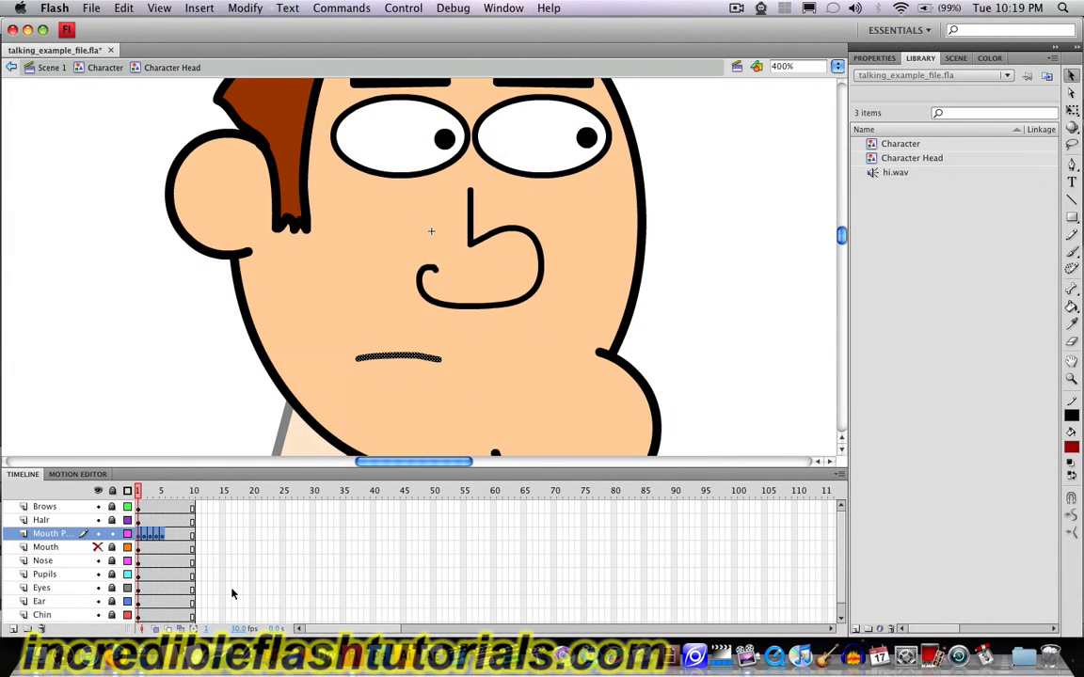
# Step: Convert the closed mouth on frame 1 to a Graphic symbol named Mouth Poses
pyautogui.press('F8')
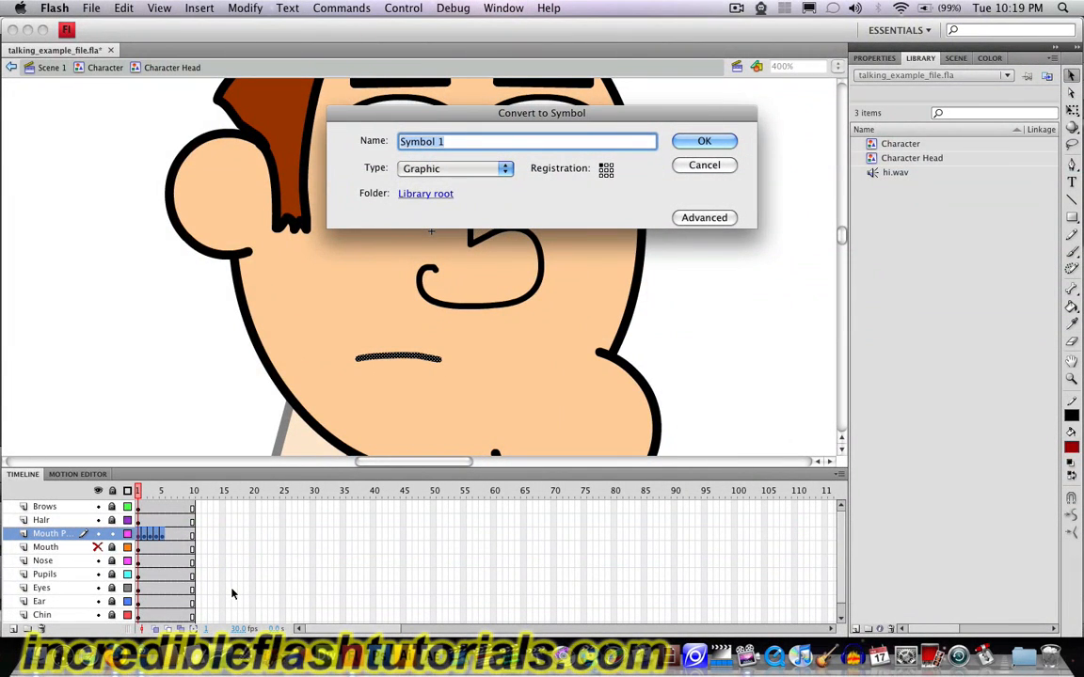
pyautogui.write('Mouth')
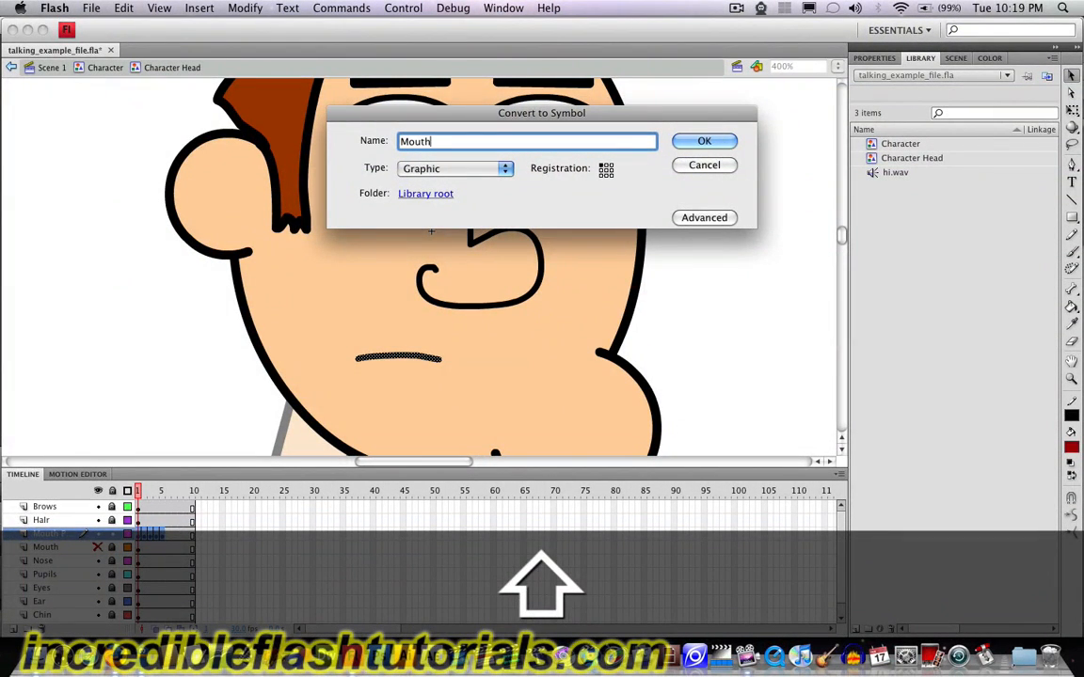
pyautogui.write(' Poses')
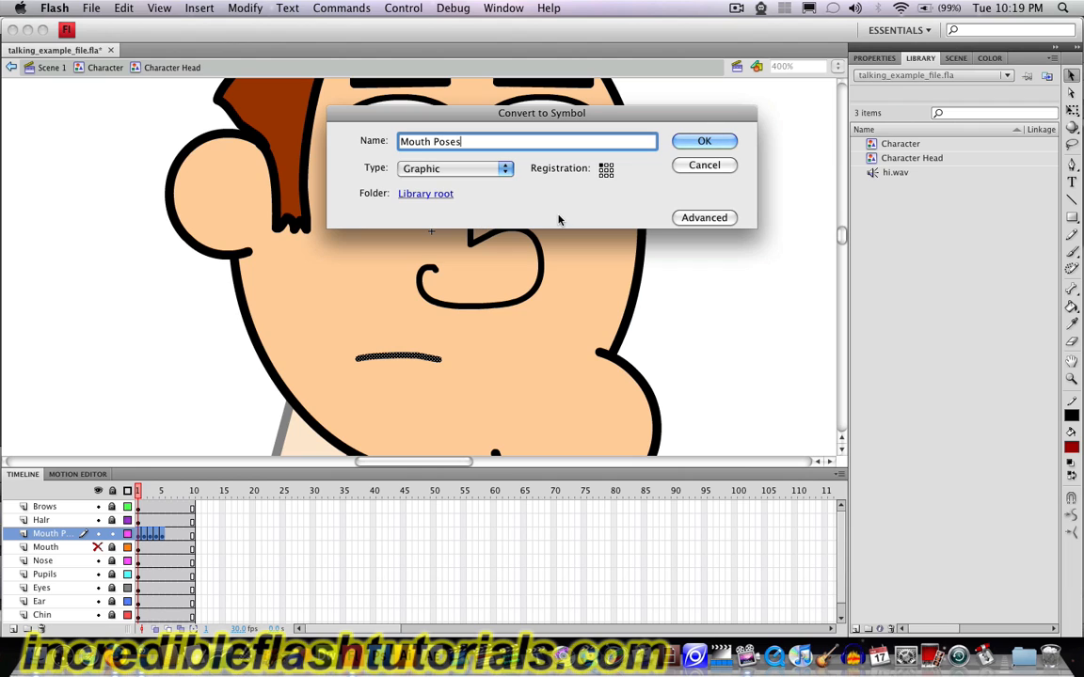
pyautogui.click(714, 146)
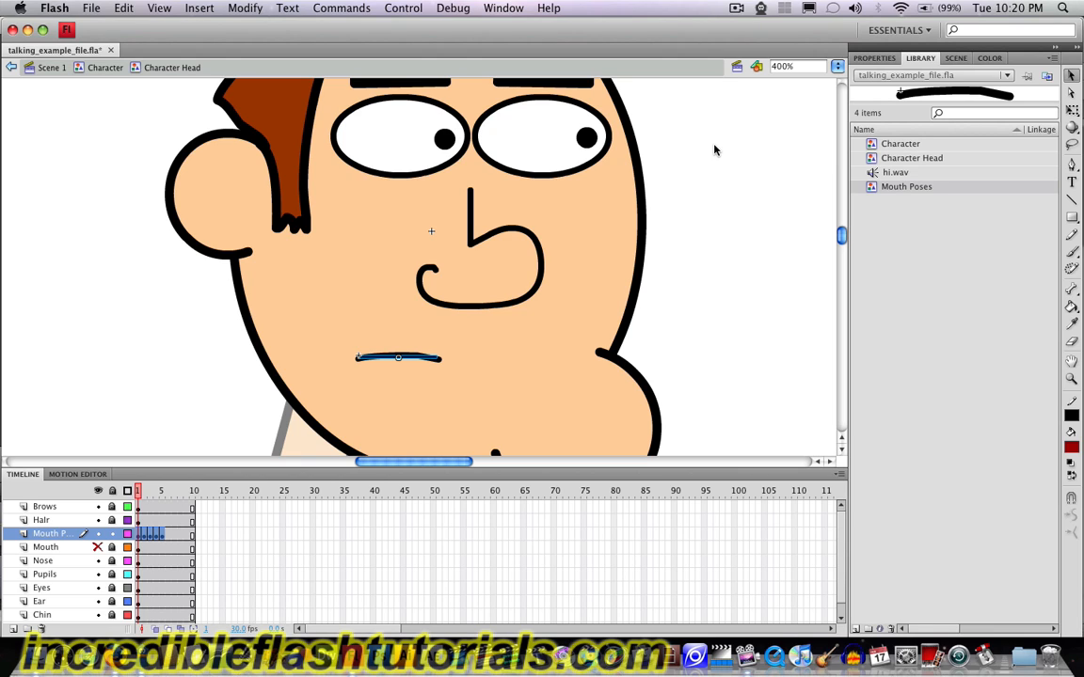
# Step: Clear the keyframes on frames 2 to 5 of the mouth poses layer, keeping only the frame 1 keyframe
pyautogui.click(162, 561)
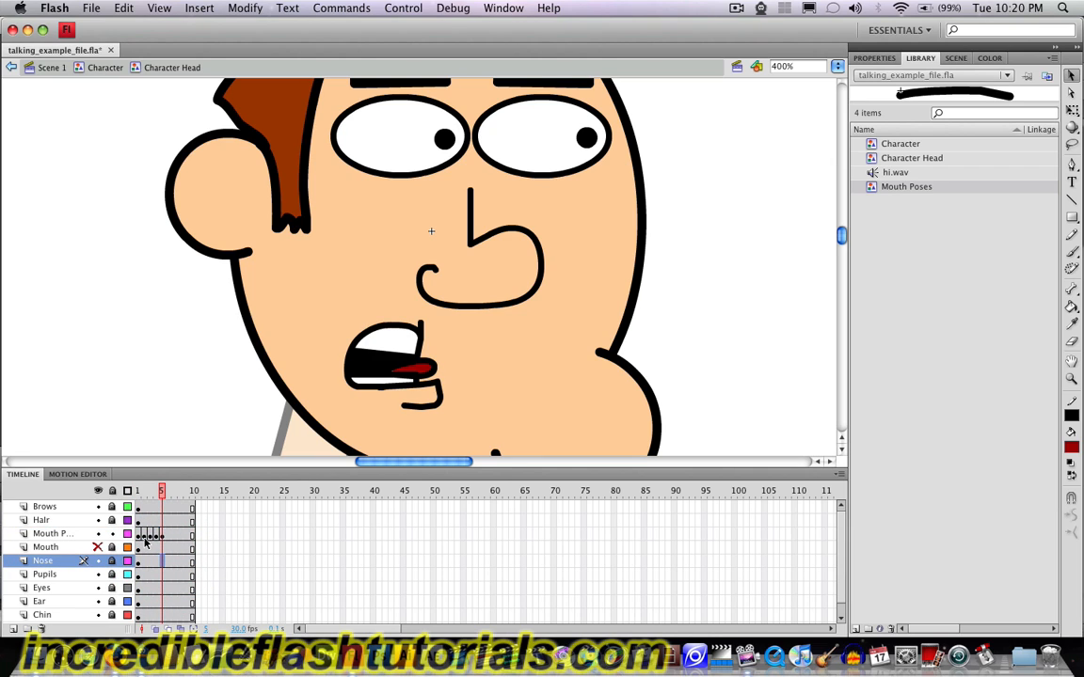
pyautogui.click(144, 535)
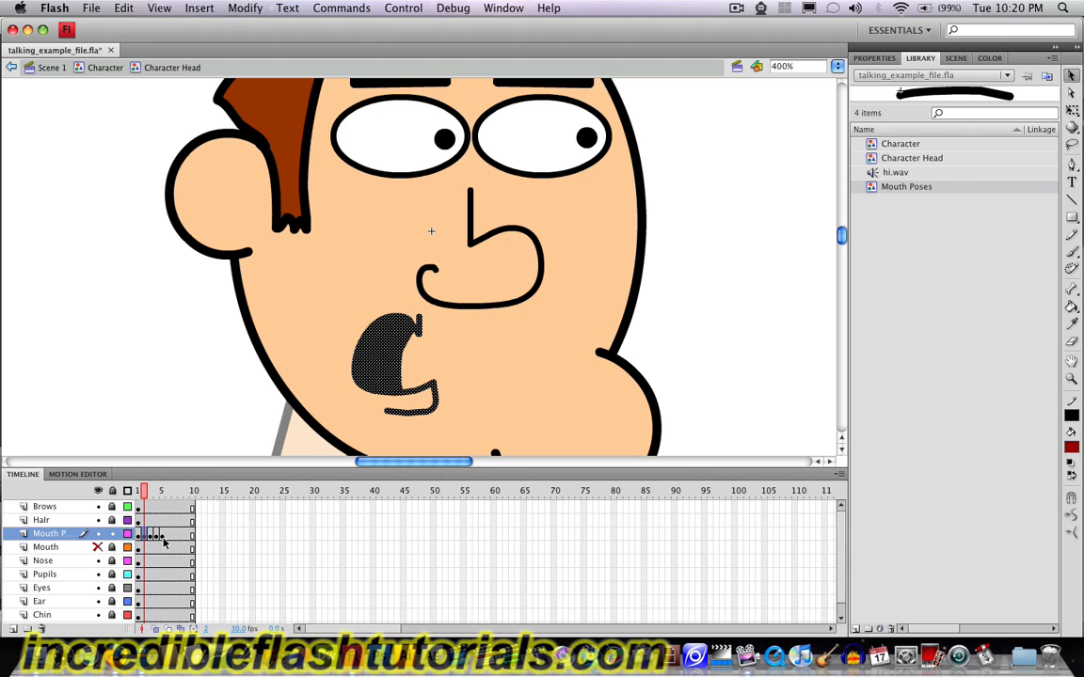
pyautogui.press('shift')
pyautogui.press('shift')
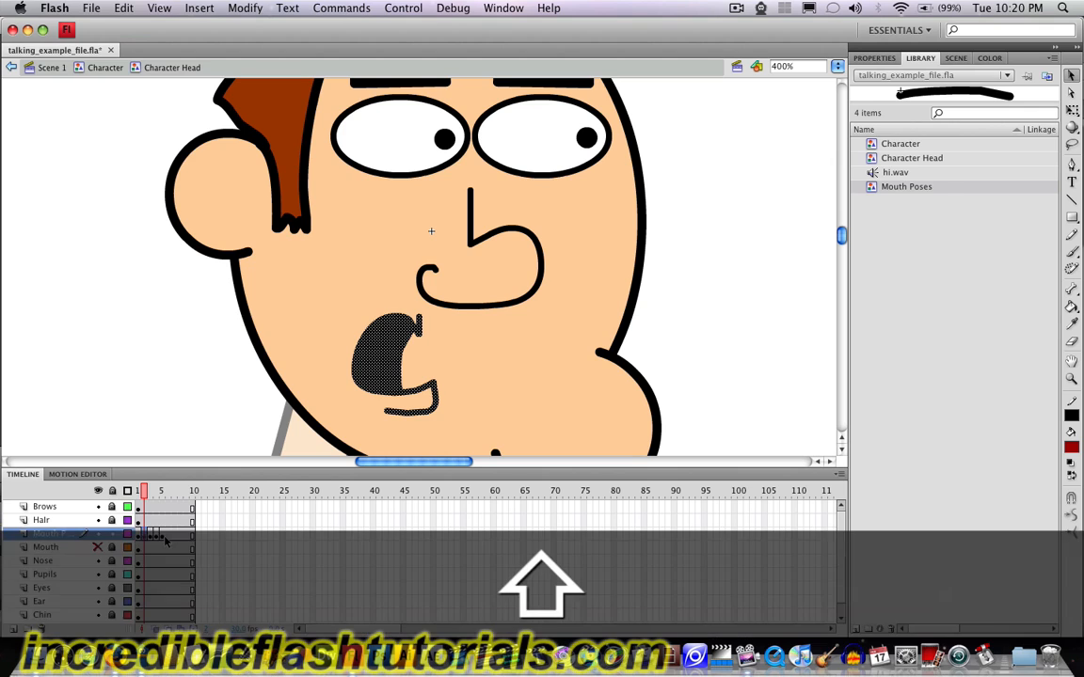
pyautogui.keyDown('shift'); pyautogui.click(163, 534); pyautogui.keyUp('shift')
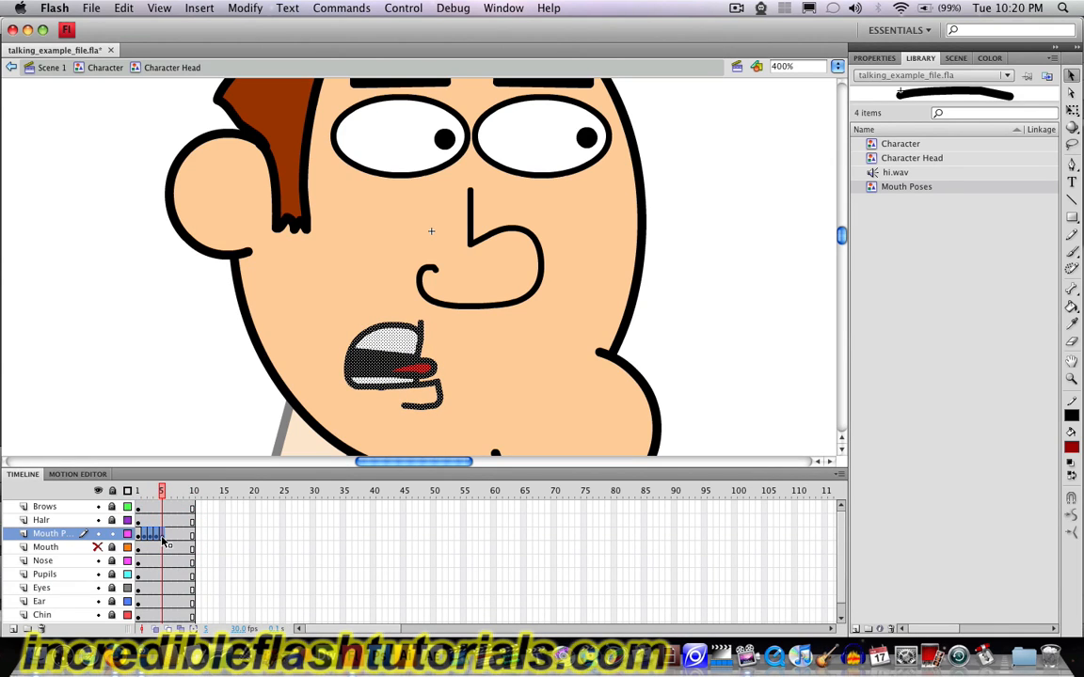
pyautogui.rightClick(163, 534)
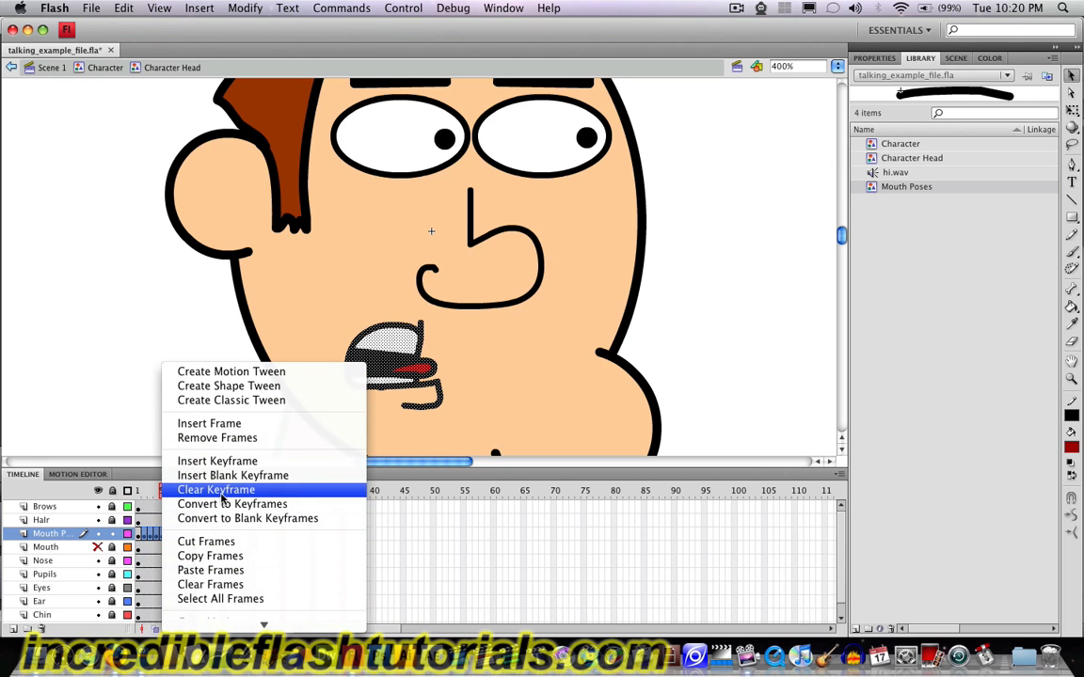
pyautogui.click(222, 493)
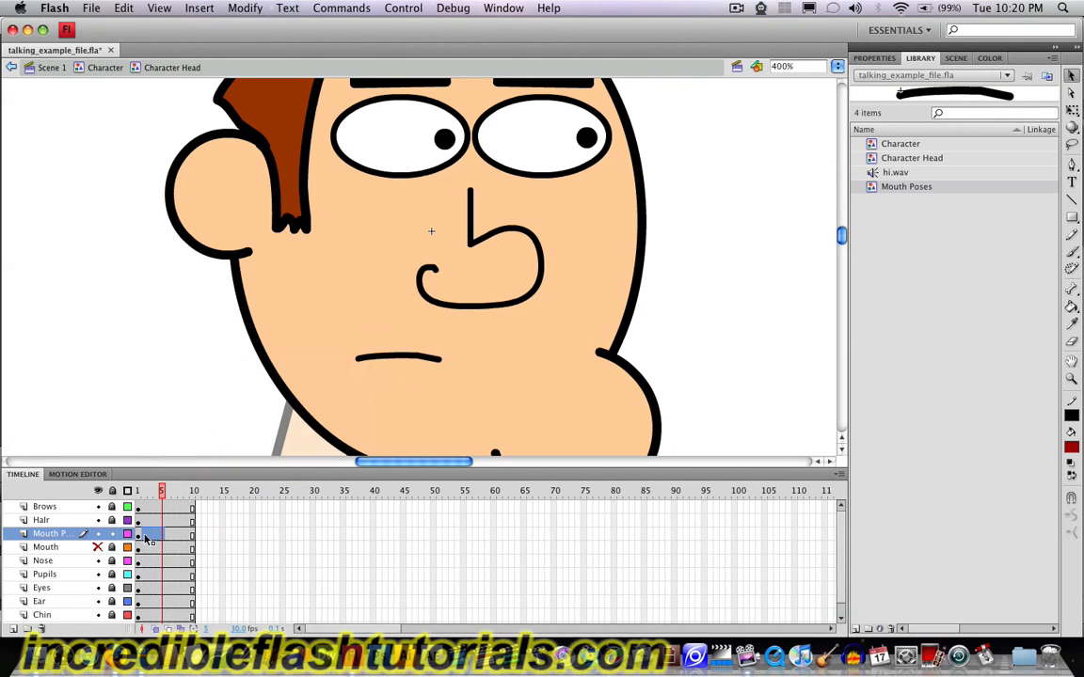
# Step: Open the Mouth Poses symbol for editing and paste the copied mouth frames starting at frame 1
pyautogui.click(138, 534)
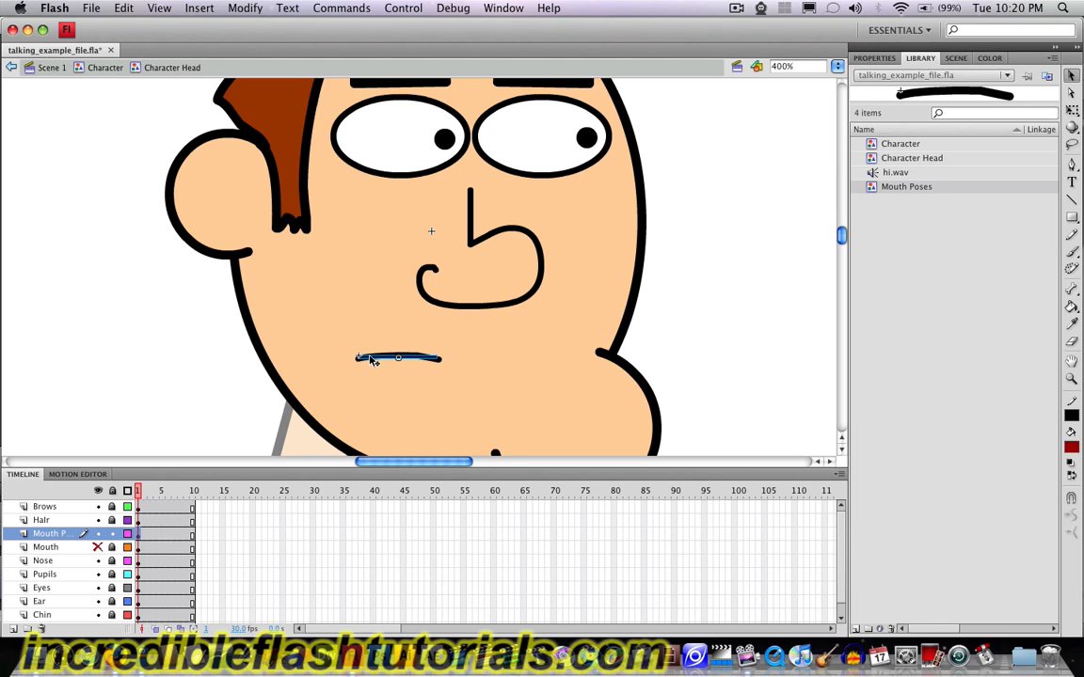
pyautogui.doubleClick(371, 359)
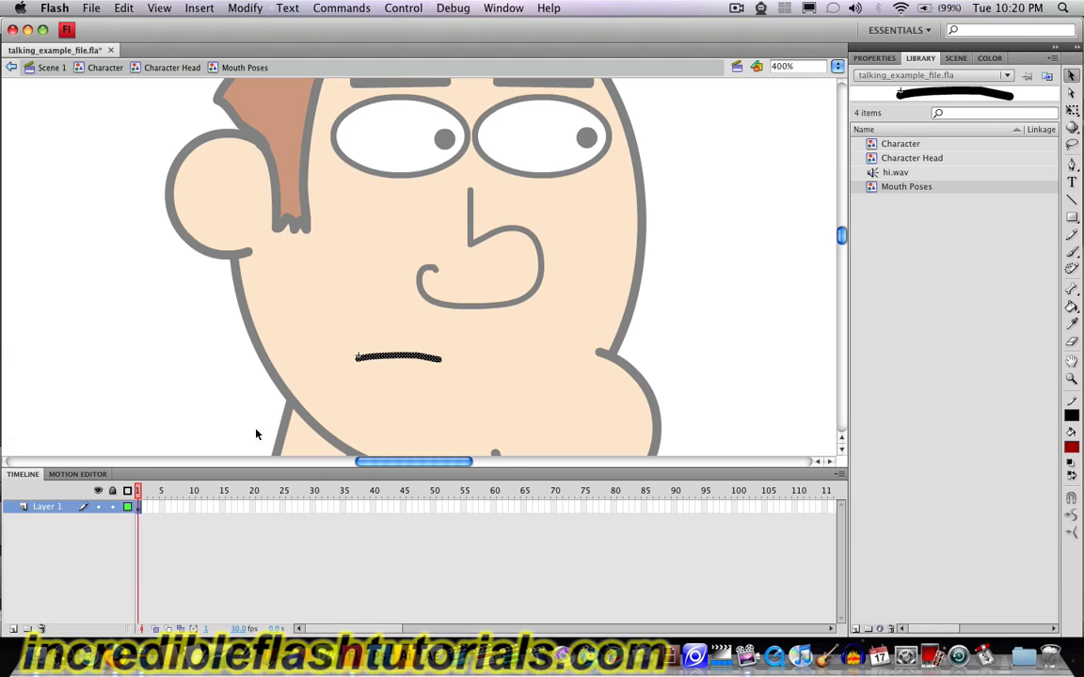
pyautogui.click(184, 543)
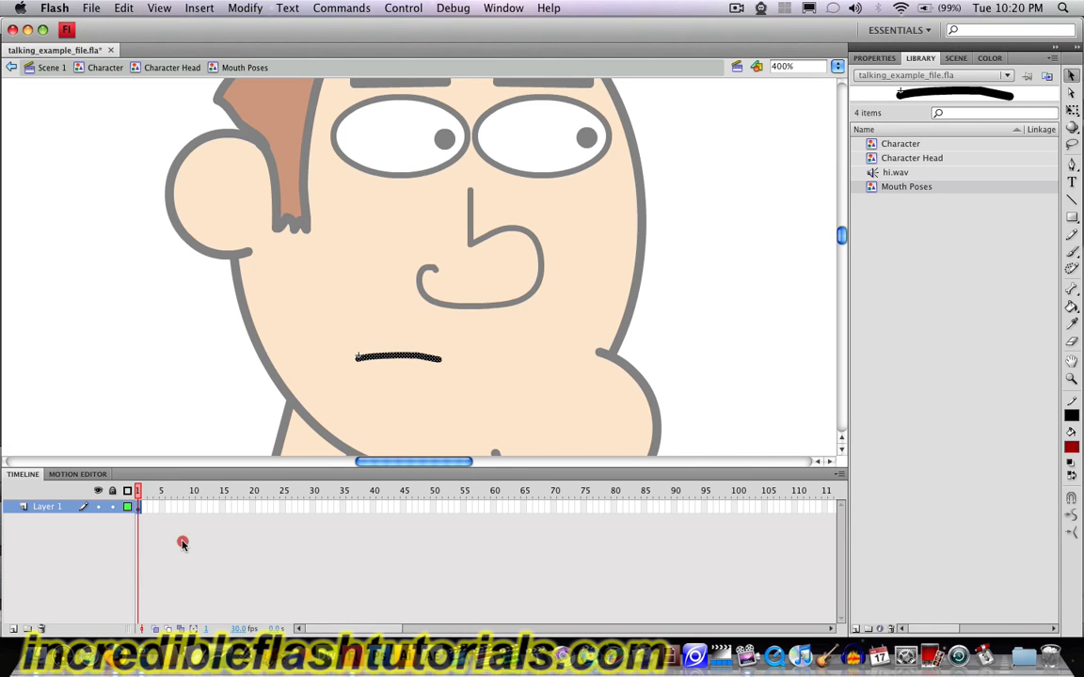
pyautogui.rightClick(138, 509)
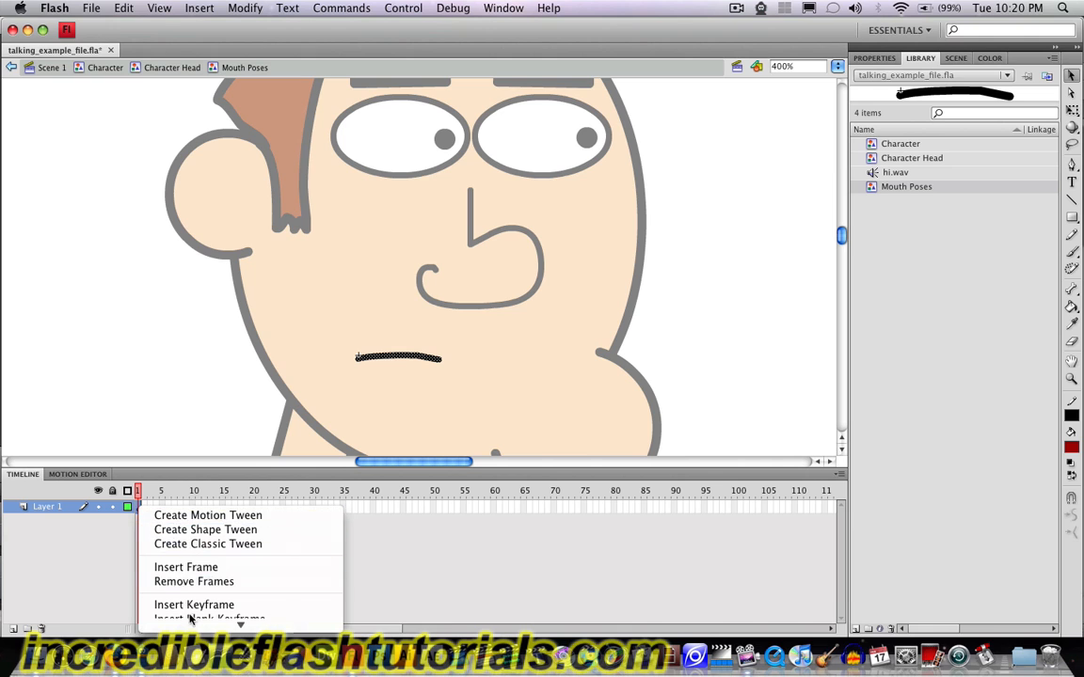
pyautogui.moveTo(198, 632)
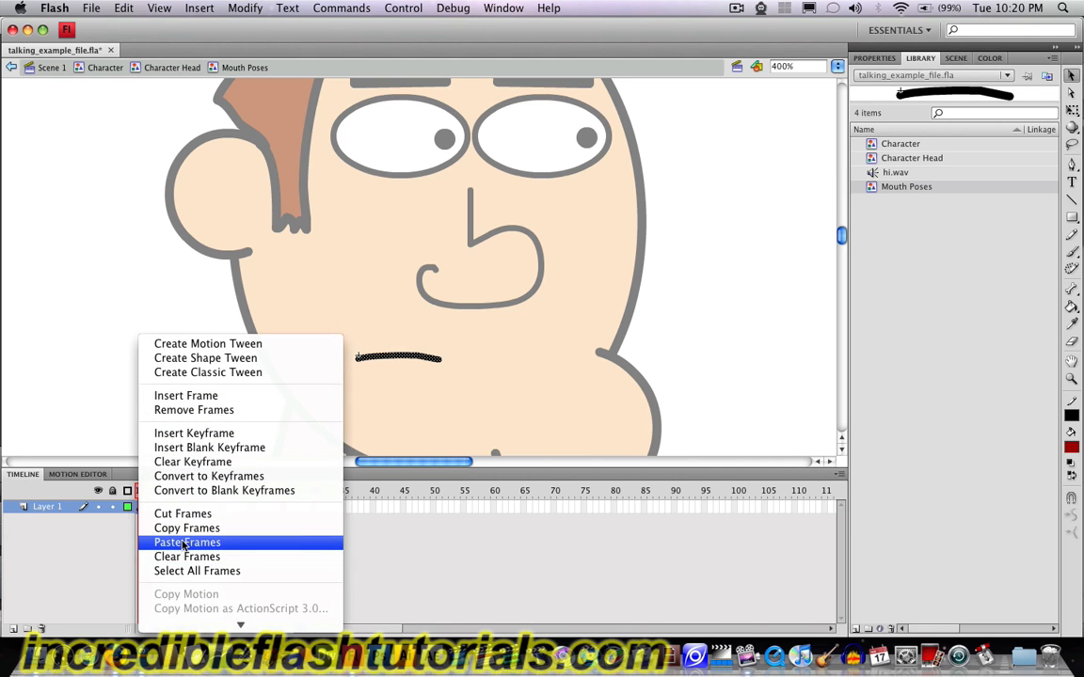
pyautogui.click(185, 543)
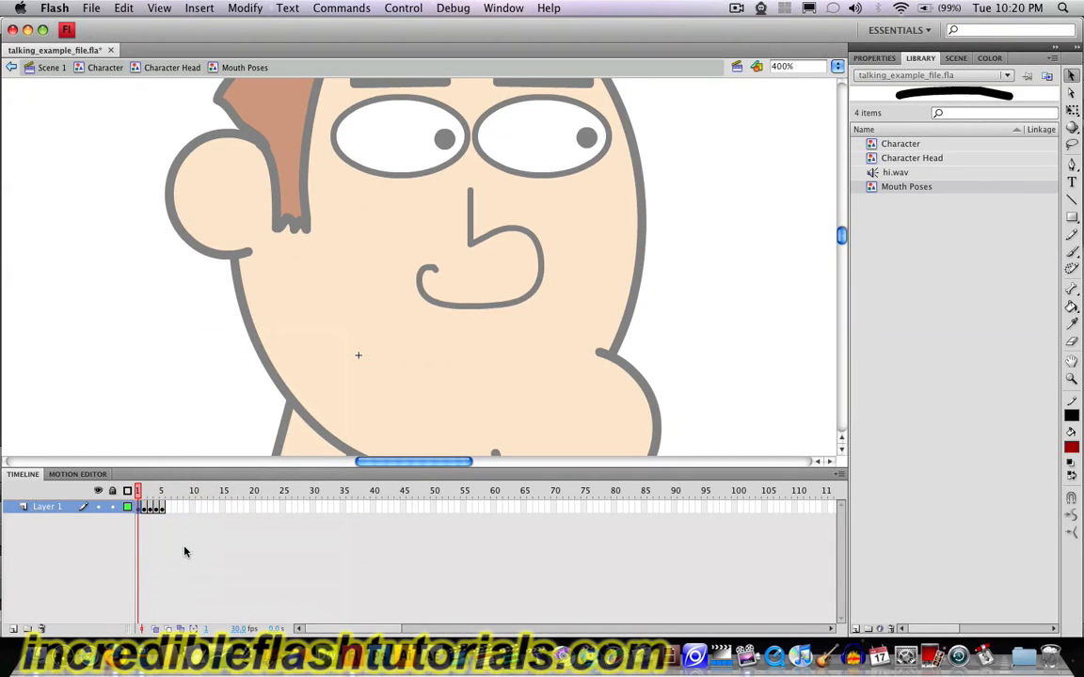
# Step: Return to the Character Head symbol and move the displaced mouth instance from the neck up onto the face below the nose
pyautogui.scroll(5, 187, 365)
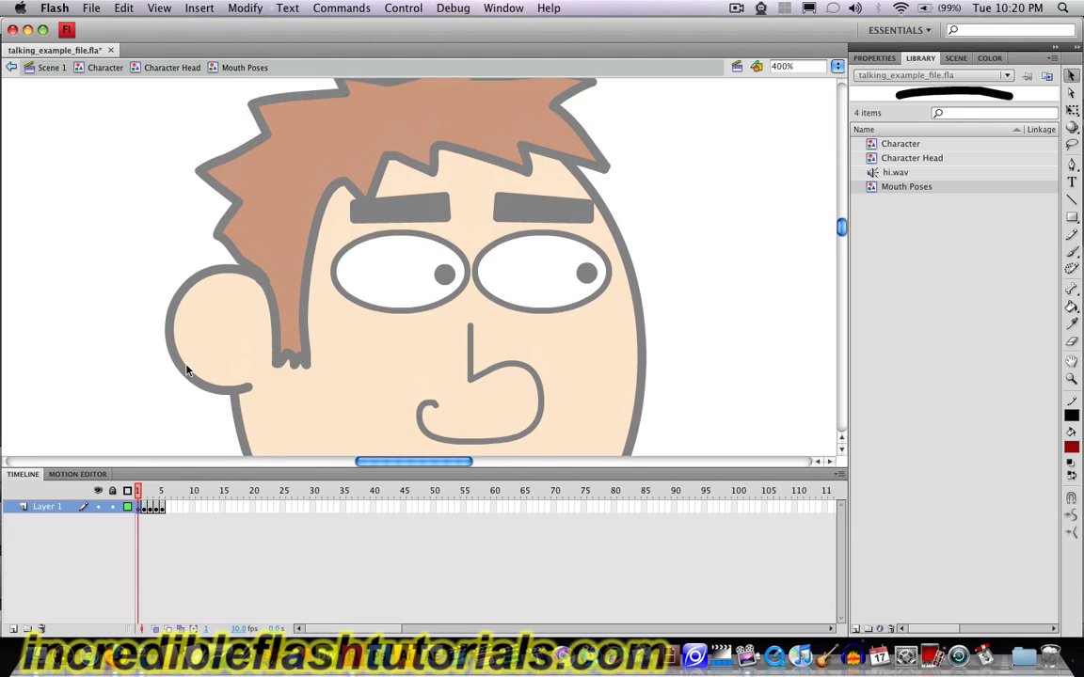
pyautogui.scroll(-12, 187, 370)
pyautogui.scroll(6, 186, 370)
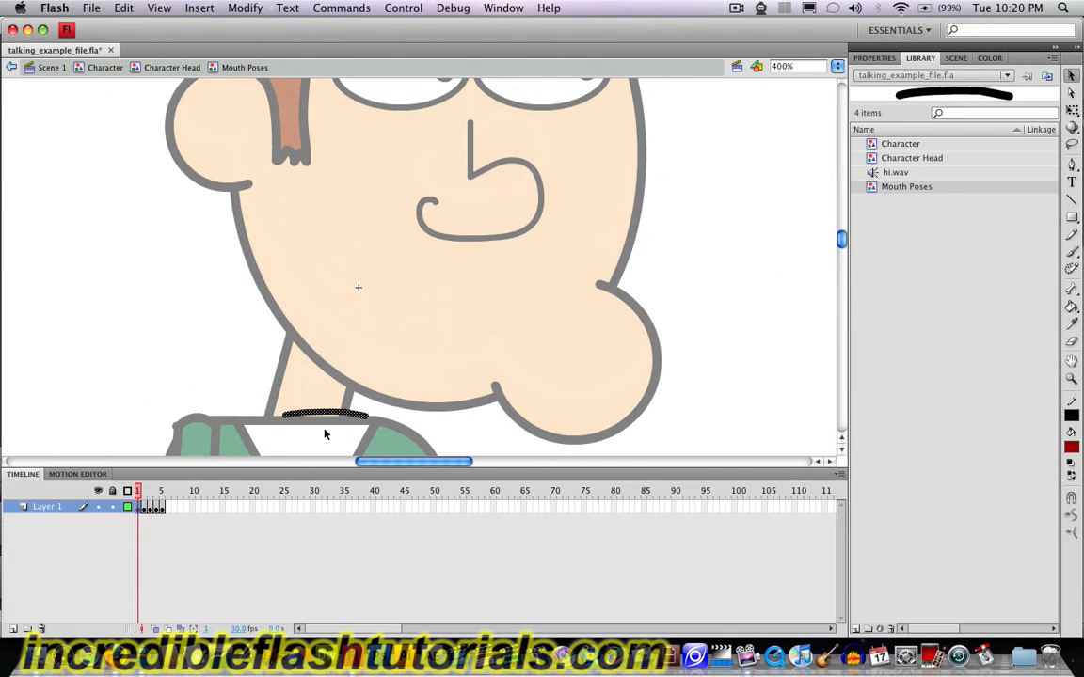
pyautogui.click(180, 74)
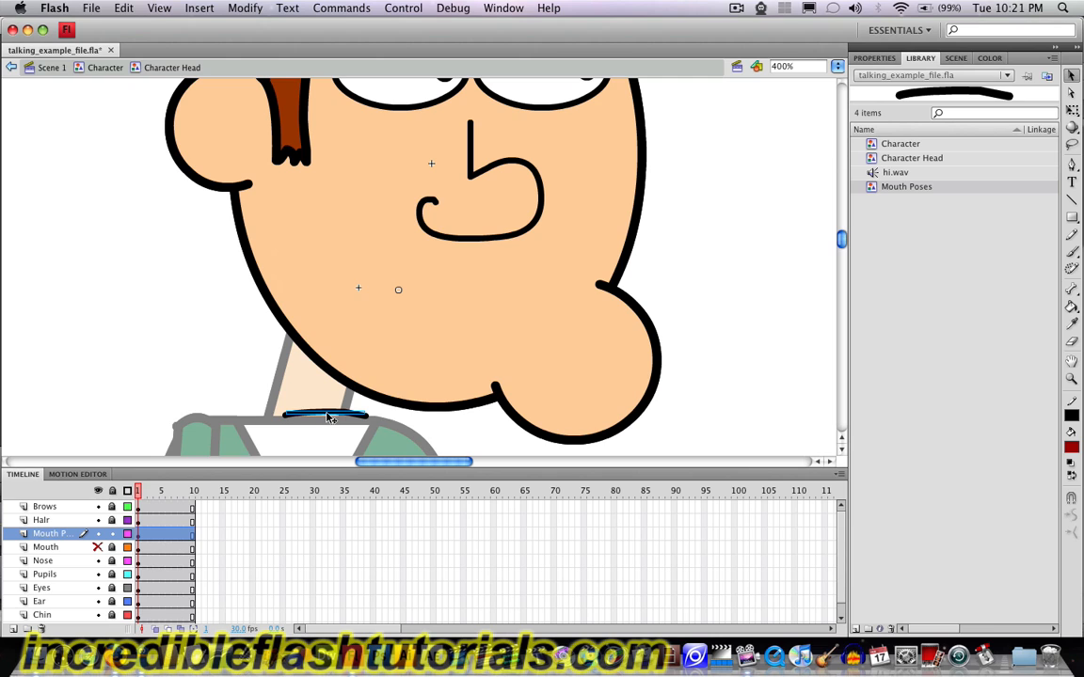
pyautogui.moveTo(327, 417); pyautogui.dragTo(388, 308)
pyautogui.scroll(5, 113, 318)
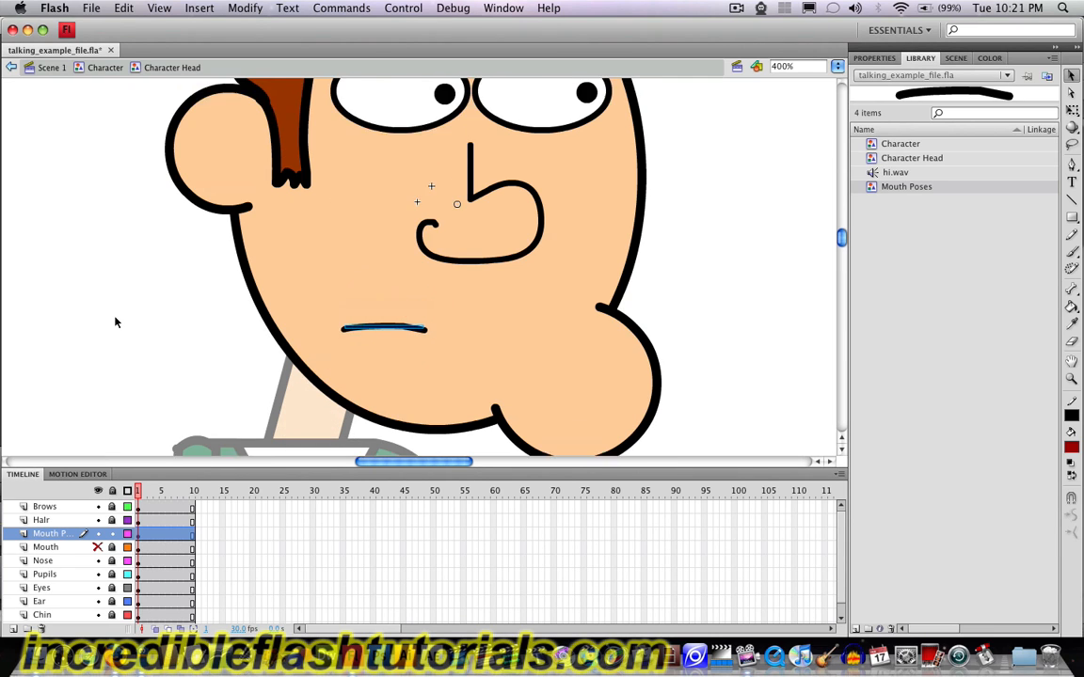
pyautogui.scroll(-2, 116, 322)
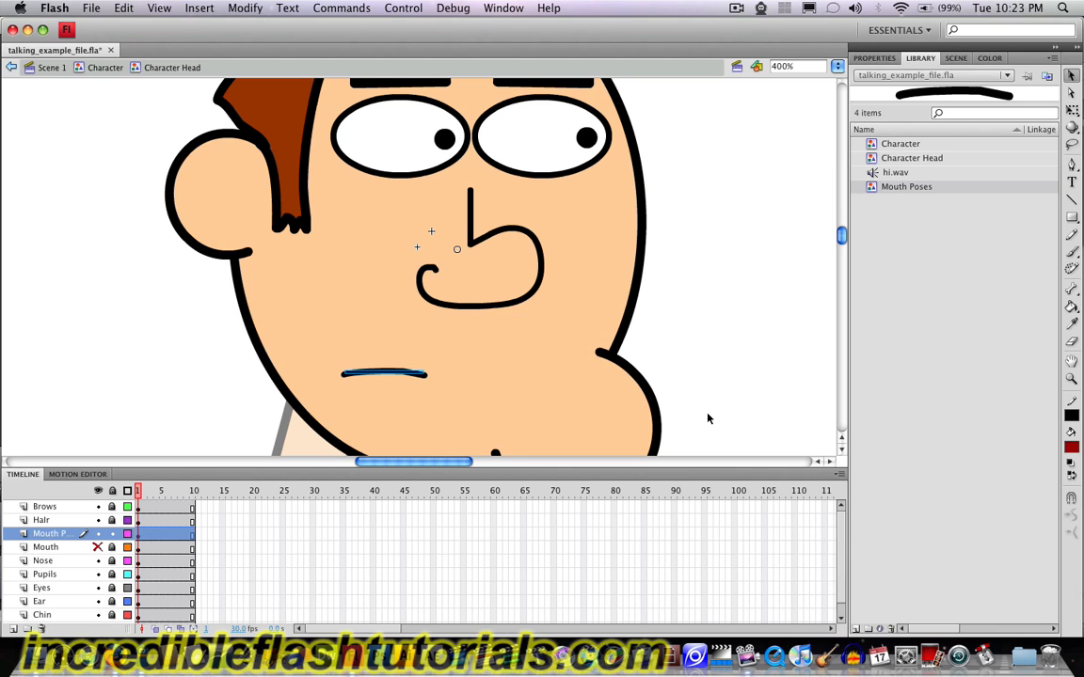
# Step: Convert the repositioned mouth instance to a Graphic symbol named Mouth #1 Talking
pyautogui.press('F8')
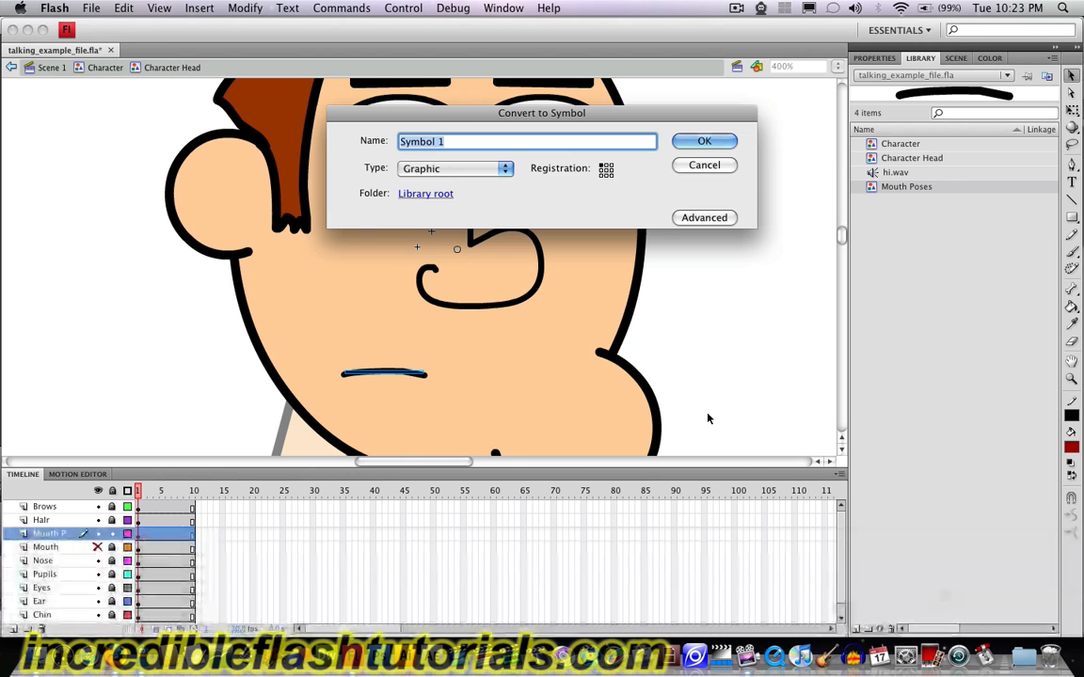
pyautogui.write('Mo')
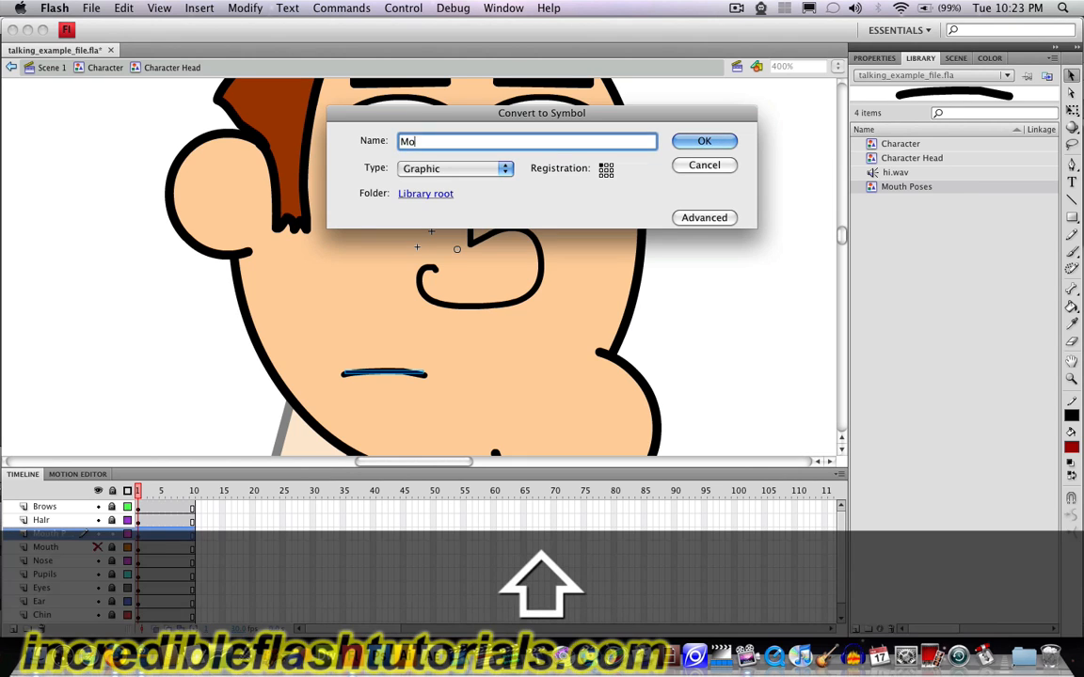
pyautogui.write('uth #1 Talking')
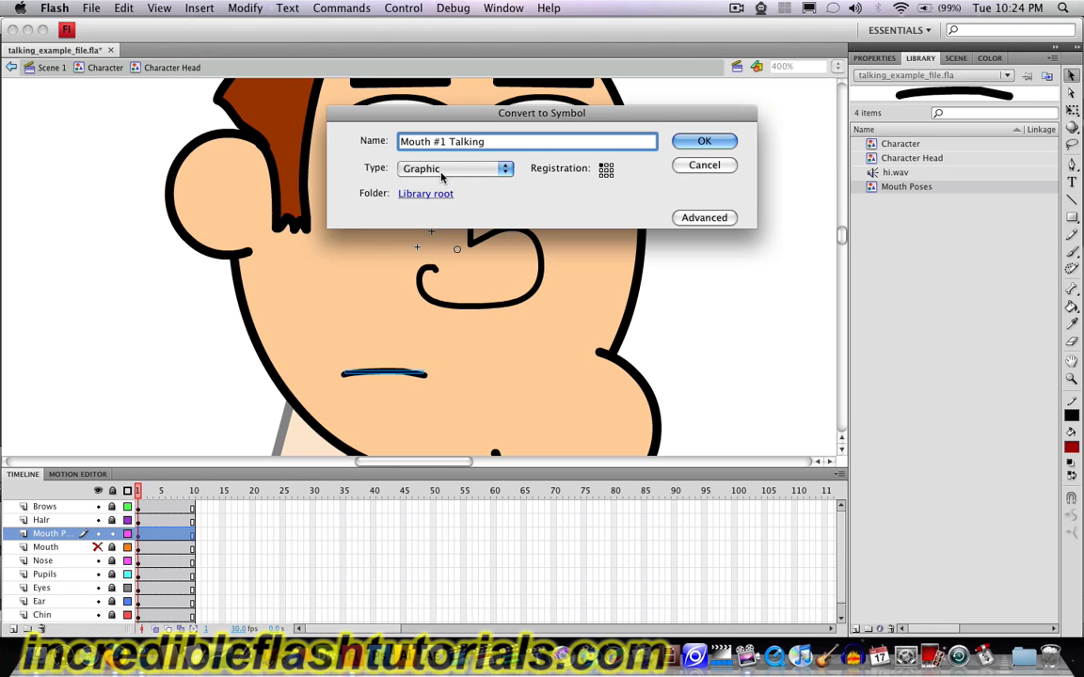
pyautogui.click(714, 141)
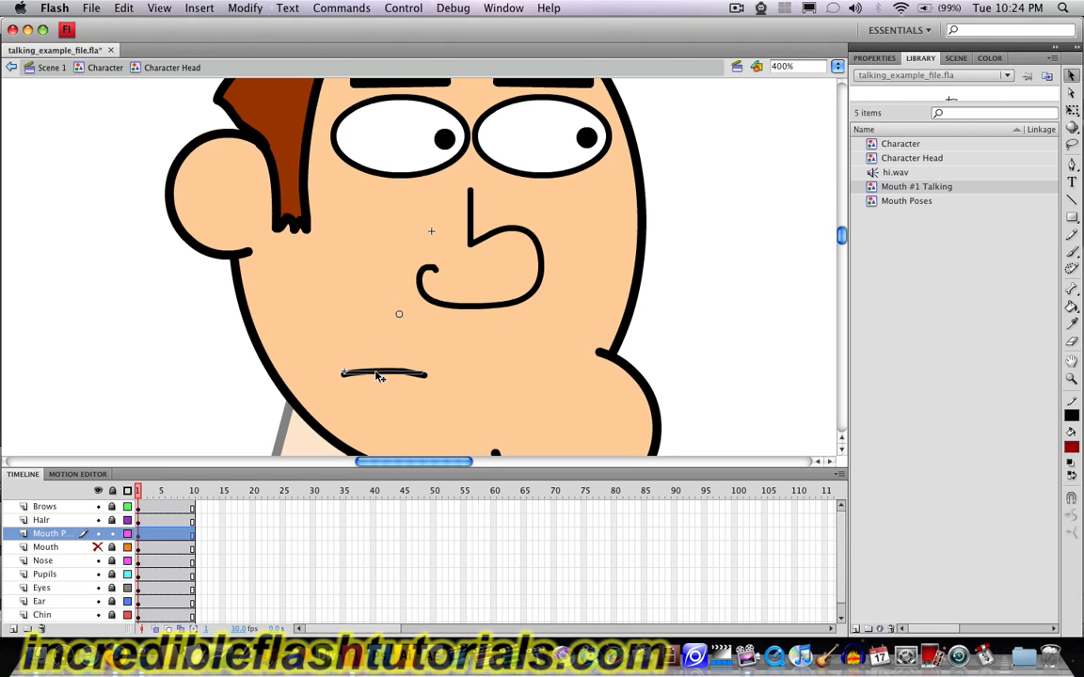
# Step: Open the Mouth #1 Talking symbol for editing, add a new layer and attach the hi.wav sound to its first frame
pyautogui.doubleClick(377, 375)
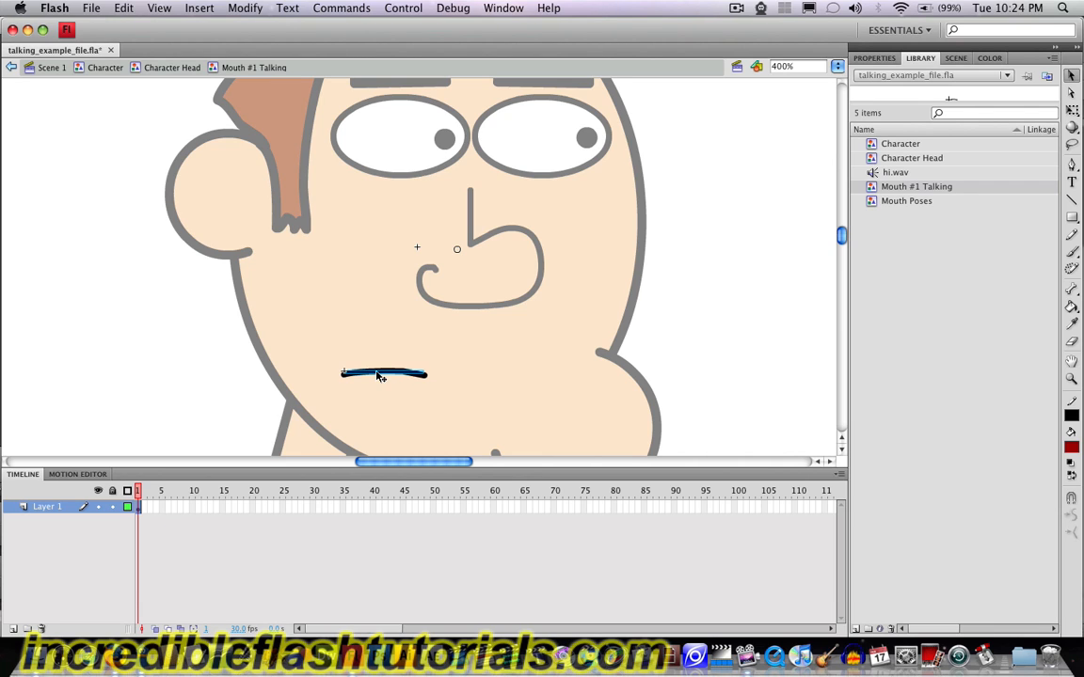
pyautogui.click(13, 628)
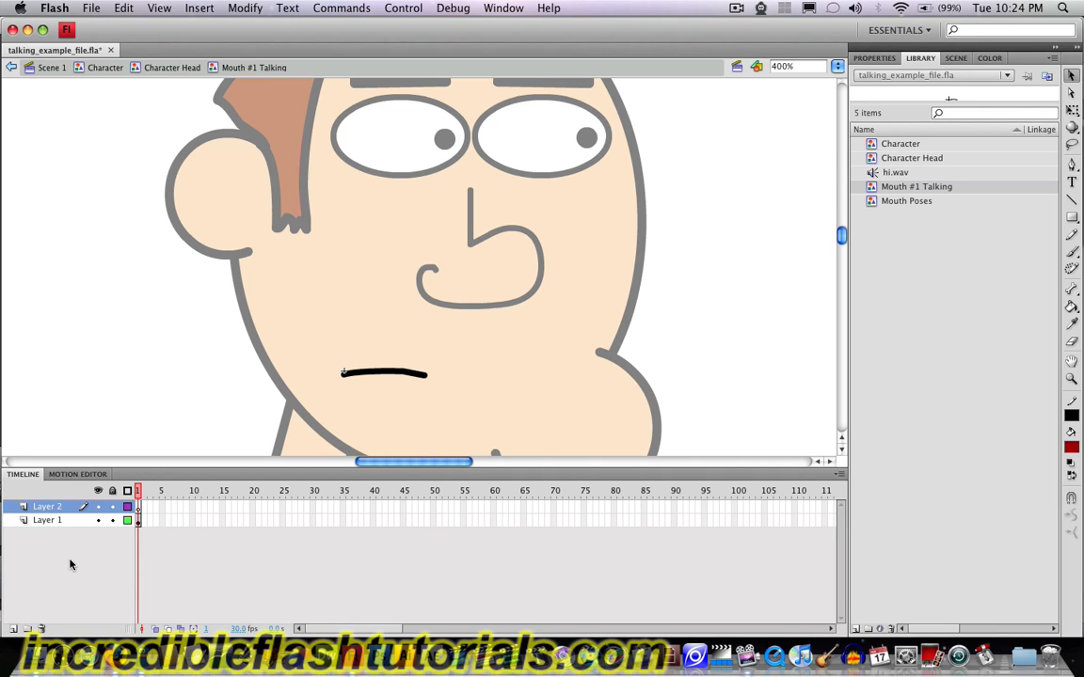
pyautogui.click(138, 507)
pyautogui.click(876, 58)
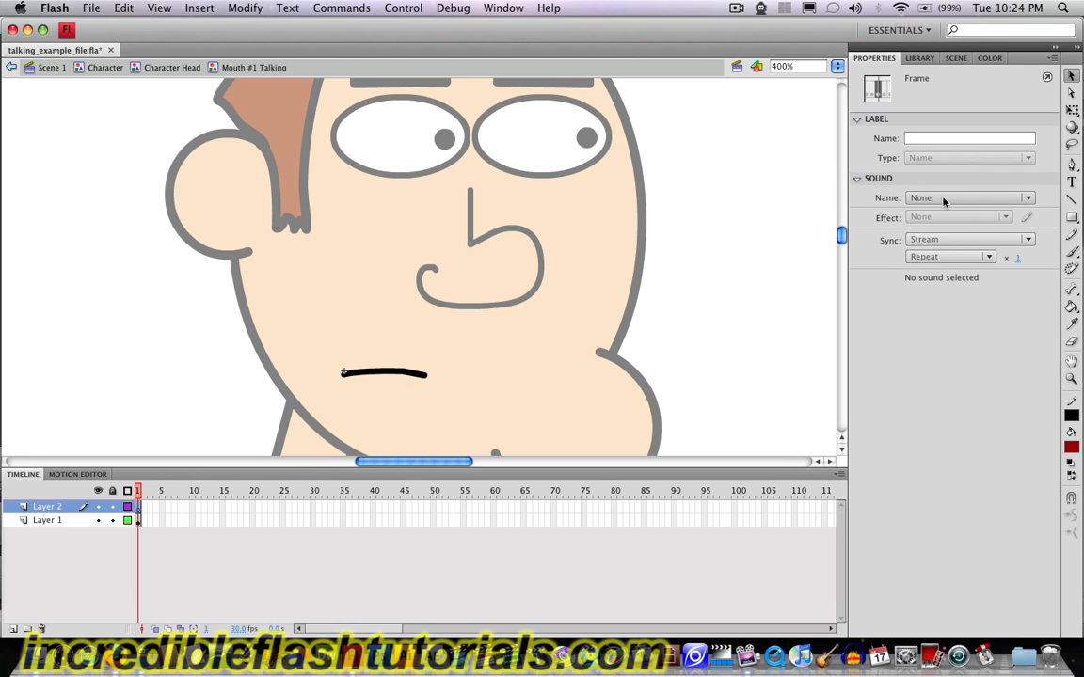
pyautogui.click(990, 199)
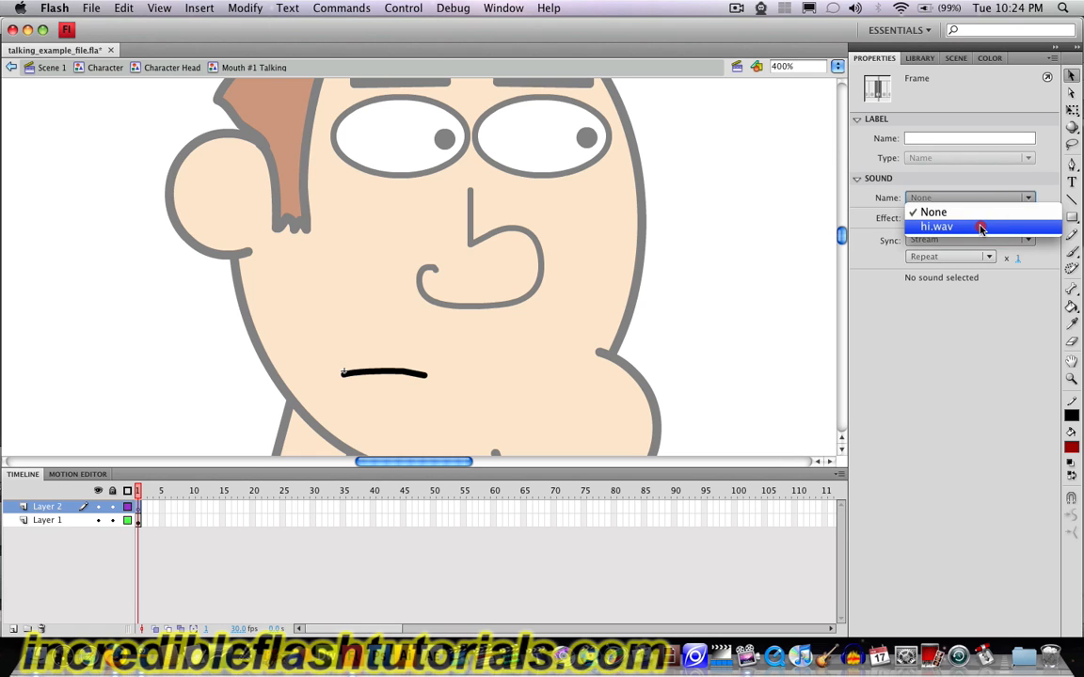
pyautogui.click(980, 228)
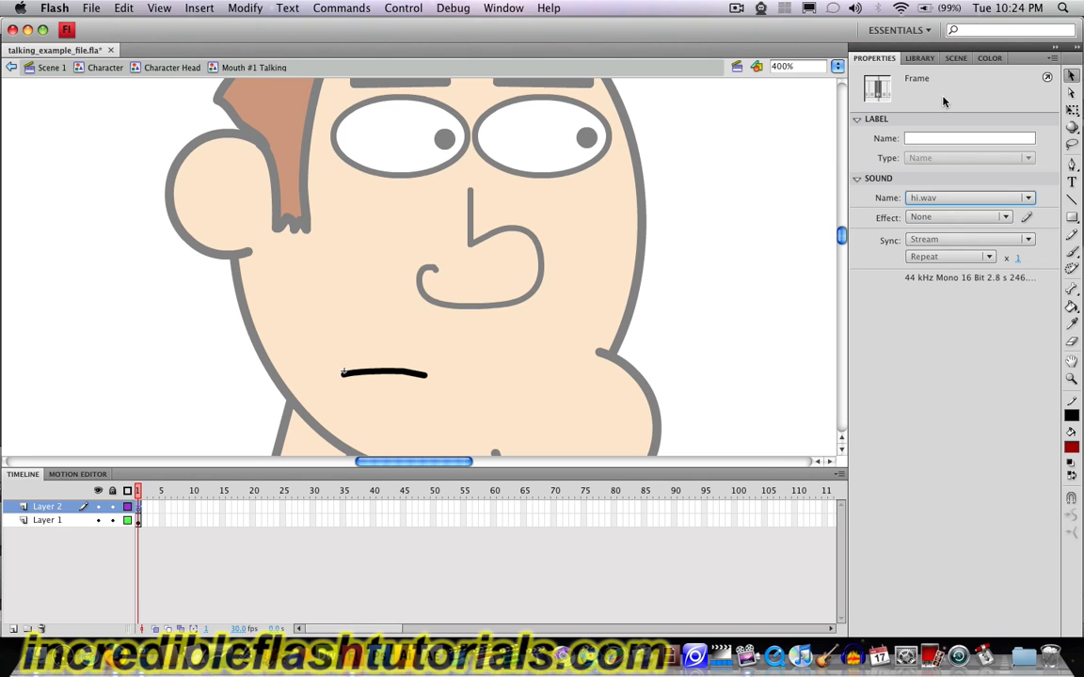
# Step: Set the sync of the hi.wav sound on the new layer to Stream
pyautogui.click(920, 58)
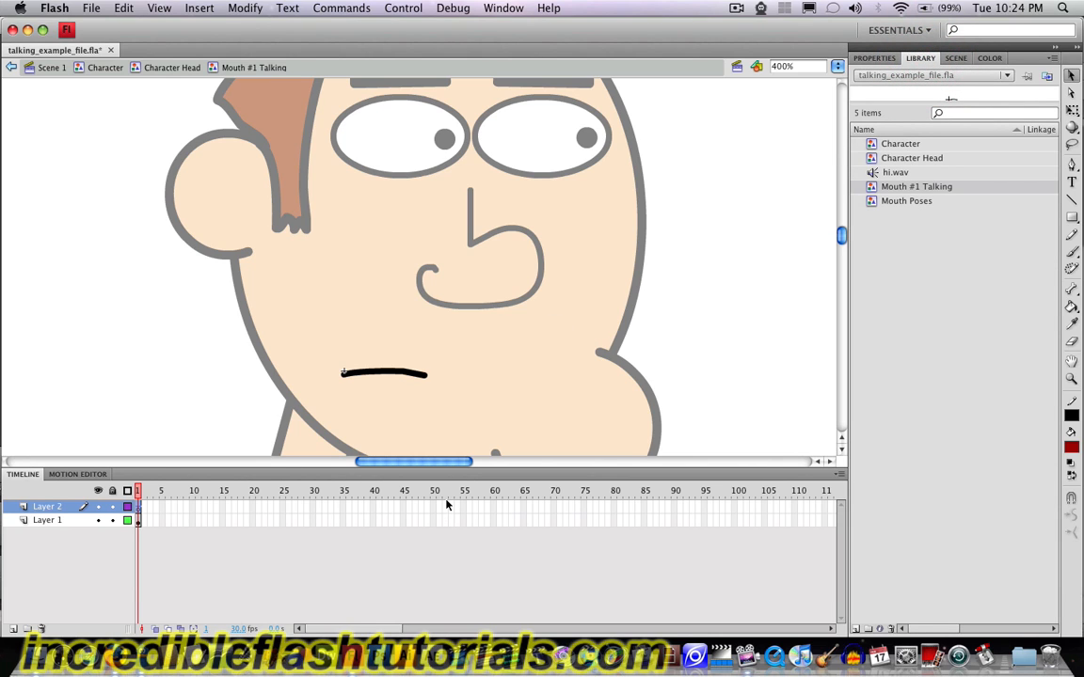
pyautogui.click(874, 58)
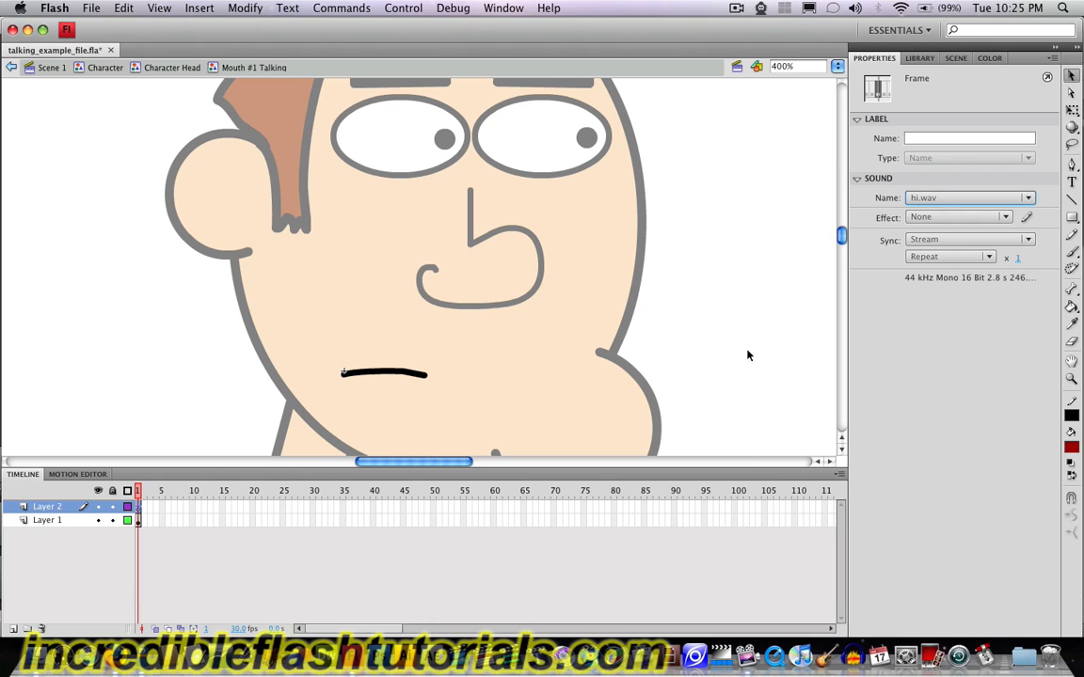
pyautogui.click(999, 240)
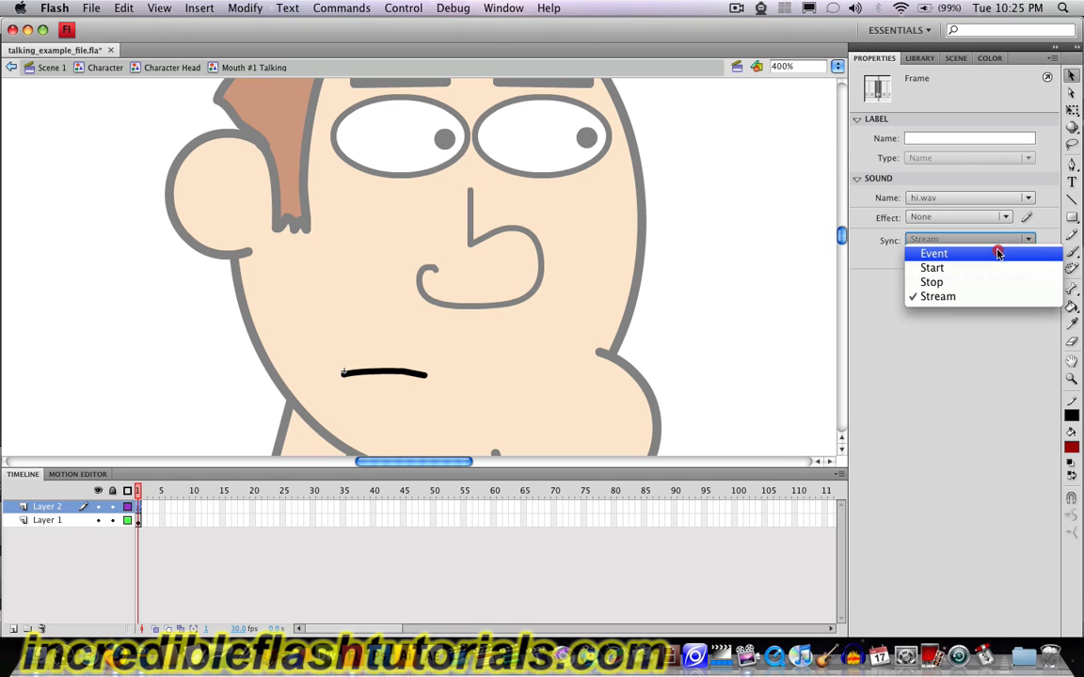
pyautogui.click(993, 238)
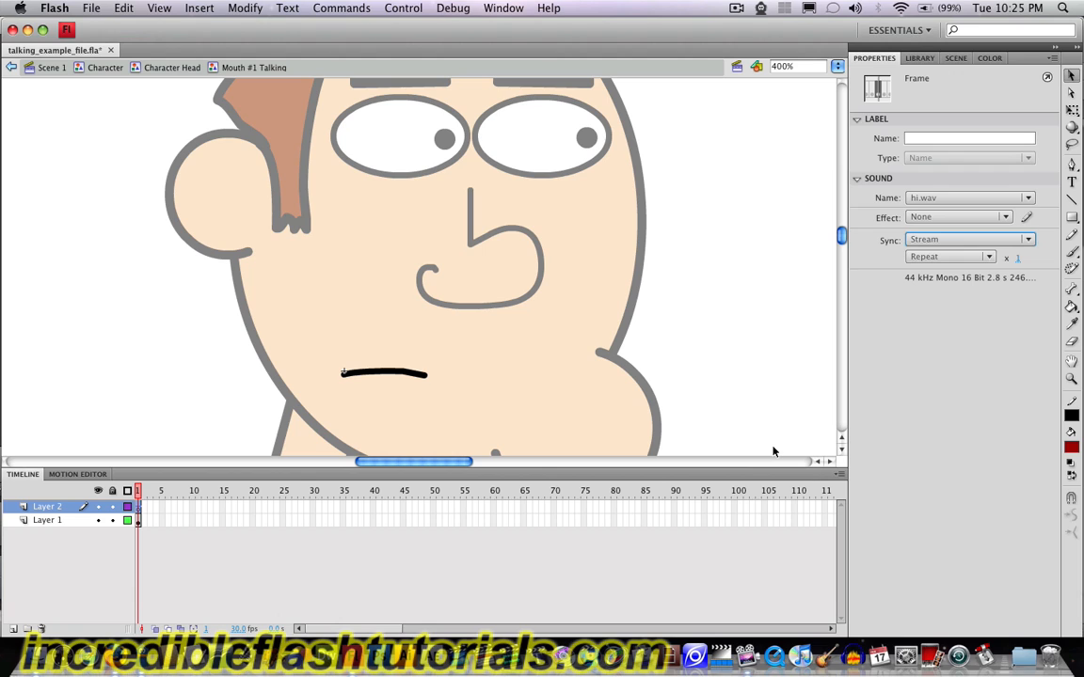
# Step: Insert frames on the sound layer up to frame 70 and on to frame 115 to fit the whole waveform
pyautogui.rightClick(553, 509)
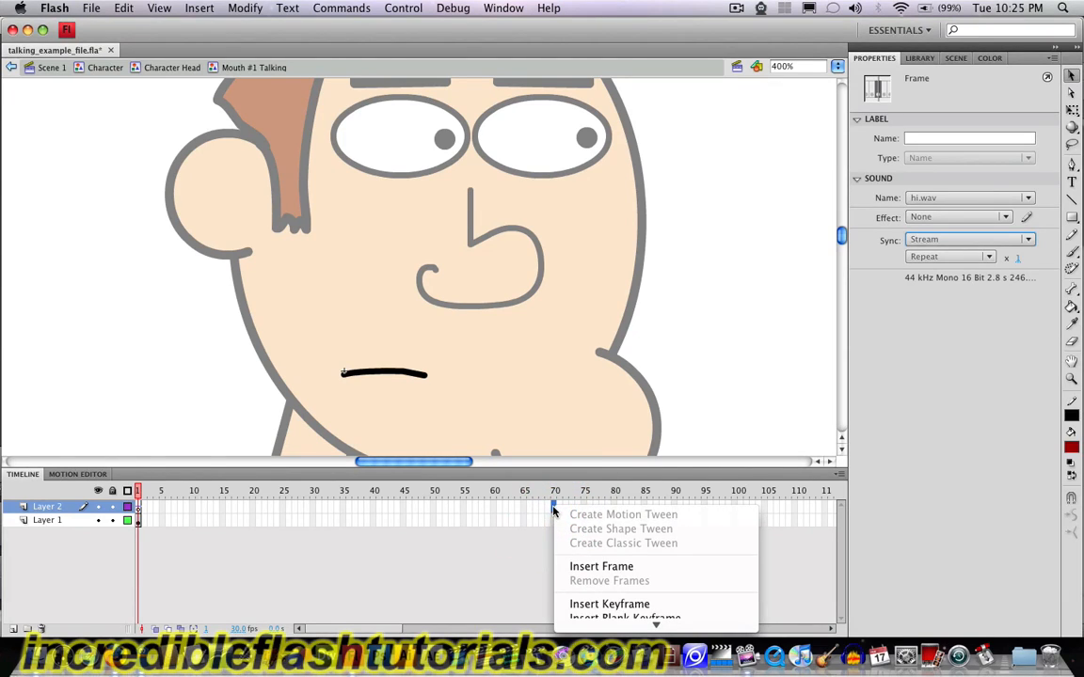
pyautogui.click(580, 567)
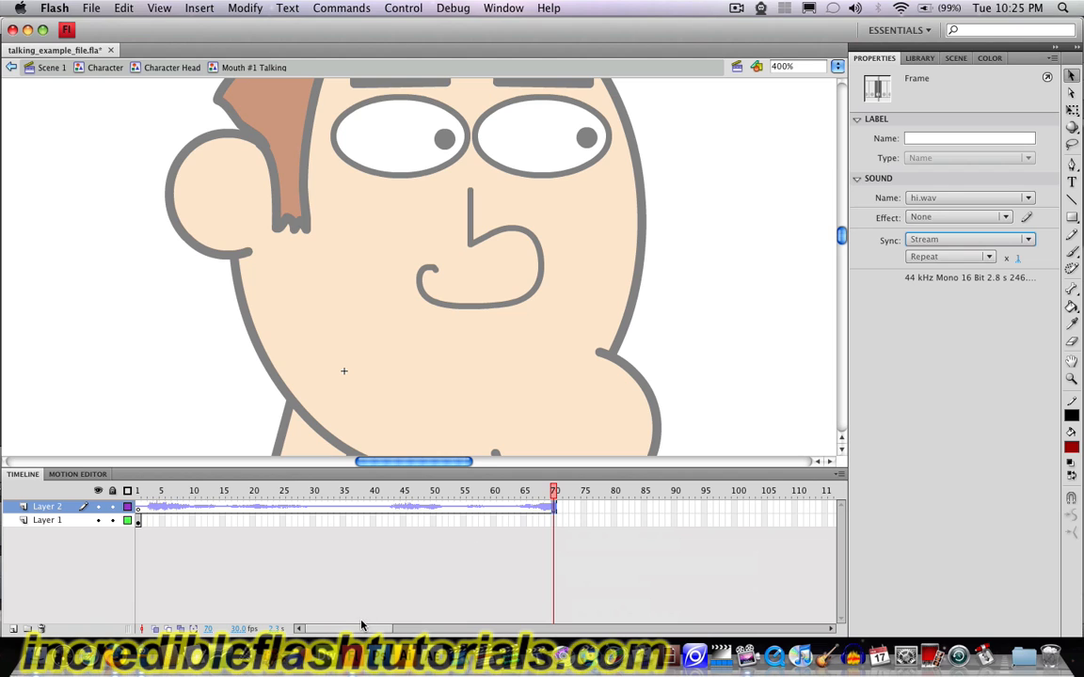
pyautogui.moveTo(360, 630); pyautogui.dragTo(391, 631)
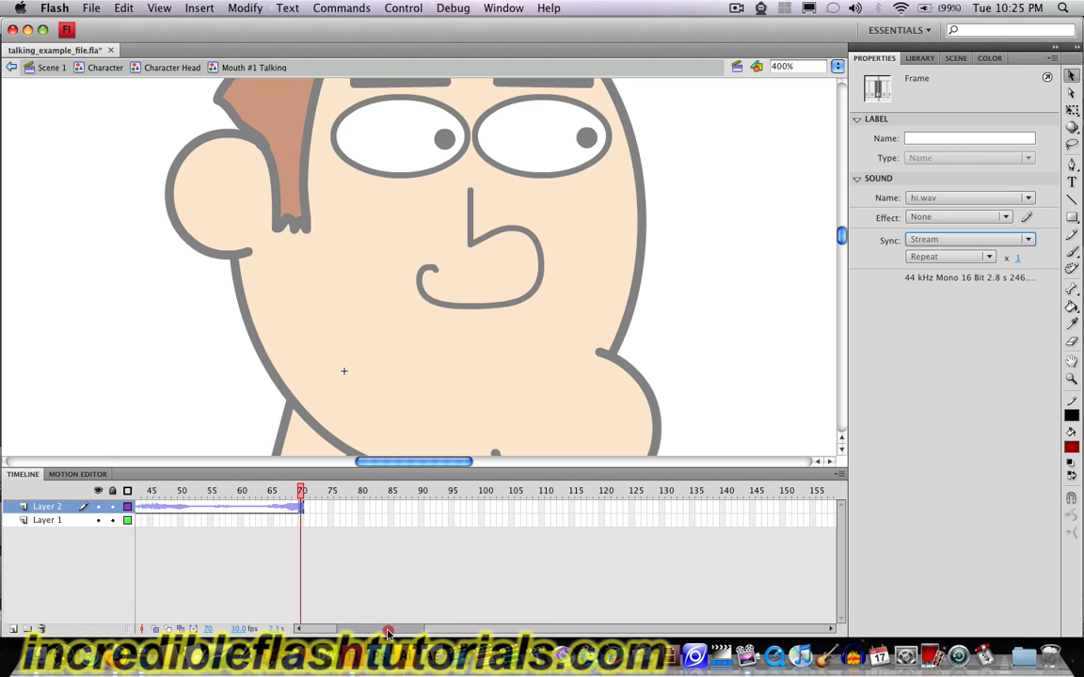
pyautogui.rightClick(570, 509)
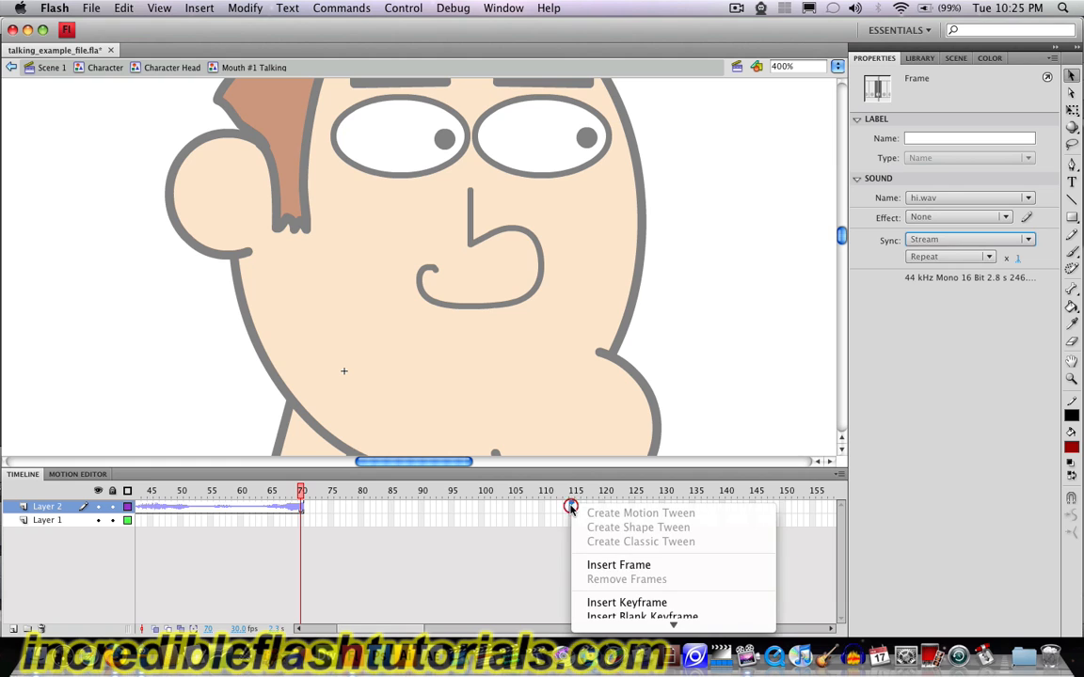
pyautogui.click(600, 563)
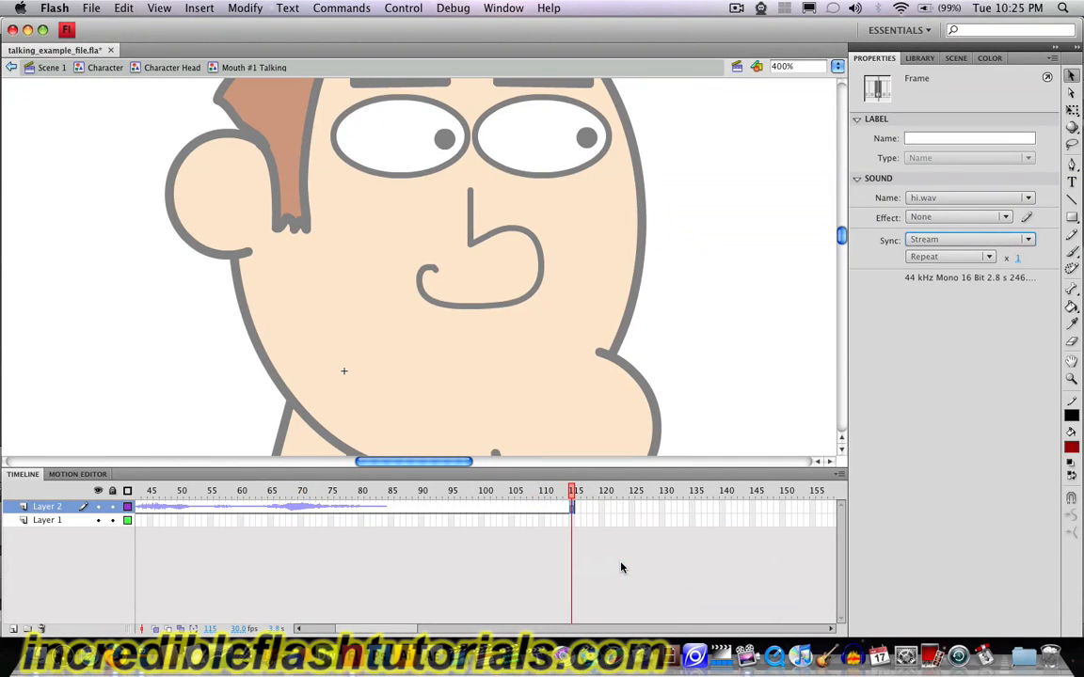
# Step: Remove the surplus frames 85 to 115 from the sound layer, past the end of the waveform
pyautogui.click(391, 512)
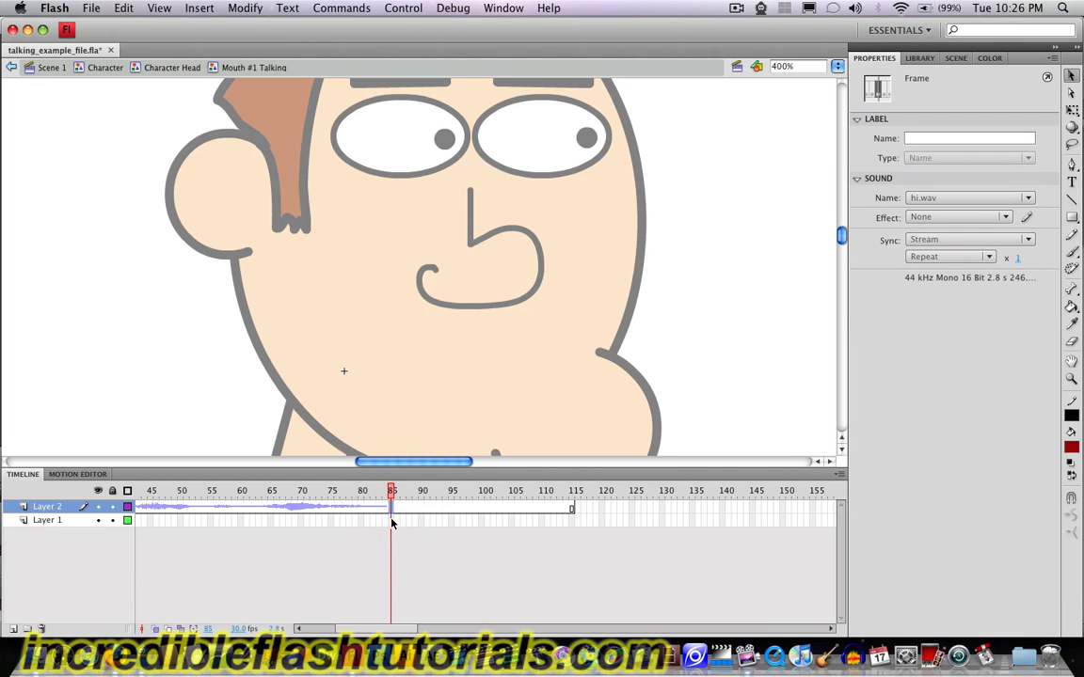
pyautogui.press('shift')
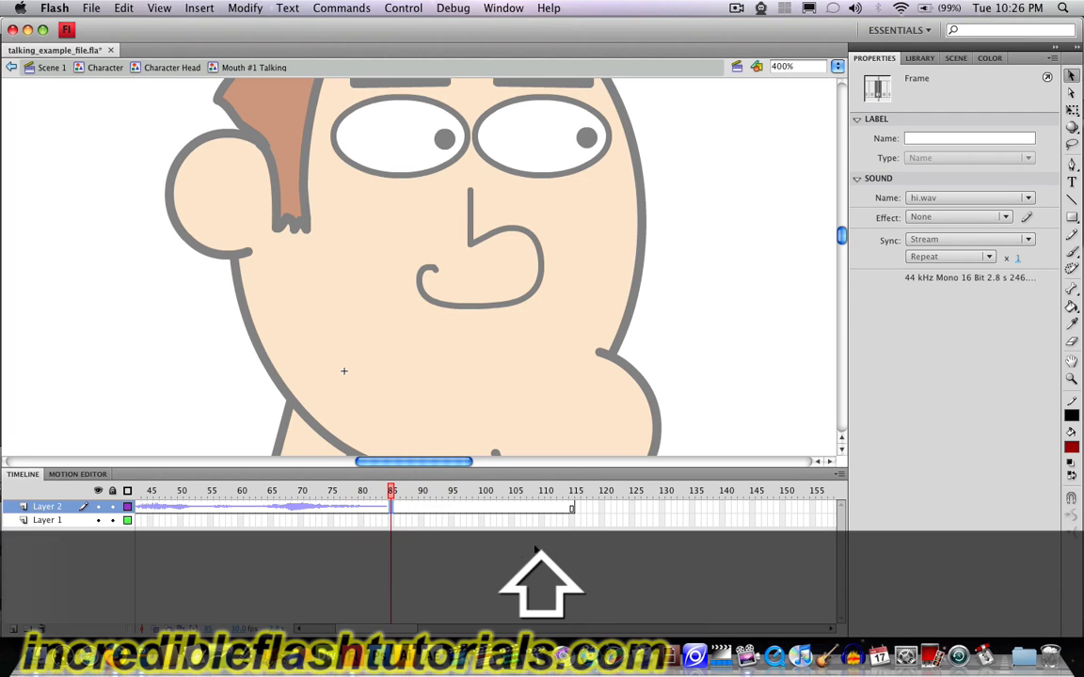
pyautogui.keyDown('shift'); pyautogui.click(572, 509); pyautogui.keyUp('shift')
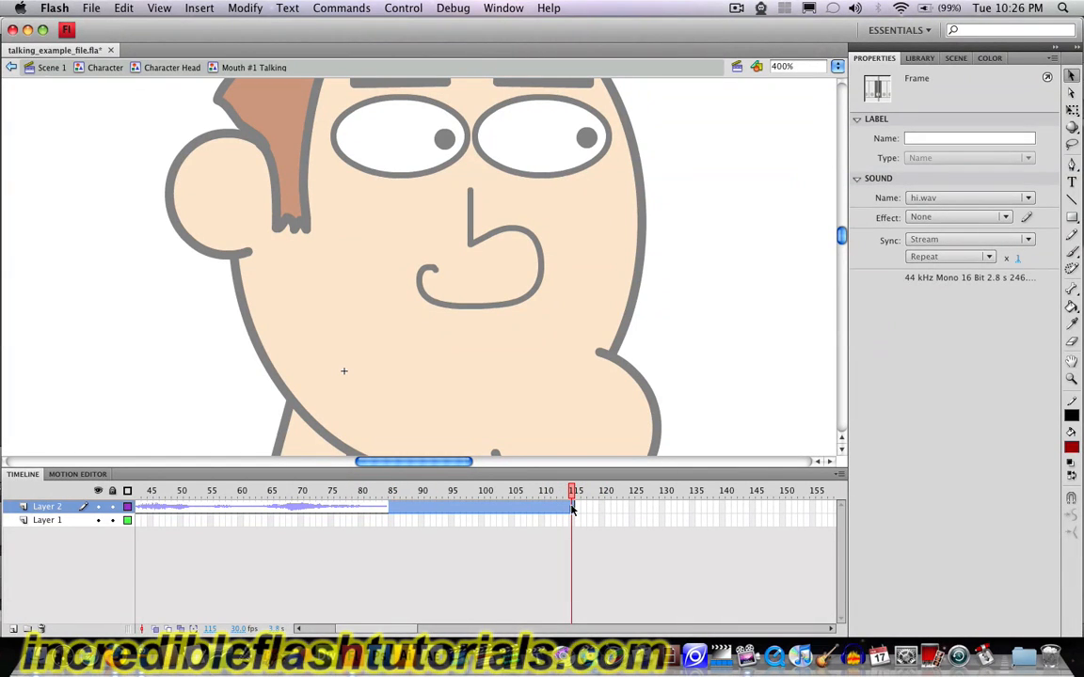
pyautogui.rightClick(572, 509)
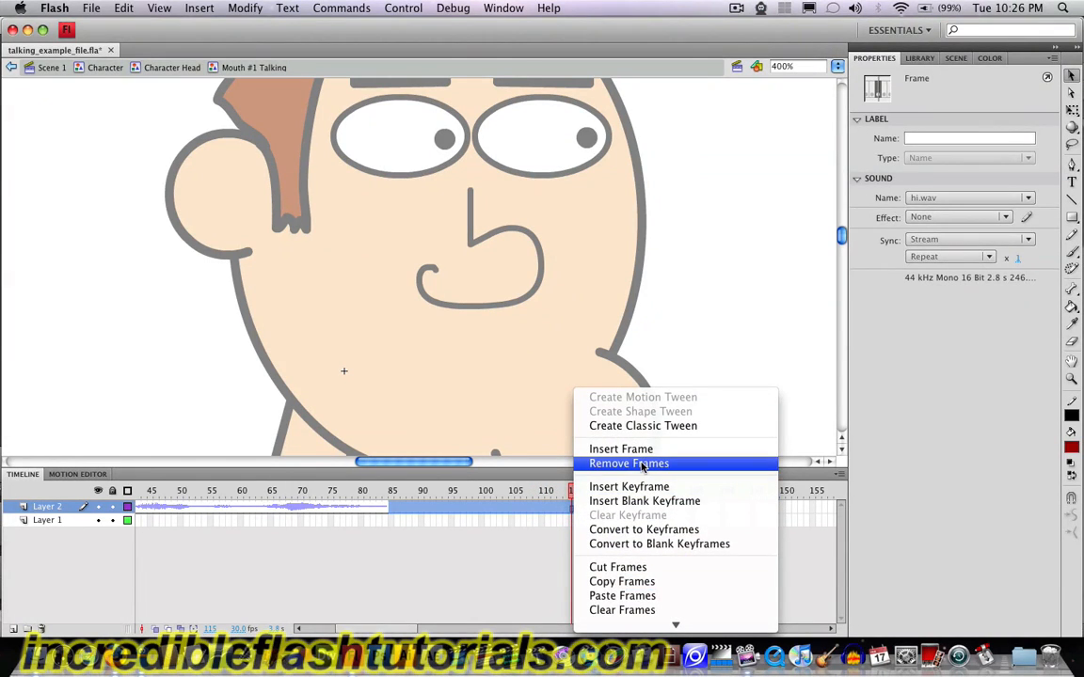
pyautogui.click(642, 464)
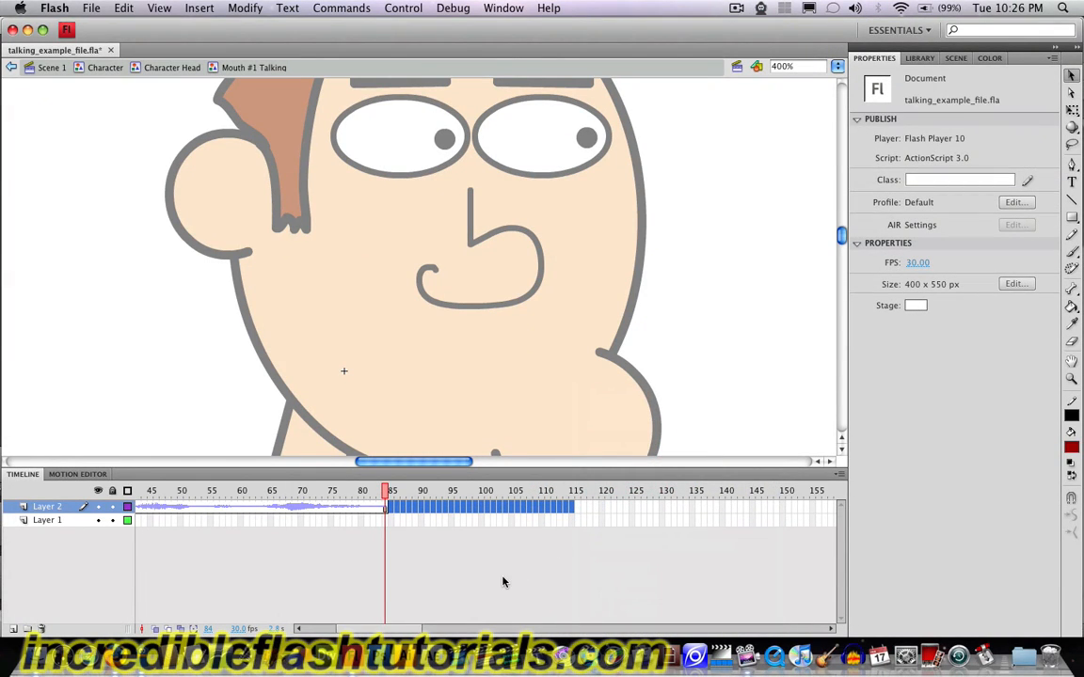
# Step: Extend the mouth on Layer 1 to frame 84 so it matches the length of the sound layer
pyautogui.click(387, 539)
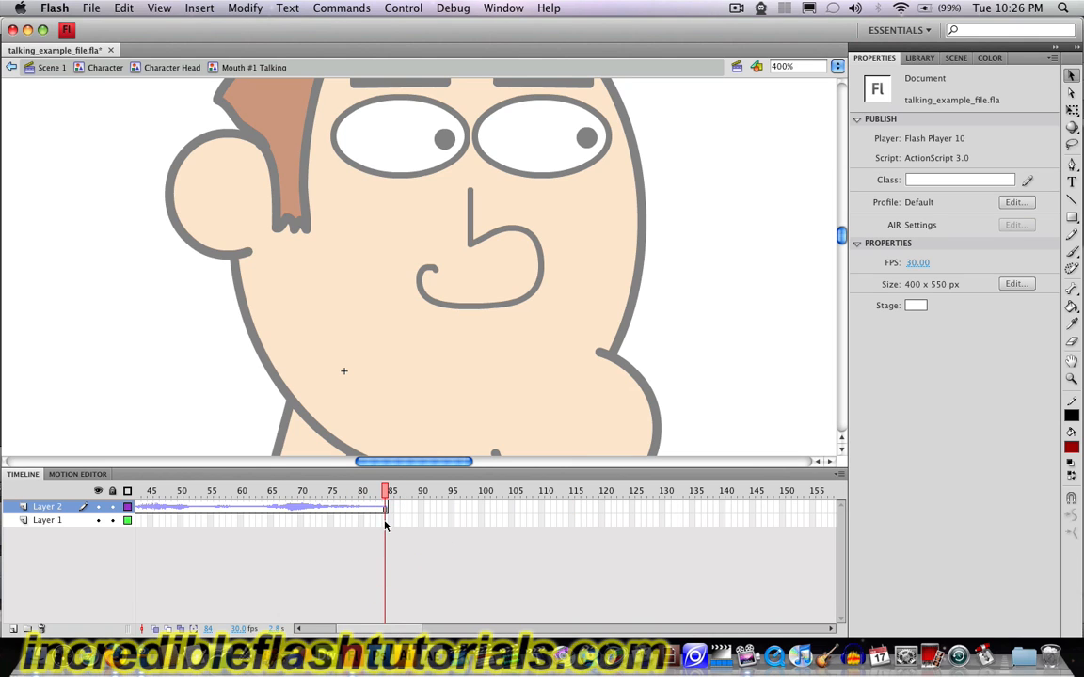
pyautogui.rightClick(385, 521)
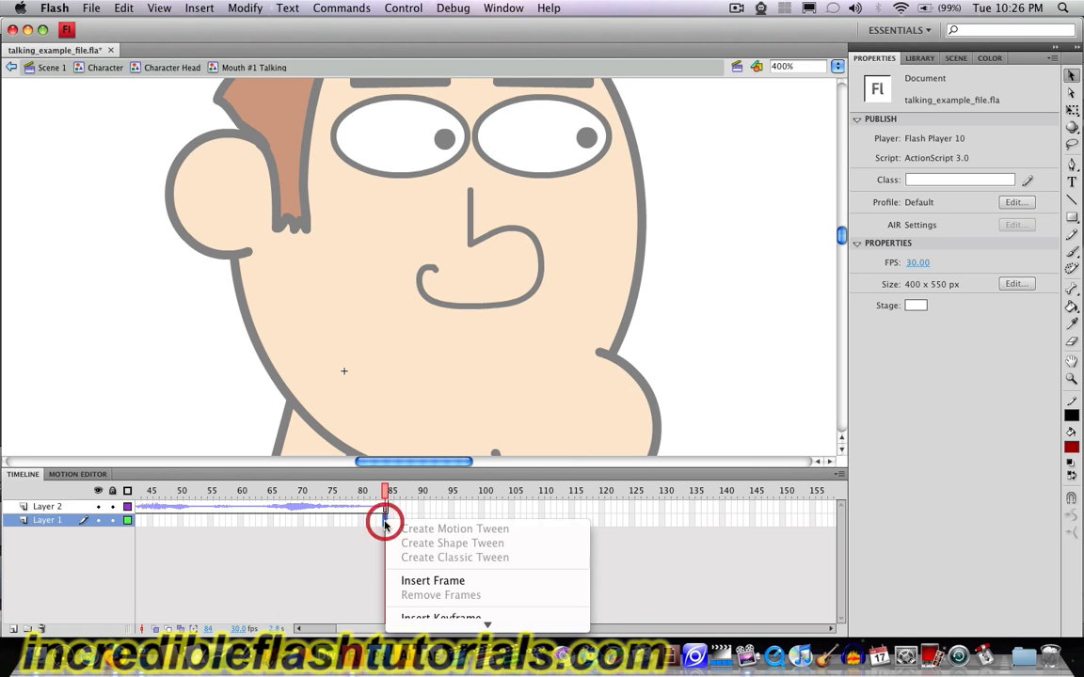
pyautogui.click(416, 581)
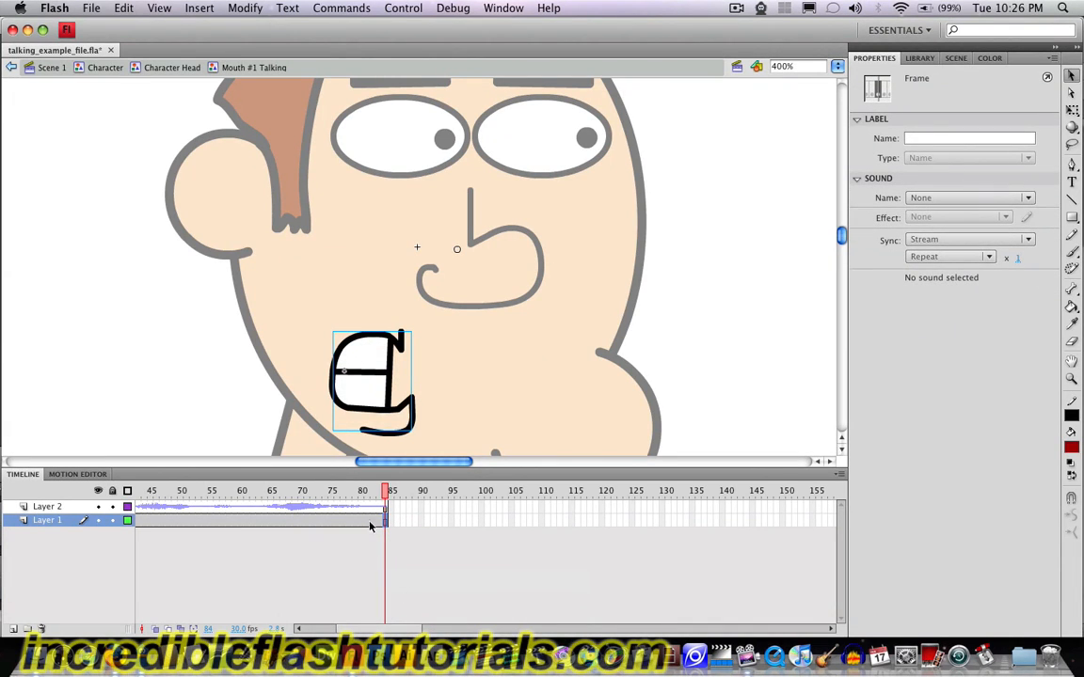
# Step: Play the symbol's timeline from frame 1 to preview the mouth with the sound
pyautogui.moveTo(379, 628); pyautogui.dragTo(341, 628)
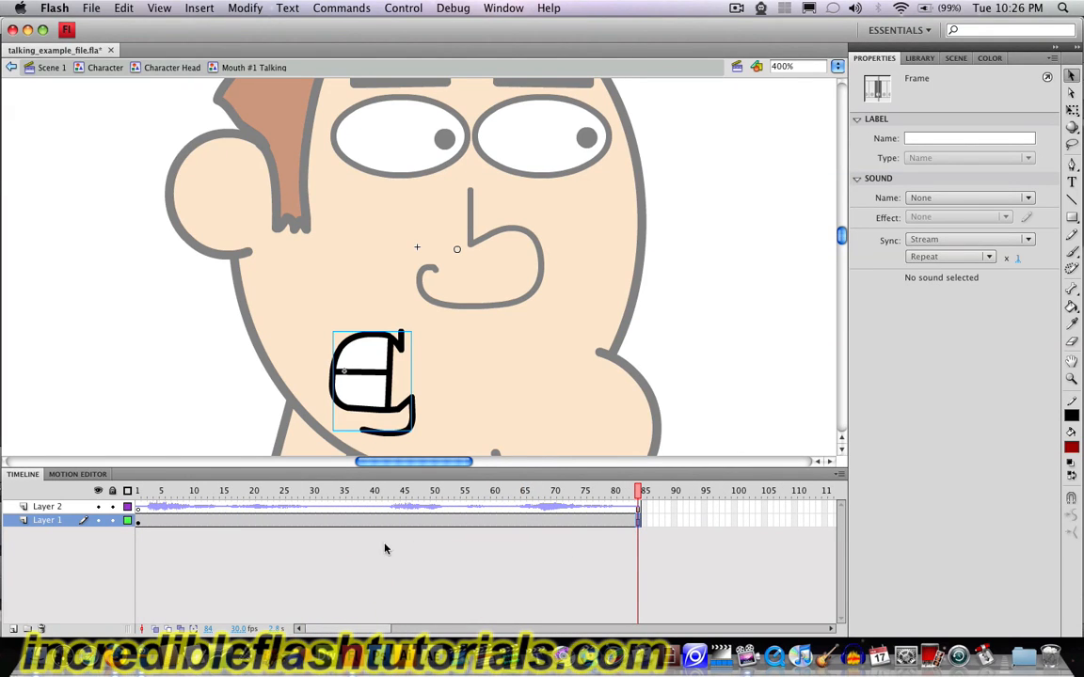
pyautogui.click(137, 507)
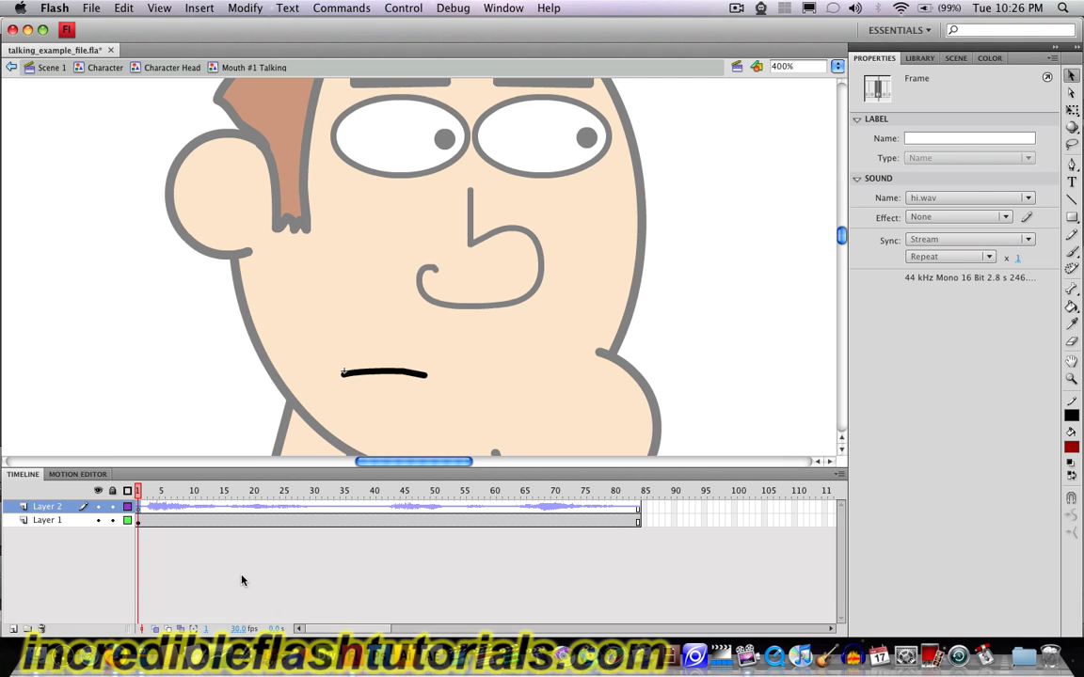
pyautogui.press('Return')
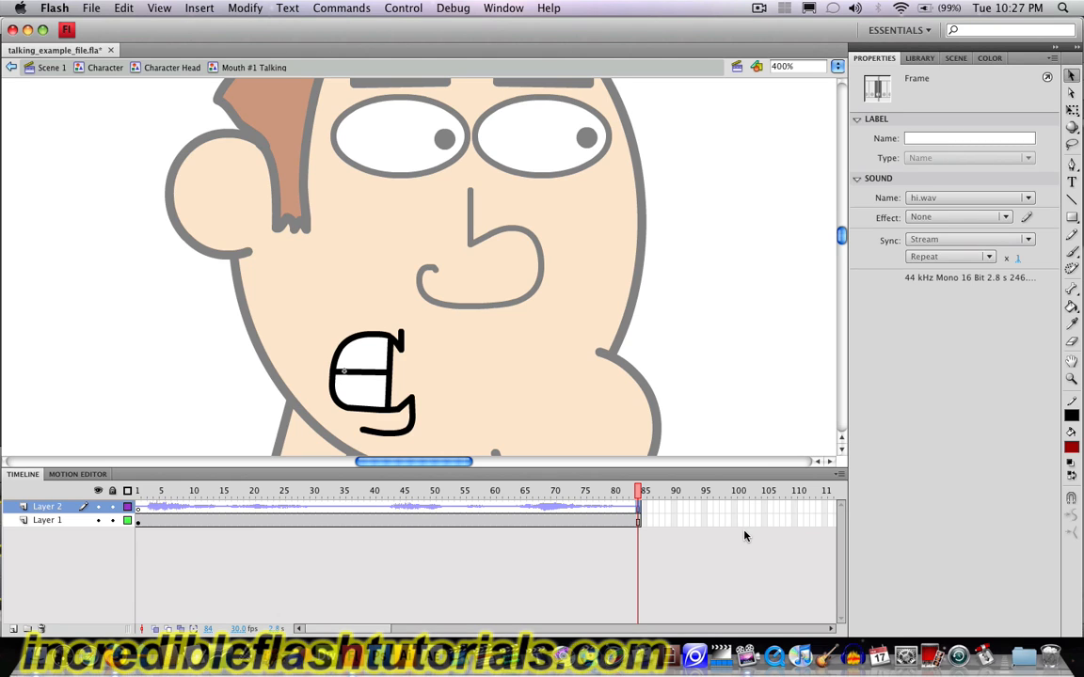
# Step: Set the looping option of the Mouth Poses instance on Layer 1 to Single Frame
pyautogui.click(380, 384)
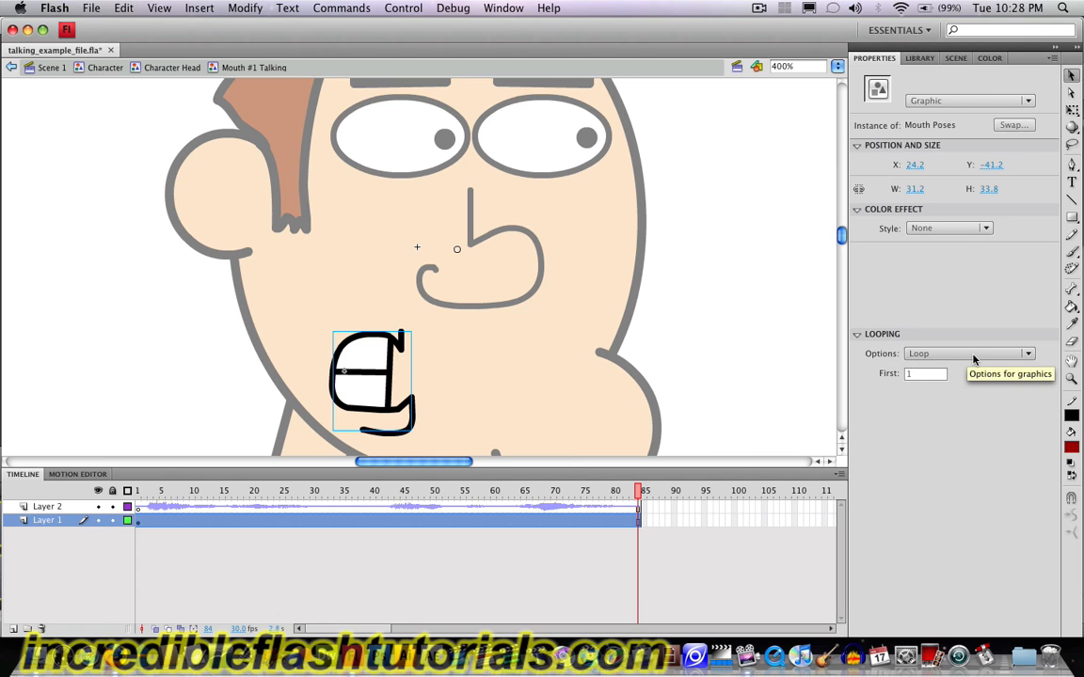
pyautogui.click(1009, 357)
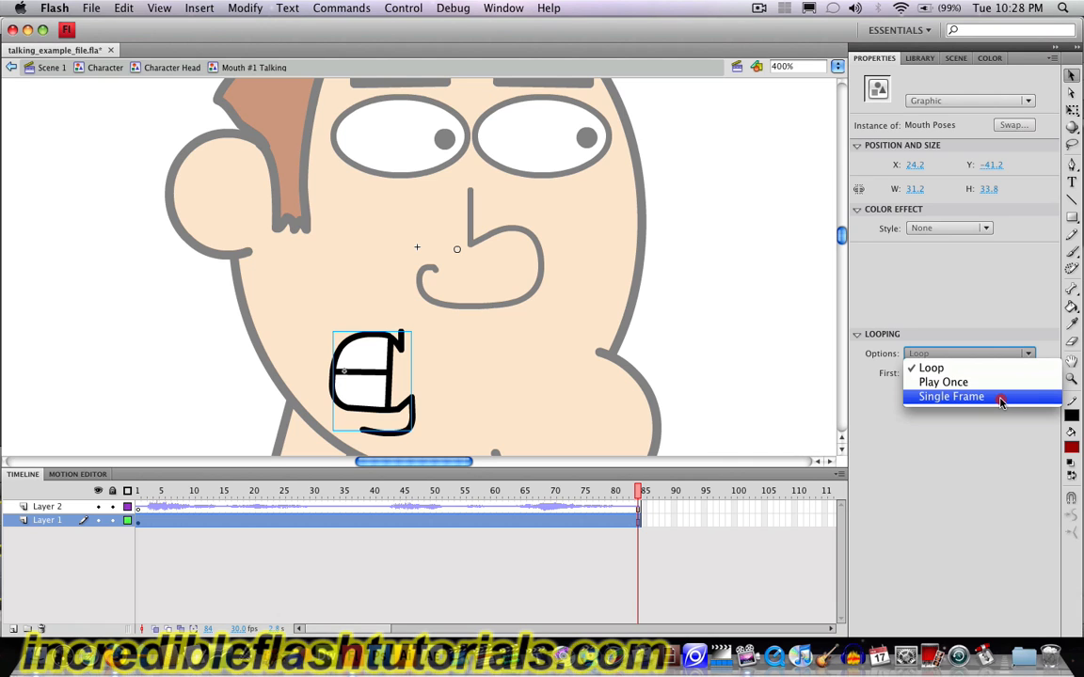
pyautogui.click(996, 399)
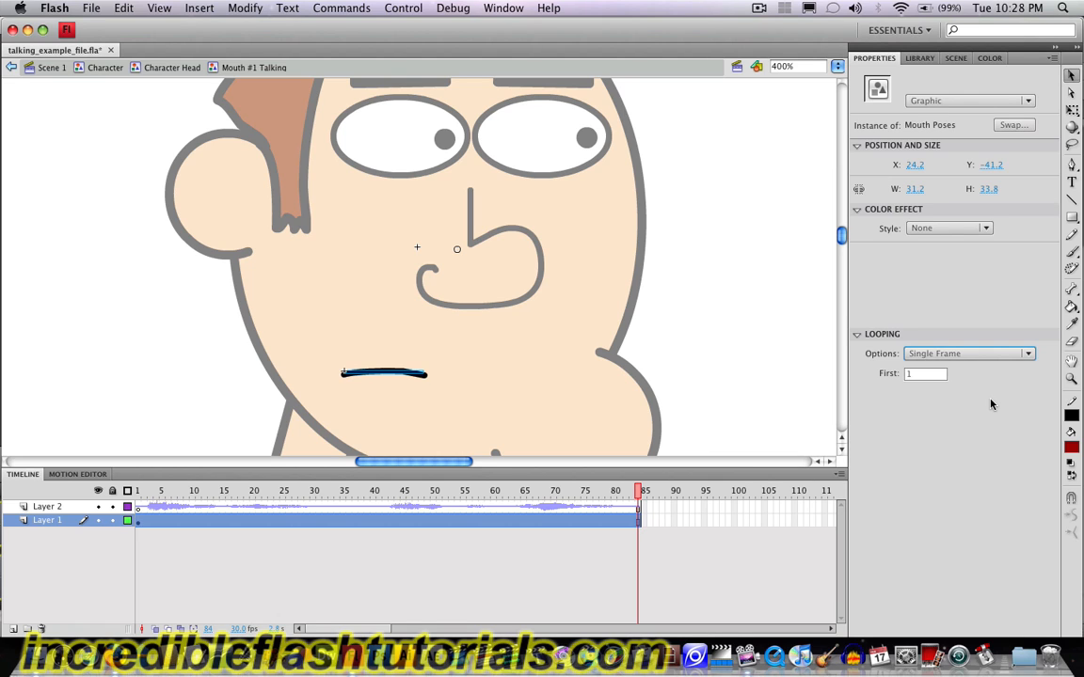
pyautogui.click(406, 418)
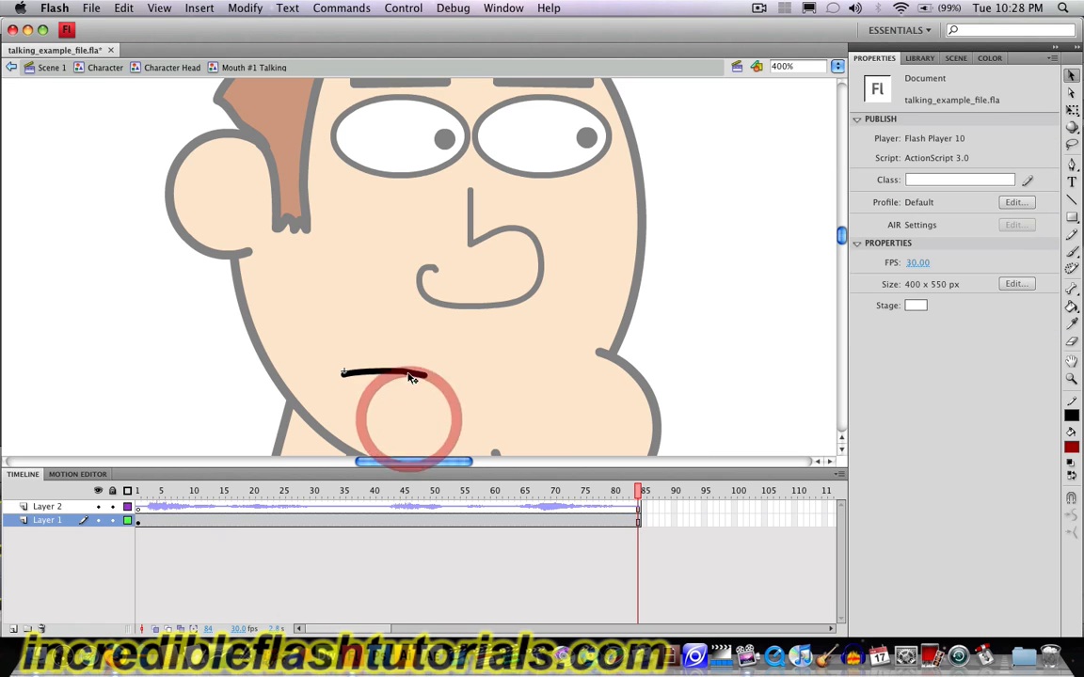
# Step: Review the mouth drawings on frames 1 to 5 inside the Mouth Poses symbol, and return to Mouth #1 Talking
pyautogui.click(409, 374)
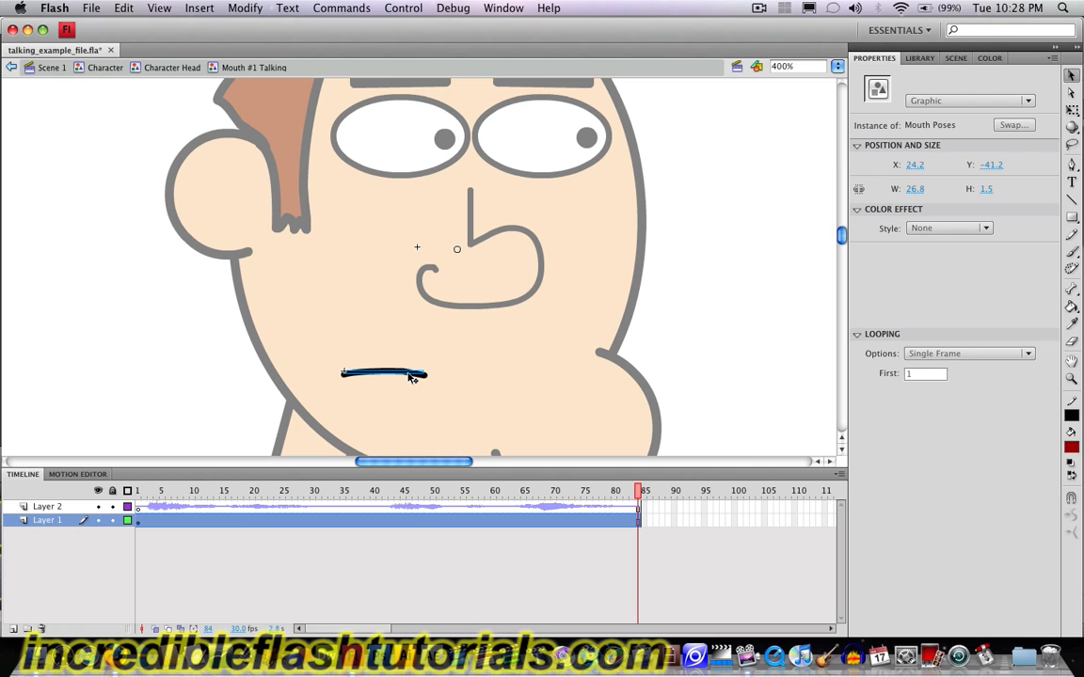
pyautogui.doubleClick(410, 375)
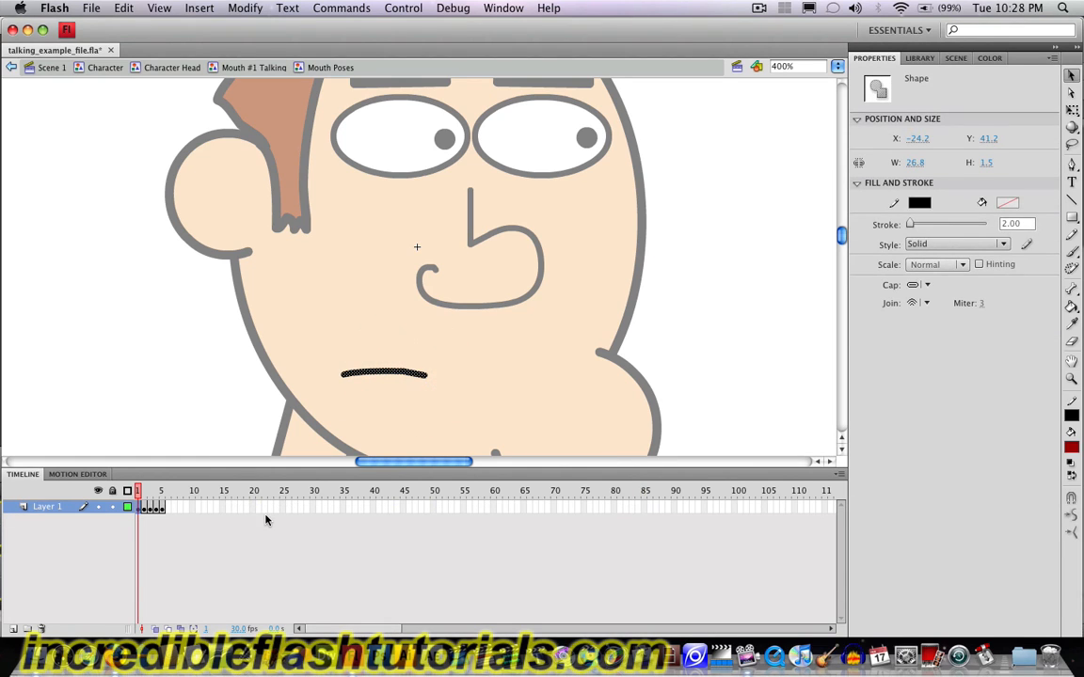
pyautogui.click(144, 507)
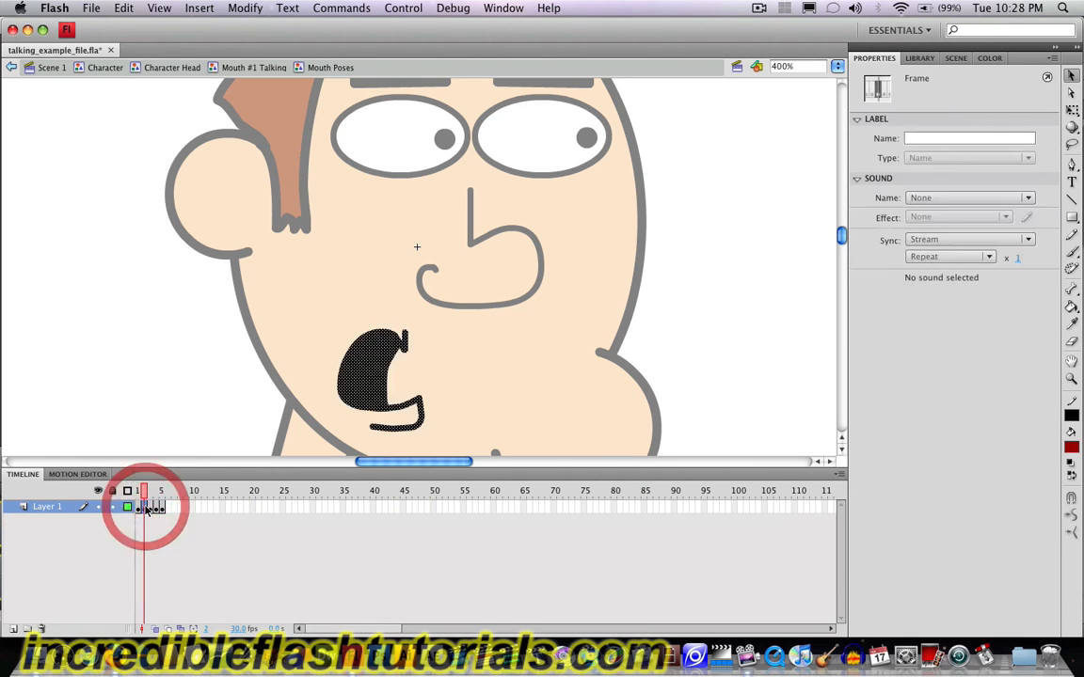
pyautogui.click(139, 491)
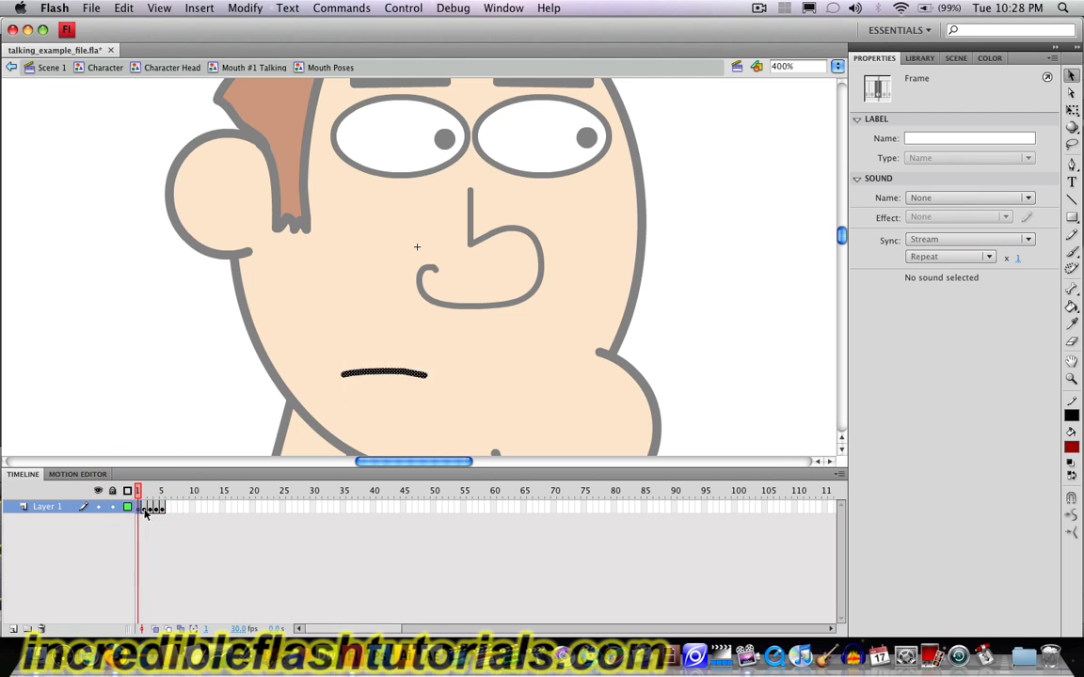
pyautogui.click(144, 508)
pyautogui.click(149, 508)
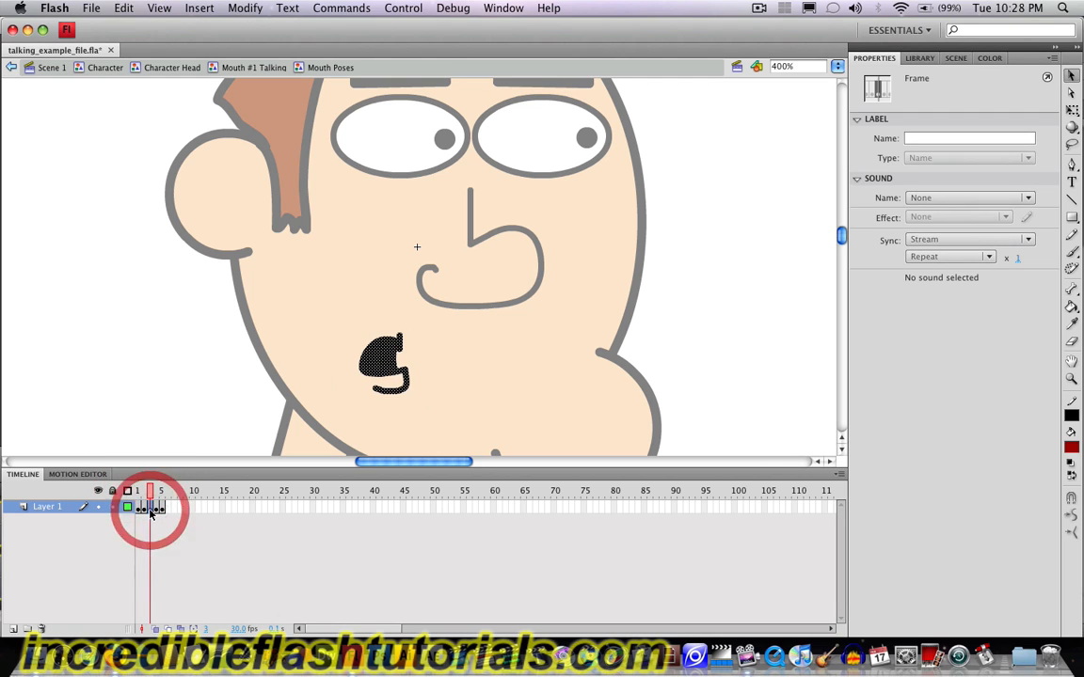
pyautogui.click(155, 508)
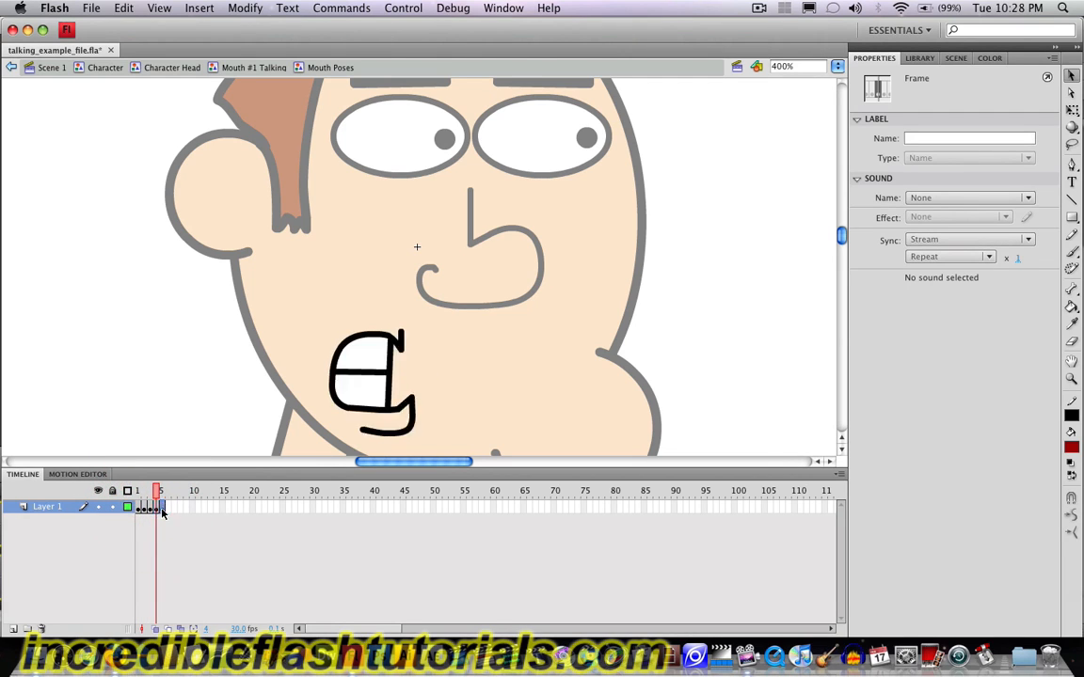
pyautogui.click(162, 508)
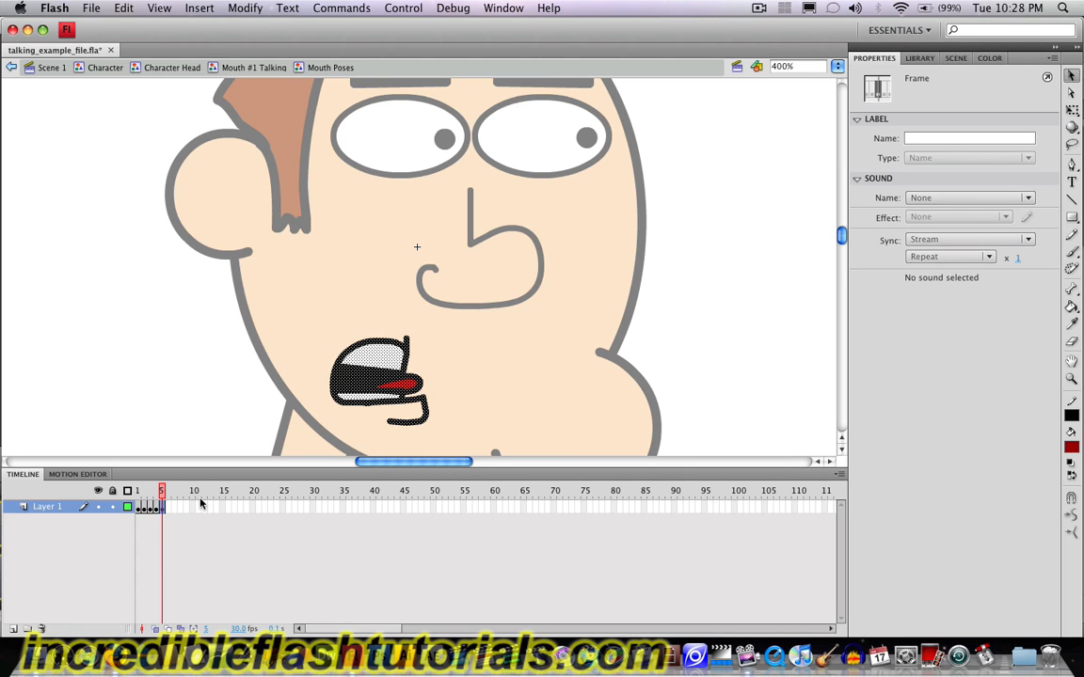
pyautogui.click(254, 68)
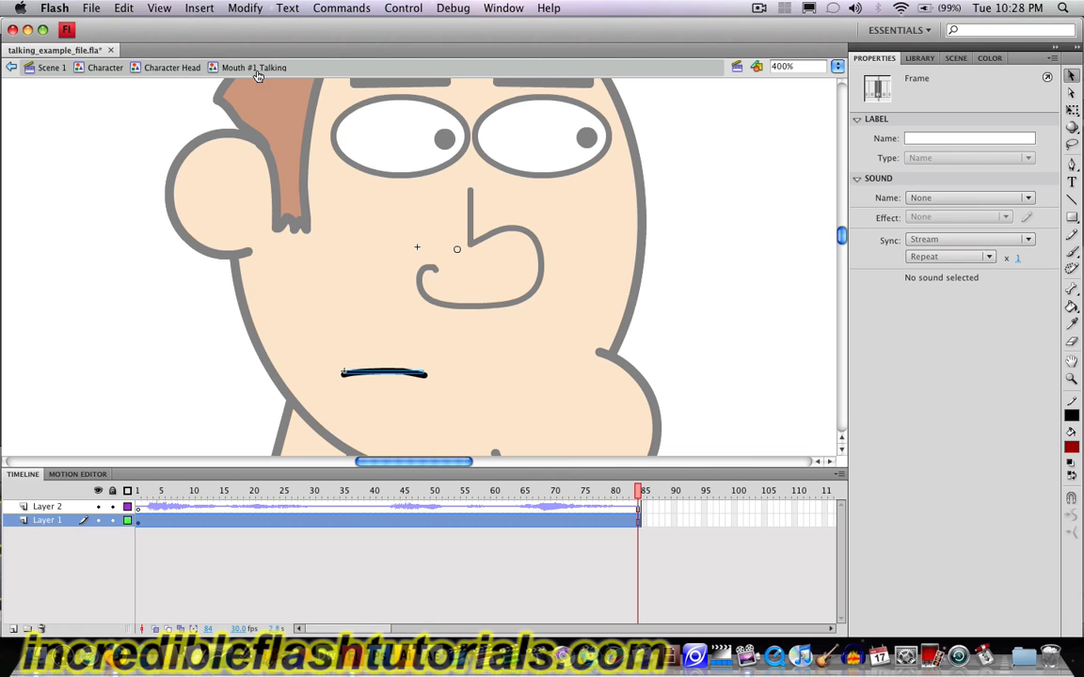
# Step: Compare the mouth instance at frames 1 and 15 of Layer 1 with the pose on frame 3 of Mouth Poses
pyautogui.click(139, 523)
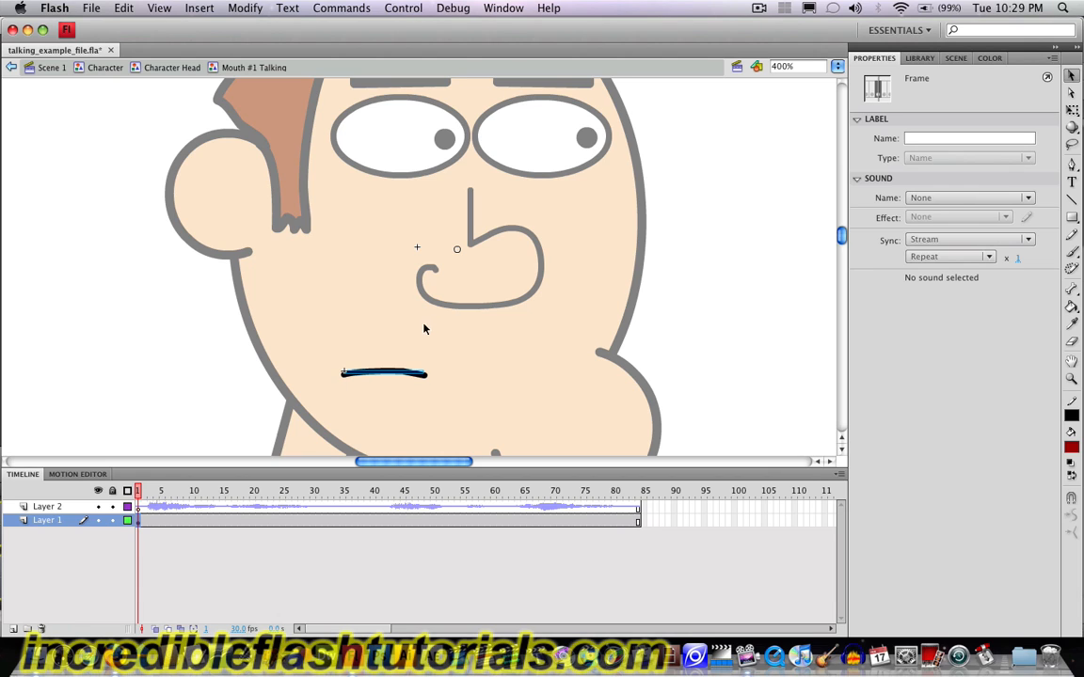
pyautogui.click(389, 374)
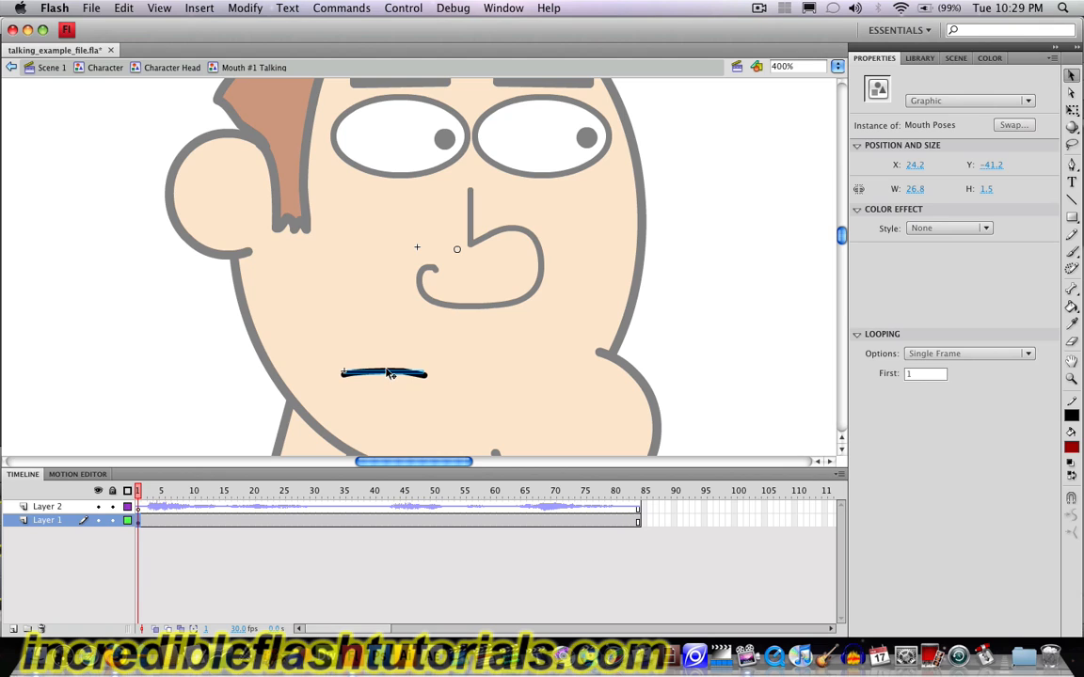
pyautogui.click(222, 521)
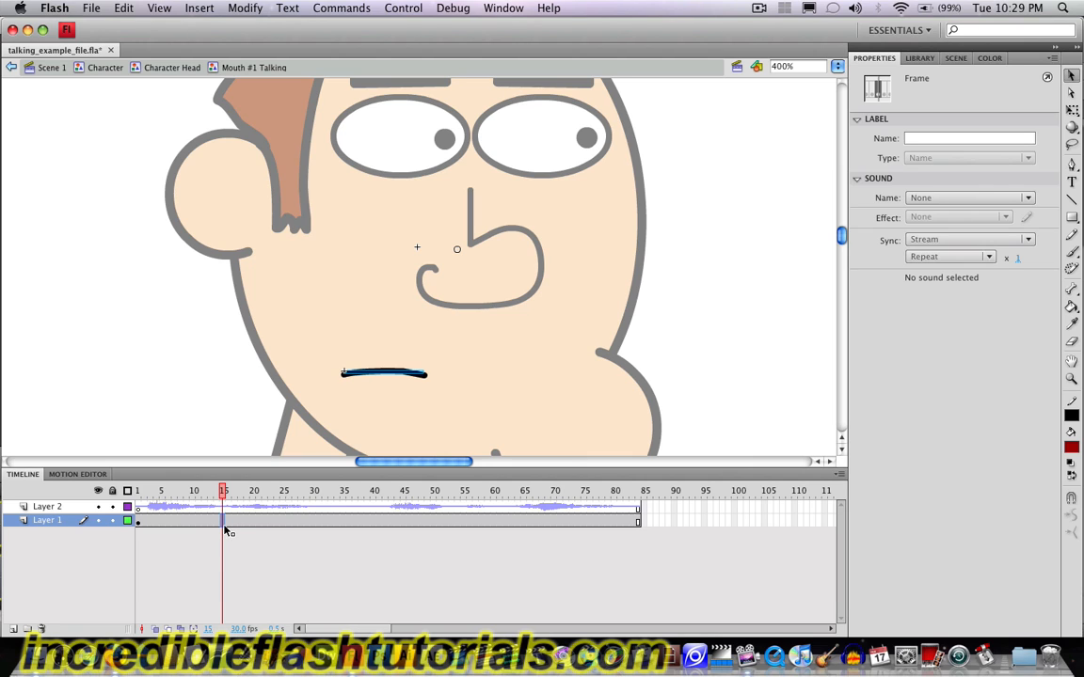
pyautogui.click(395, 373)
pyautogui.doubleClick(395, 373)
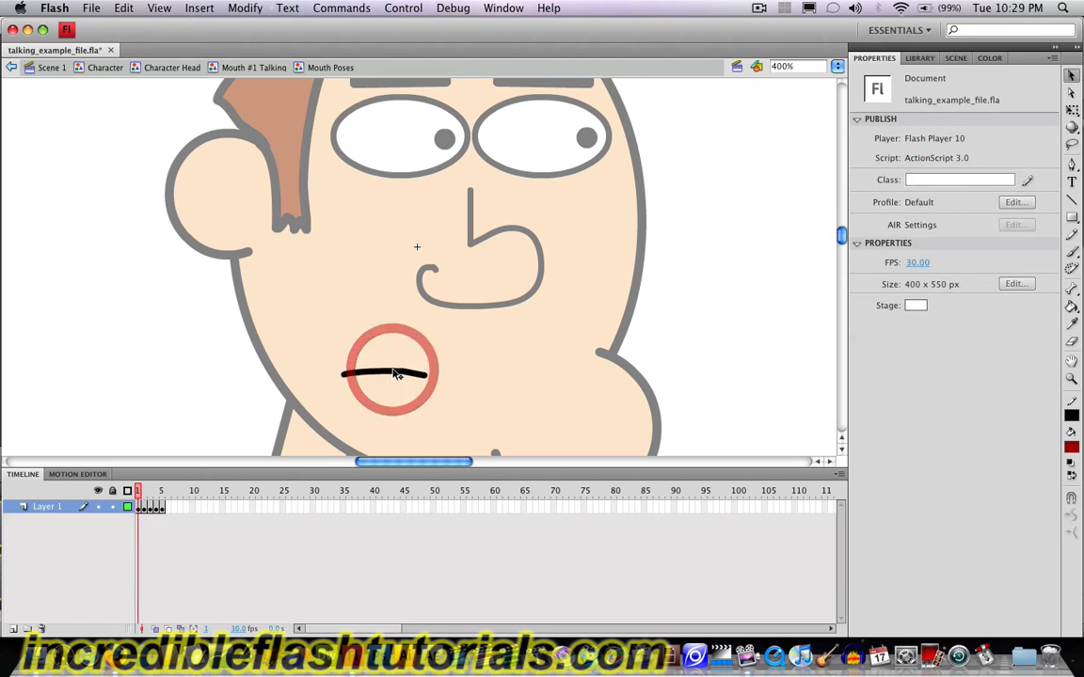
pyautogui.click(149, 509)
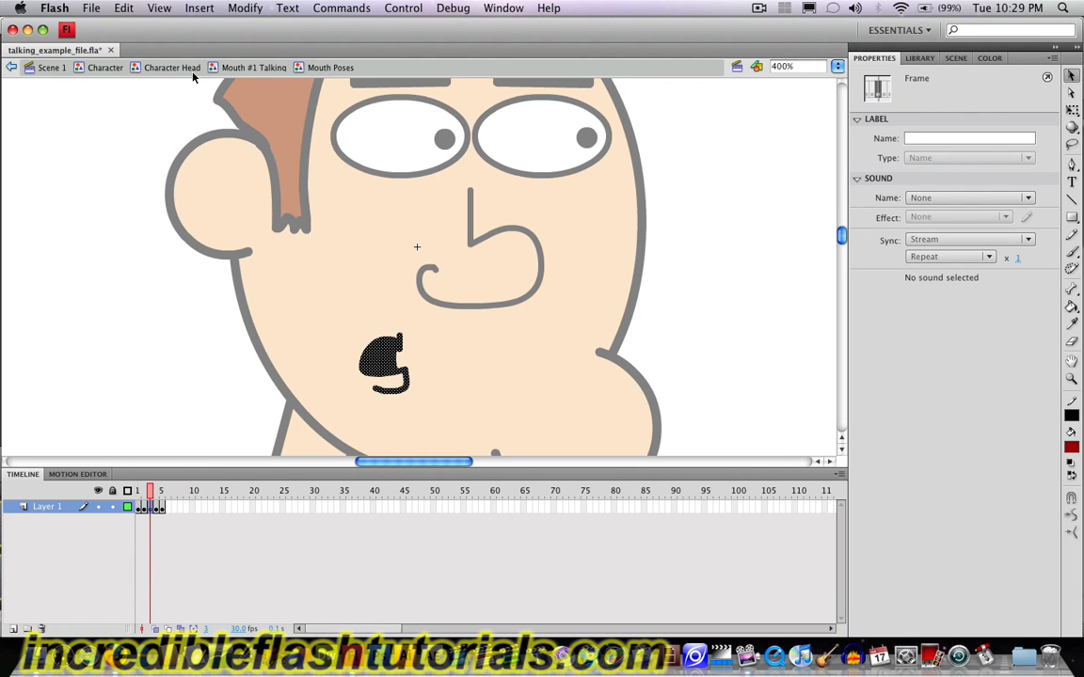
pyautogui.click(247, 67)
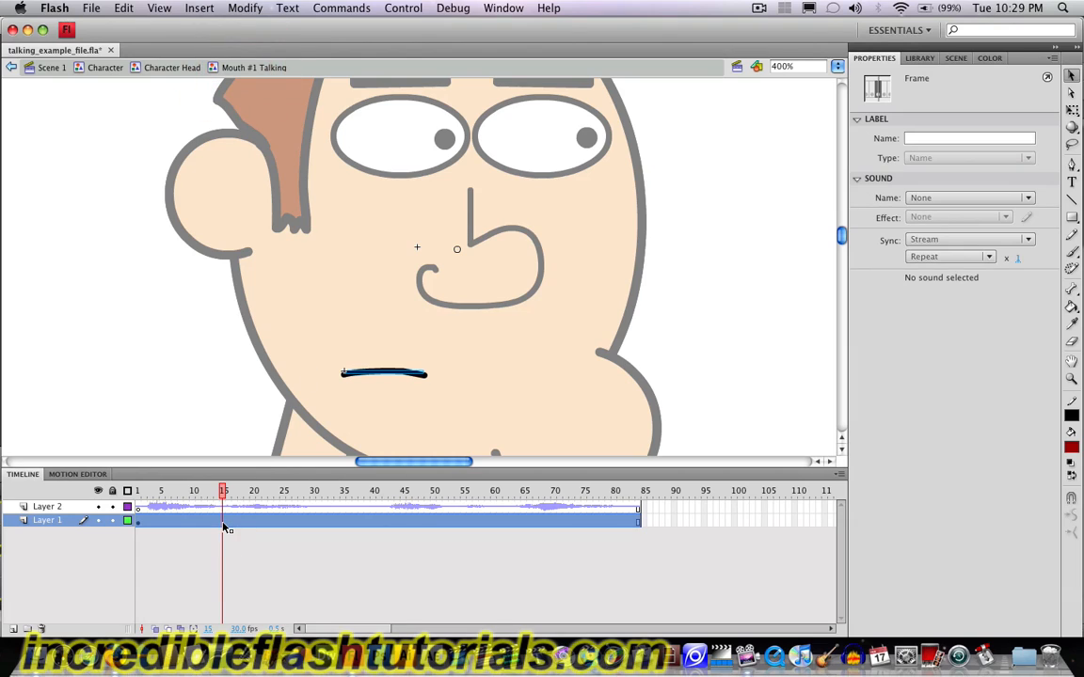
pyautogui.click(414, 375)
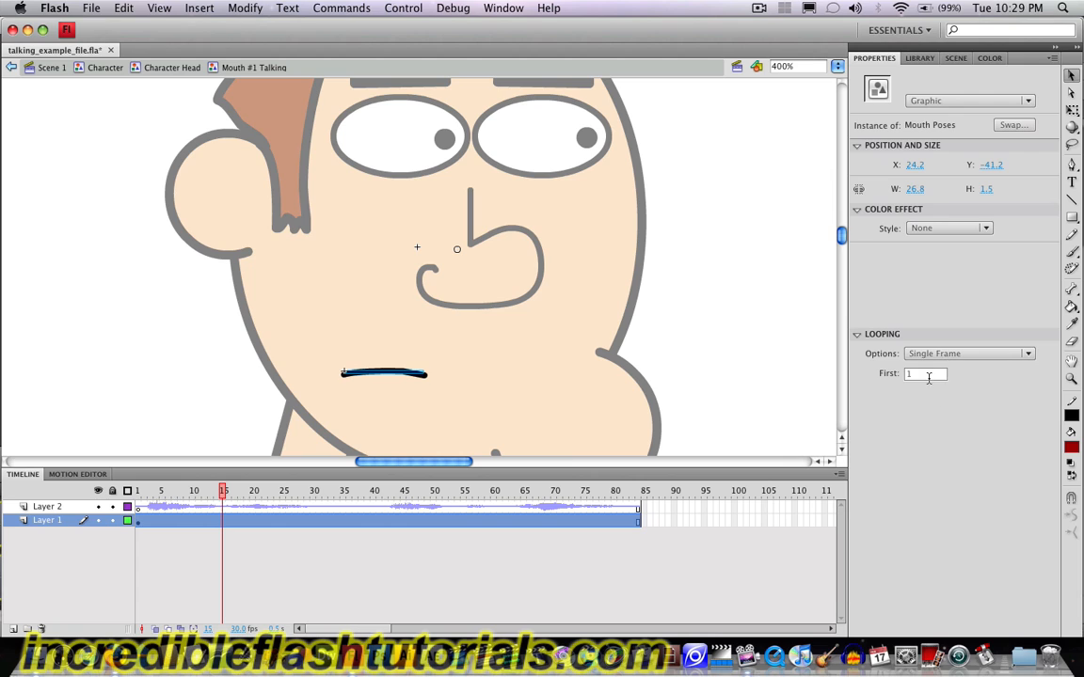
pyautogui.click(924, 376)
# Step: Play the sound from frame 1 and insert a keyframe at frame 3 of Layer 1, where the waveform begins
pyautogui.click(140, 508)
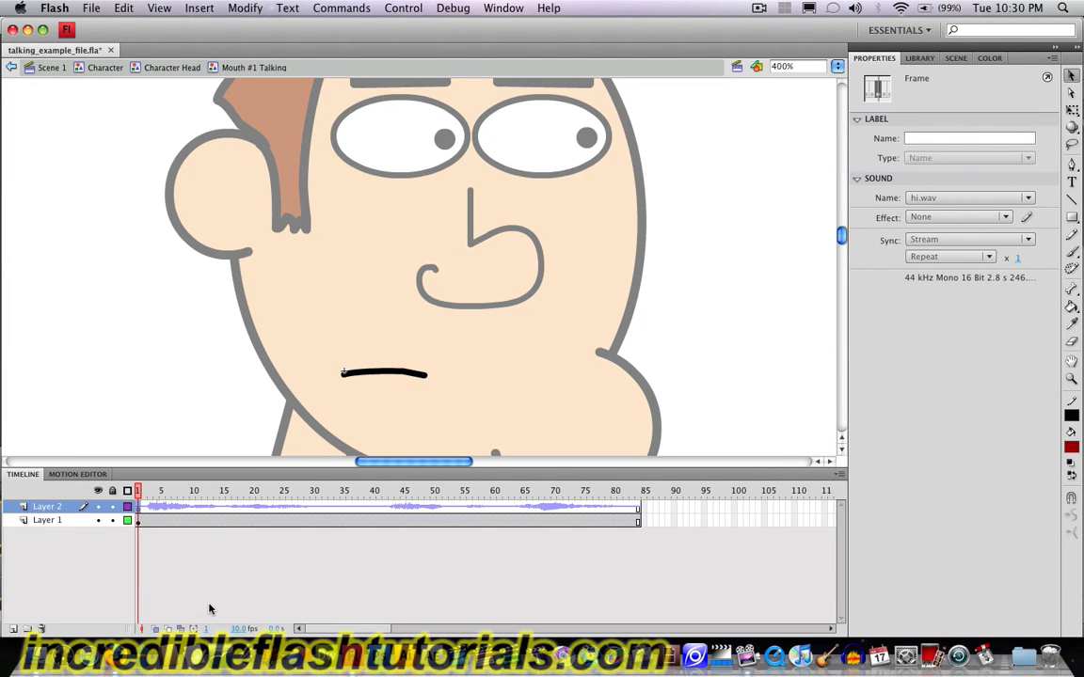
pyautogui.press('Return')
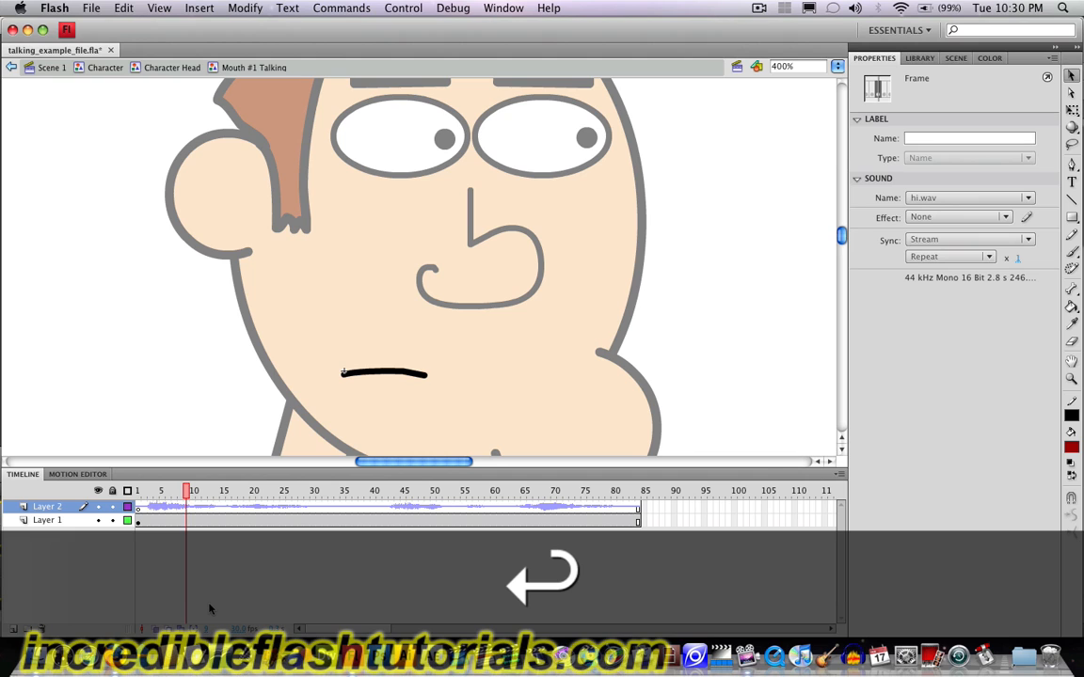
pyautogui.click(144, 523)
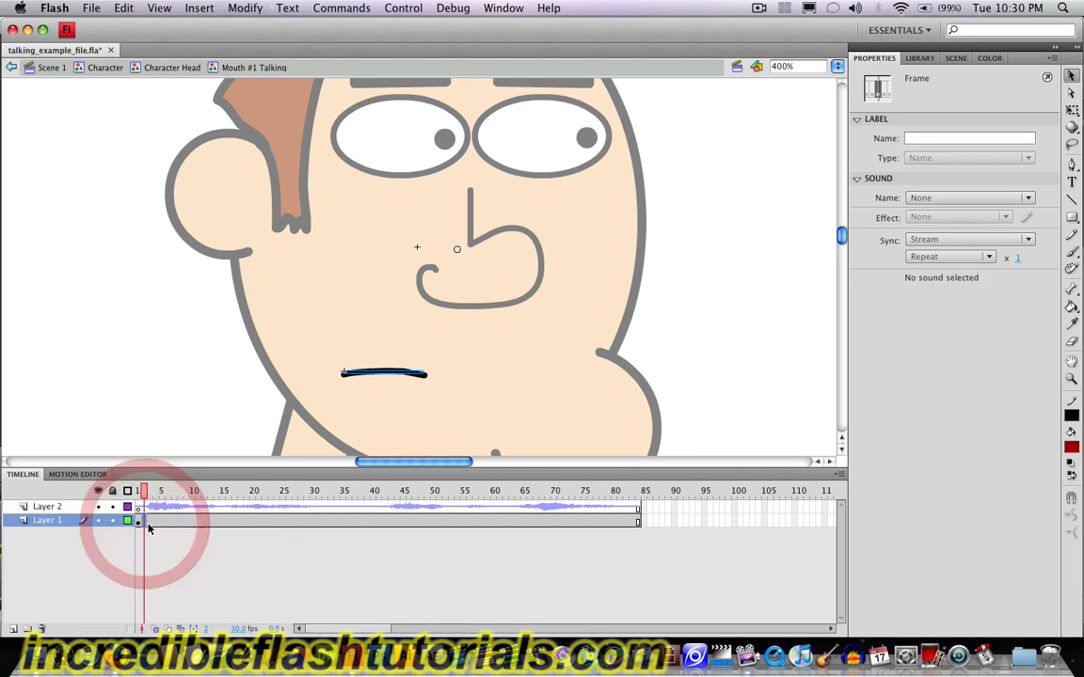
pyautogui.click(149, 522)
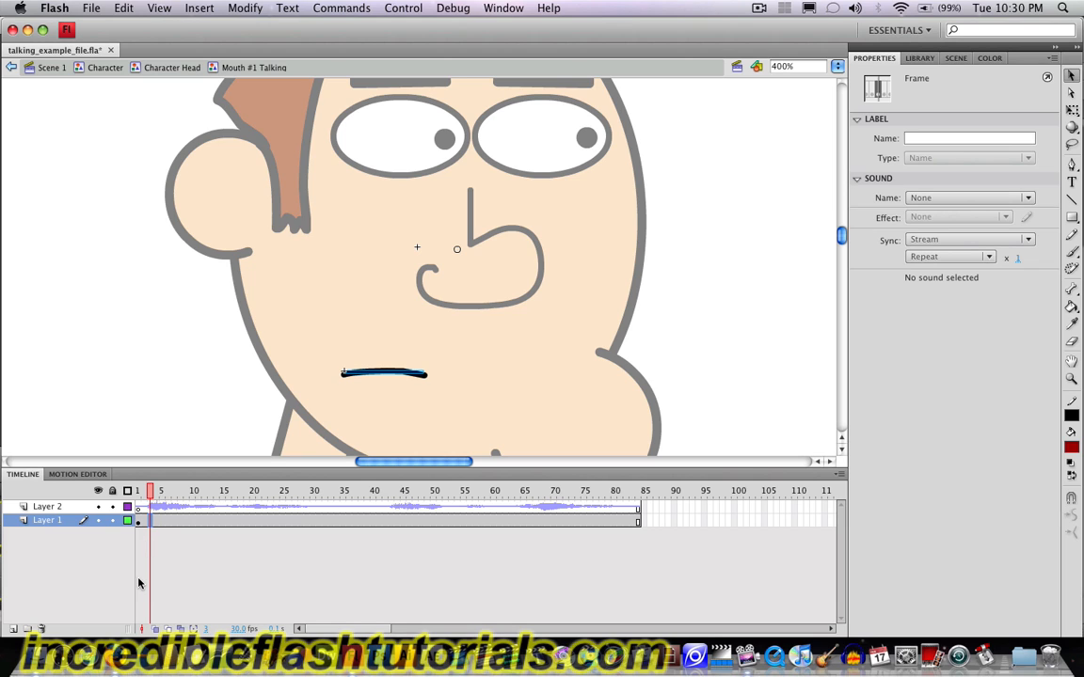
pyautogui.rightClick(151, 523)
pyautogui.moveTo(165, 631)
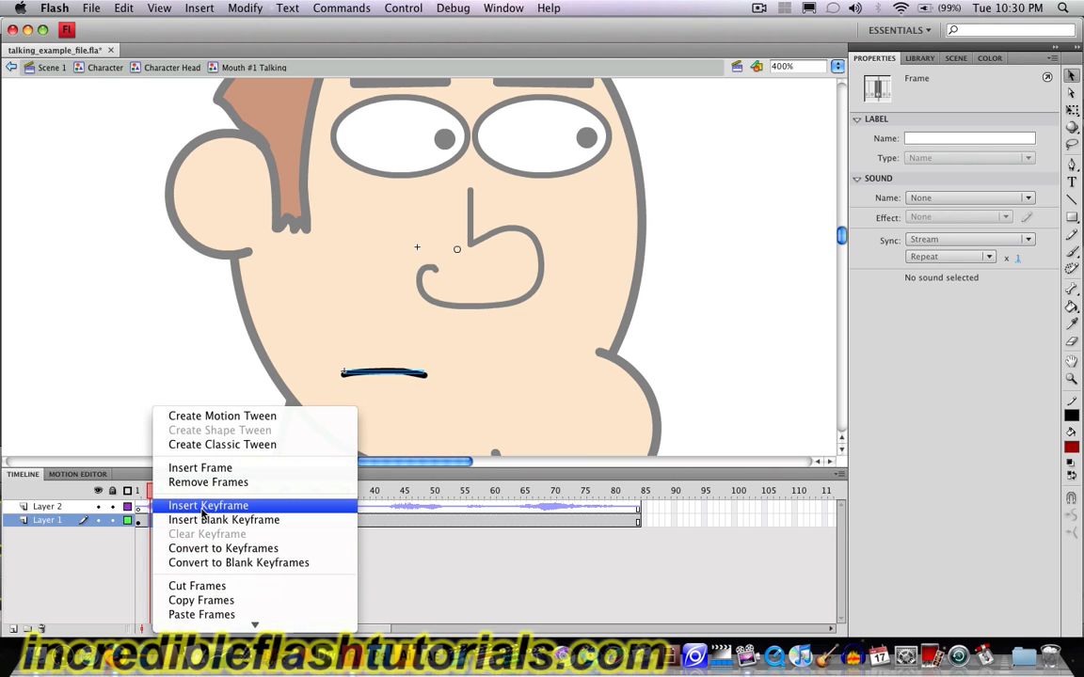
pyautogui.click(203, 509)
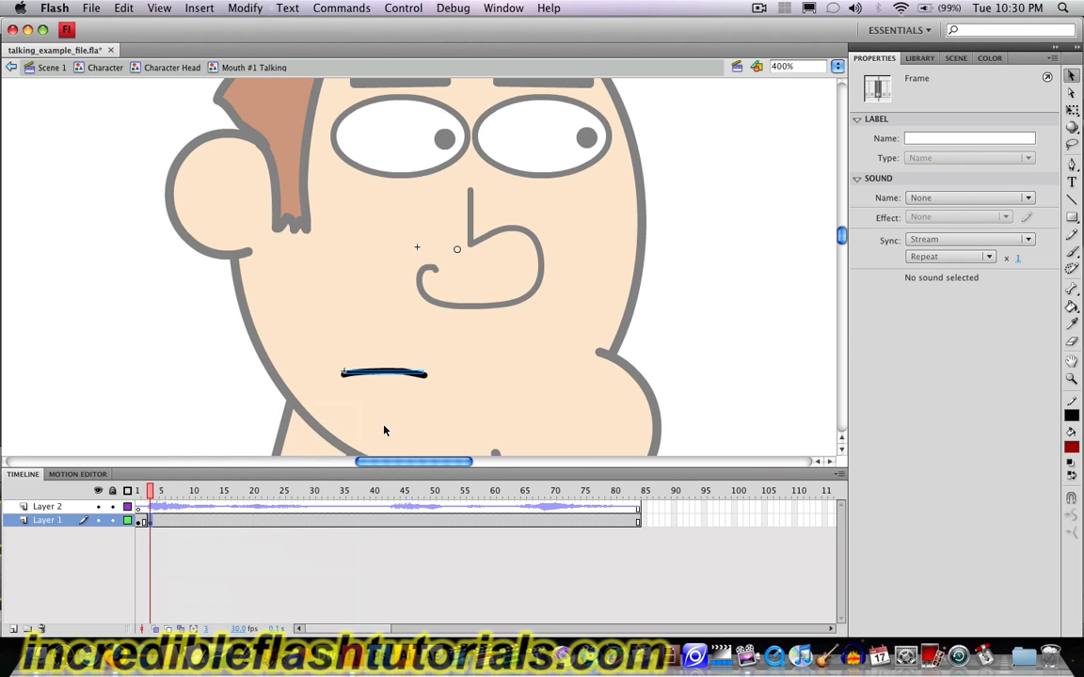
# Step: Look up the wide-open mouth on frame 2 of the Mouth Poses symbol, and return to Mouth #1 Talking
pyautogui.click(388, 376)
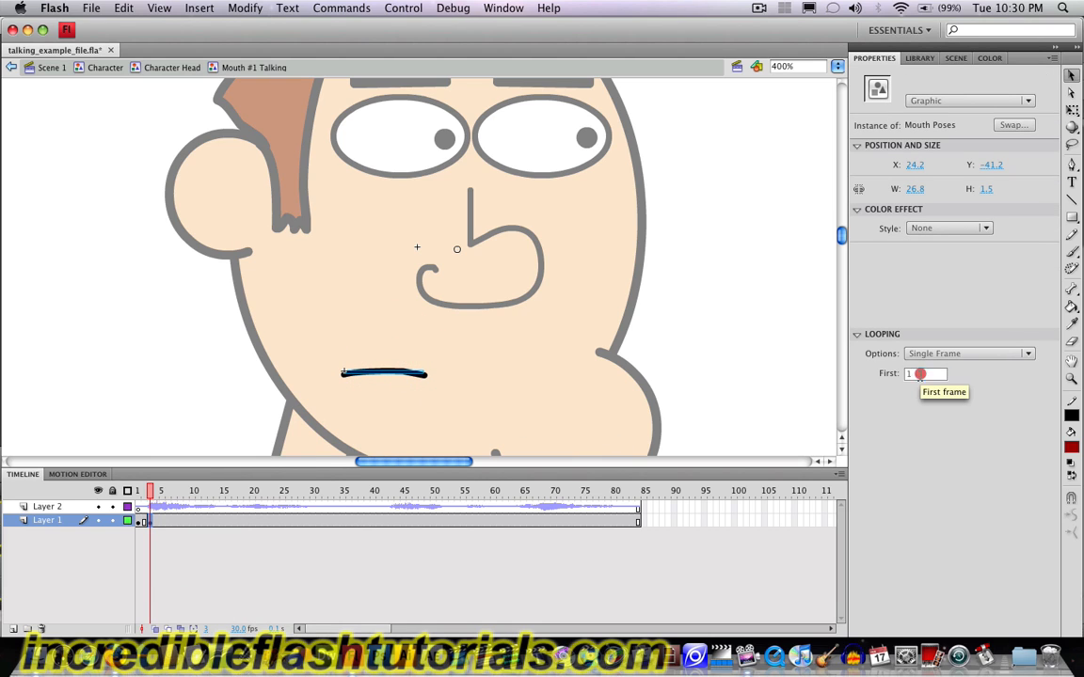
pyautogui.click(918, 375)
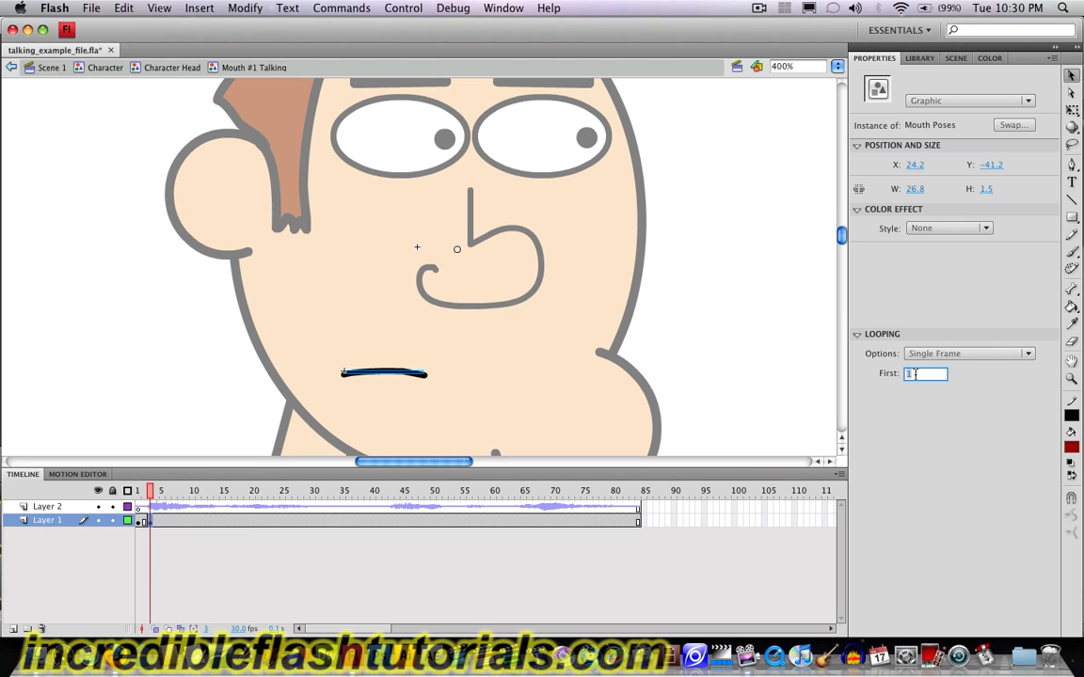
pyautogui.click(389, 374)
pyautogui.doubleClick(390, 374)
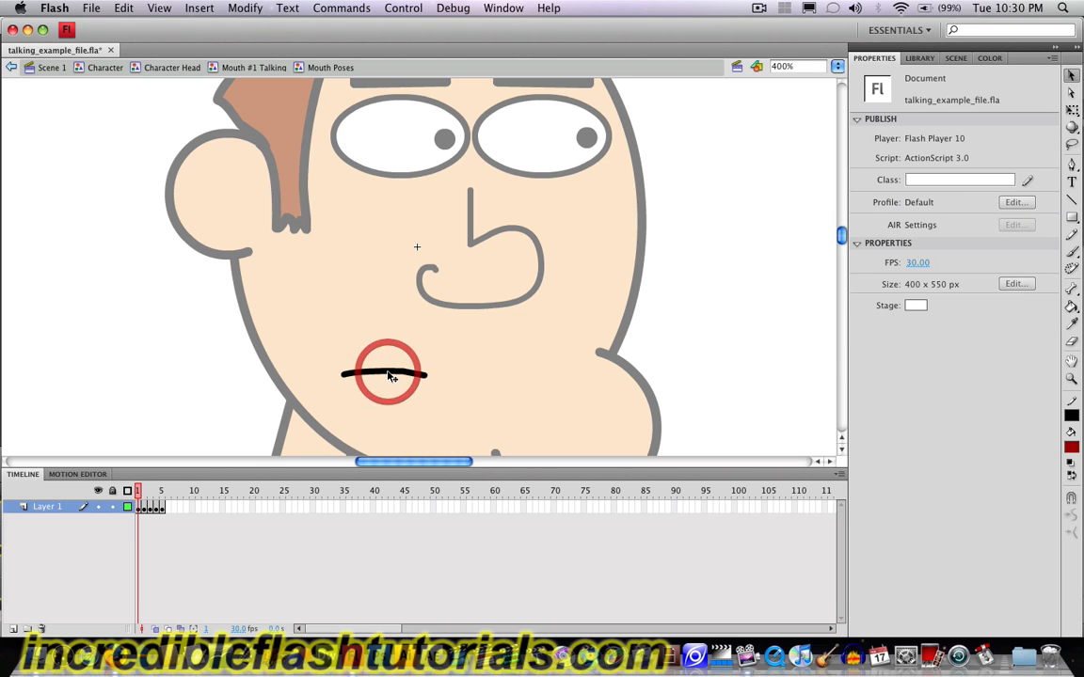
pyautogui.click(146, 506)
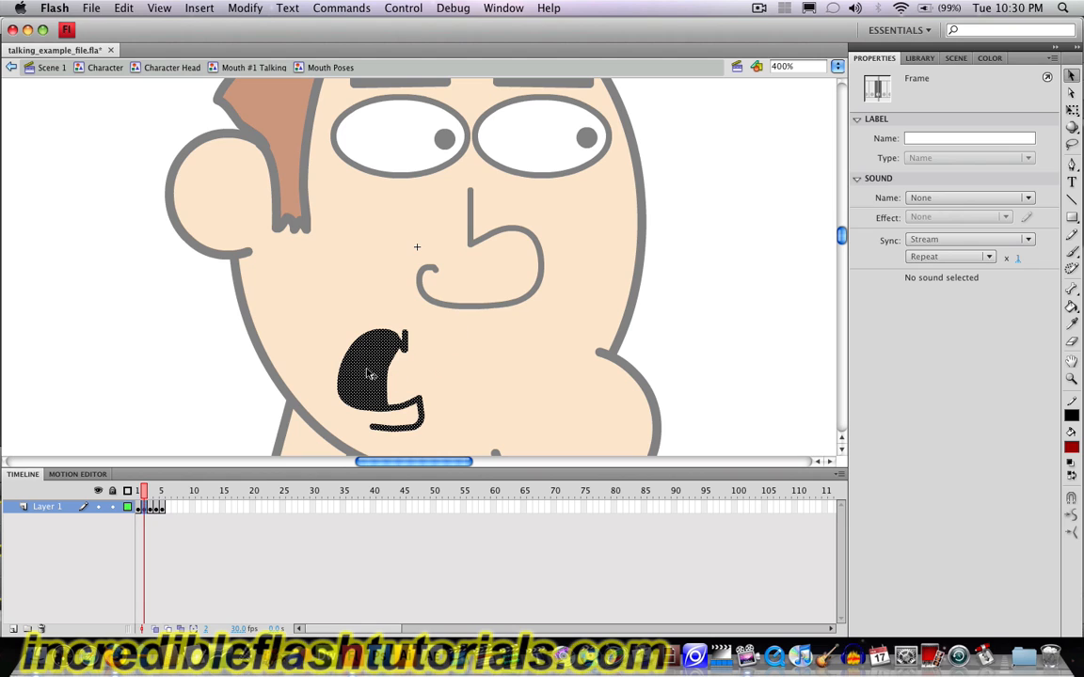
pyautogui.click(256, 69)
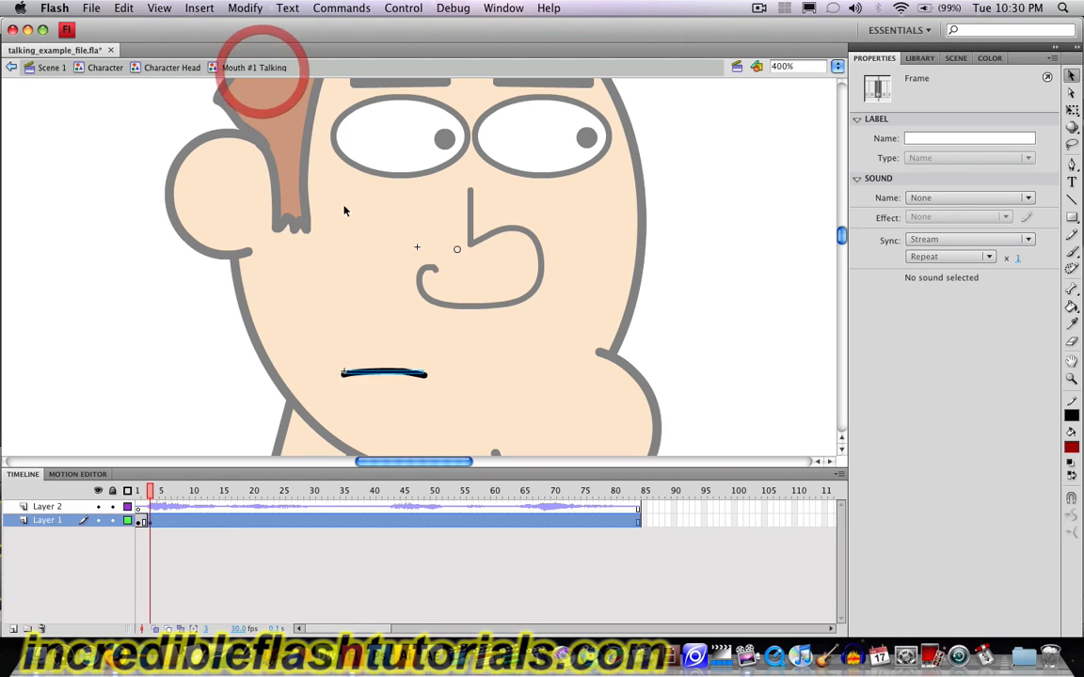
# Step: Set the first frame of the mouth instance at frame 3 to 2, and play the timeline from frame 1
pyautogui.click(383, 378)
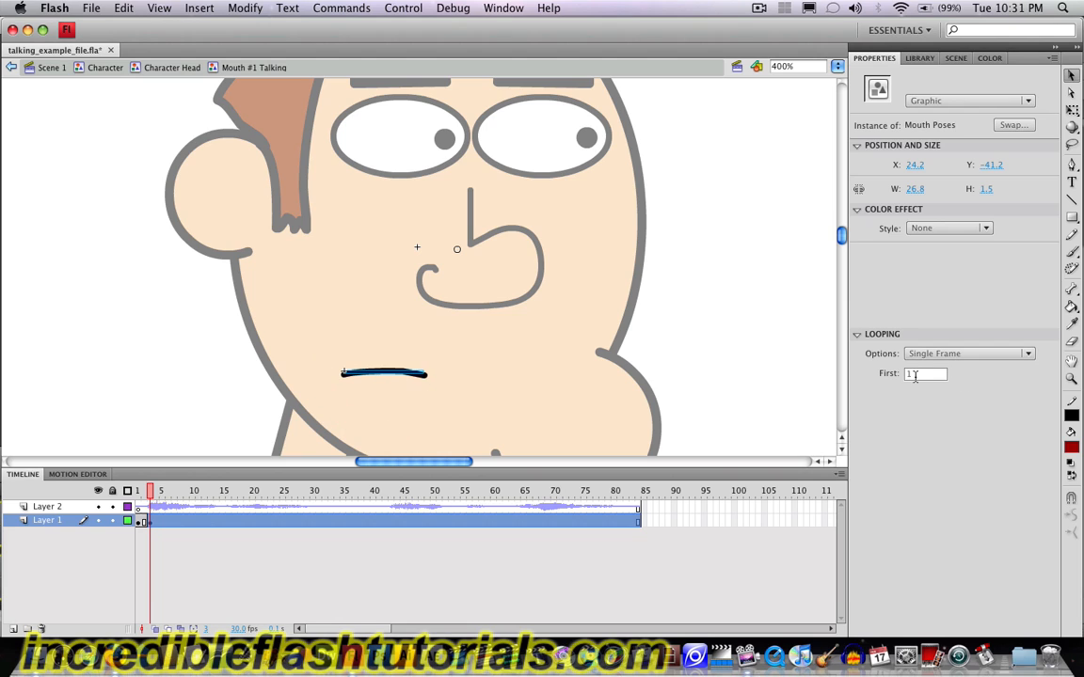
pyautogui.click(913, 374)
pyautogui.write('2')
pyautogui.press('Return')
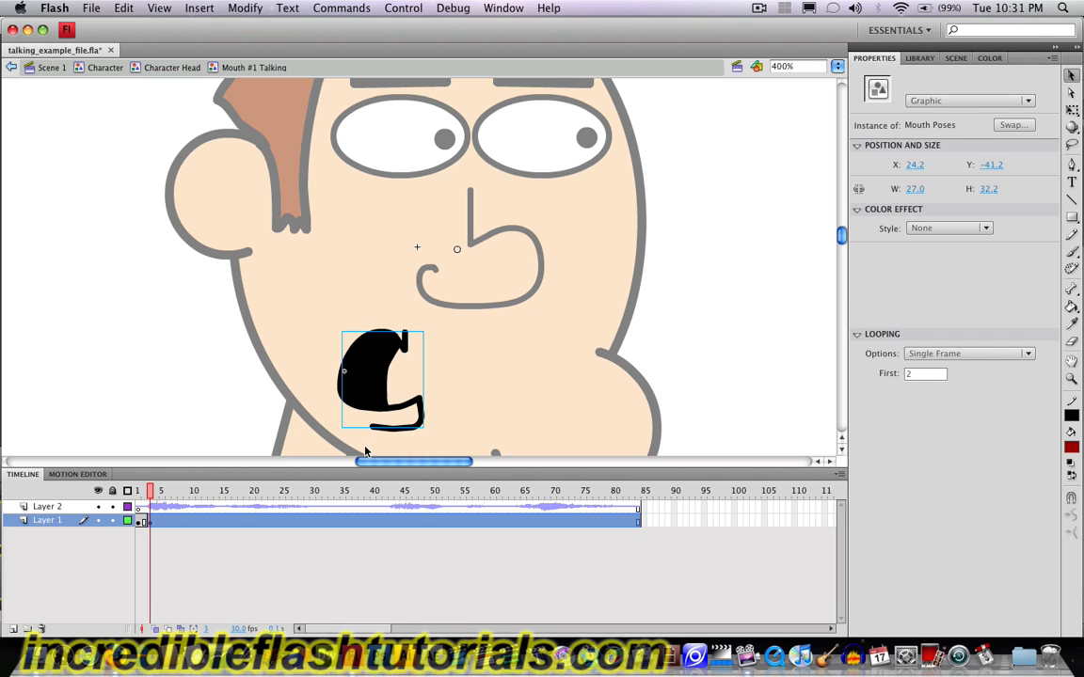
pyautogui.click(139, 522)
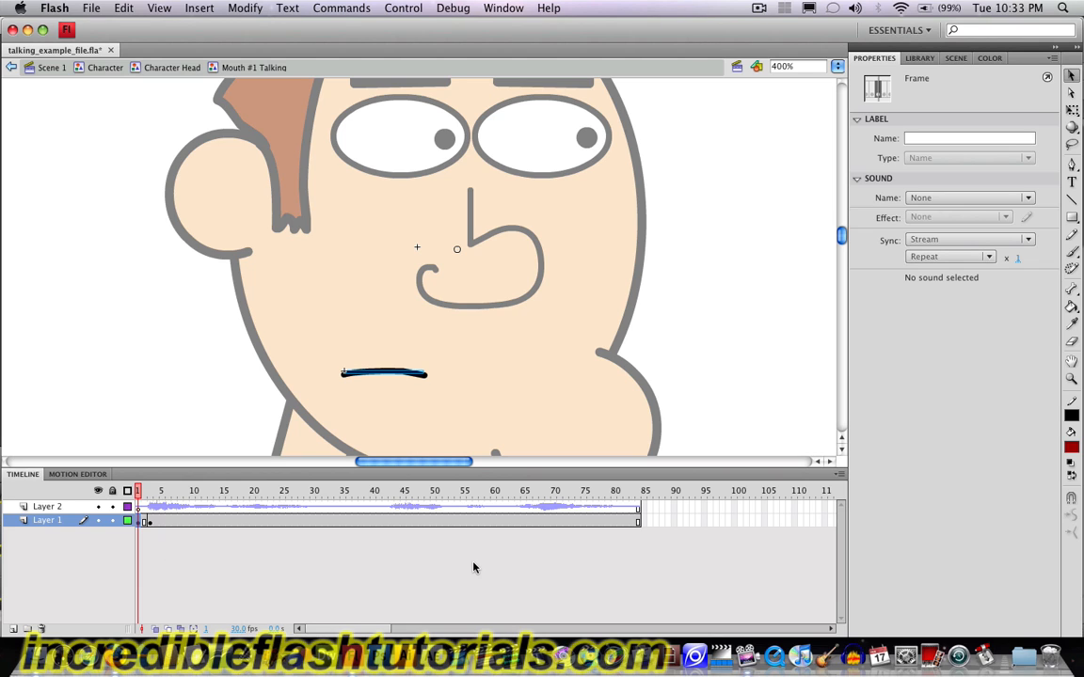
pyautogui.press('Return')
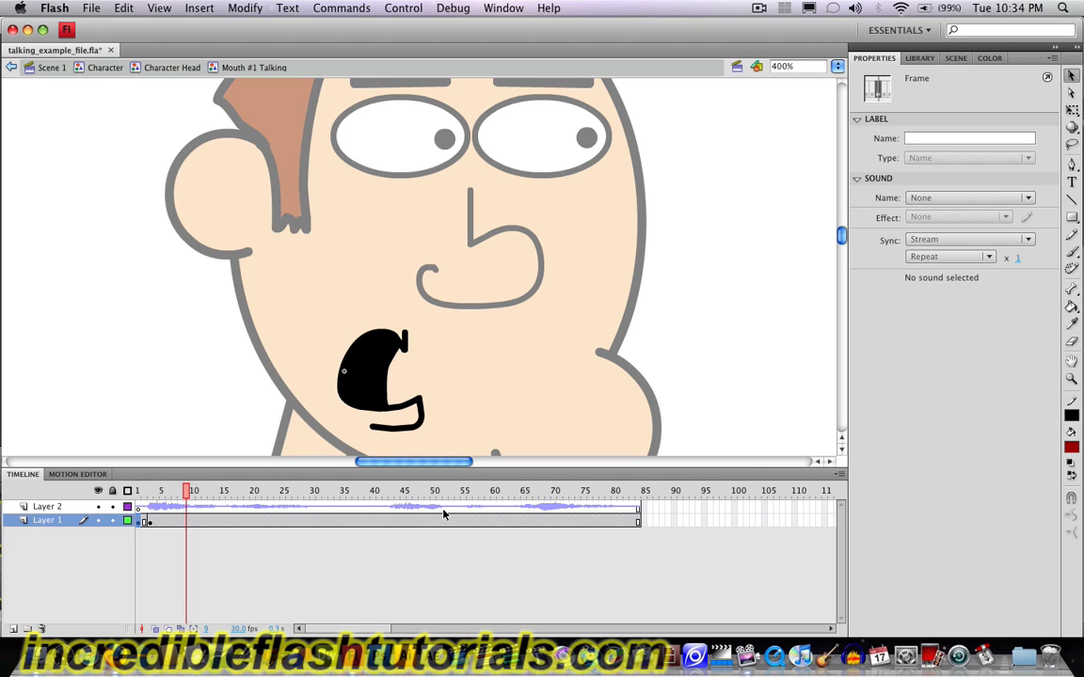
# Step: Insert a keyframe at frame 6 inside the Mouth Poses symbol and delete the mouth drawing copied onto it
pyautogui.click(368, 390)
pyautogui.doubleClick(368, 391)
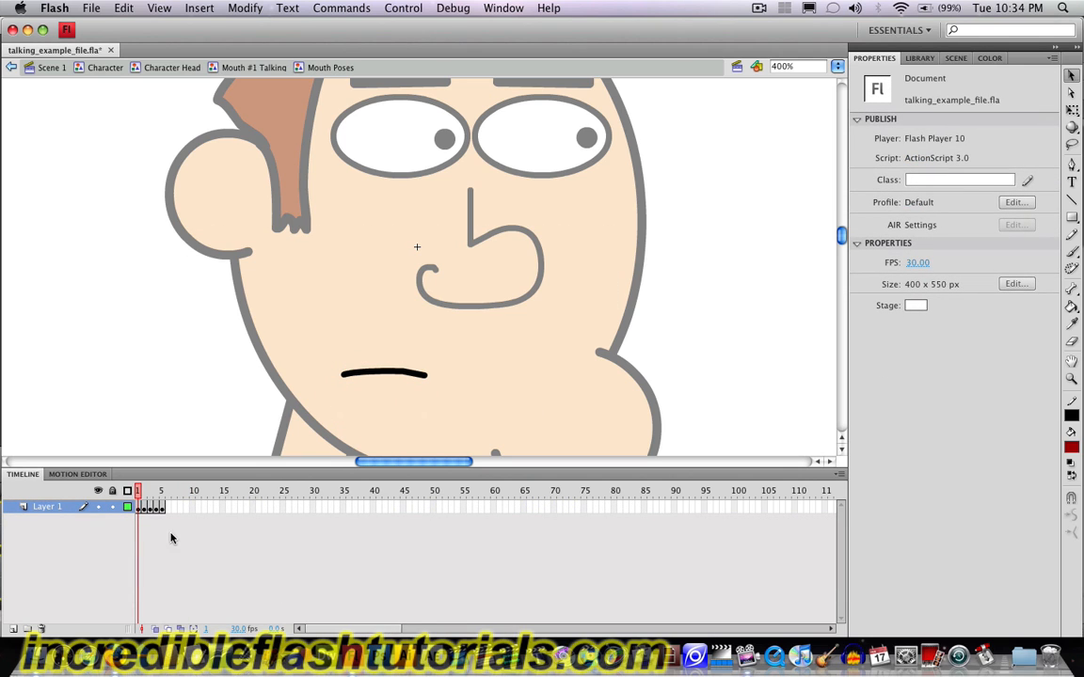
pyautogui.rightClick(161, 507)
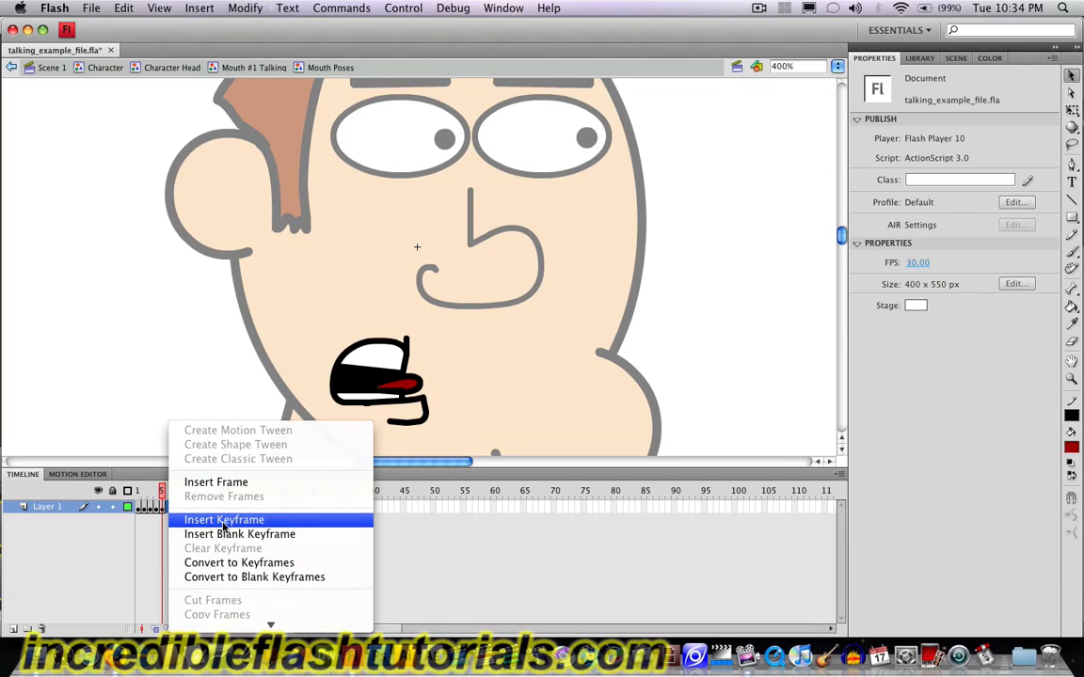
pyautogui.click(223, 519)
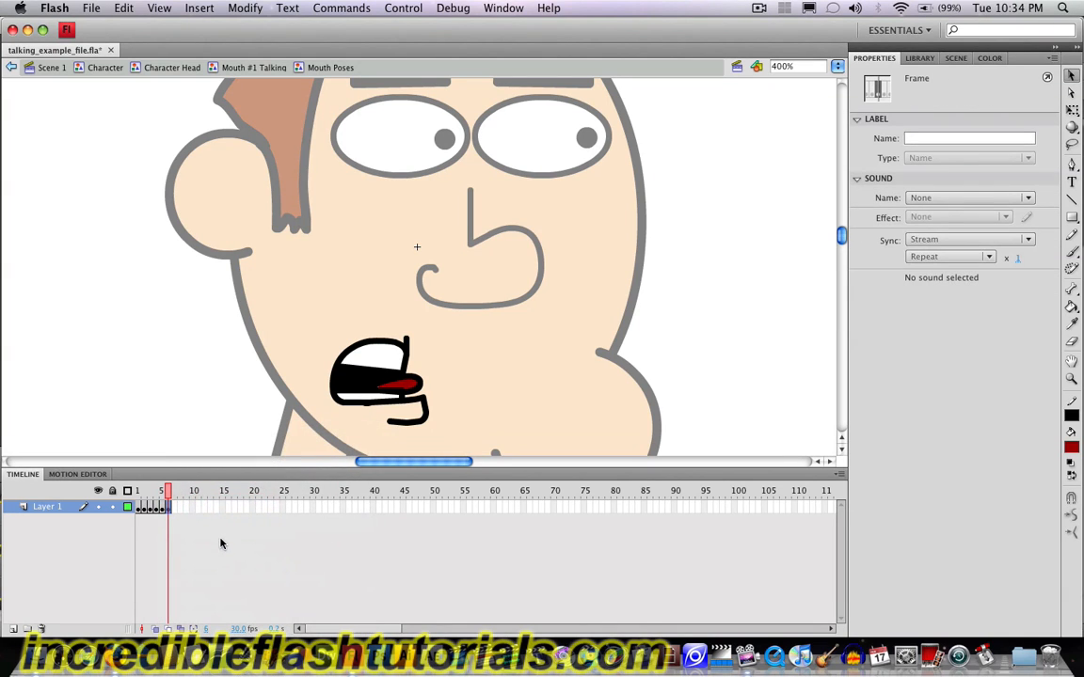
pyautogui.click(163, 517)
pyautogui.click(172, 508)
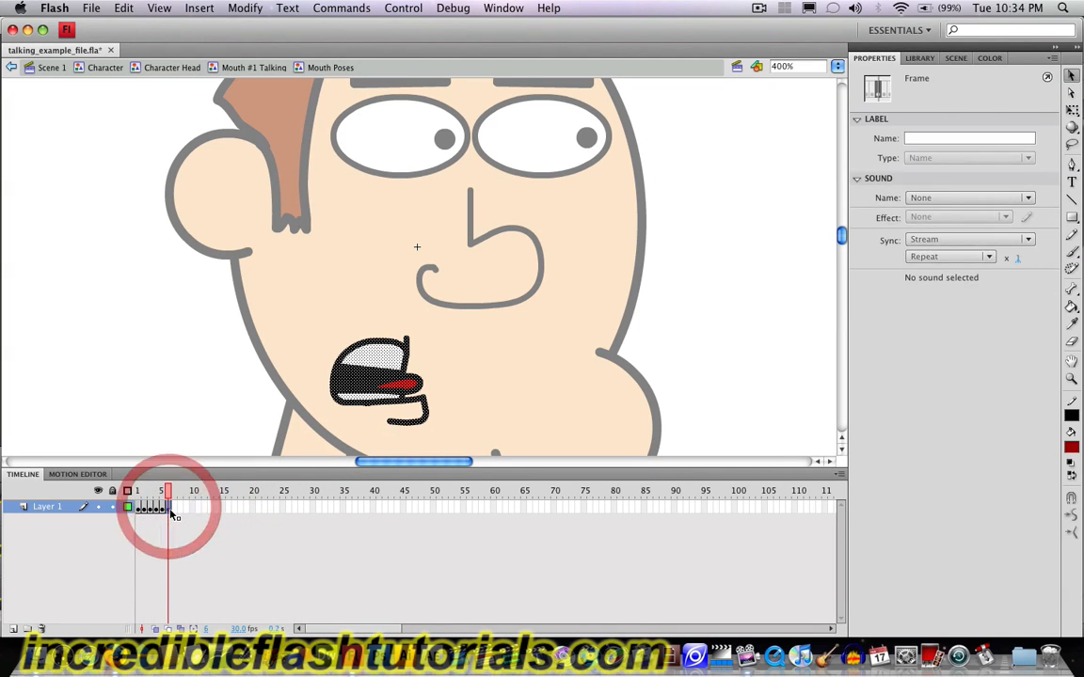
pyautogui.click(172, 516)
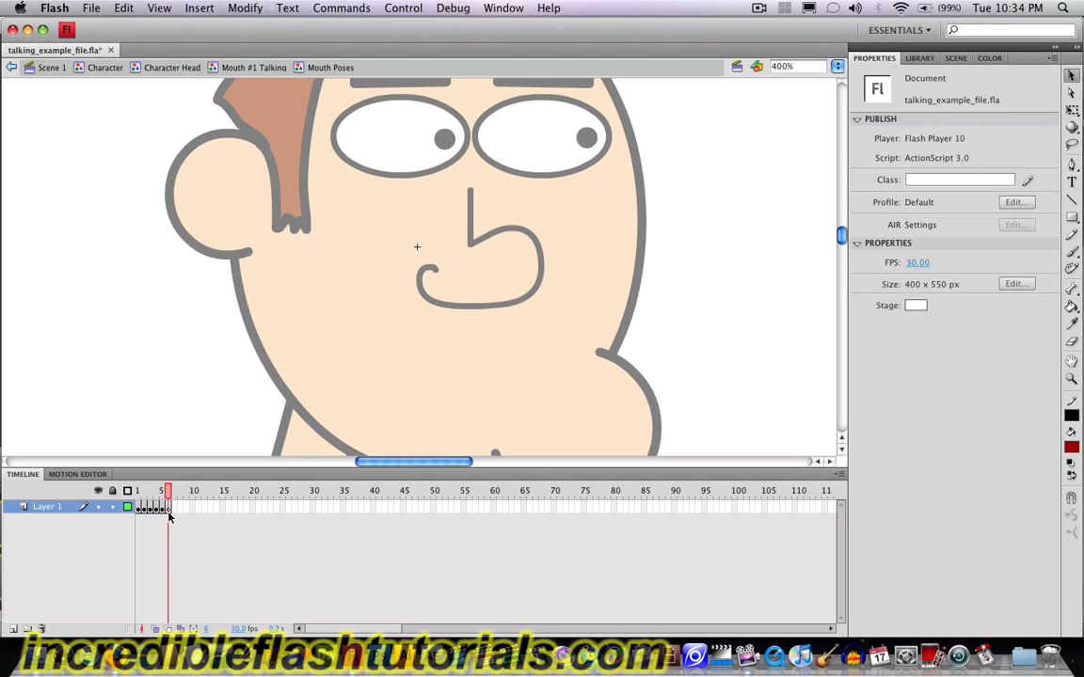
# Step: Draw a new open mouth outline below the nose on frame 6 of Mouth Poses with the Pencil tool, and fill it with black
pyautogui.click(1071, 235)
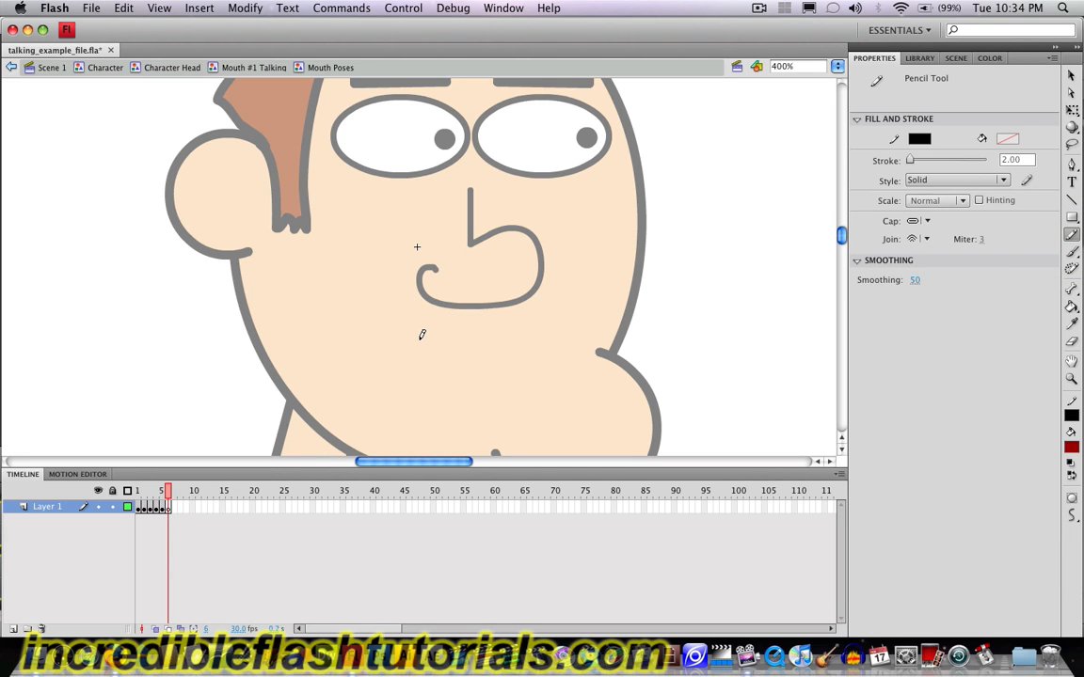
pyautogui.moveTo(416, 320)
pyautogui.mouseDown()
pyautogui.moveTo(371, 329)
pyautogui.moveTo(342, 353)
pyautogui.moveTo(341, 373)
pyautogui.moveTo(358, 381)
pyautogui.moveTo(422, 378)
pyautogui.moveTo(423, 400)
pyautogui.moveTo(379, 404)
pyautogui.mouseUp()
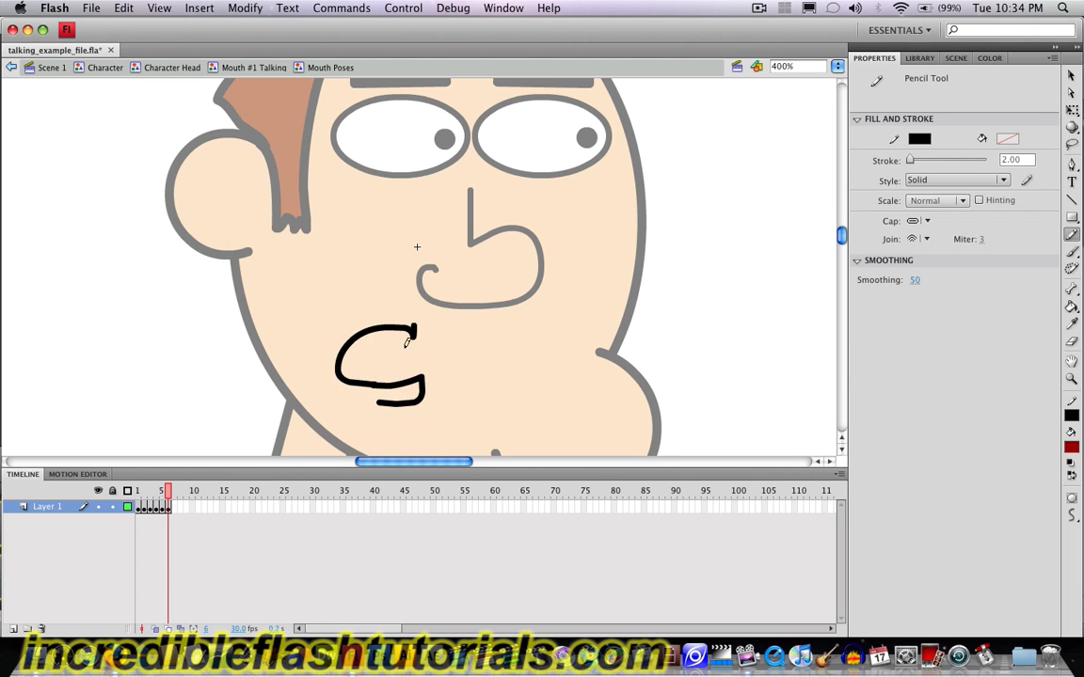
pyautogui.moveTo(414, 326)
pyautogui.mouseDown()
pyautogui.moveTo(397, 358)
pyautogui.moveTo(408, 381)
pyautogui.mouseUp()
pyautogui.click(1071, 307)
pyautogui.click(1071, 448)
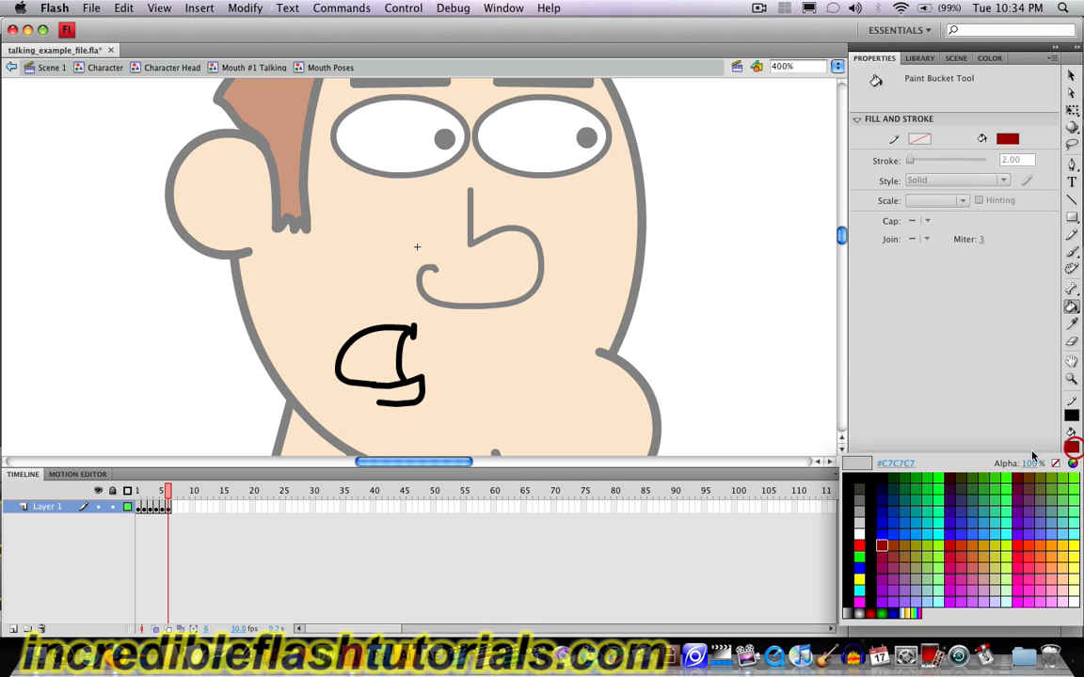
pyautogui.click(845, 470)
pyautogui.click(377, 340)
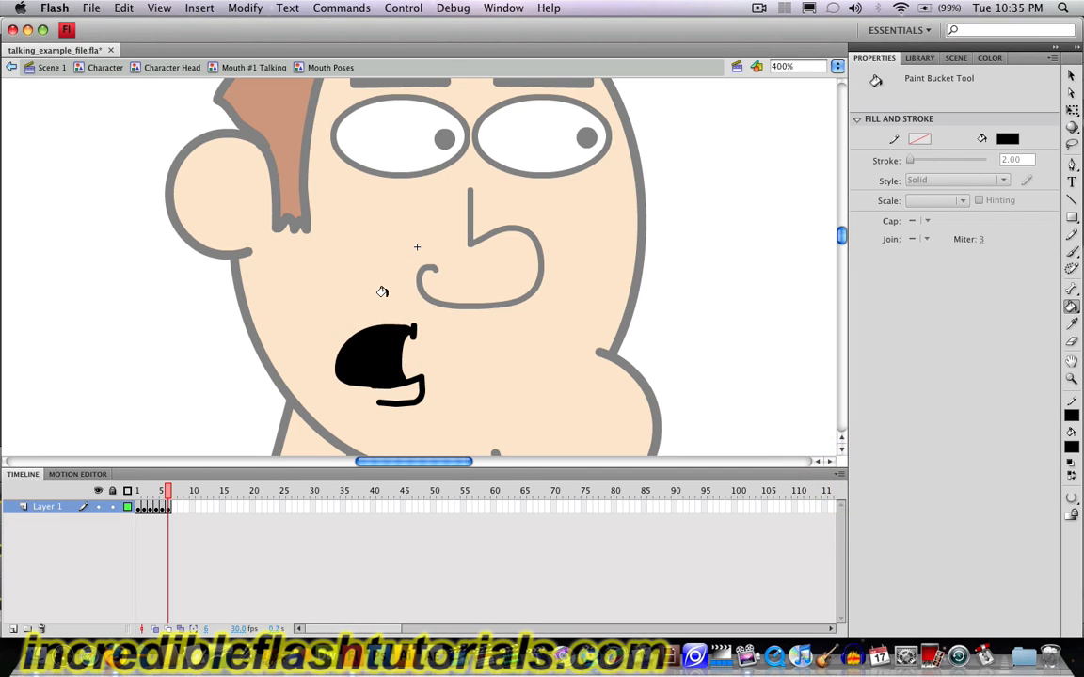
# Step: Return to the Mouth #1 Talking symbol and insert a keyframe at frame 9 of Layer 1
pyautogui.click(253, 72)
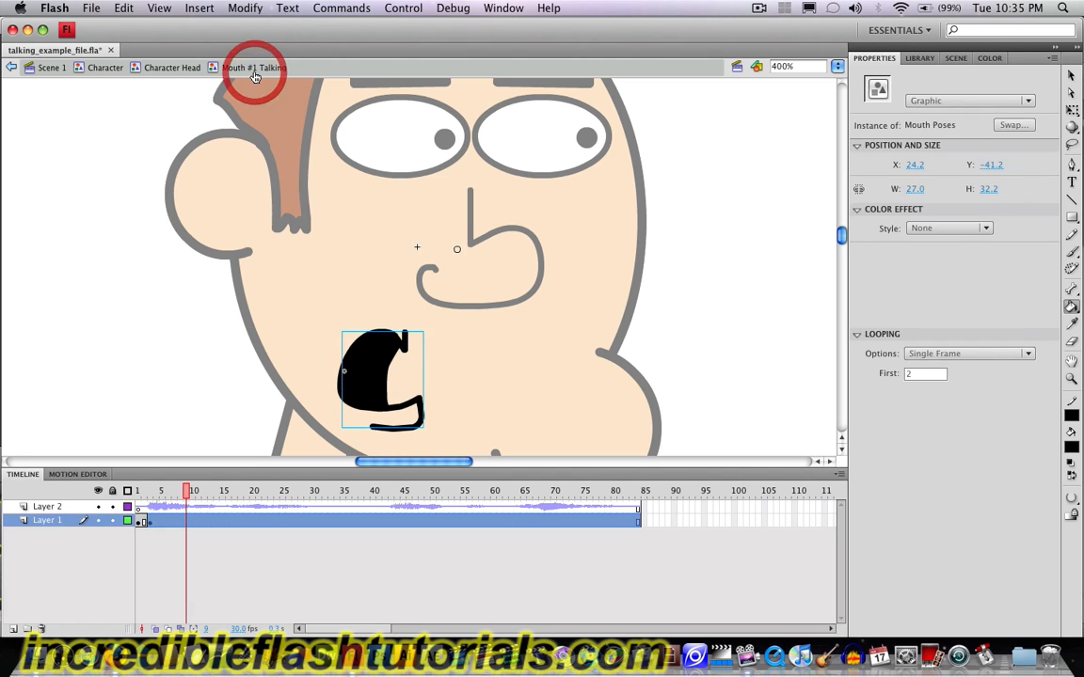
pyautogui.click(1071, 75)
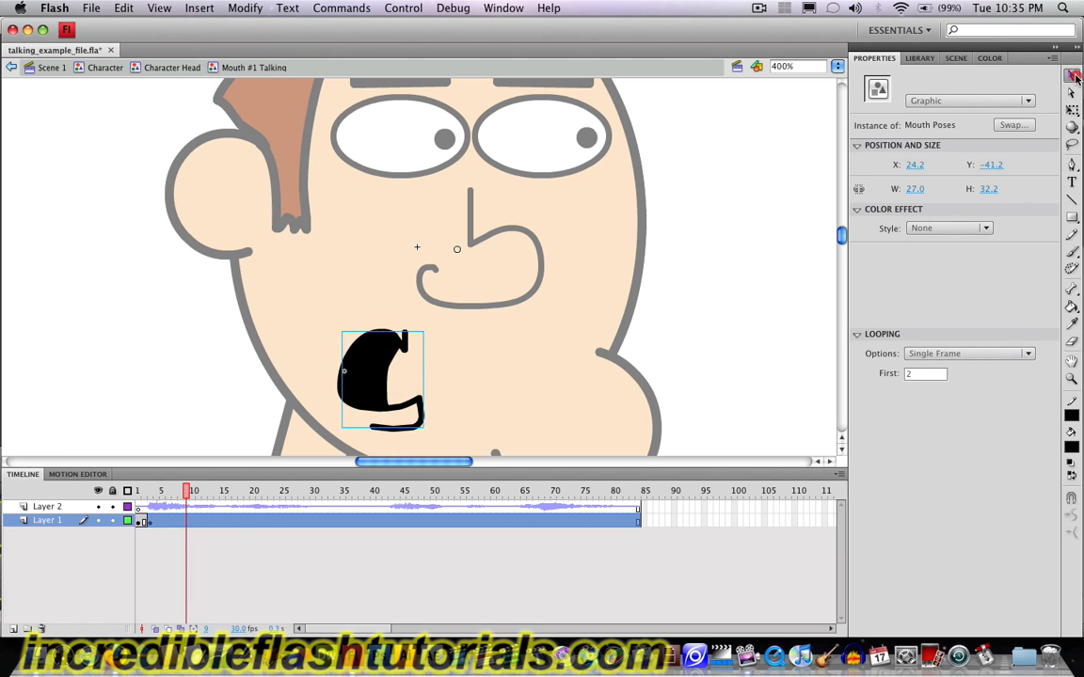
pyautogui.click(209, 562)
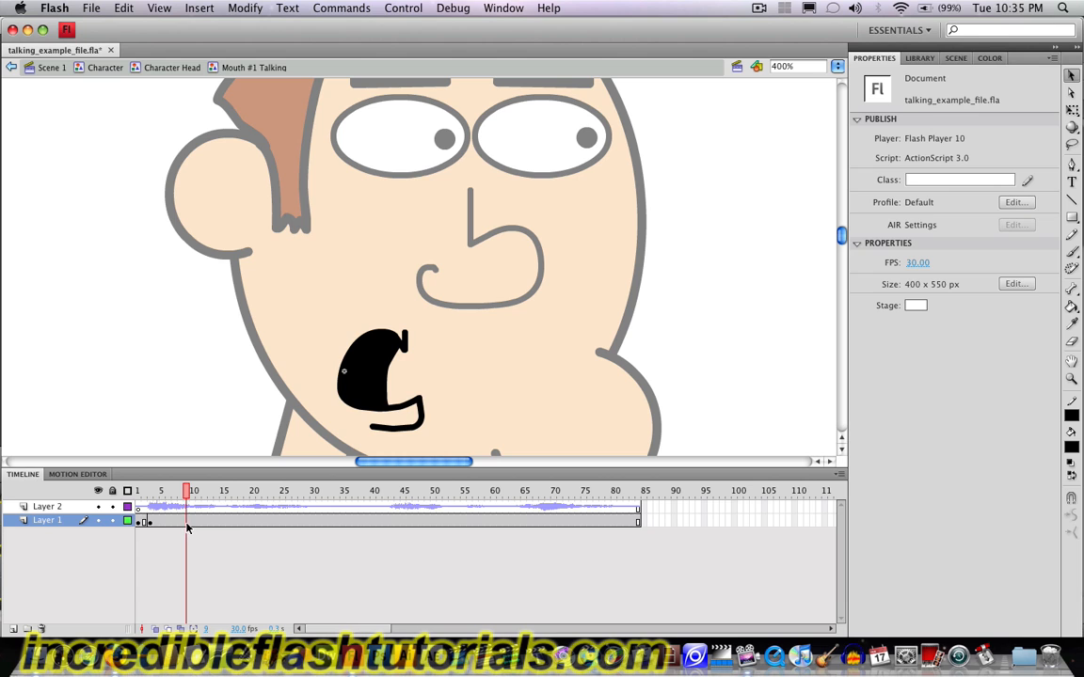
pyautogui.rightClick(187, 523)
pyautogui.click(260, 493)
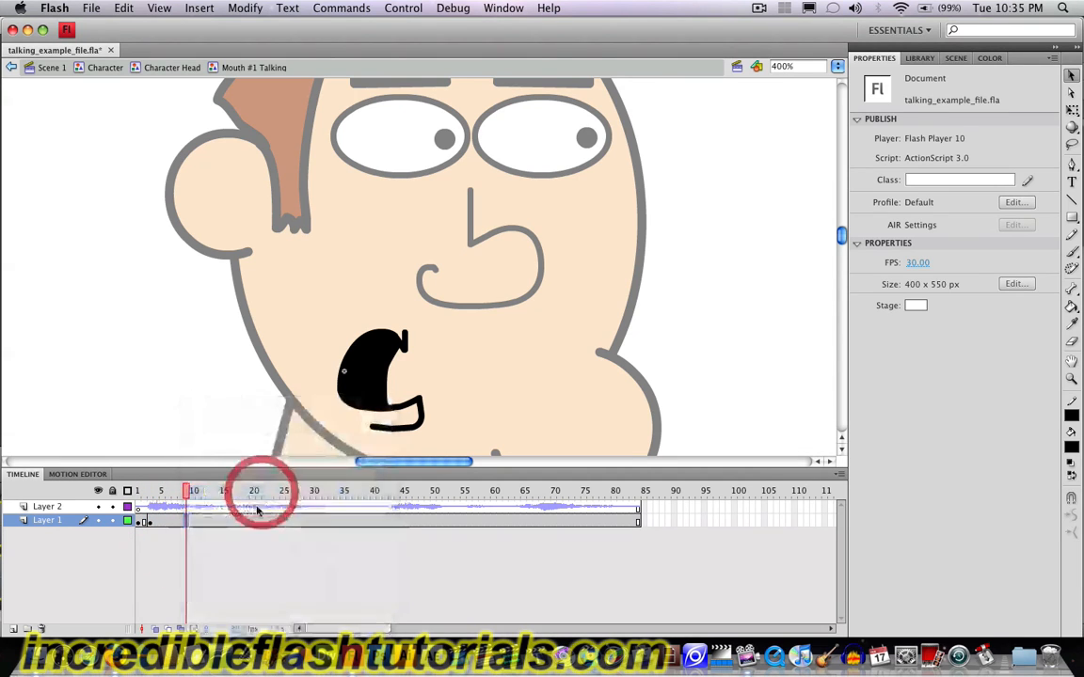
# Step: Set the first frame of the mouth instance at frame 9 to 6
pyautogui.click(374, 390)
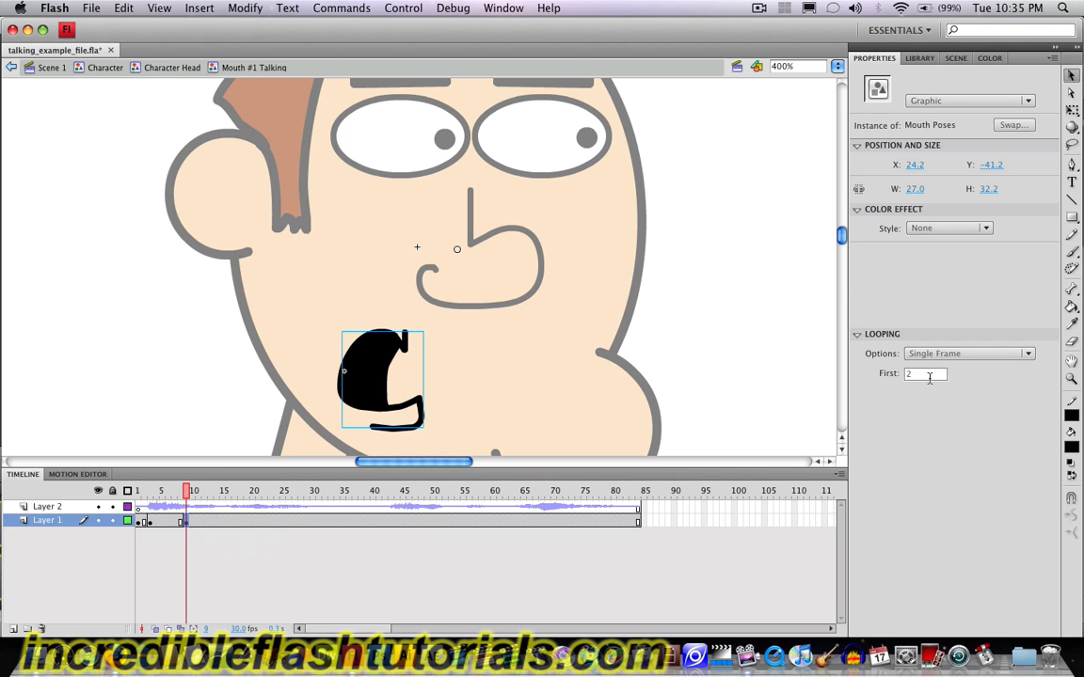
pyautogui.click(926, 375)
pyautogui.write('6')
pyautogui.press('Return')
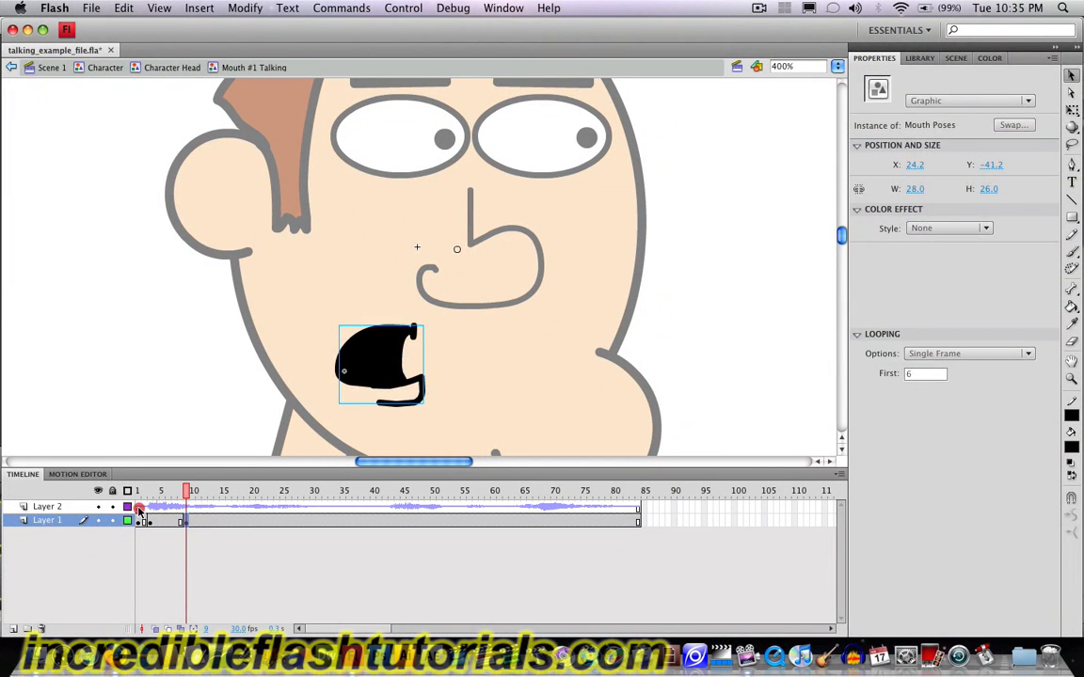
# Step: Play the sound from frame 1 up to frame 15 and insert a keyframe there on Layer 1
pyautogui.click(138, 508)
pyautogui.press('Return')
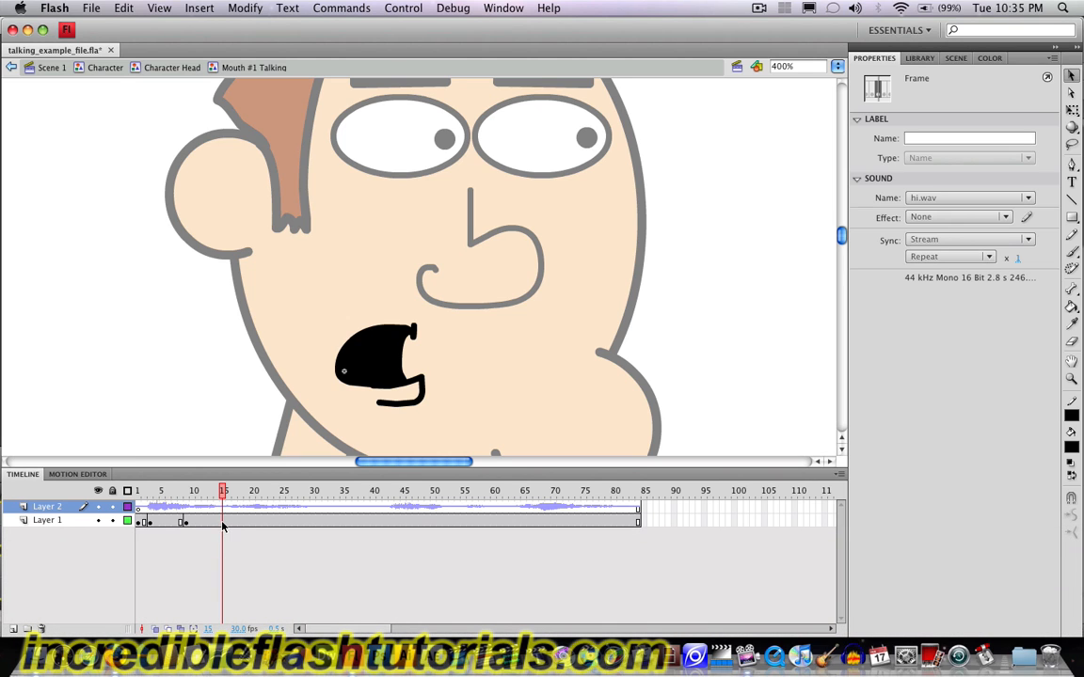
pyautogui.rightClick(223, 522)
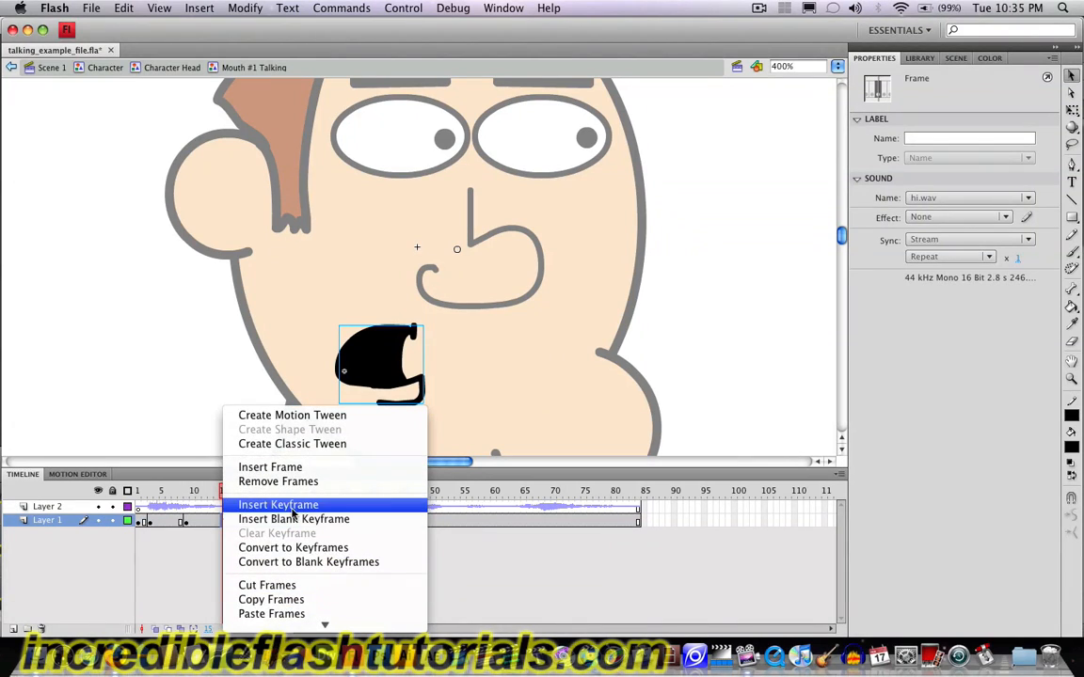
pyautogui.click(299, 506)
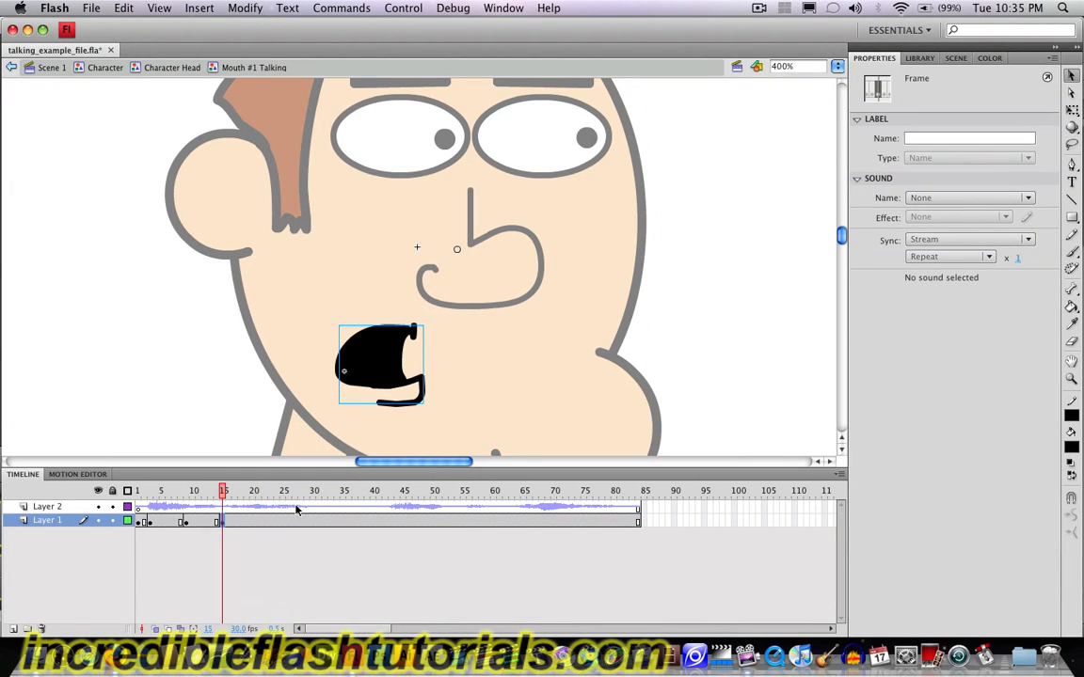
# Step: Set the first frame of the mouth instance at frame 15 to 5
pyautogui.click(357, 373)
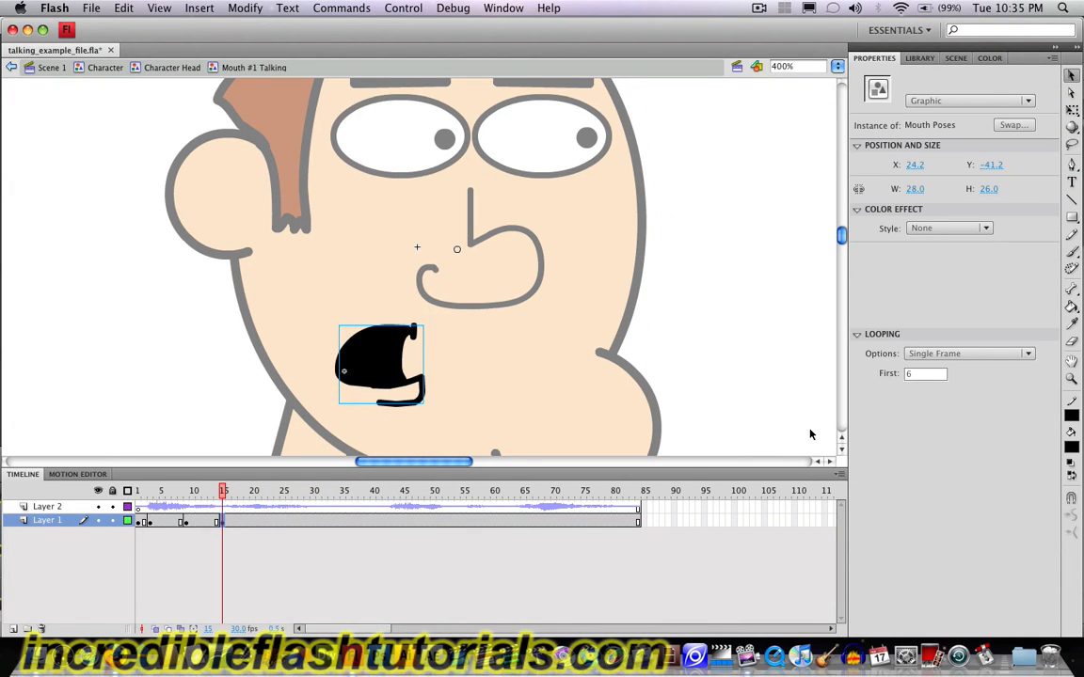
pyautogui.click(934, 374)
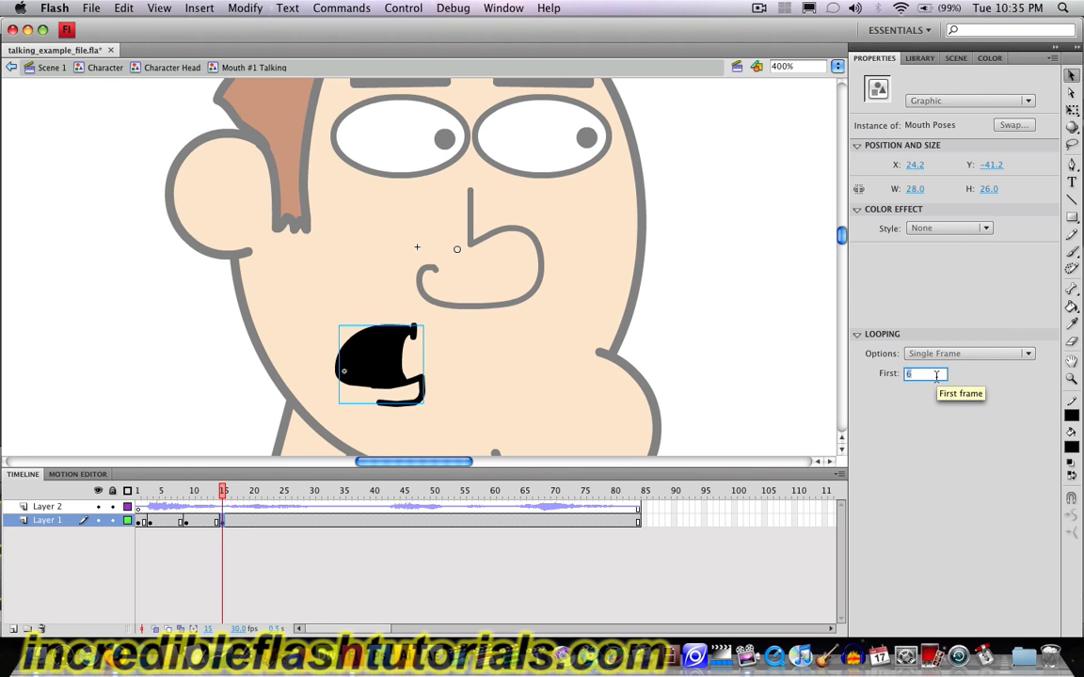
pyautogui.write('5')
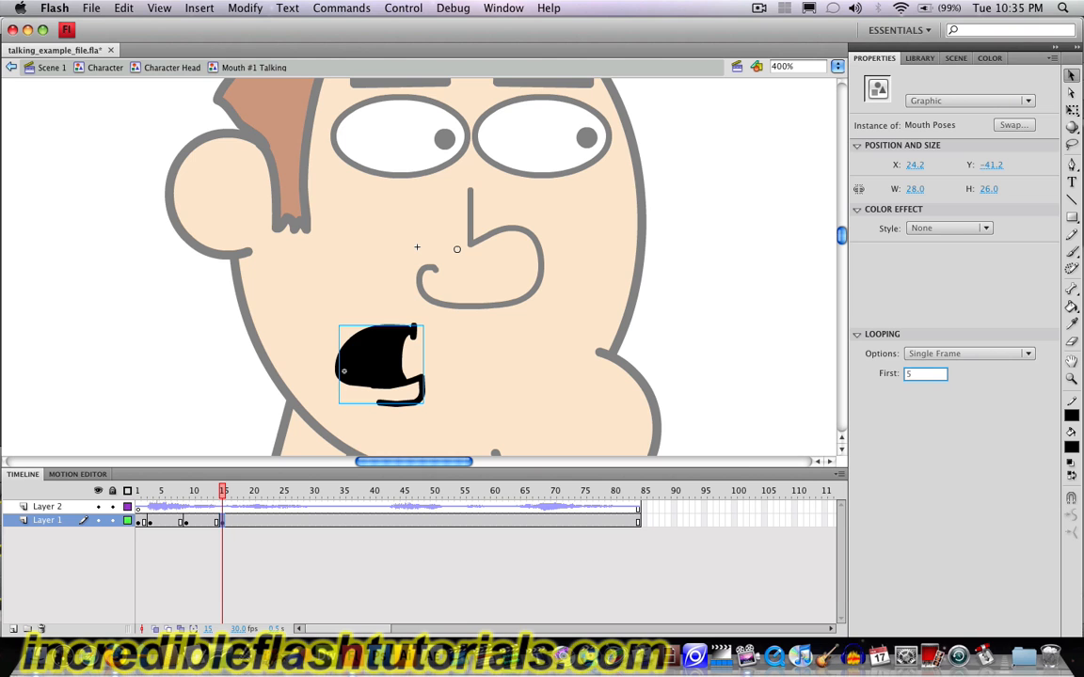
pyautogui.press('Return')
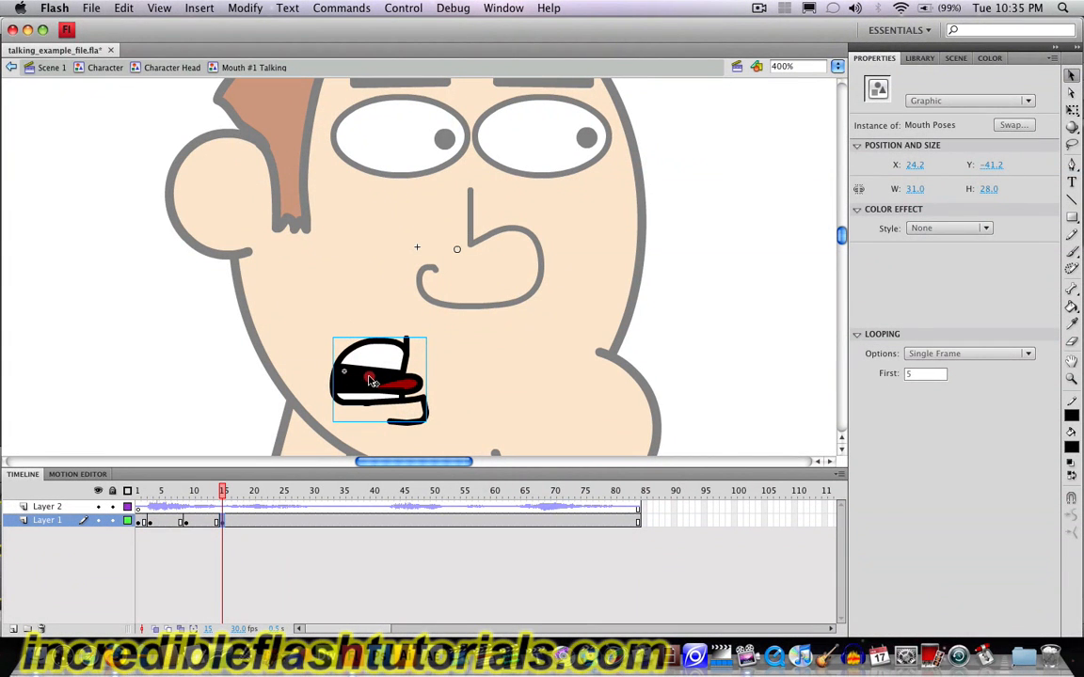
# Step: Move the mouth at frame 15 straight up to about Y -46.2
pyautogui.press('Up')
pyautogui.press('Up')
pyautogui.press('Up')
pyautogui.press('Up')
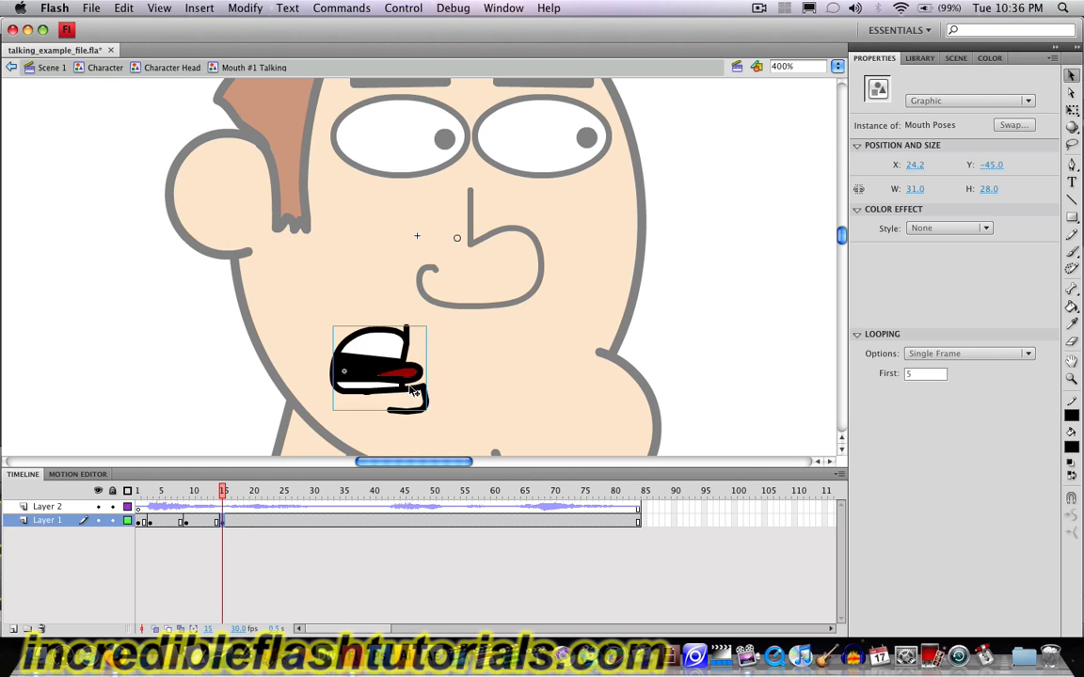
pyautogui.moveTo(381, 362); pyautogui.dragTo(381, 357)
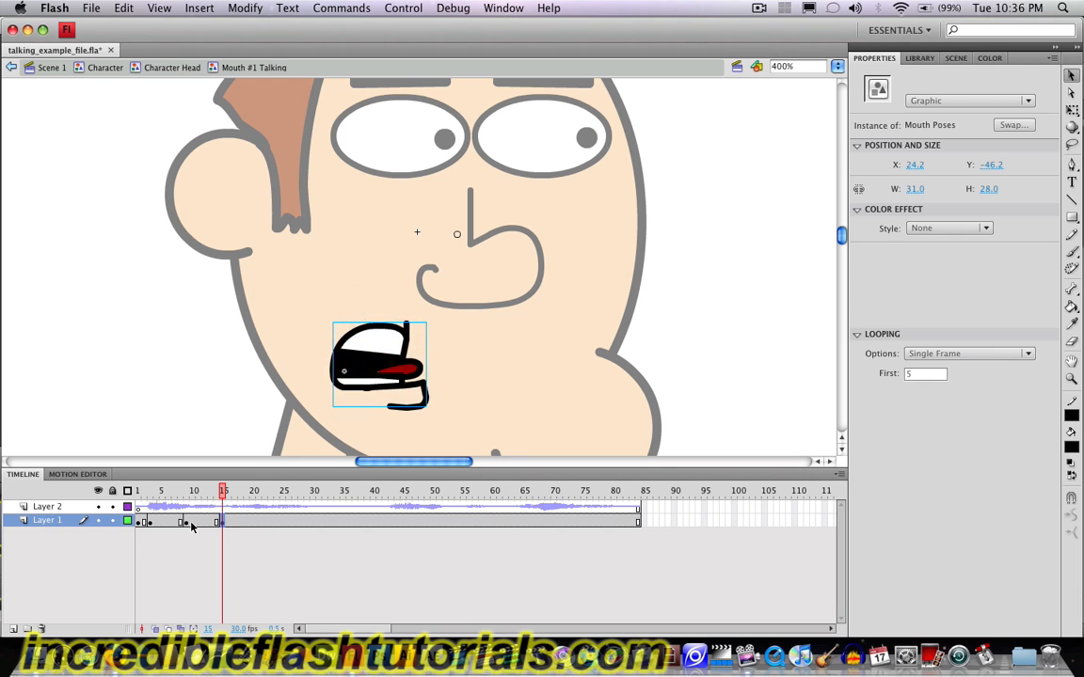
# Step: Raise the mouth at the frame 3 keyframe to about Y -42.5 and play the animation from frame 1
pyautogui.click(188, 522)
pyautogui.click(153, 523)
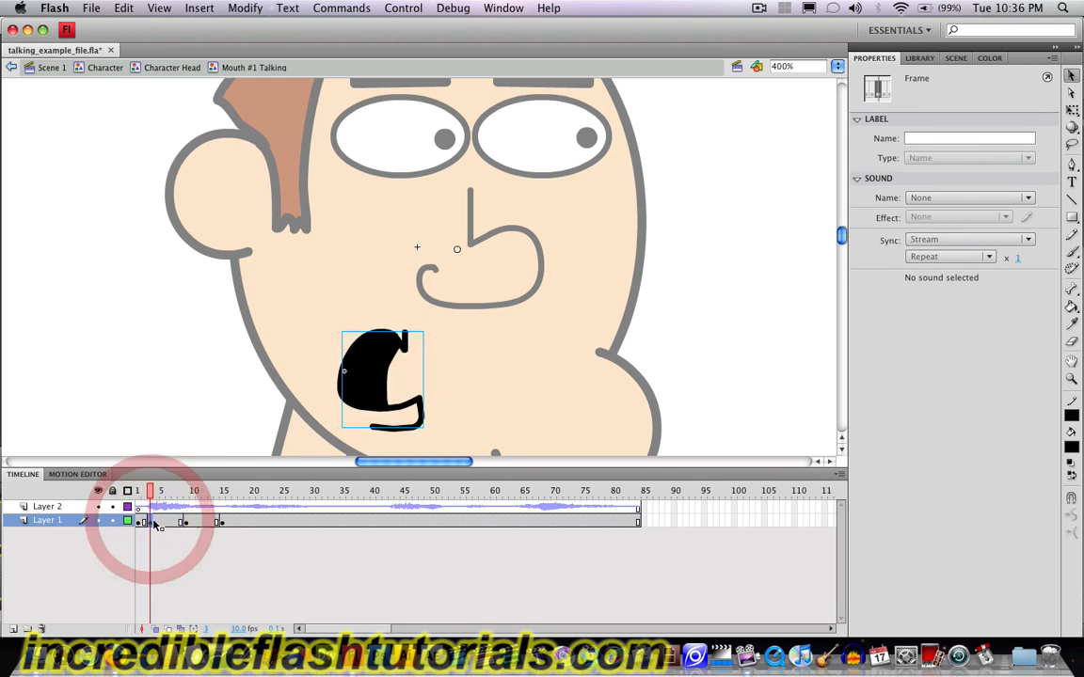
pyautogui.moveTo(369, 380); pyautogui.dragTo(368, 376)
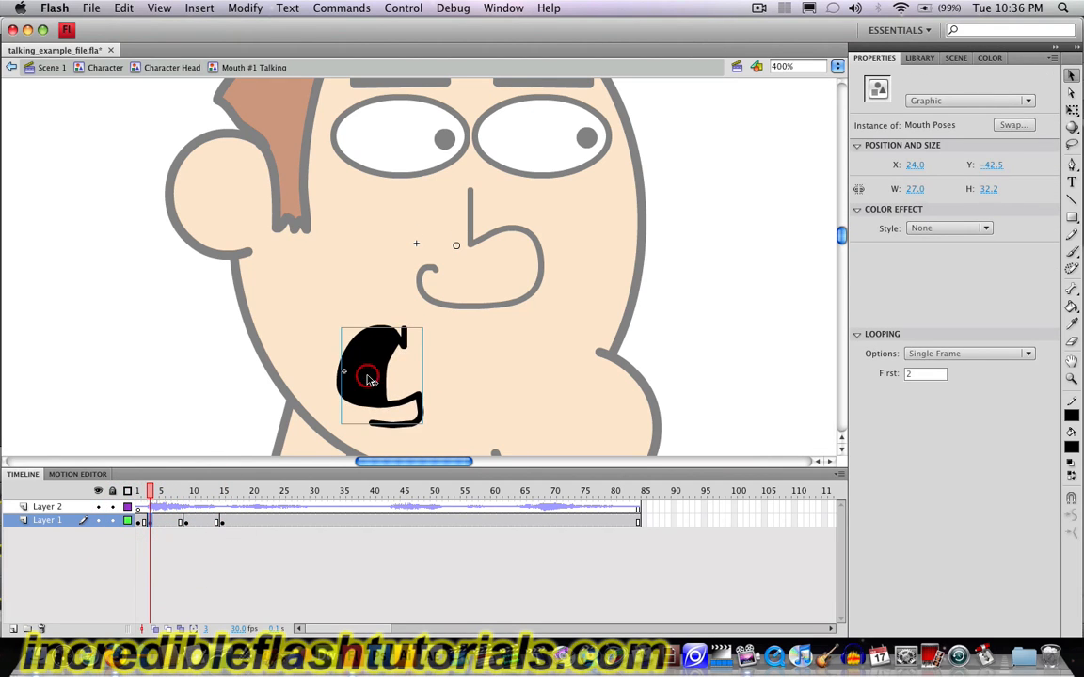
pyautogui.click(135, 522)
pyautogui.click(141, 522)
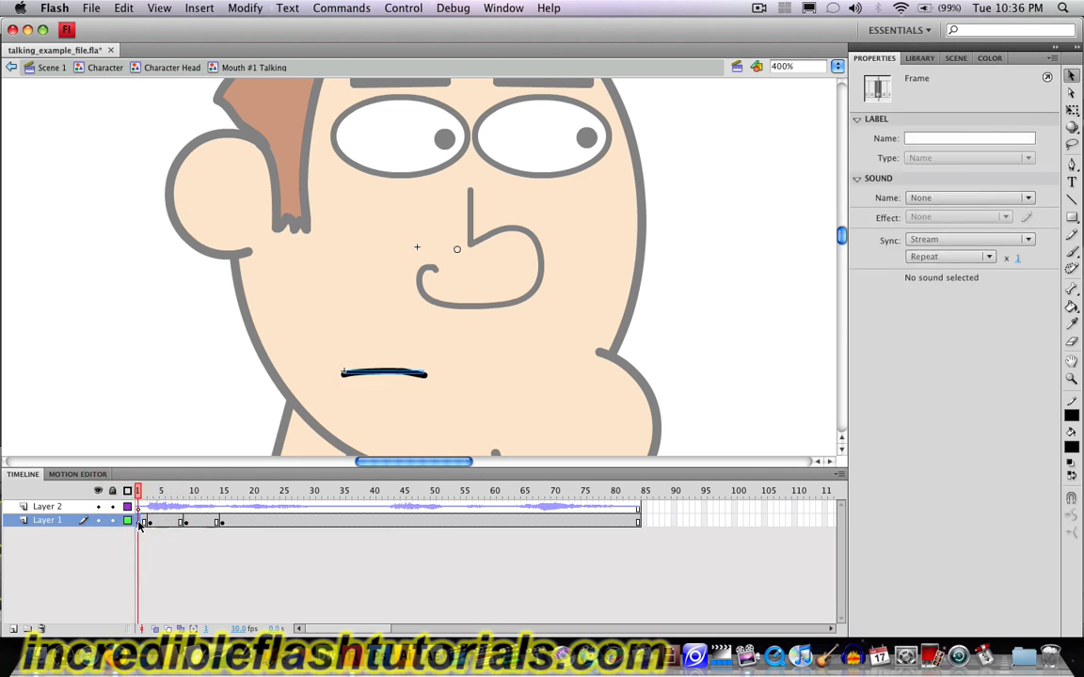
pyautogui.press('Return')
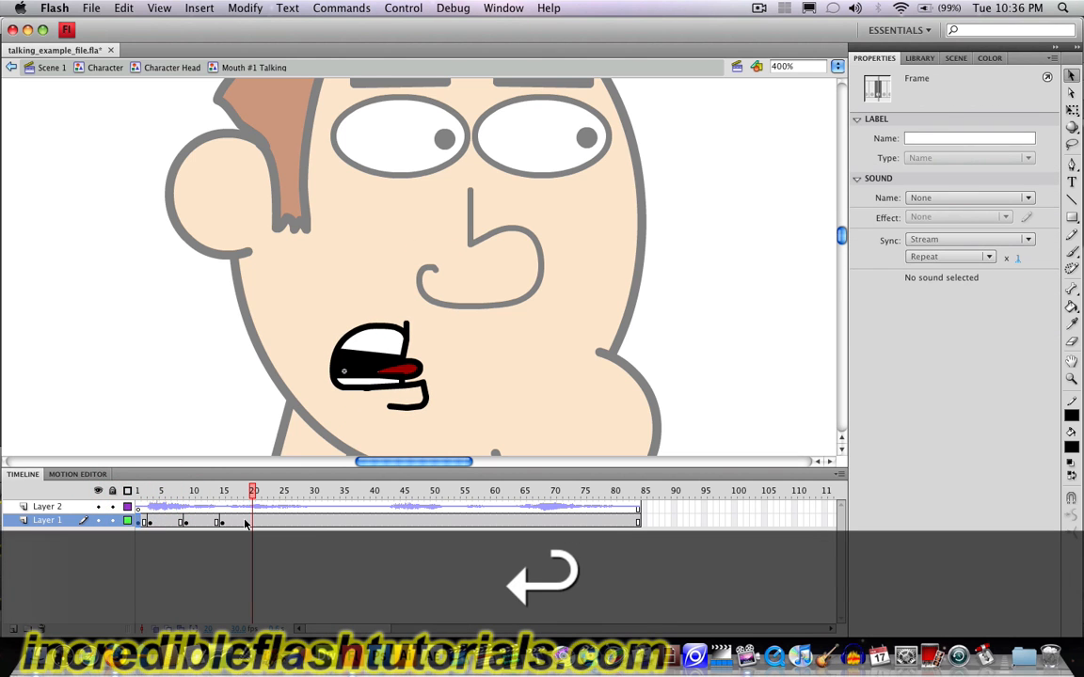
# Step: Insert a keyframe at frame 19 on Layer 1 and set the mouth instance's first frame to 6
pyautogui.rightClick(245, 525)
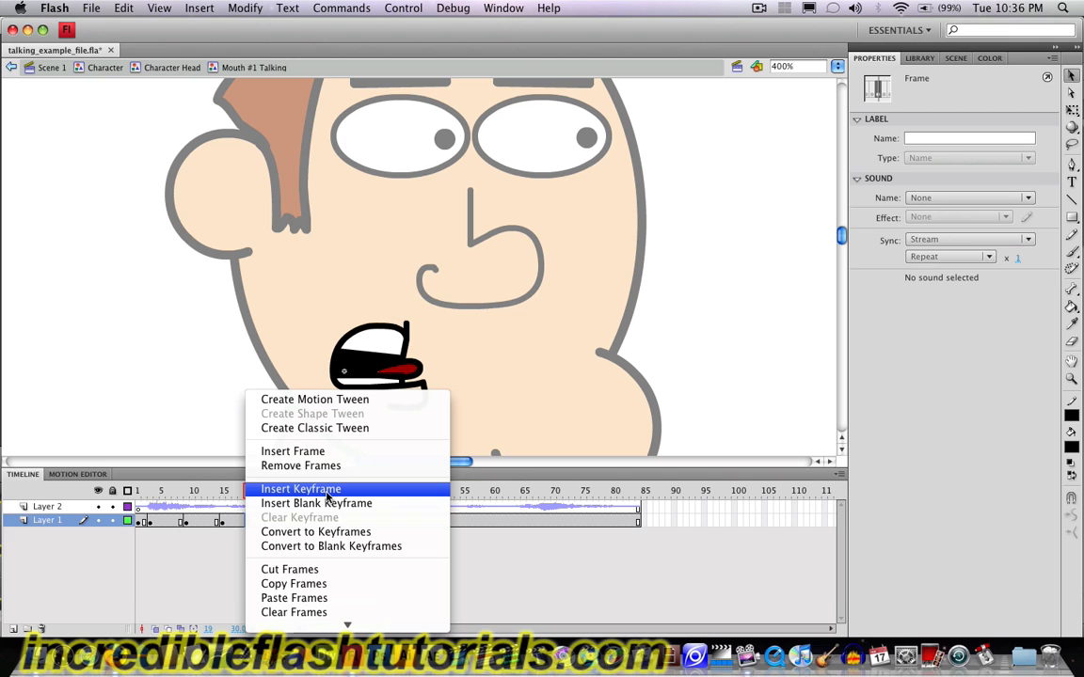
pyautogui.click(327, 491)
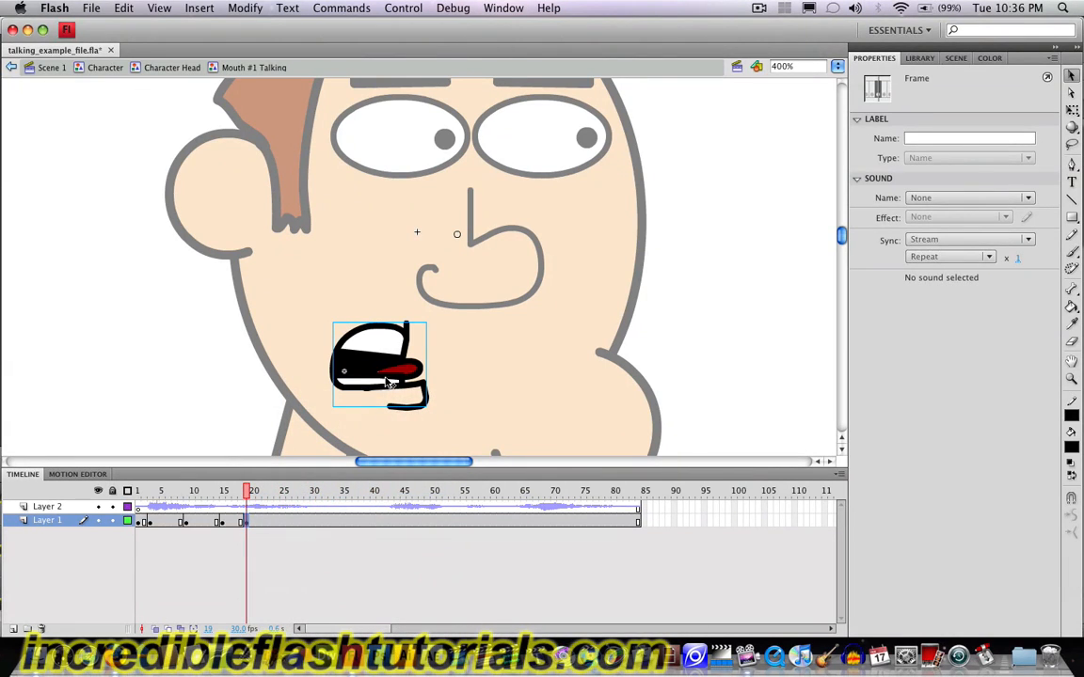
pyautogui.click(386, 353)
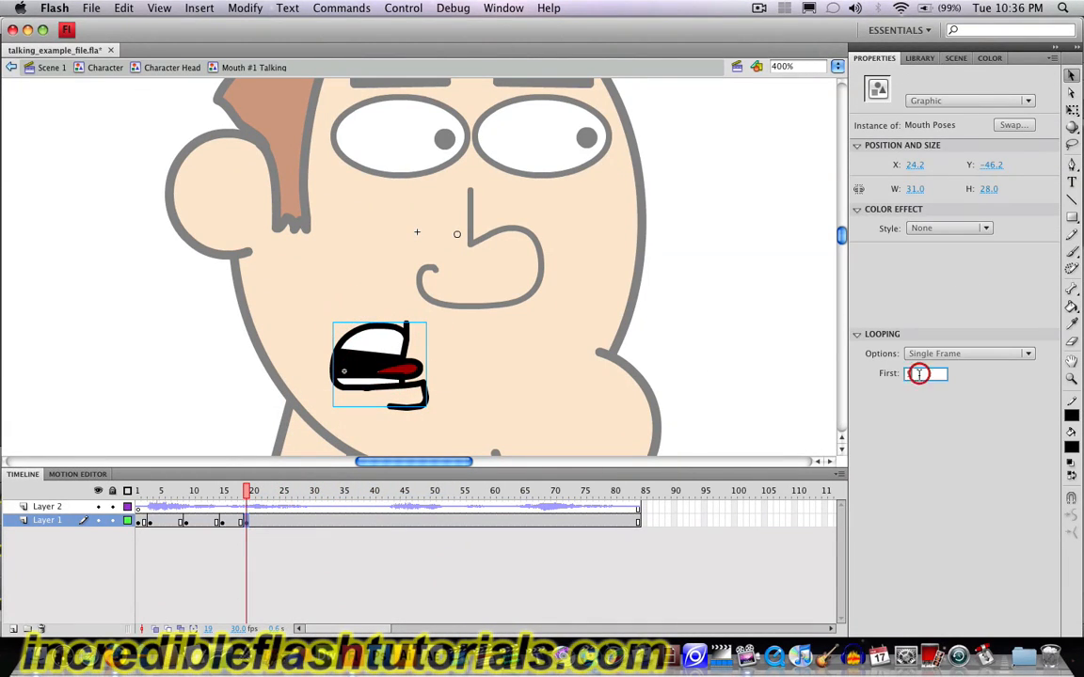
pyautogui.click(919, 373)
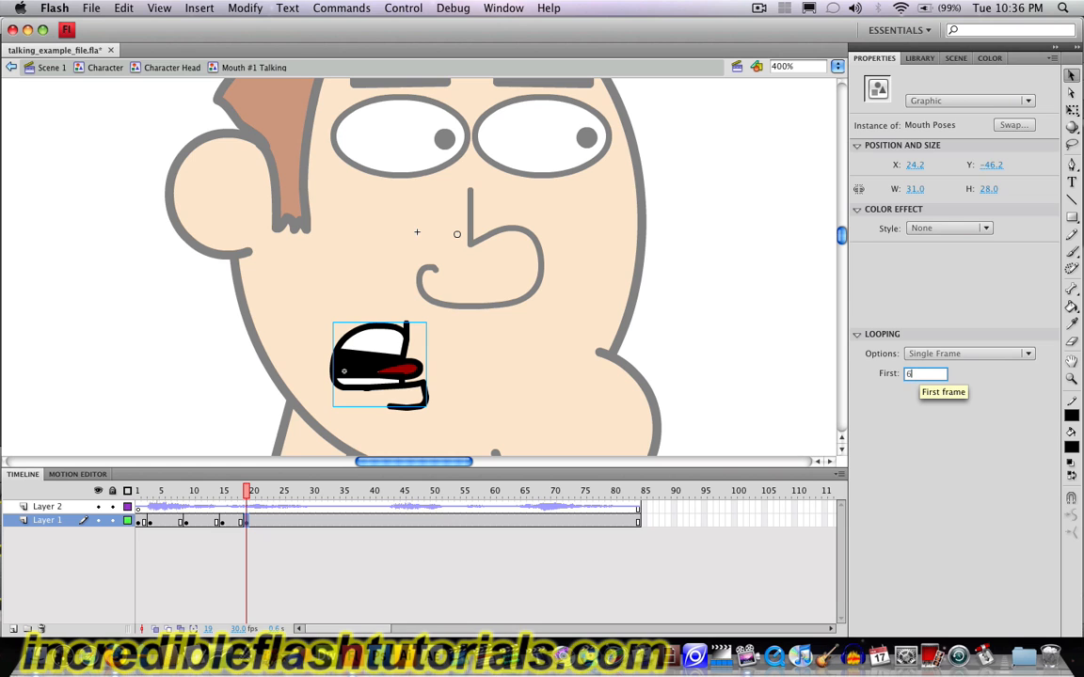
pyautogui.write('6')
pyautogui.press('Return')
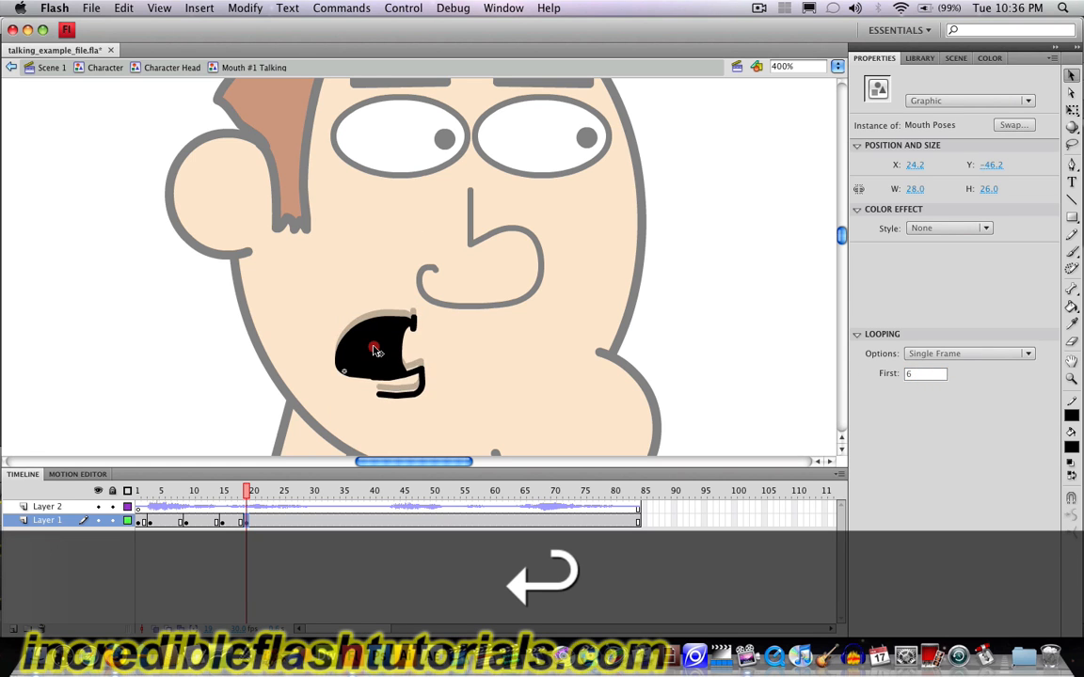
# Step: Lower the mouth at frame 19 to about Y -42.0 and play the animation from frame 1
pyautogui.moveTo(375, 356); pyautogui.dragTo(374, 358)
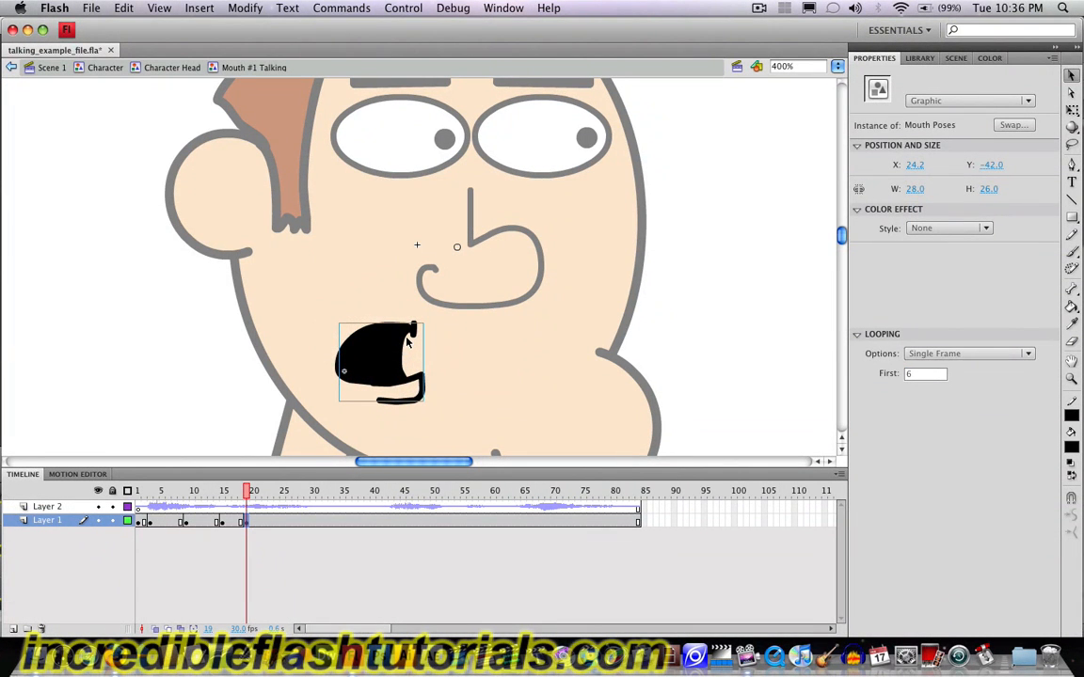
pyautogui.click(138, 525)
pyautogui.press('Return')
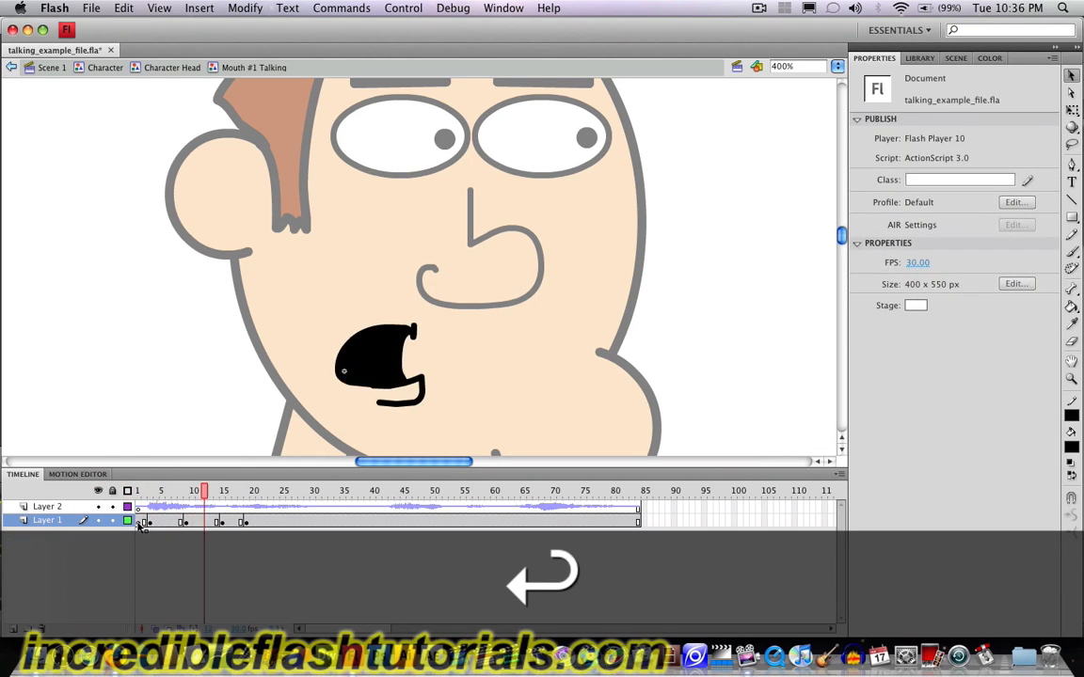
# Step: Insert a keyframe at frame 21 on Layer 1 with the mouth's first frame set to 2, and play back from frame 1
pyautogui.rightClick(261, 525)
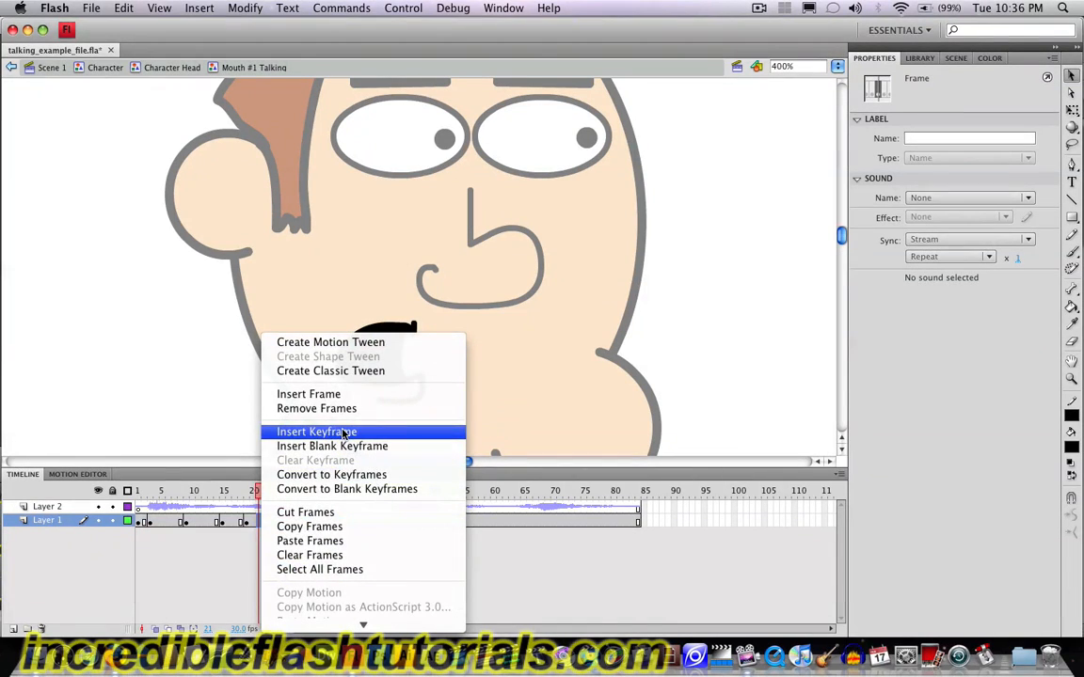
pyautogui.click(329, 432)
pyautogui.click(385, 357)
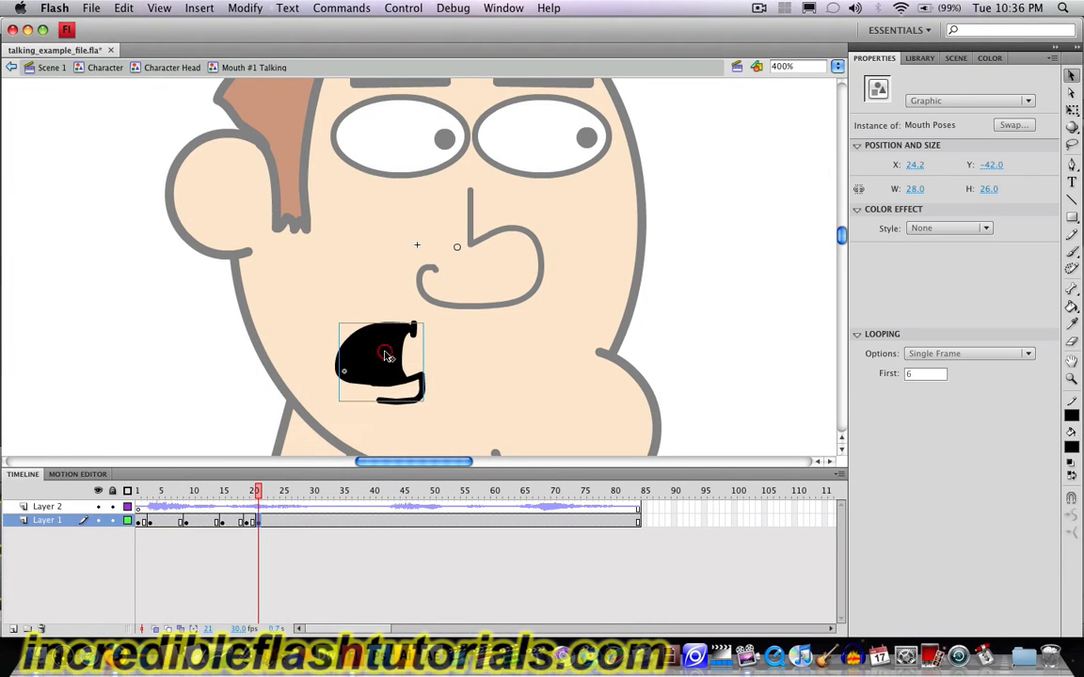
pyautogui.click(921, 374)
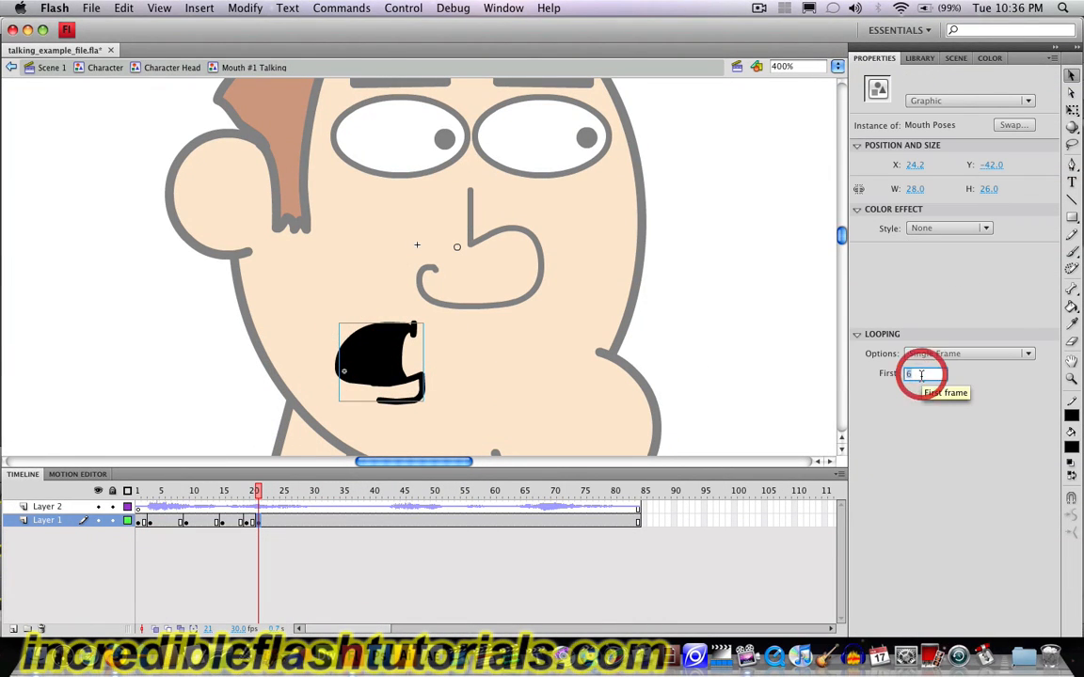
pyautogui.write('1')
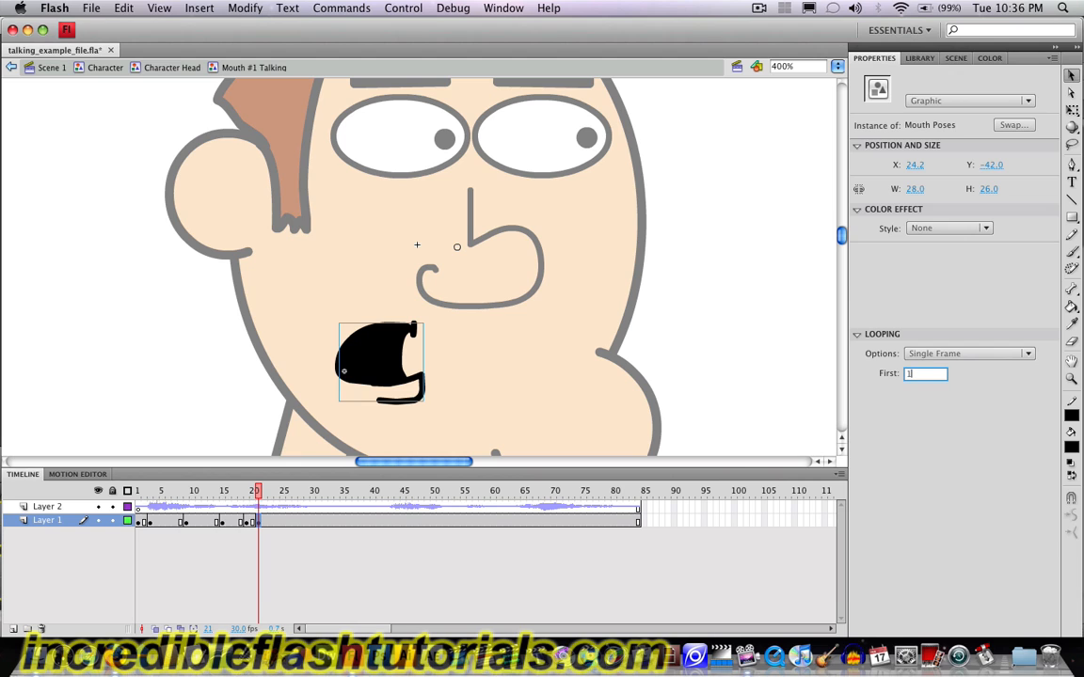
pyautogui.press('BackSpace')
pyautogui.write('2')
pyautogui.press('Return')
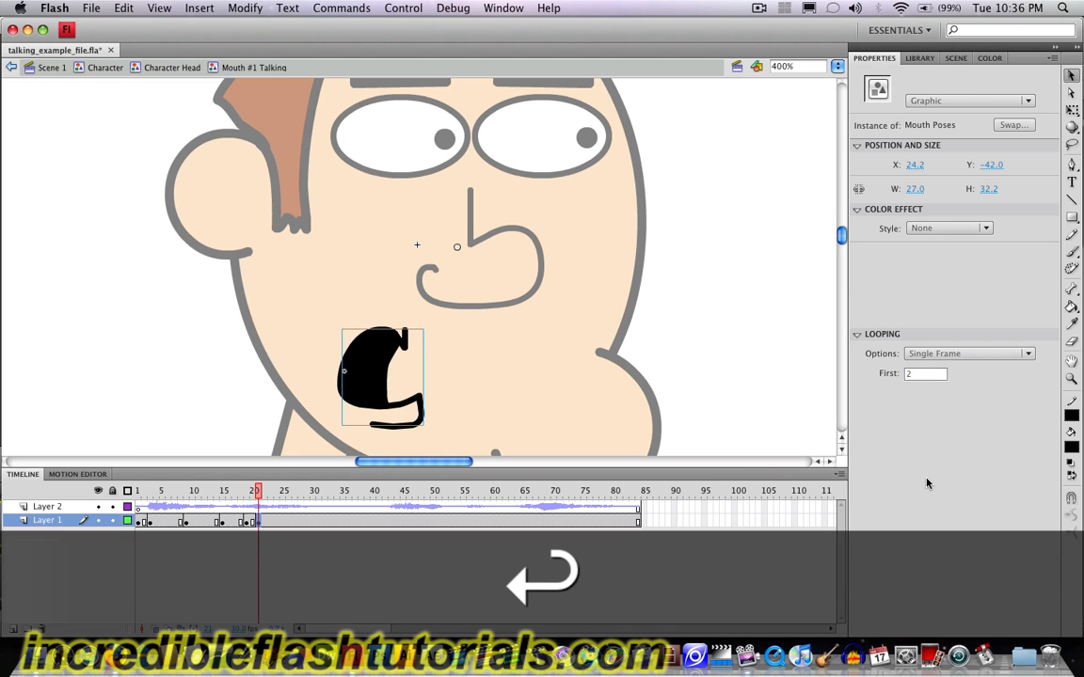
pyautogui.click(138, 507)
pyautogui.press('Return')
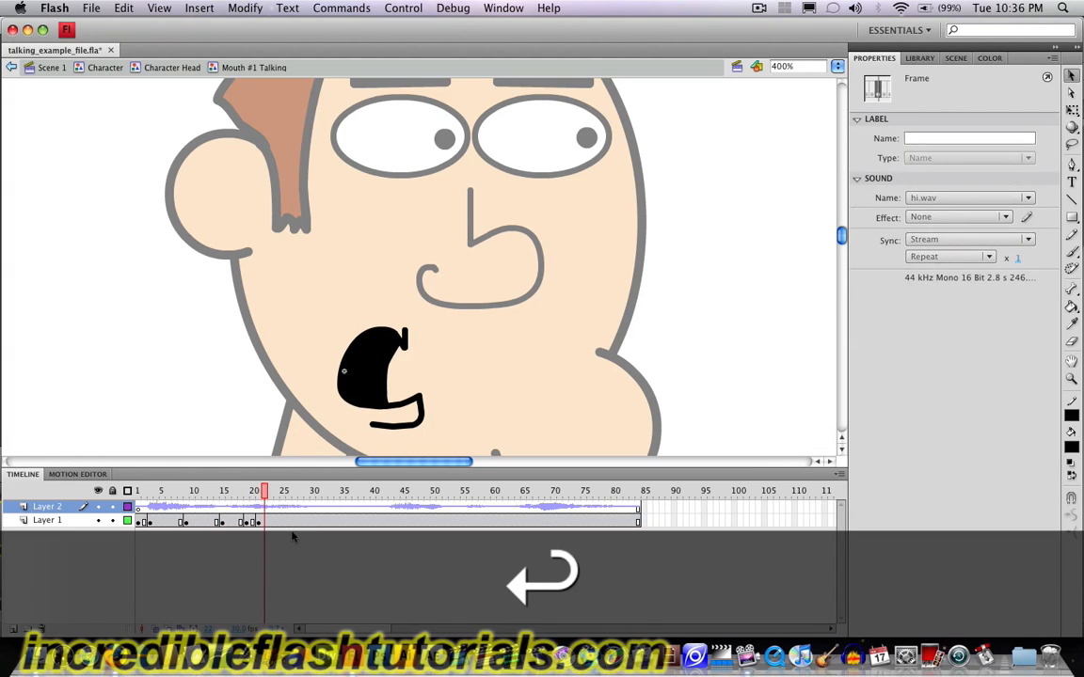
# Step: Insert a keyframe at frame 24 on Layer 1 and set the mouth instance's first frame to 6
pyautogui.click(283, 529)
pyautogui.rightClick(280, 522)
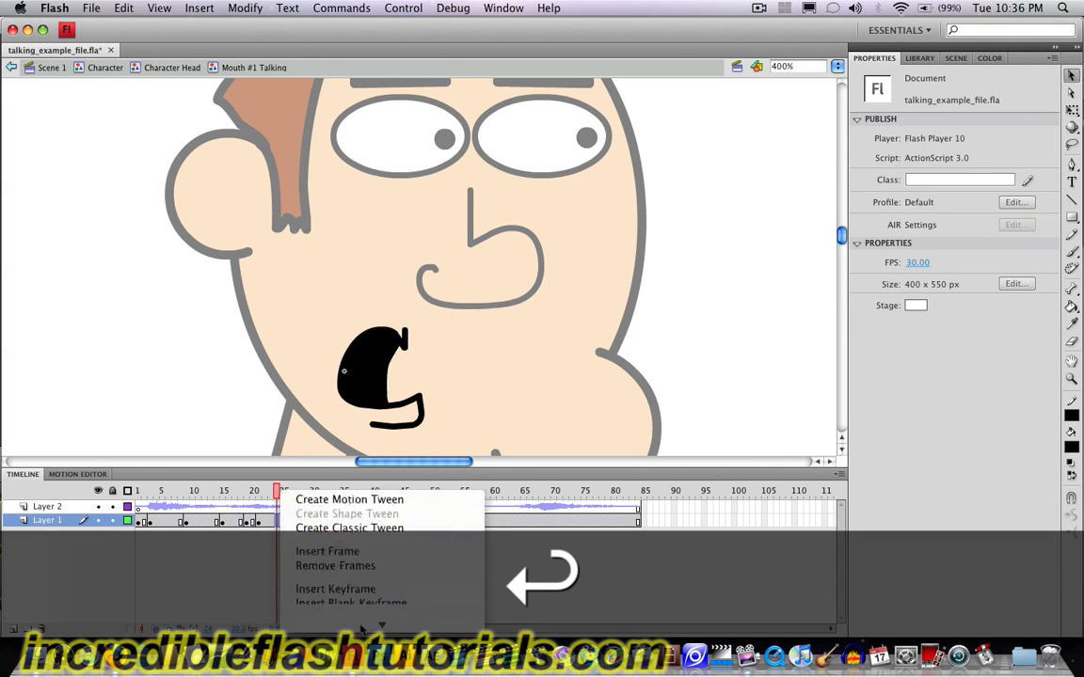
pyautogui.click(371, 527)
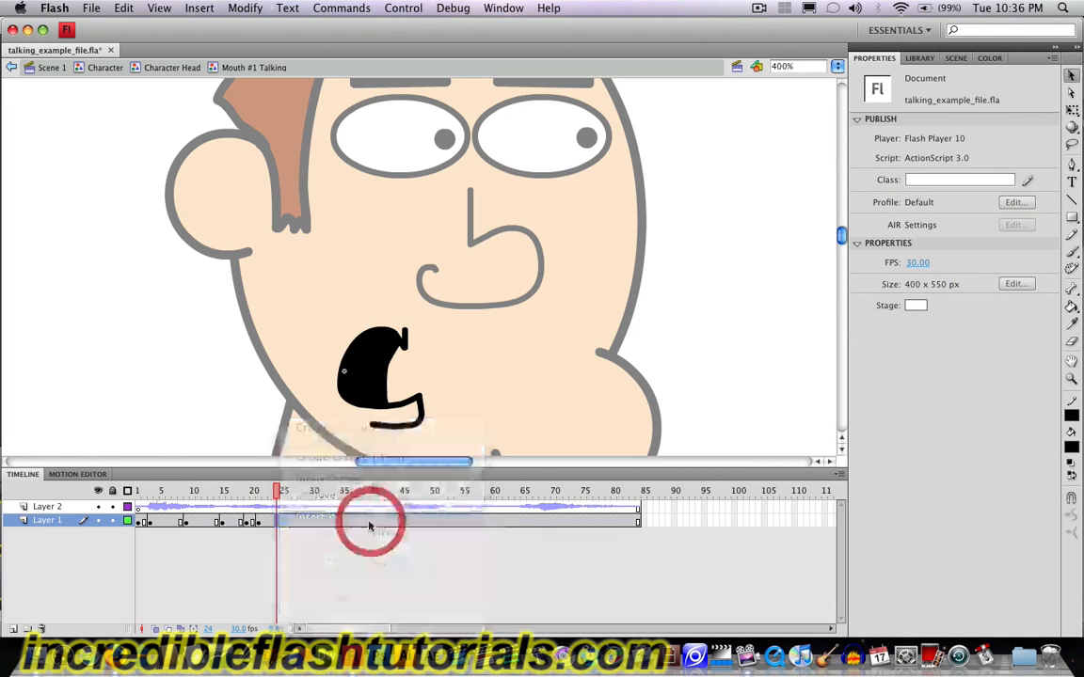
pyautogui.click(358, 368)
pyautogui.click(905, 379)
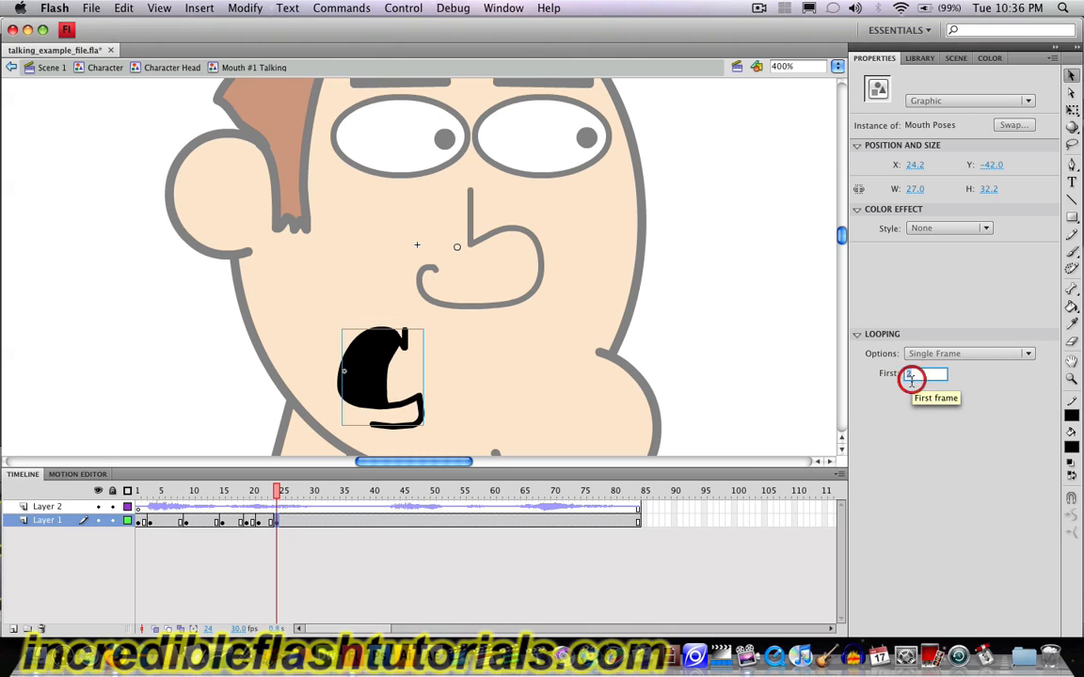
pyautogui.write('6')
pyautogui.press('Return')
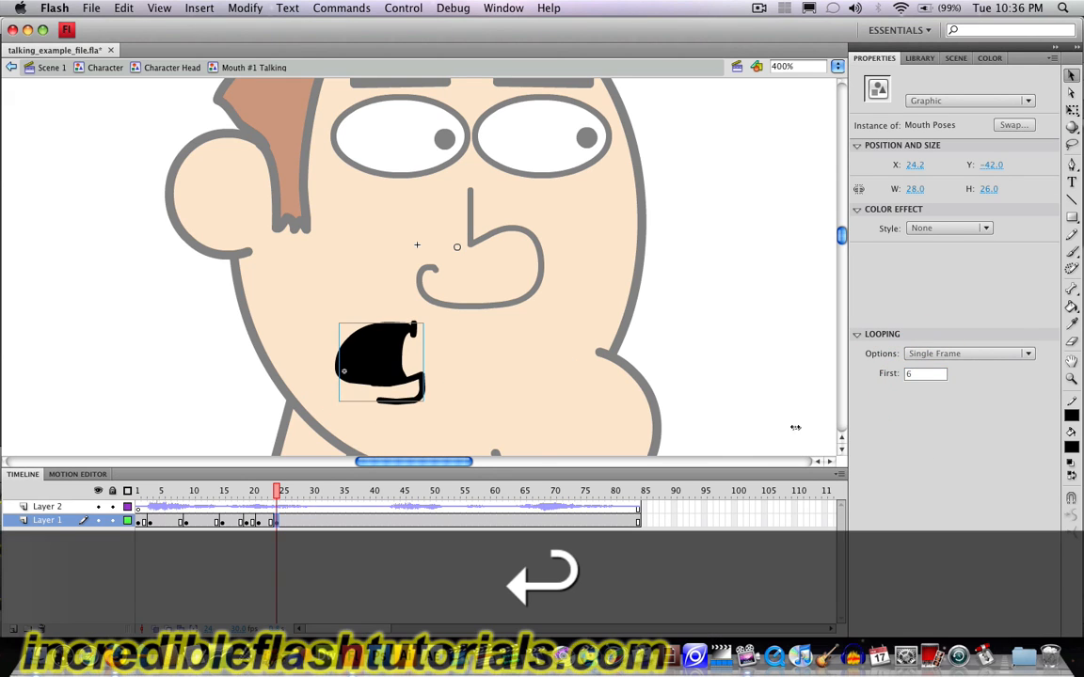
# Step: Play the soundtrack from frame 1 and again from about frame 36 to locate where the next word starts
pyautogui.click(139, 506)
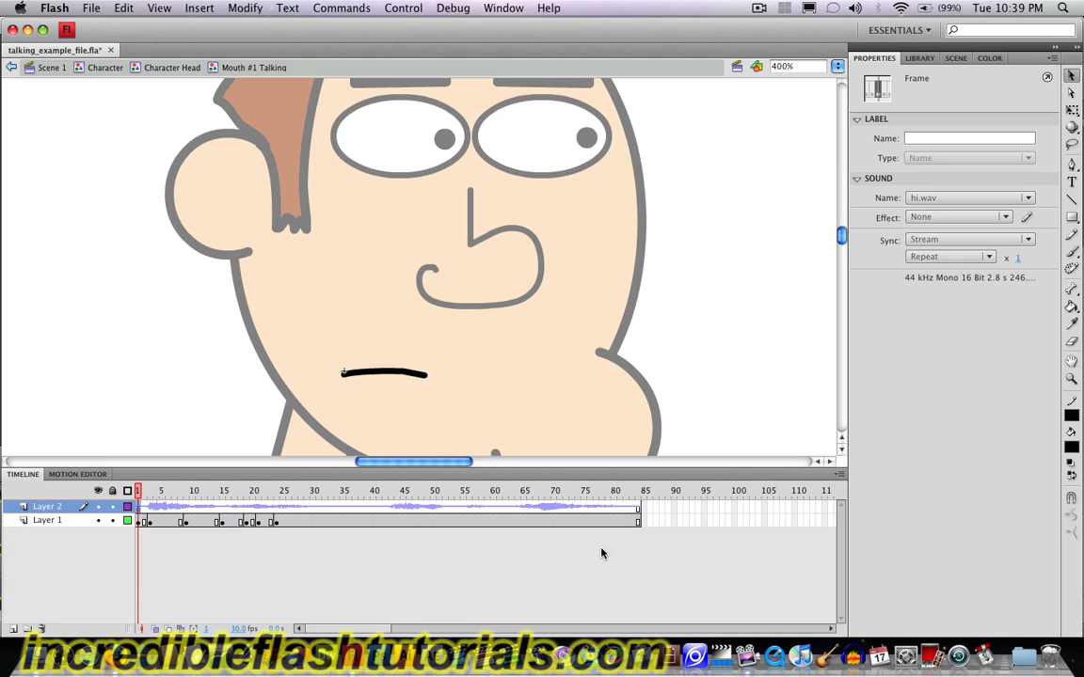
pyautogui.press('Return')
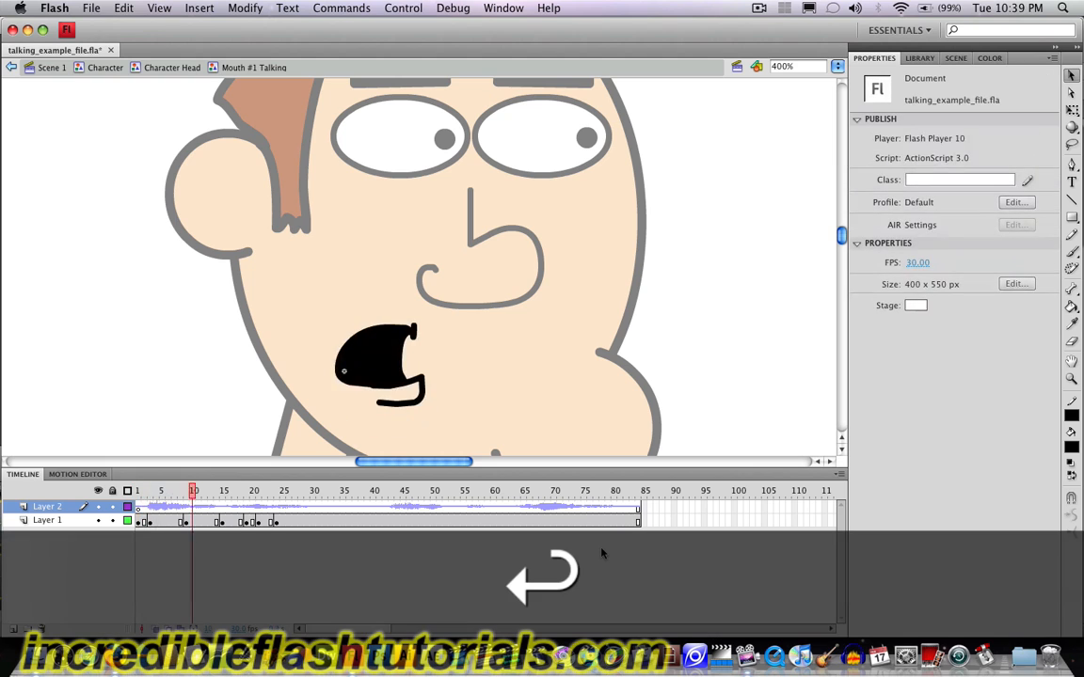
pyautogui.press('Return')
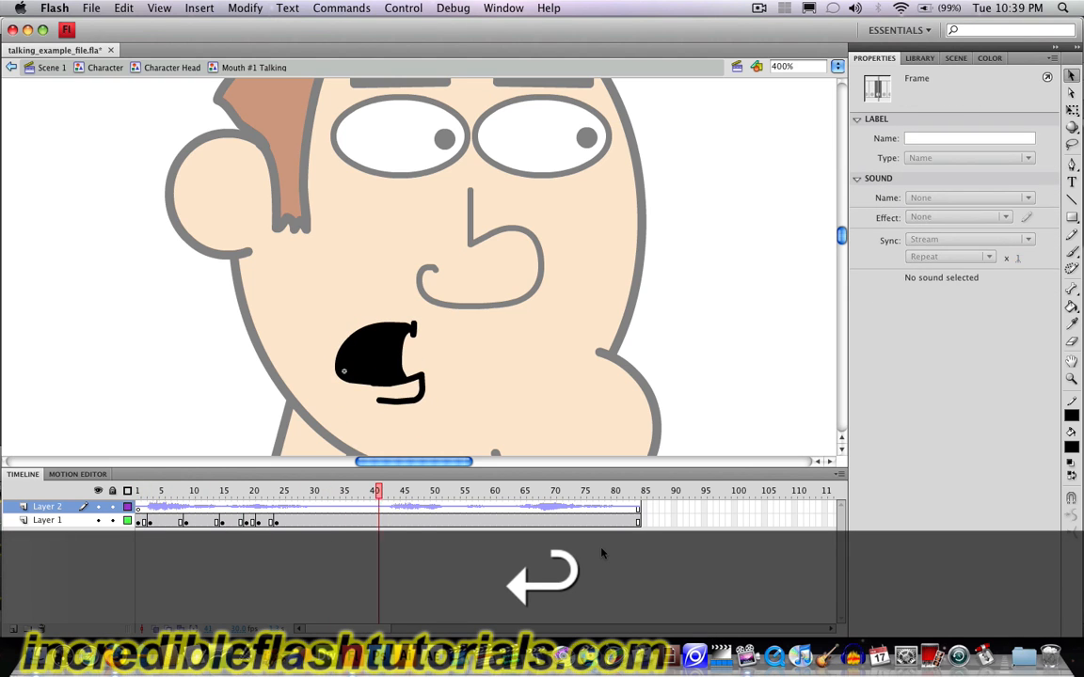
pyautogui.press('Return')
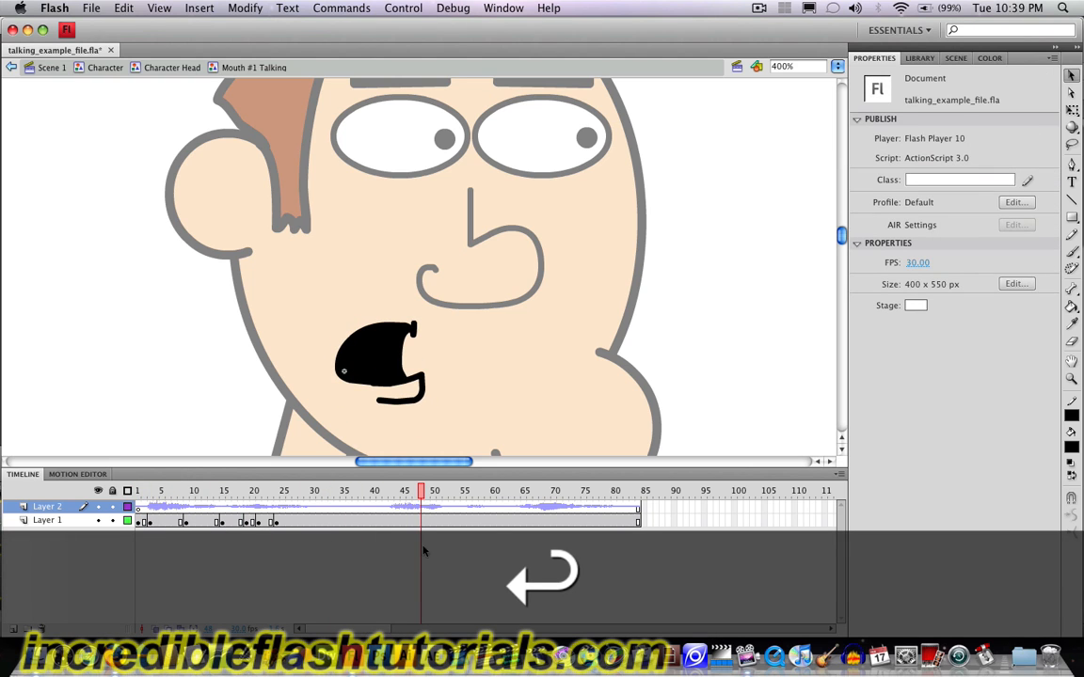
pyautogui.click(348, 522)
pyautogui.press('Return')
pyautogui.press('Return')
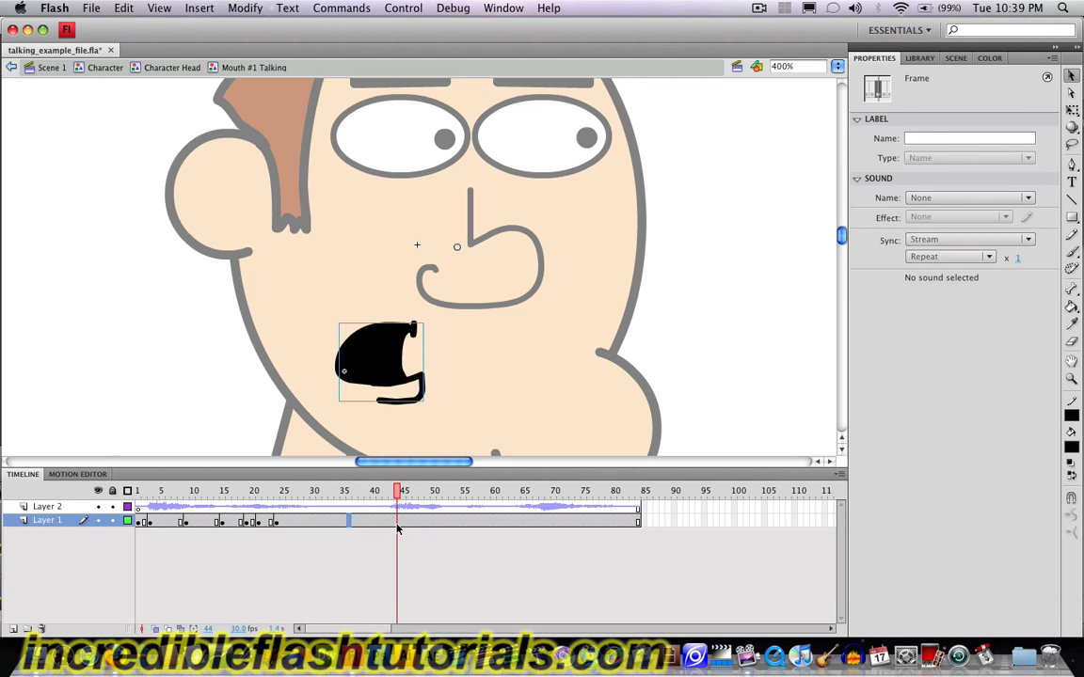
# Step: Insert a keyframe at frame 44 on Layer 1 and set the mouth instance's first frame to 3
pyautogui.rightClick(397, 527)
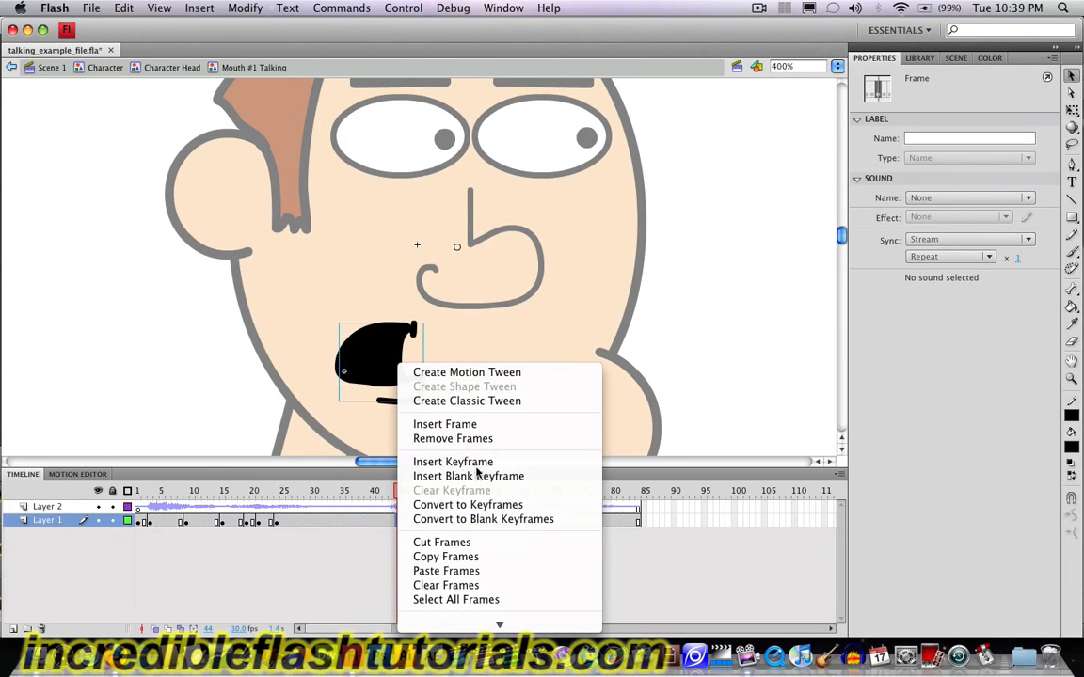
pyautogui.click(437, 460)
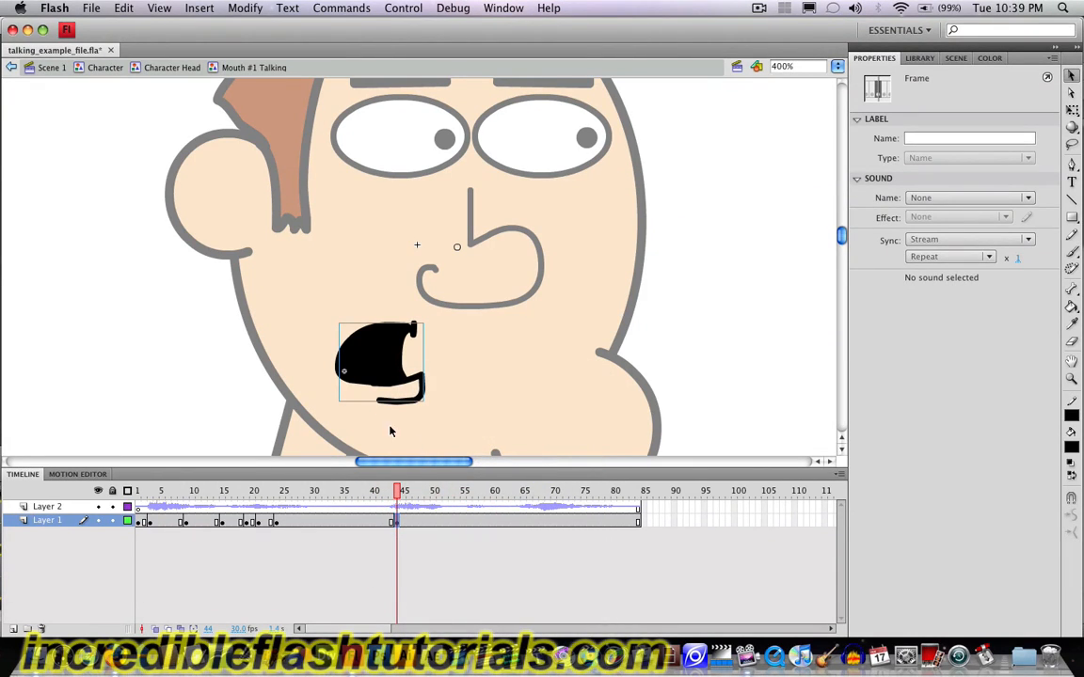
pyautogui.click(386, 369)
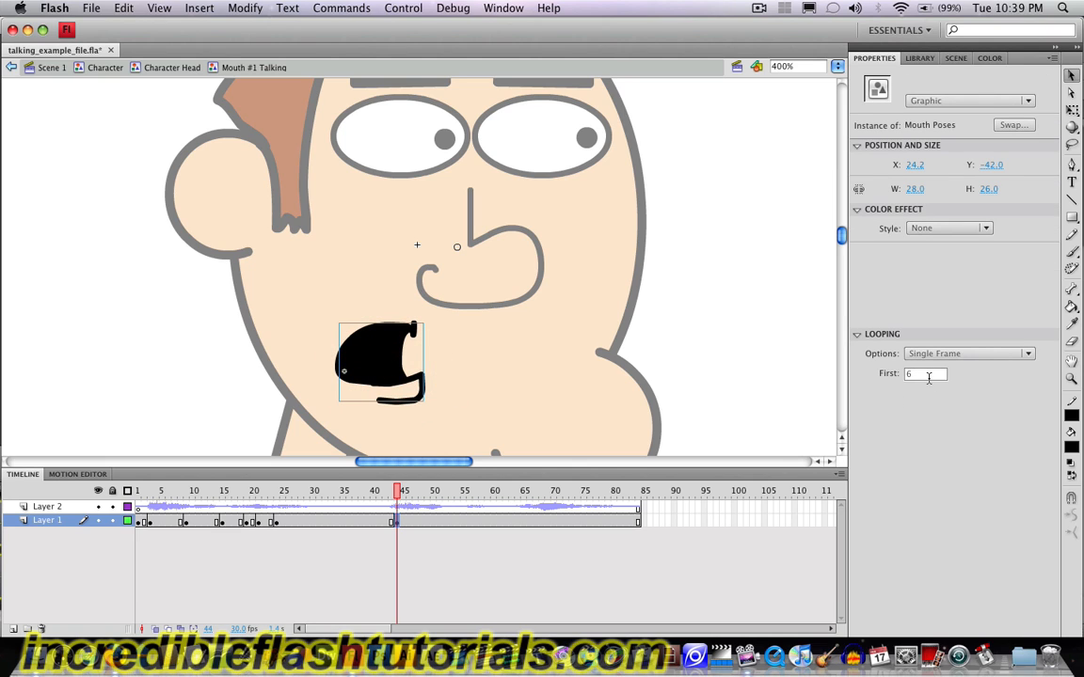
pyautogui.click(925, 374)
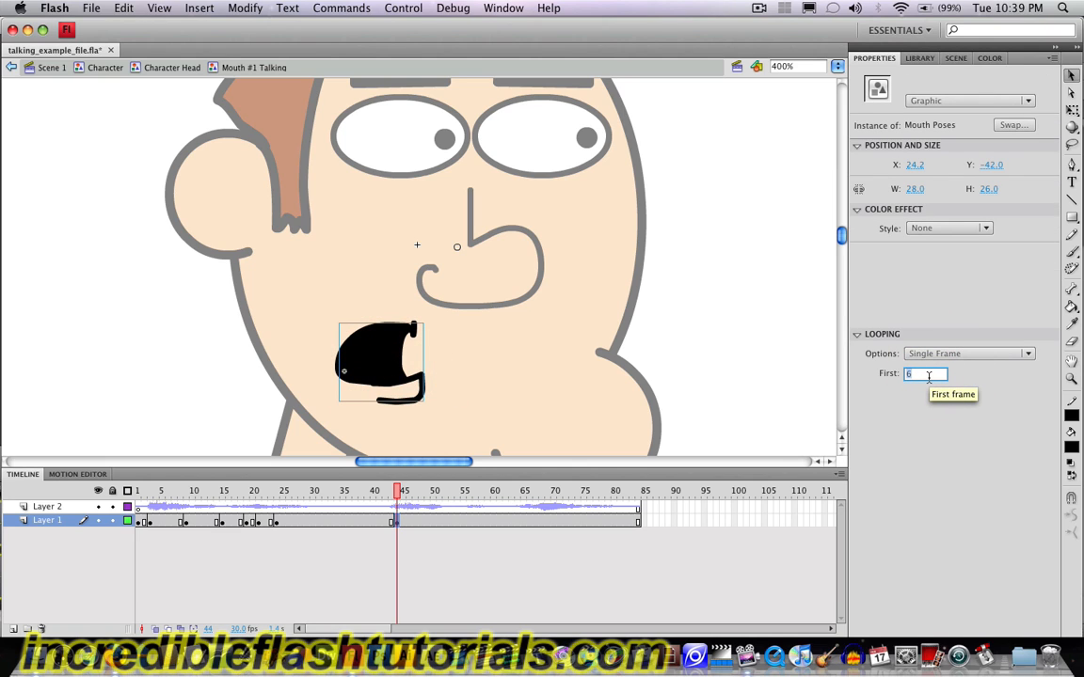
pyautogui.press('Return')
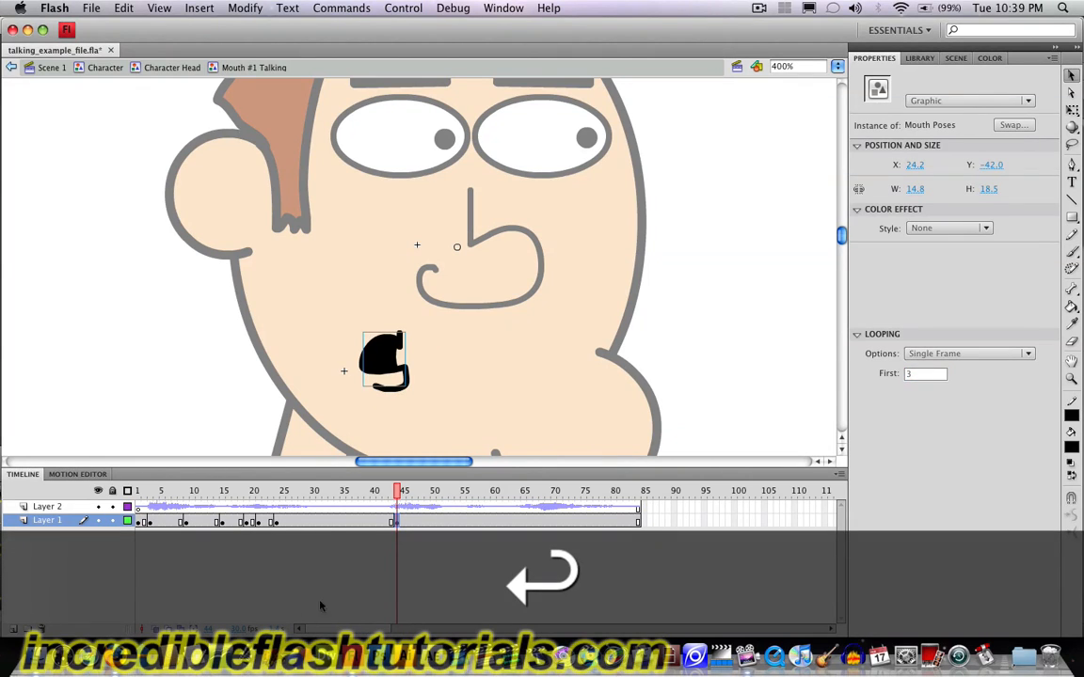
# Step: Play the animation from frame 1 to check the mouth pose at frame 44 against the audio
pyautogui.click(287, 521)
pyautogui.click(140, 507)
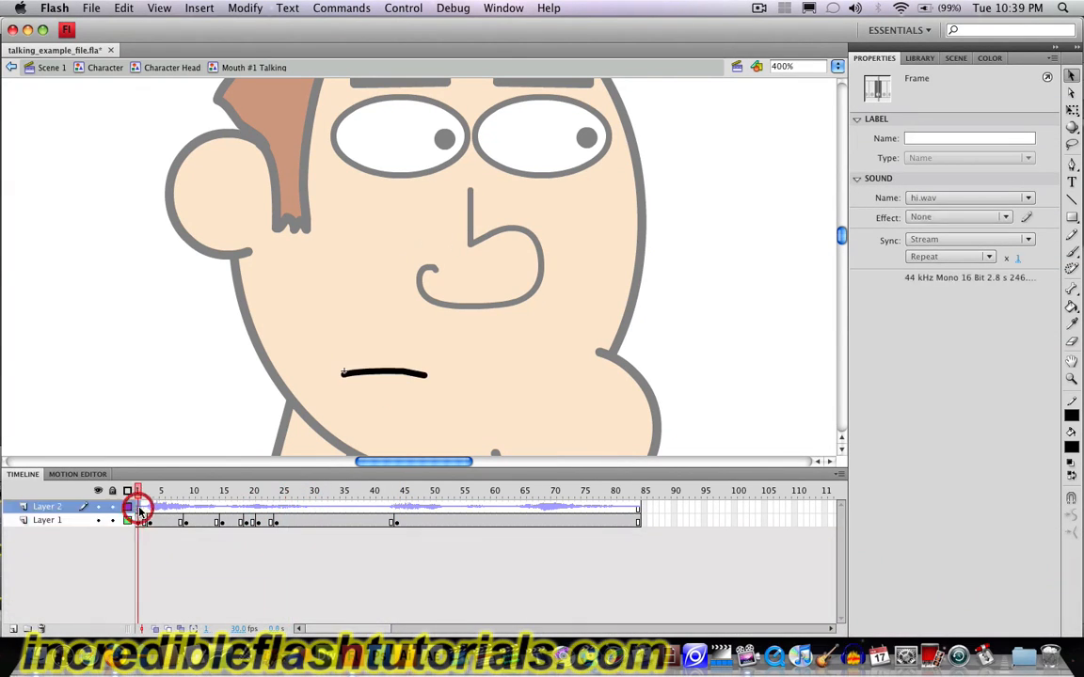
pyautogui.press('Return')
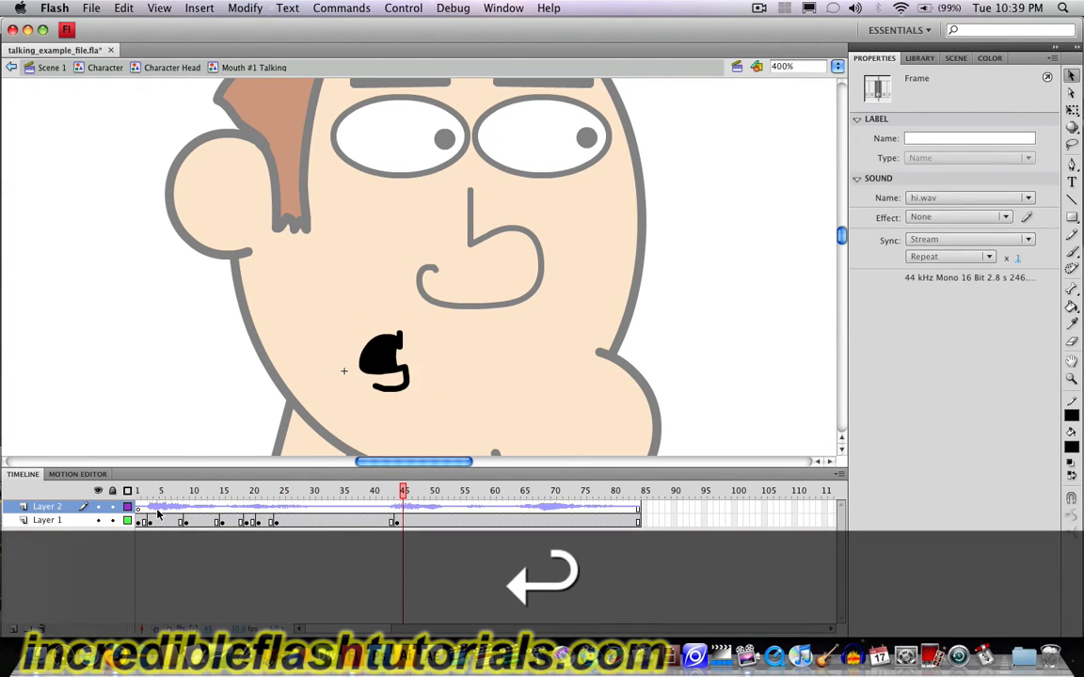
# Step: Move the keyframe at frame 44 on Layer 1 to frame 46
pyautogui.click(388, 539)
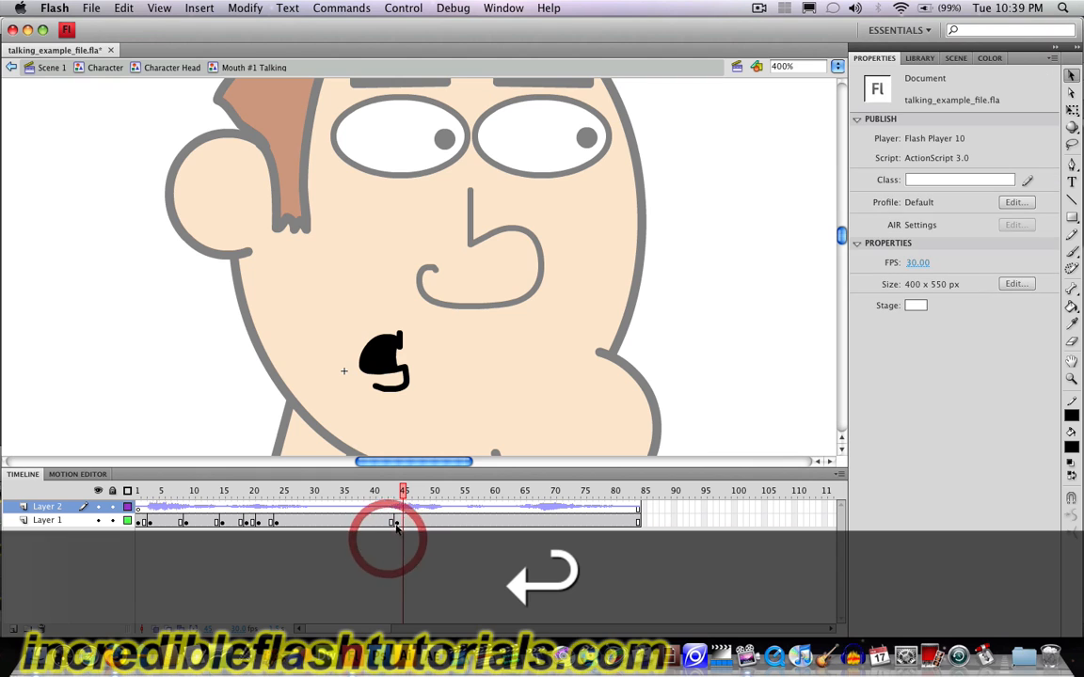
pyautogui.click(396, 522)
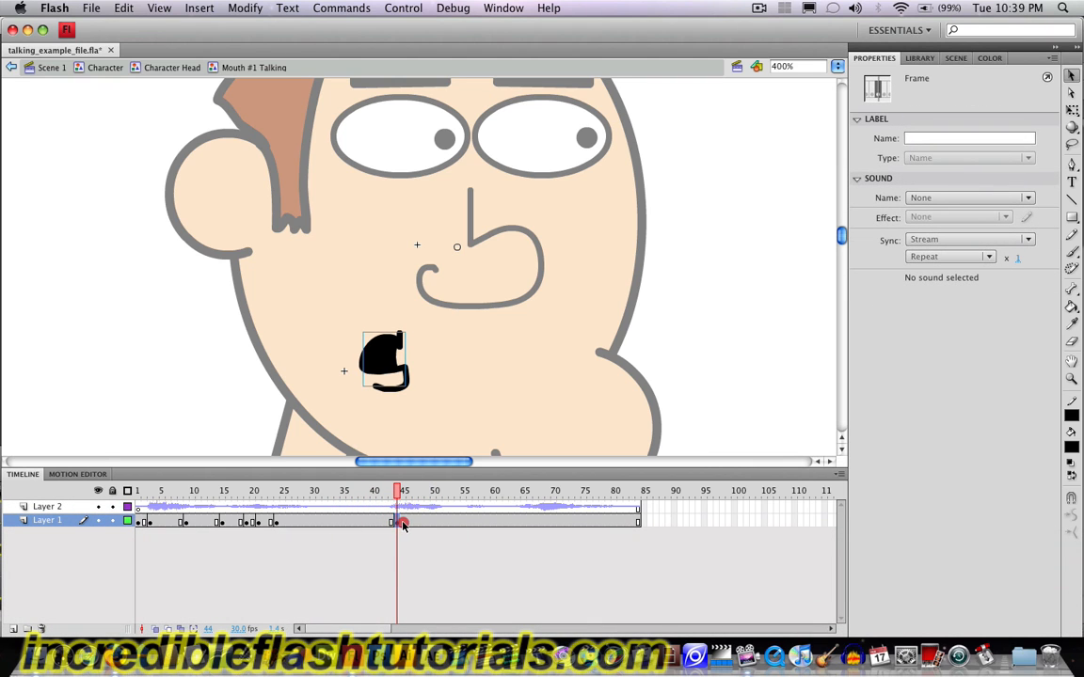
pyautogui.click(403, 523)
pyautogui.click(408, 523)
# Step: Insert a keyframe at frame 42 on Layer 1 and change the mouth instance's first frame
pyautogui.rightClick(386, 523)
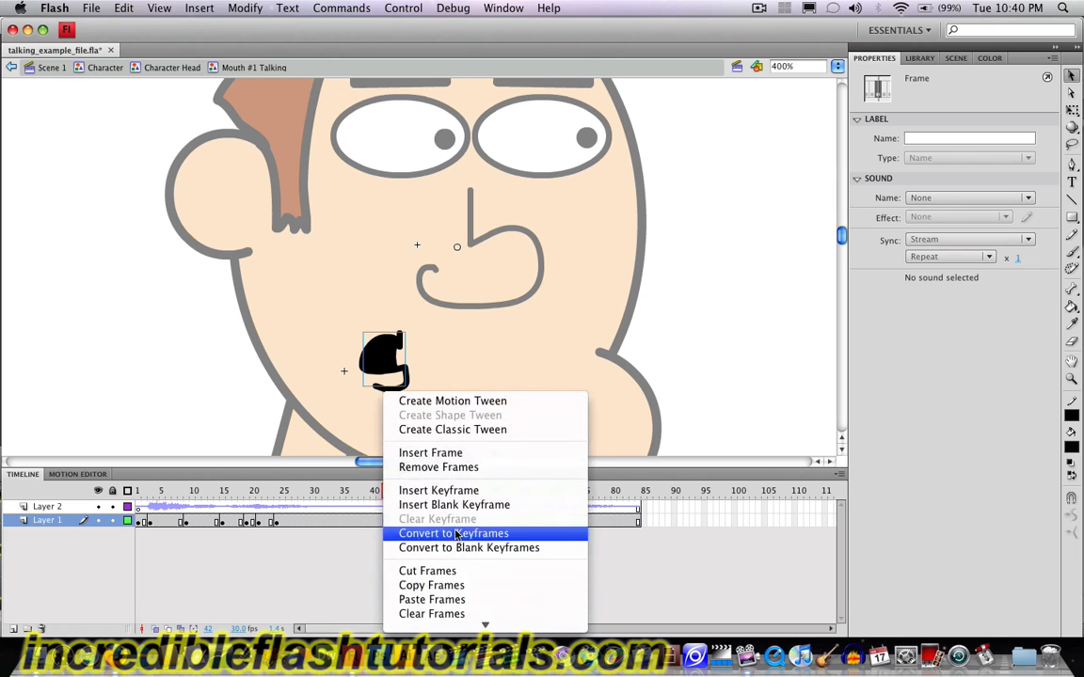
pyautogui.click(446, 484)
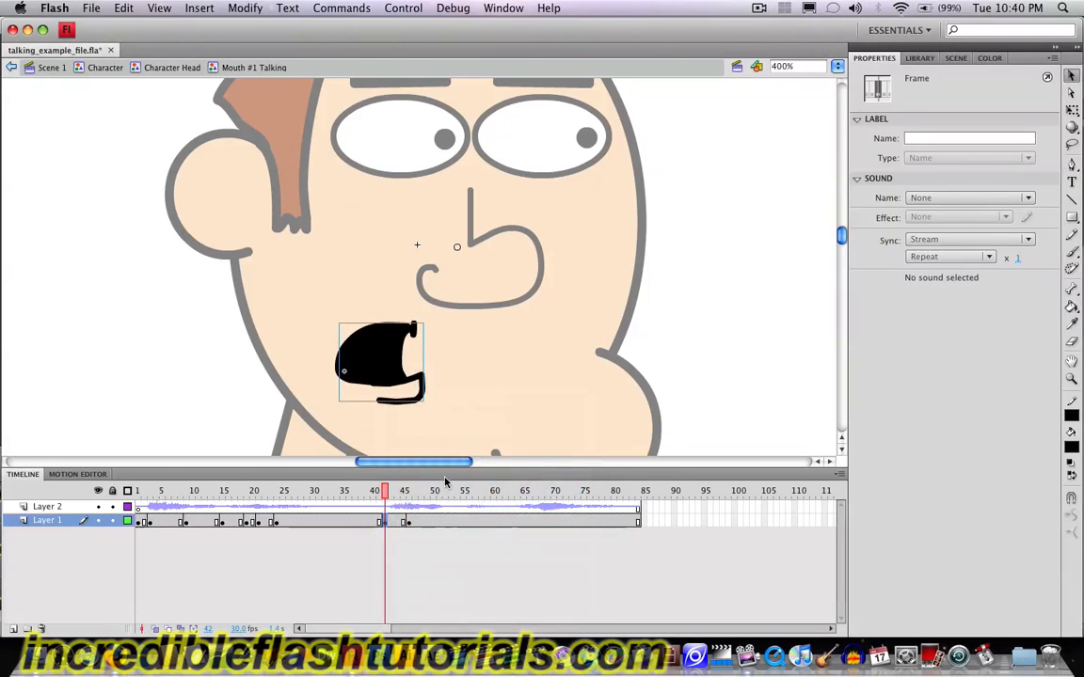
pyautogui.click(392, 373)
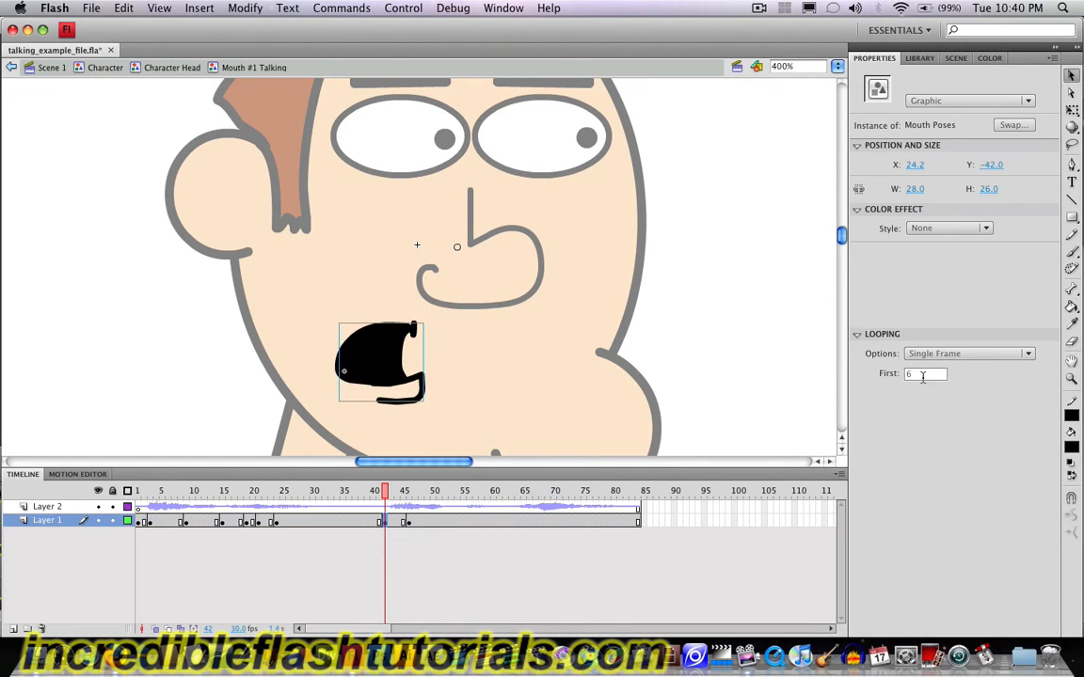
pyautogui.click(923, 374)
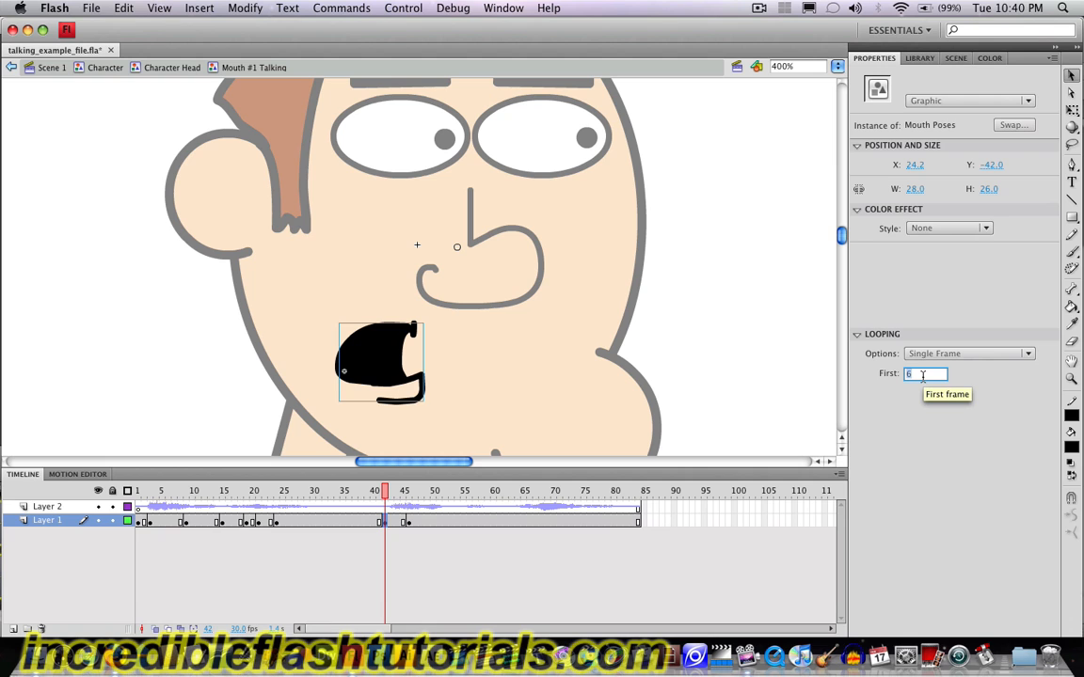
pyautogui.press('Return')
# Step: Play the animation from frame 1 and repeatedly from about frame 36 to check the new poses and locate the next mouth change
pyautogui.press('Return')
pyautogui.press('Return')
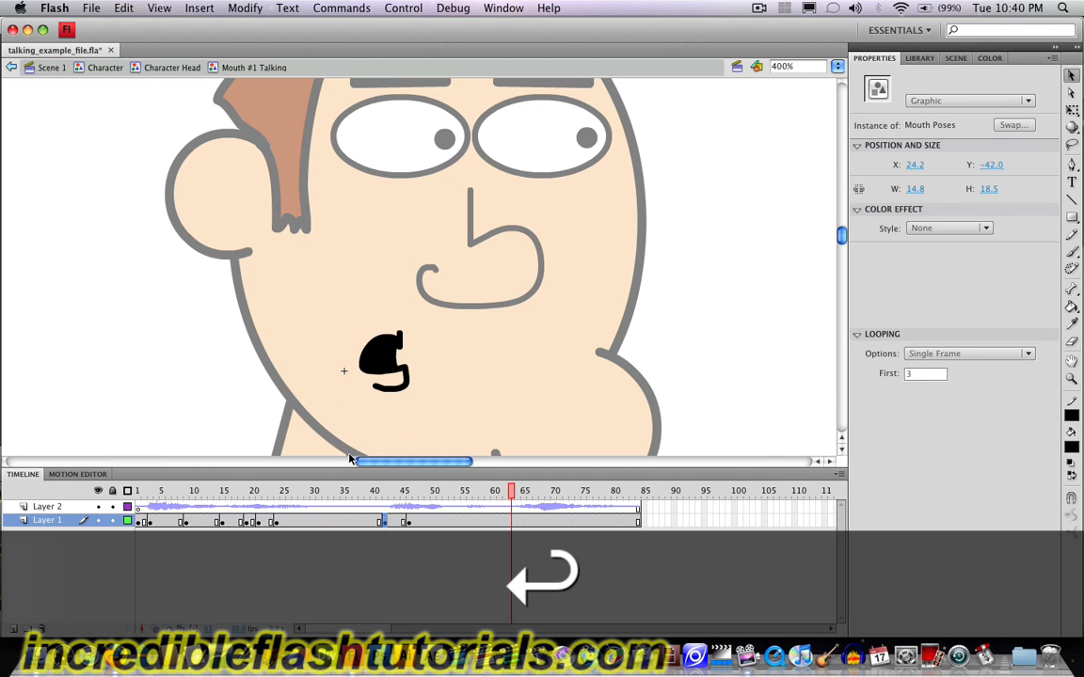
pyautogui.click(138, 509)
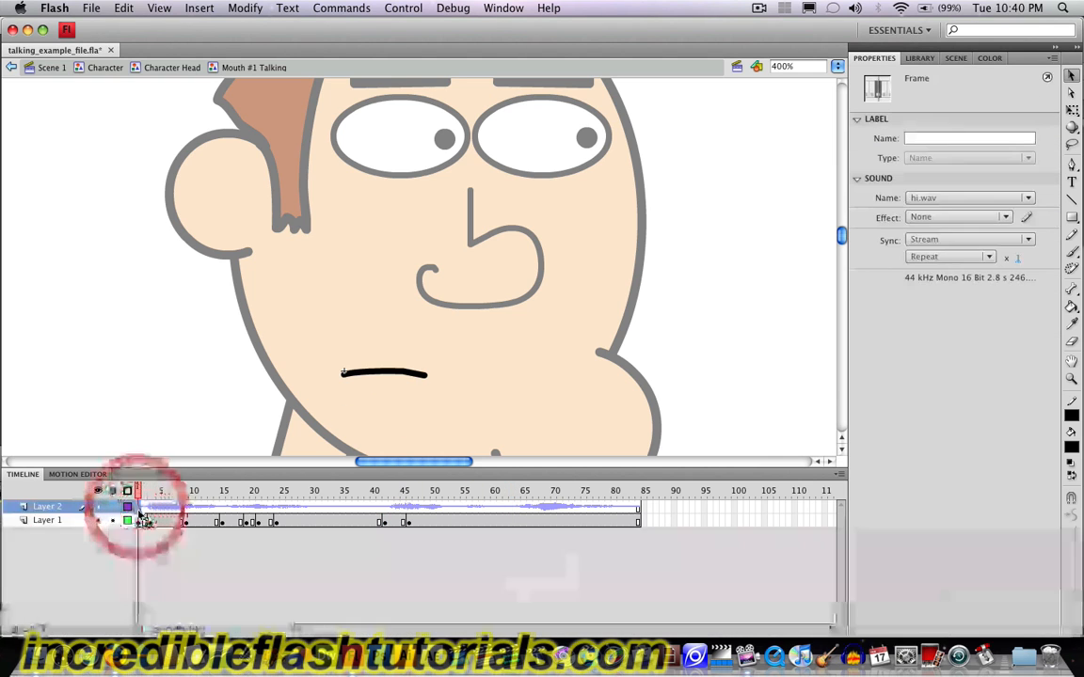
pyautogui.press('Return')
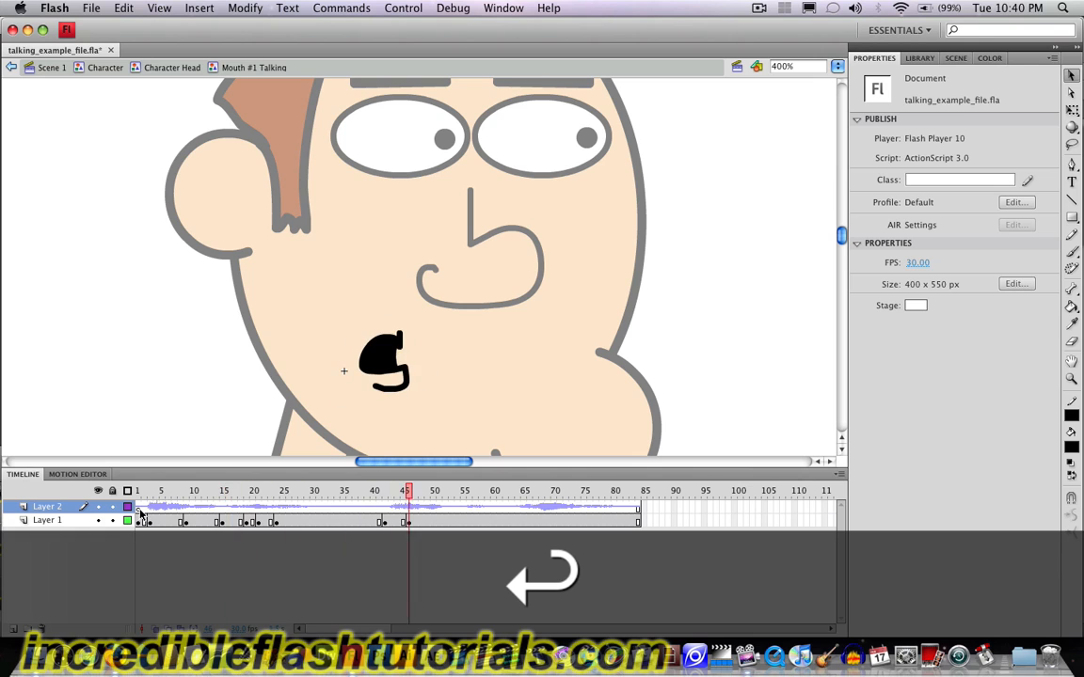
pyautogui.press('Return')
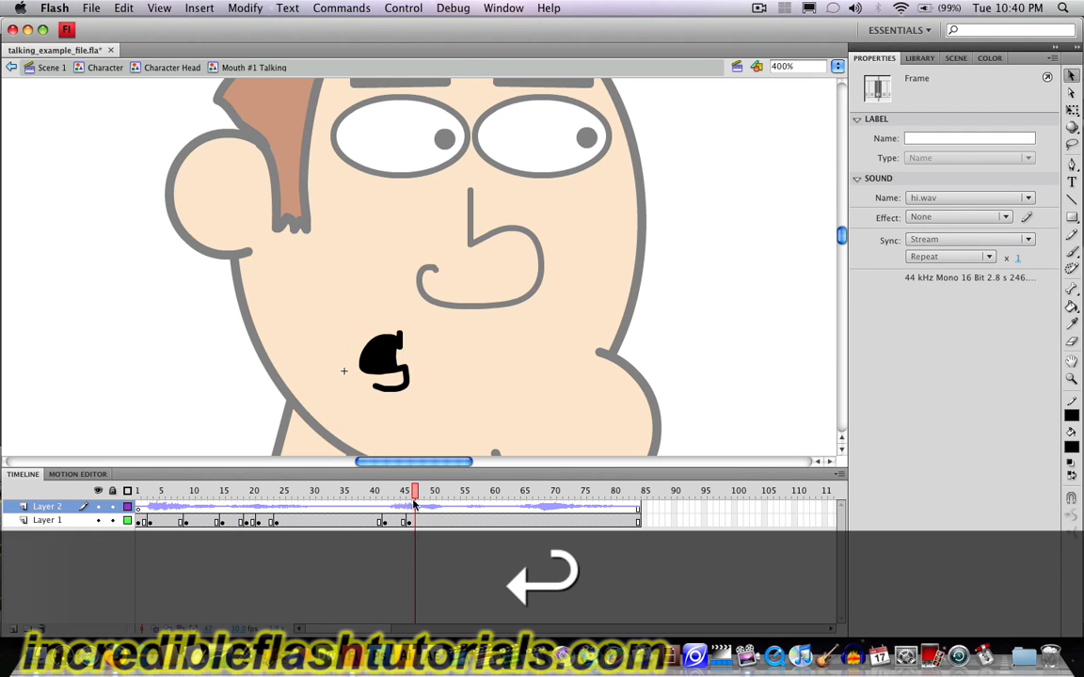
pyautogui.press('Return')
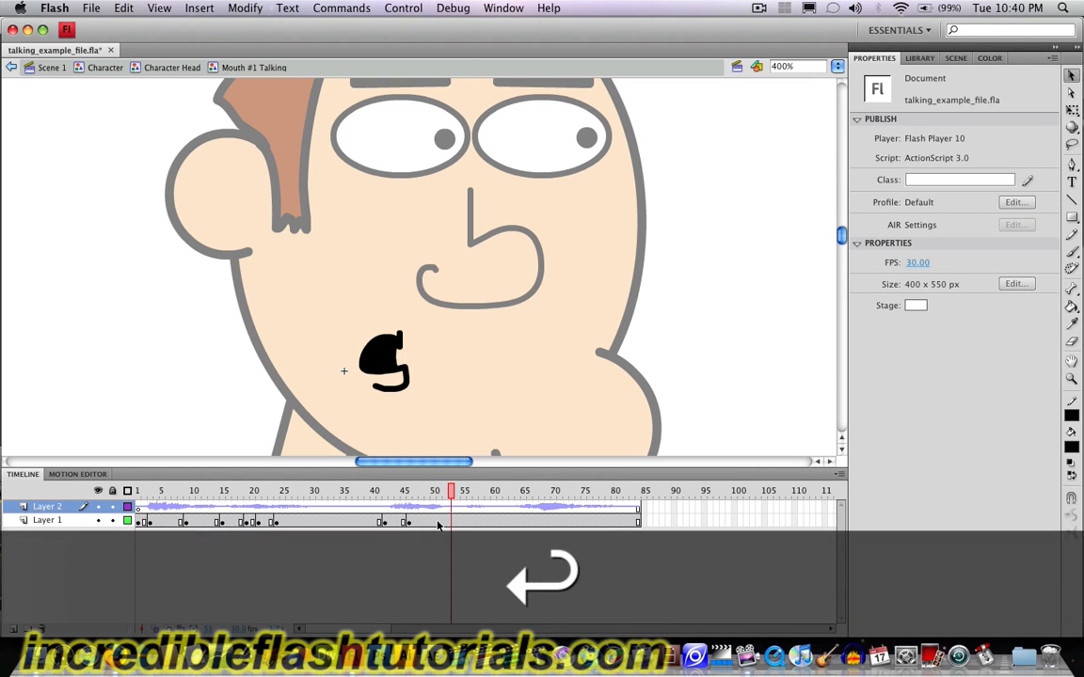
pyautogui.click(351, 520)
pyautogui.press('Return')
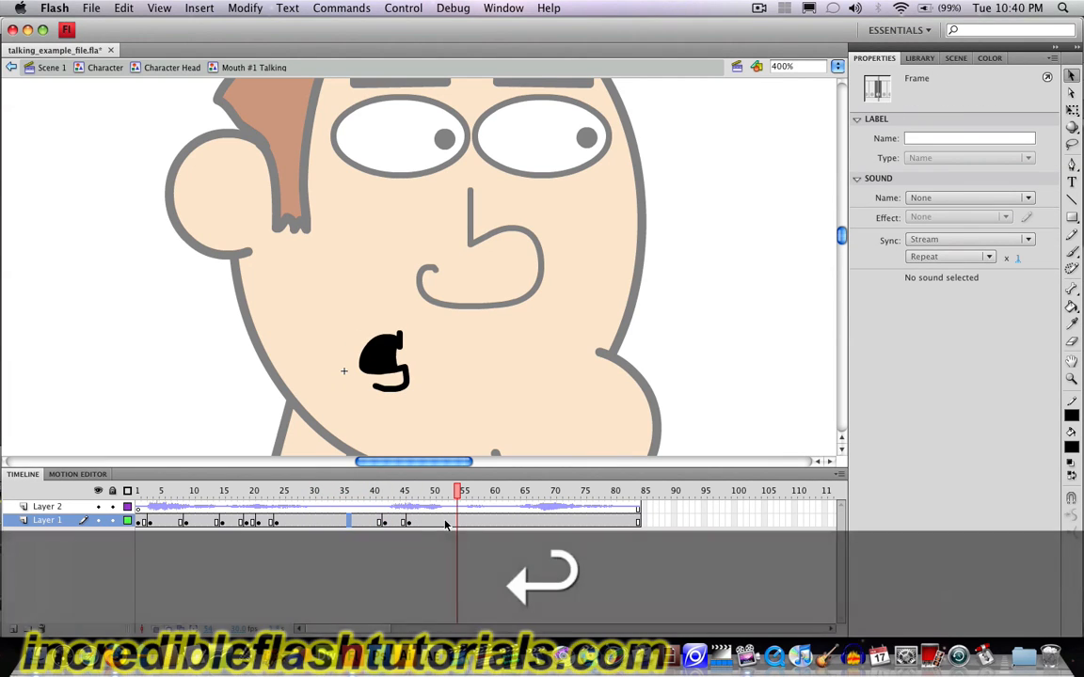
pyautogui.click(346, 507)
pyautogui.press('Return')
pyautogui.press('Return')
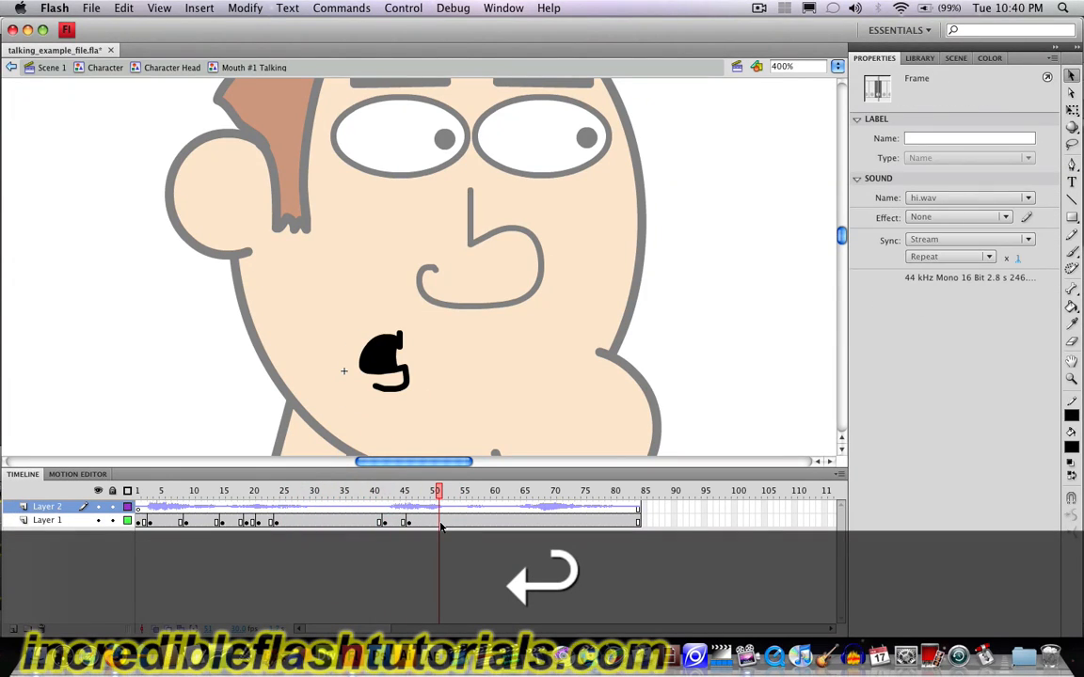
# Step: Insert a keyframe at frame 51 on Layer 1 and set the mouth instance's first frame to 6
pyautogui.rightClick(442, 523)
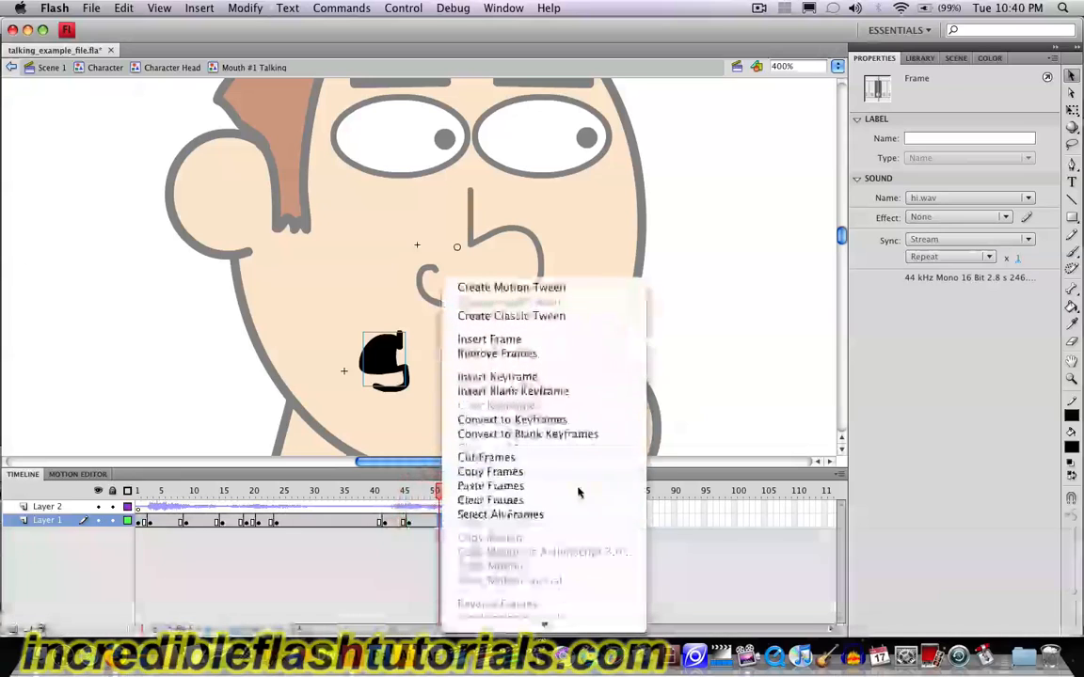
pyautogui.click(536, 377)
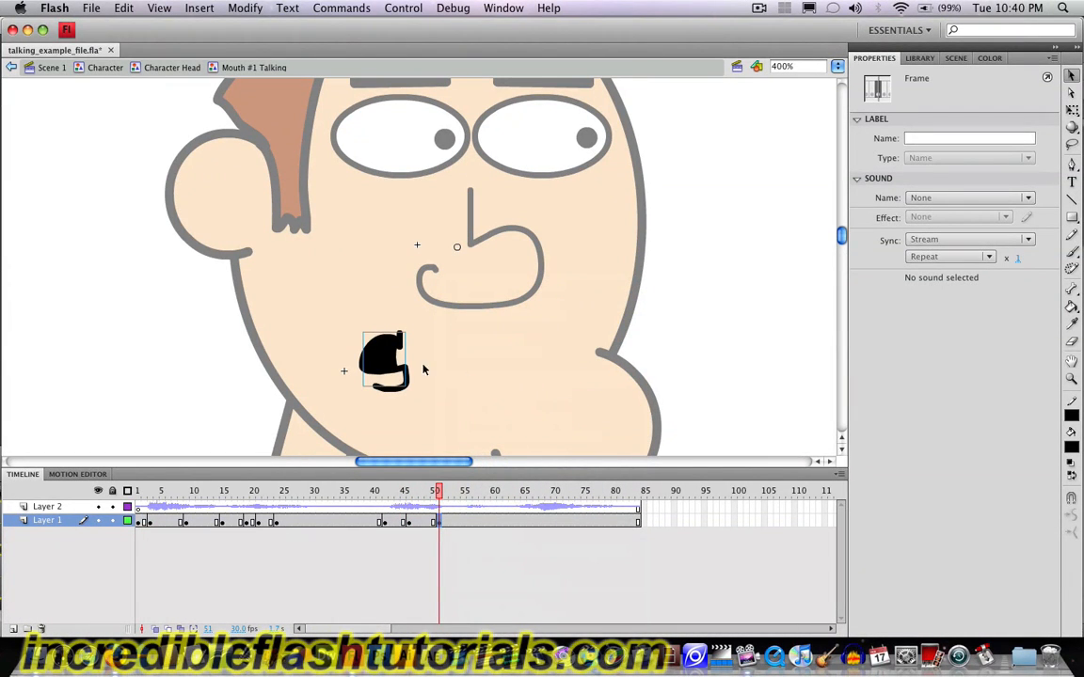
pyautogui.click(386, 369)
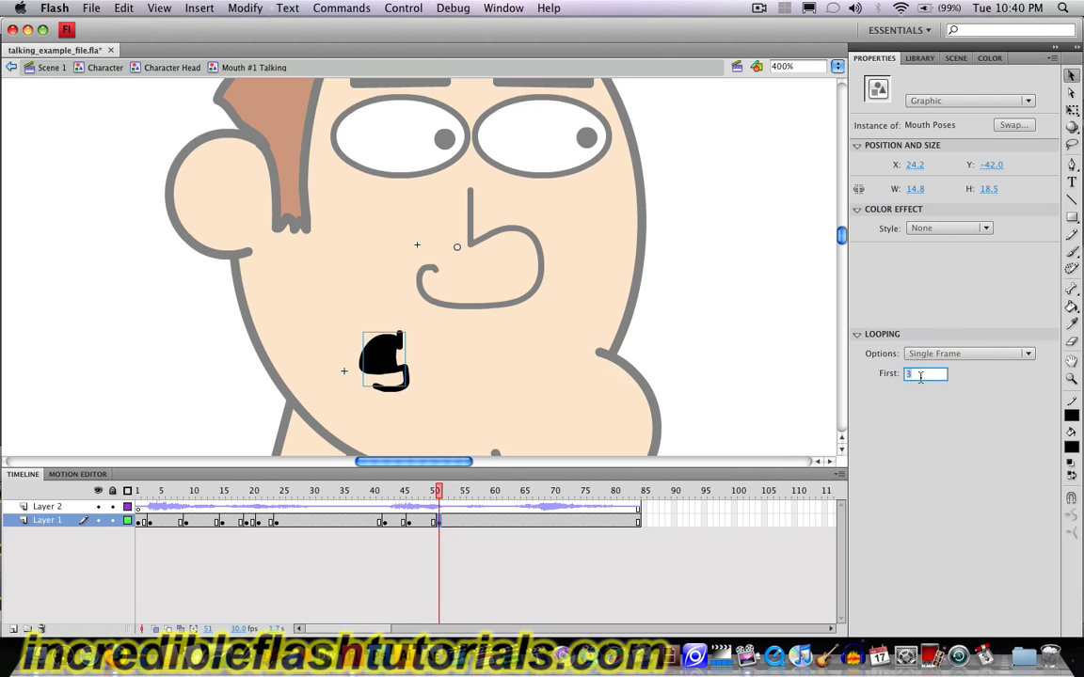
pyautogui.write('6')
pyautogui.press('Return')
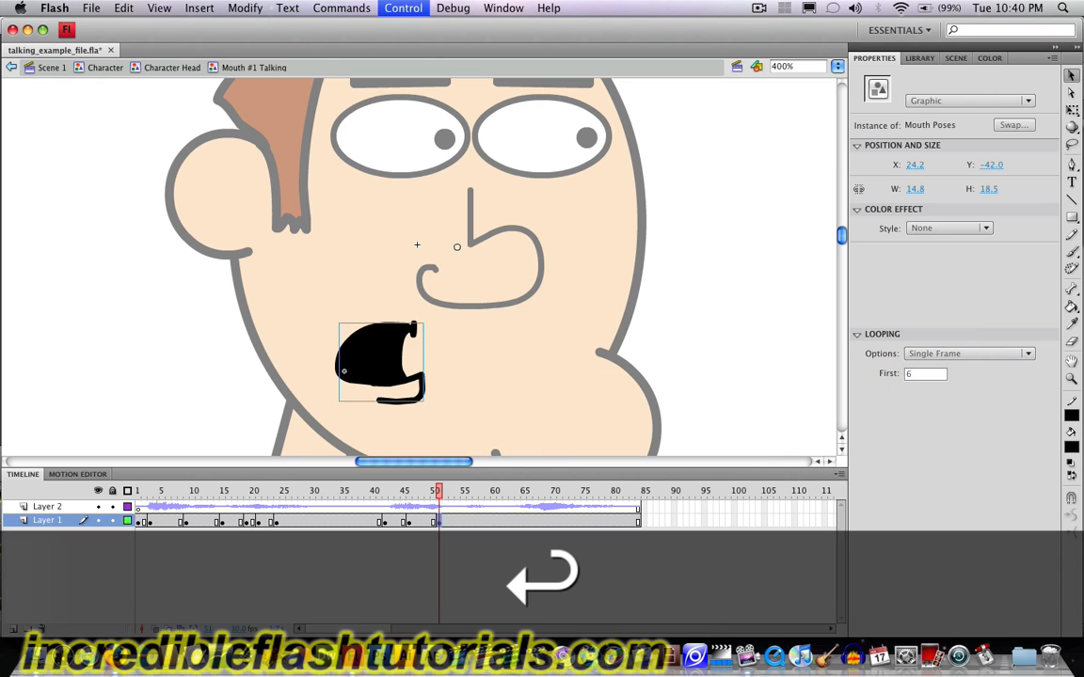
# Step: Insert a keyframe at frame 56 on Layer 1 with the mouth instance's first frame set to 2, and nudge it to about X 25.5, Y -43.8
pyautogui.moveTo(383, 503); pyautogui.dragTo(469, 506)
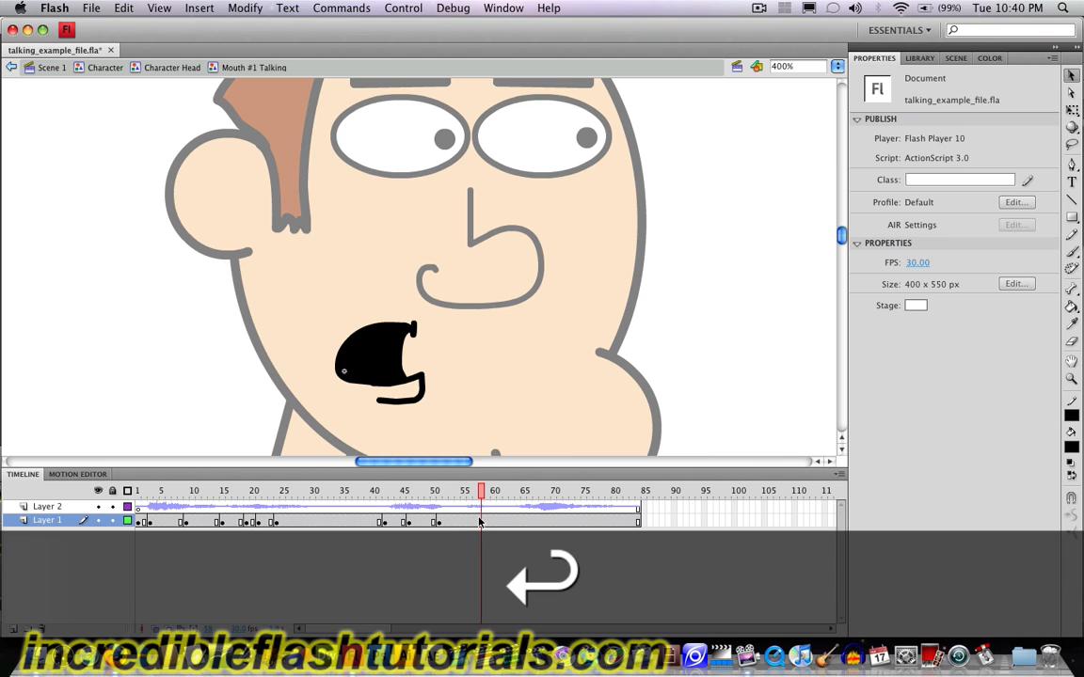
pyautogui.rightClick(473, 526)
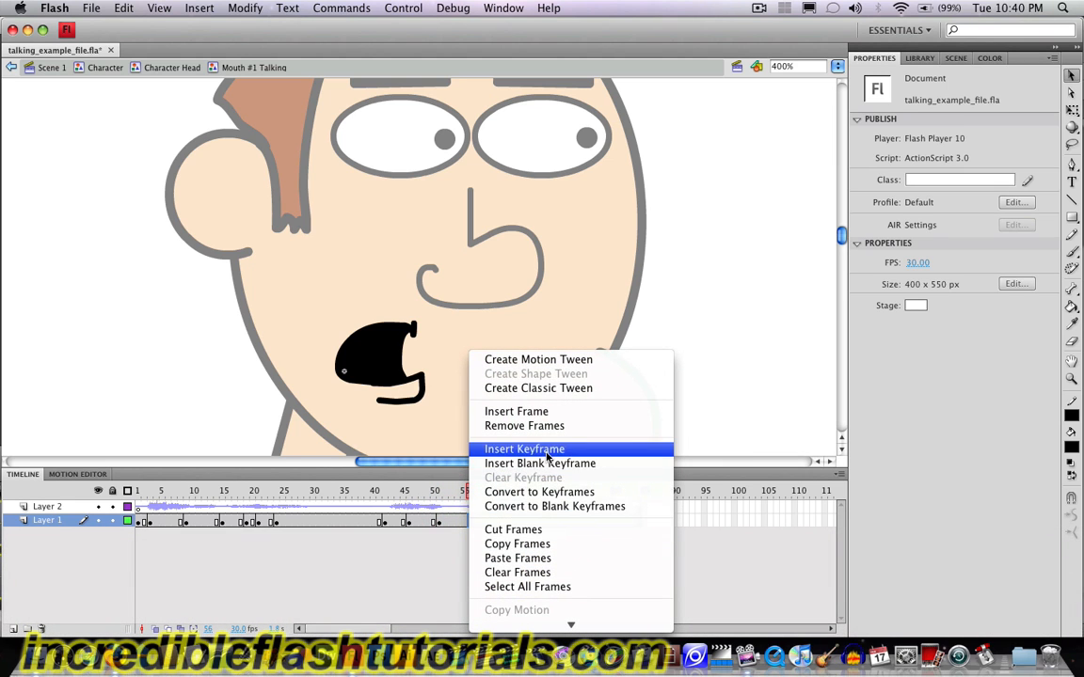
pyautogui.click(527, 449)
pyautogui.click(376, 362)
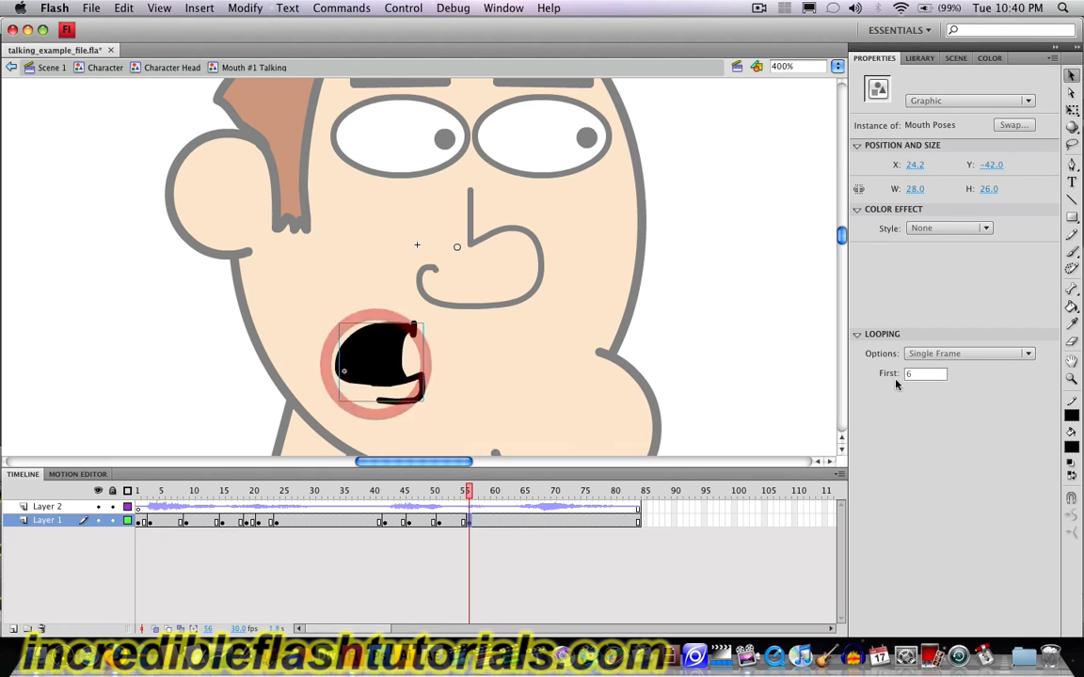
pyautogui.click(933, 373)
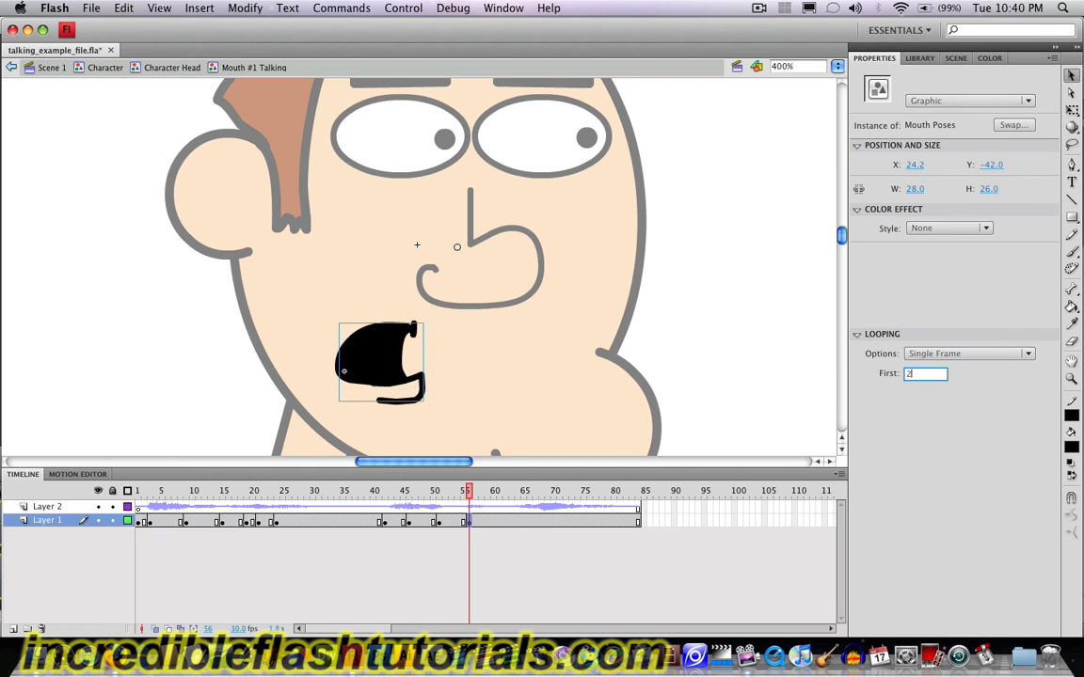
pyautogui.write('2')
pyautogui.press('Return')
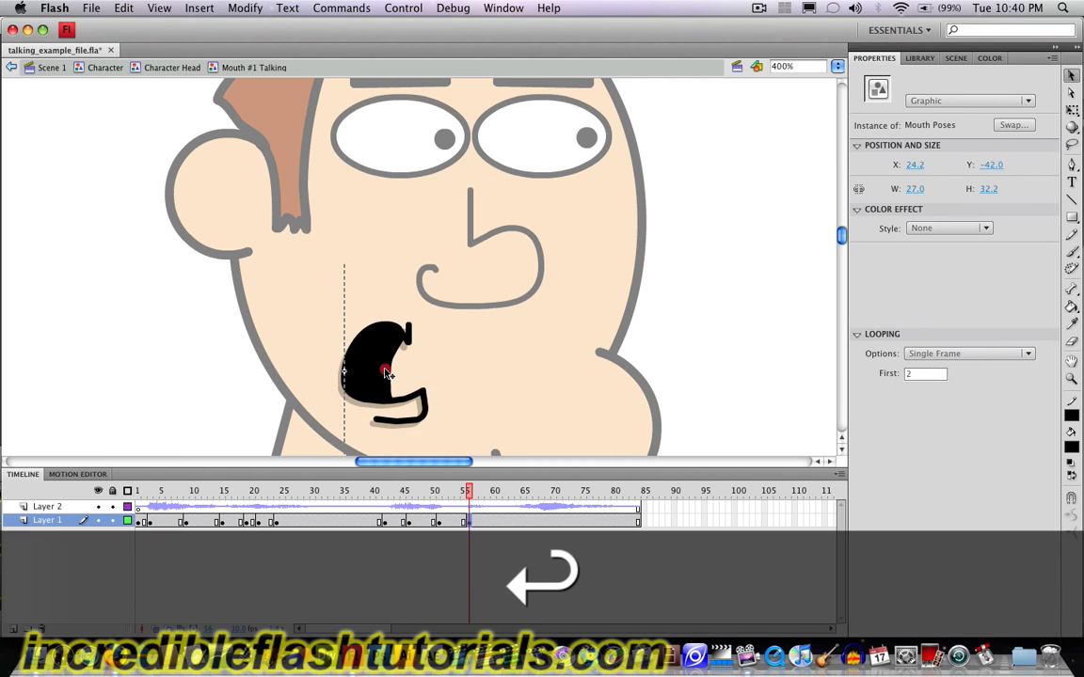
# Step: Play the animation from about frame 41 to find where the mouth shape after frame 56 has to change
pyautogui.click(378, 507)
pyautogui.press('Return')
pyautogui.press('Return')
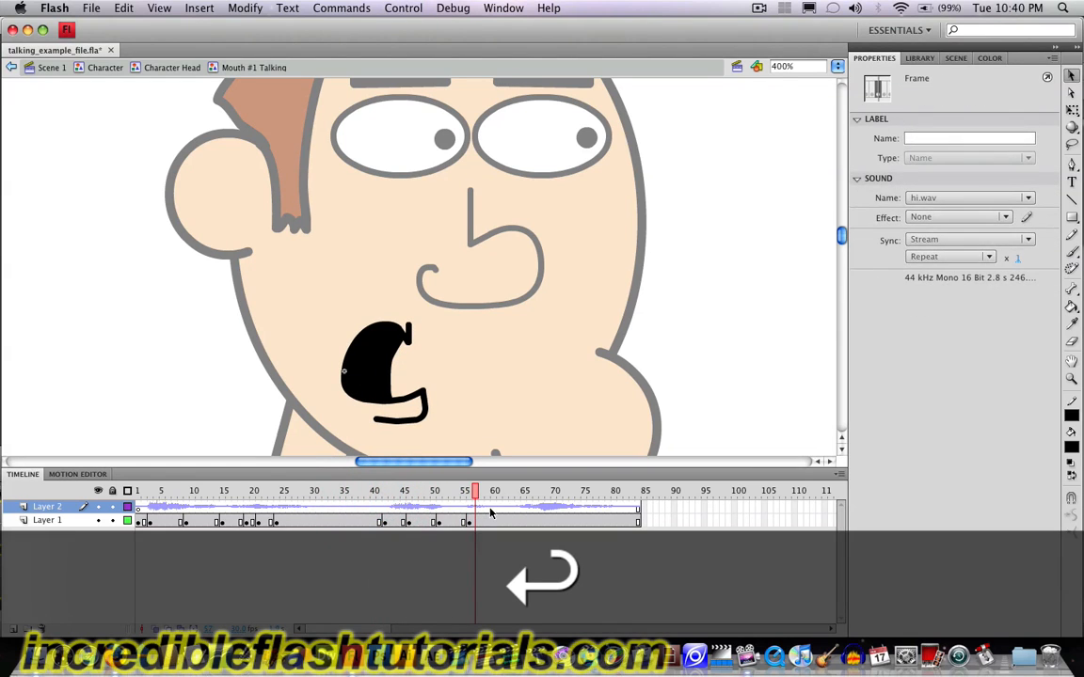
pyautogui.press('Return')
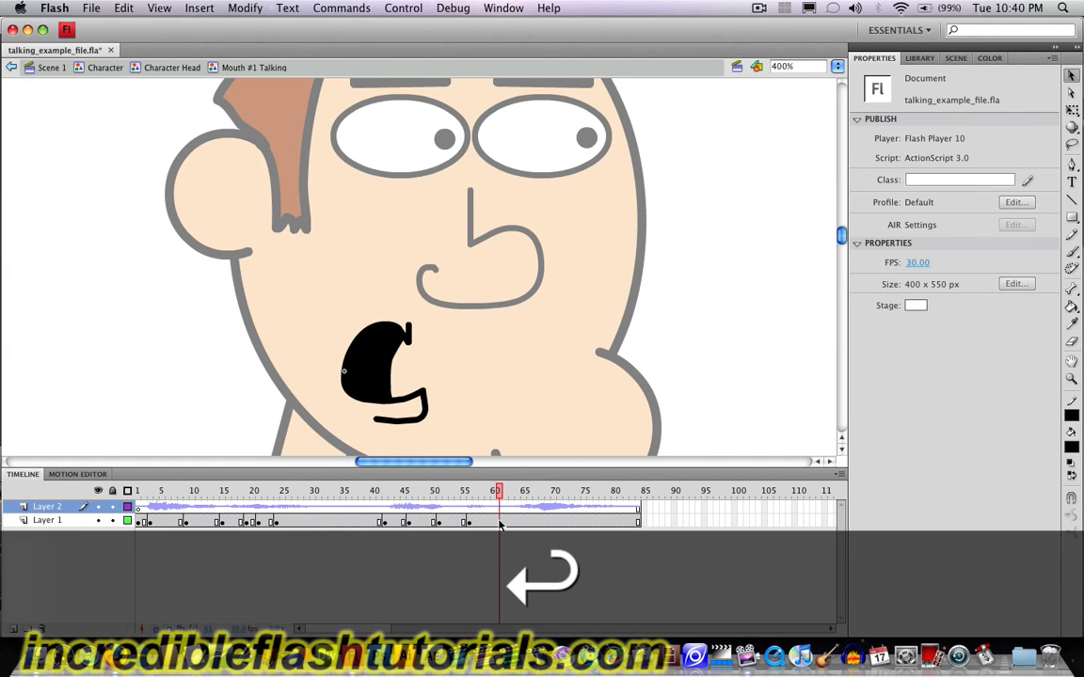
# Step: Insert a keyframe at frame 62 on Layer 1 with the mouth instance's first frame set to 4, and nudge it to about X 27, Y -44
pyautogui.rightClick(501, 522)
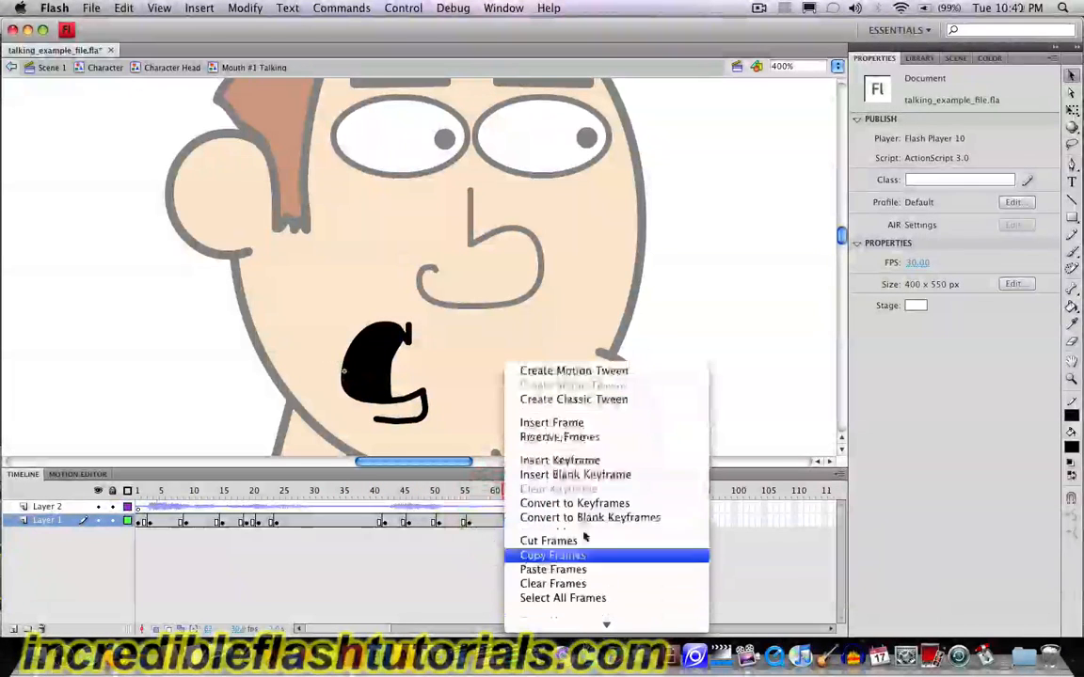
pyautogui.click(582, 461)
pyautogui.click(363, 357)
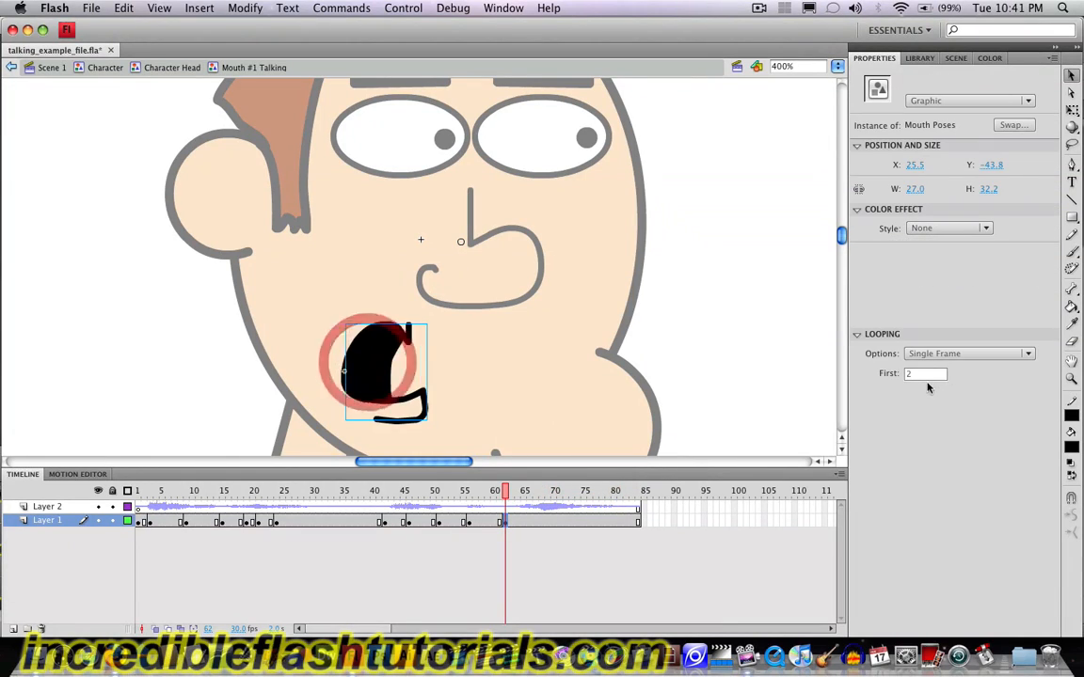
pyautogui.click(924, 373)
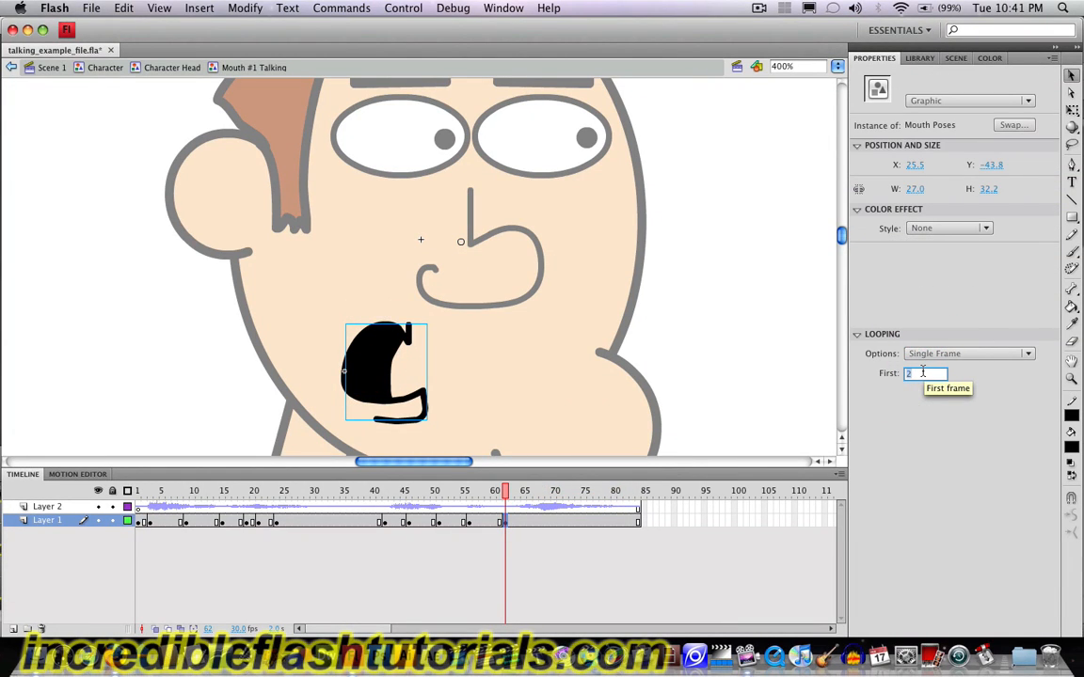
pyautogui.write('4')
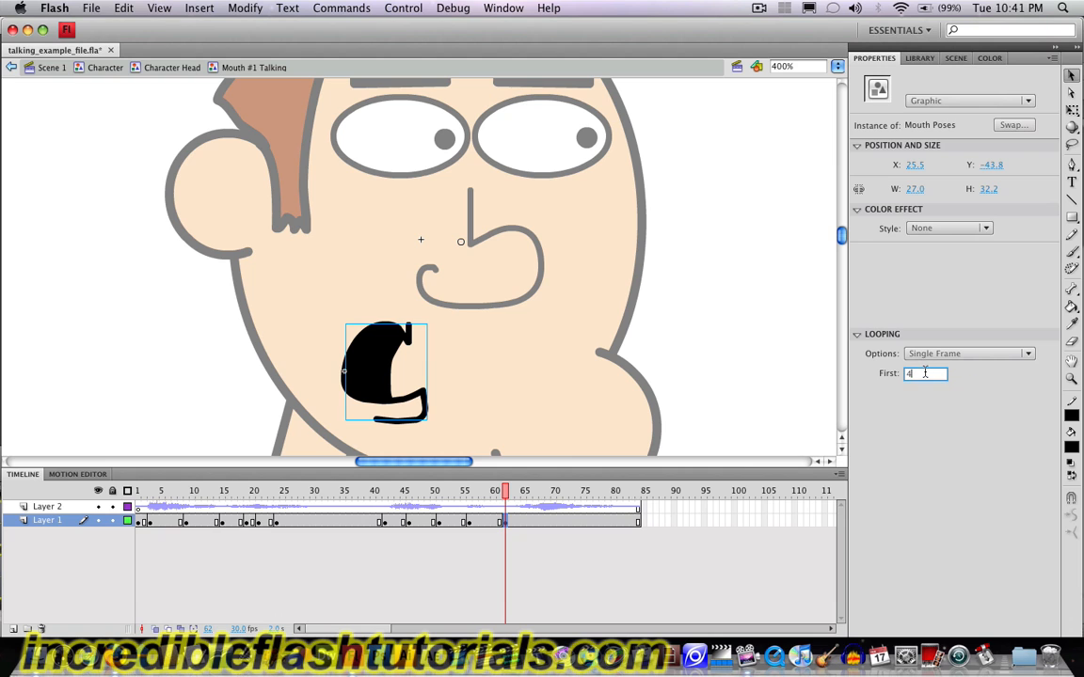
pyautogui.press('Return')
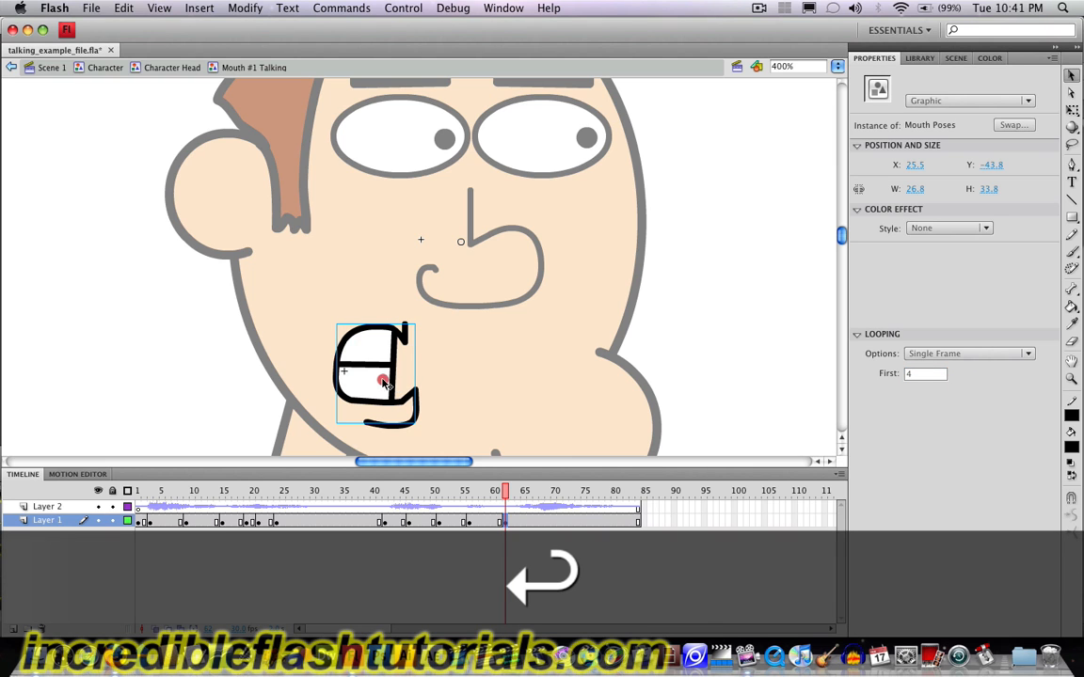
# Step: Replay the animation from about frame 40 to check the pose at frame 62 and locate the next mouth change
pyautogui.click(376, 504)
pyautogui.press('Return')
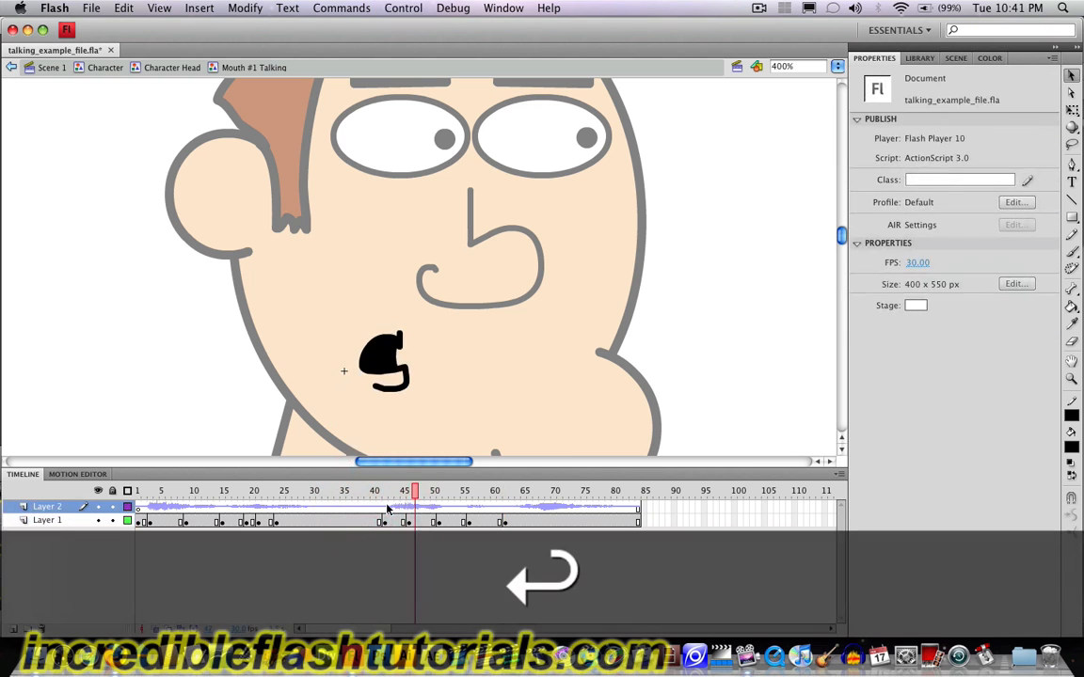
pyautogui.press('Return')
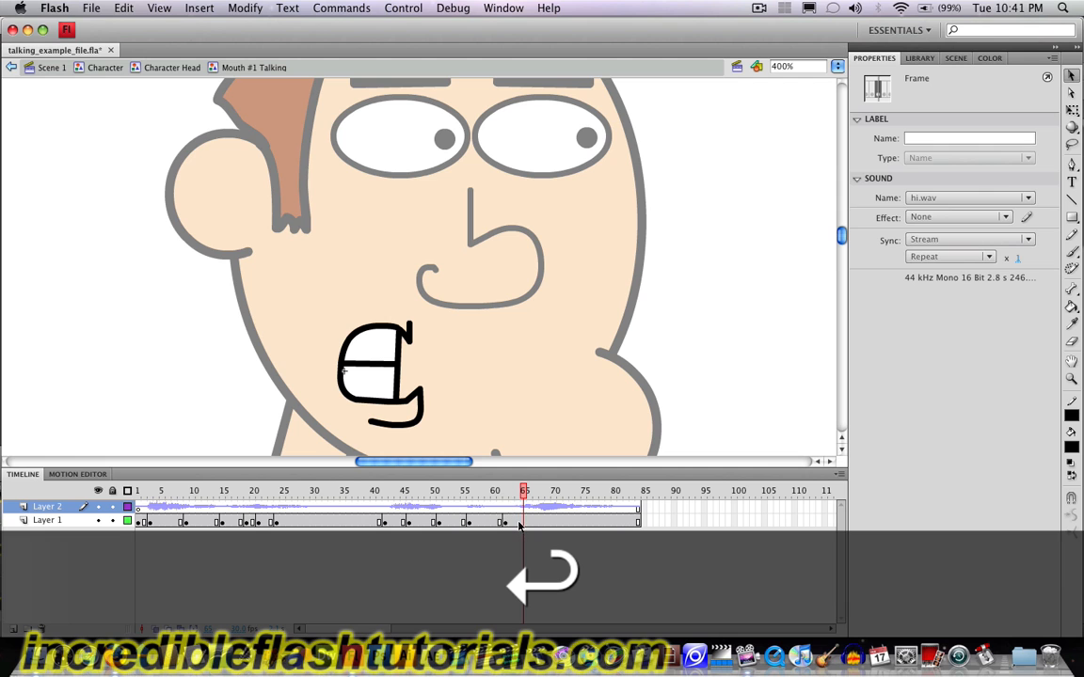
# Step: Insert a keyframe at frame 64 on Layer 1, set the mouth instance's first frame to 3, and nudge the mouth slightly into place
pyautogui.rightClick(519, 524)
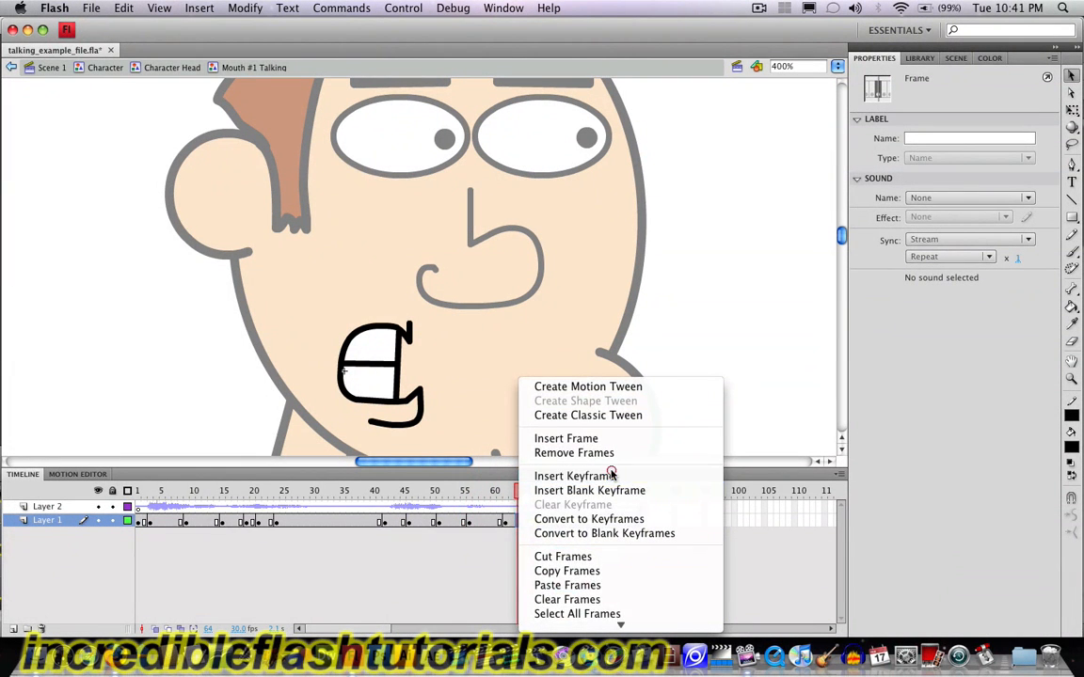
pyautogui.click(611, 475)
pyautogui.click(342, 336)
pyautogui.click(928, 373)
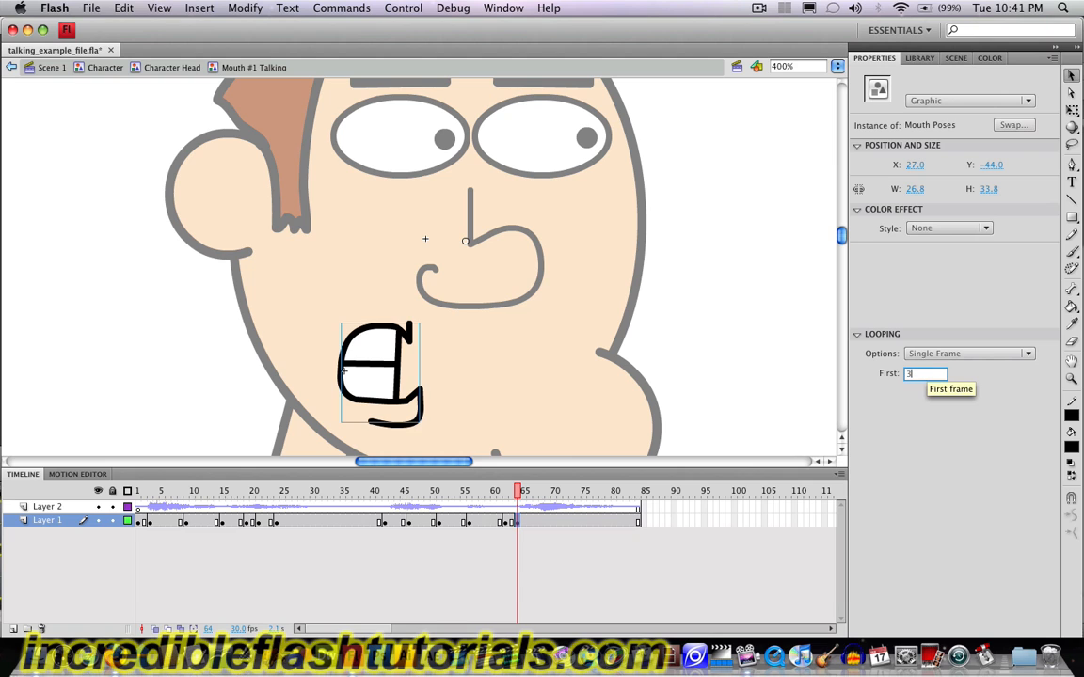
pyautogui.write('3')
pyautogui.press('Return')
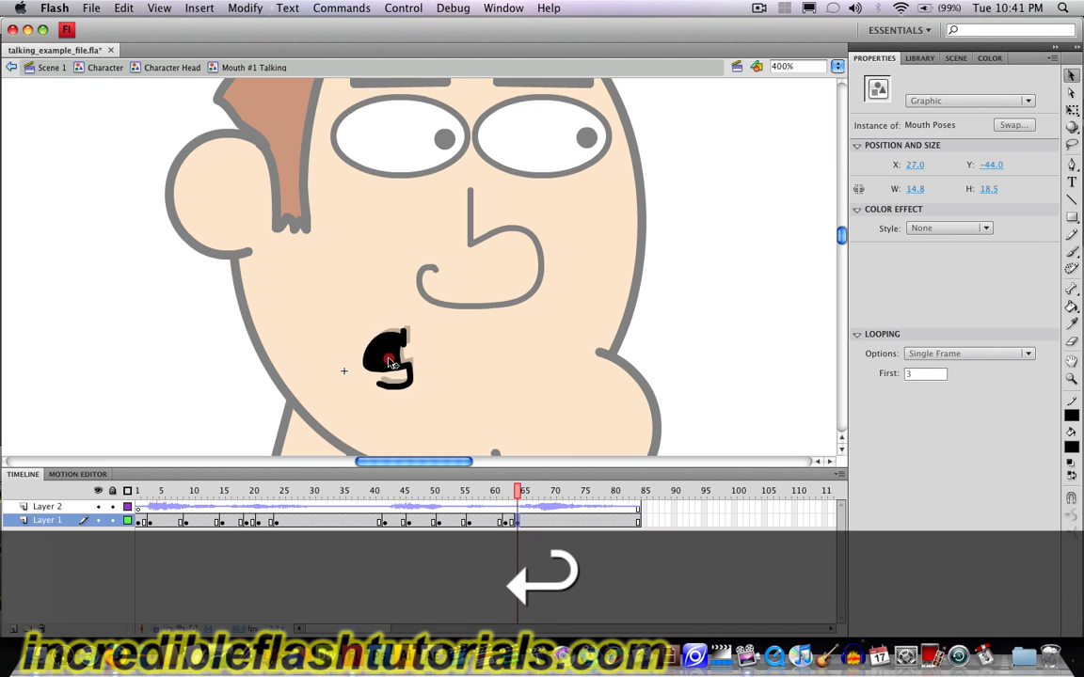
# Step: Replay the animation from about frame 40 to check the pose at frame 64 and locate the next mouth change
pyautogui.click(374, 508)
pyautogui.press('Return')
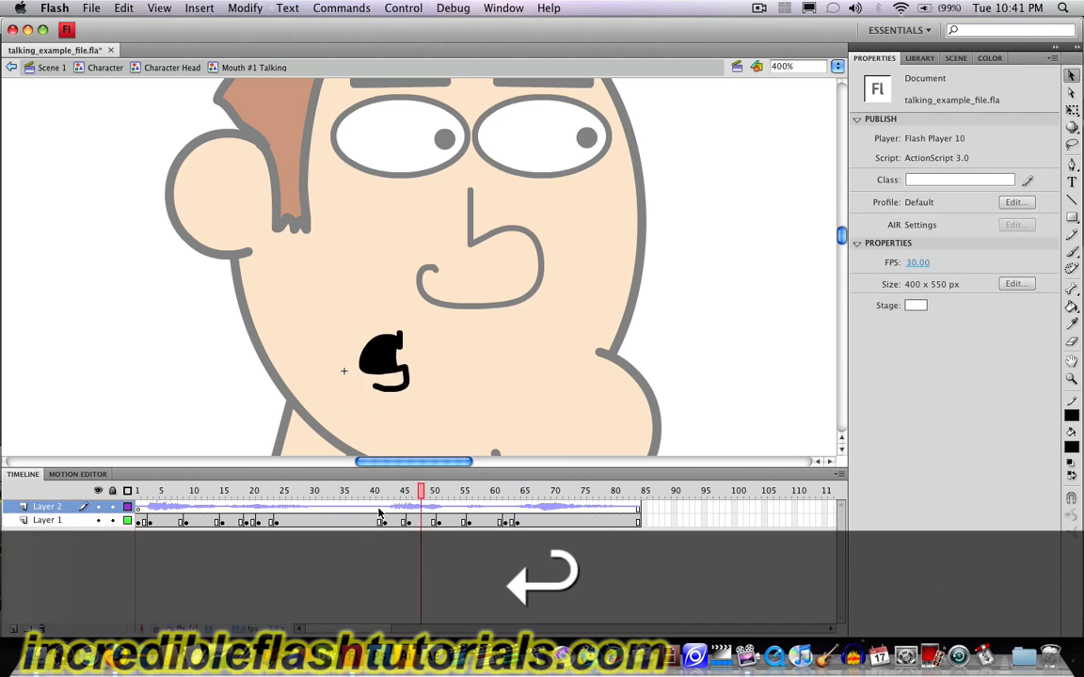
pyautogui.press('Return')
pyautogui.press('Return')
pyautogui.press('Return')
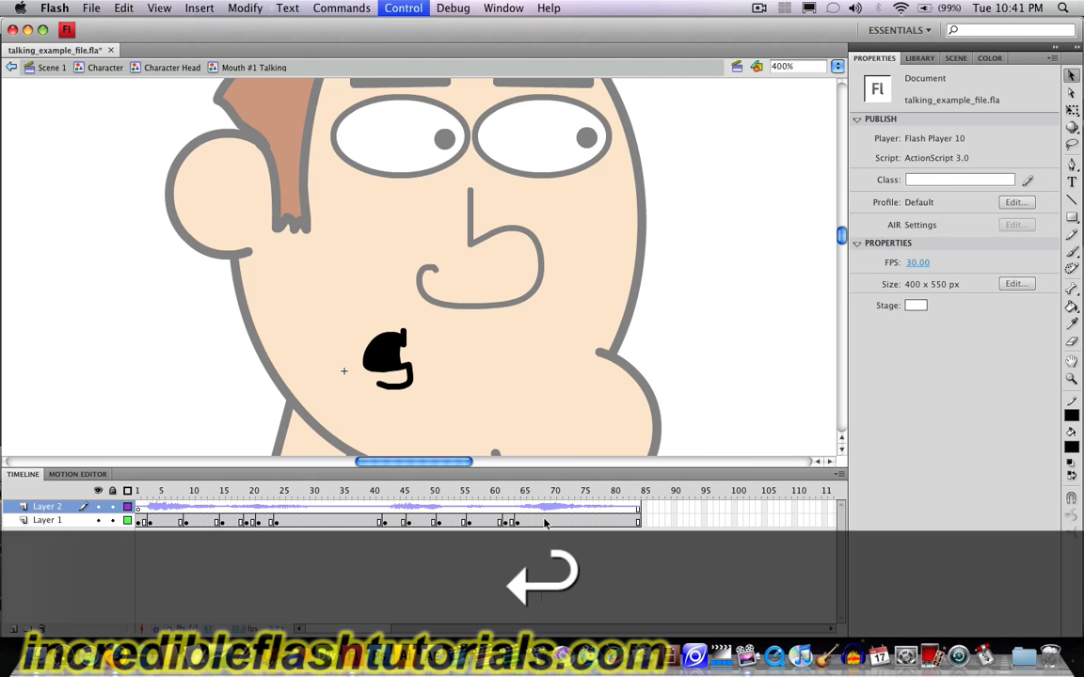
pyautogui.press('Return')
pyautogui.press('Return')
# Step: Insert a keyframe at frame 73 on Layer 1 and set the mouth instance's first frame to 2
pyautogui.rightClick(570, 524)
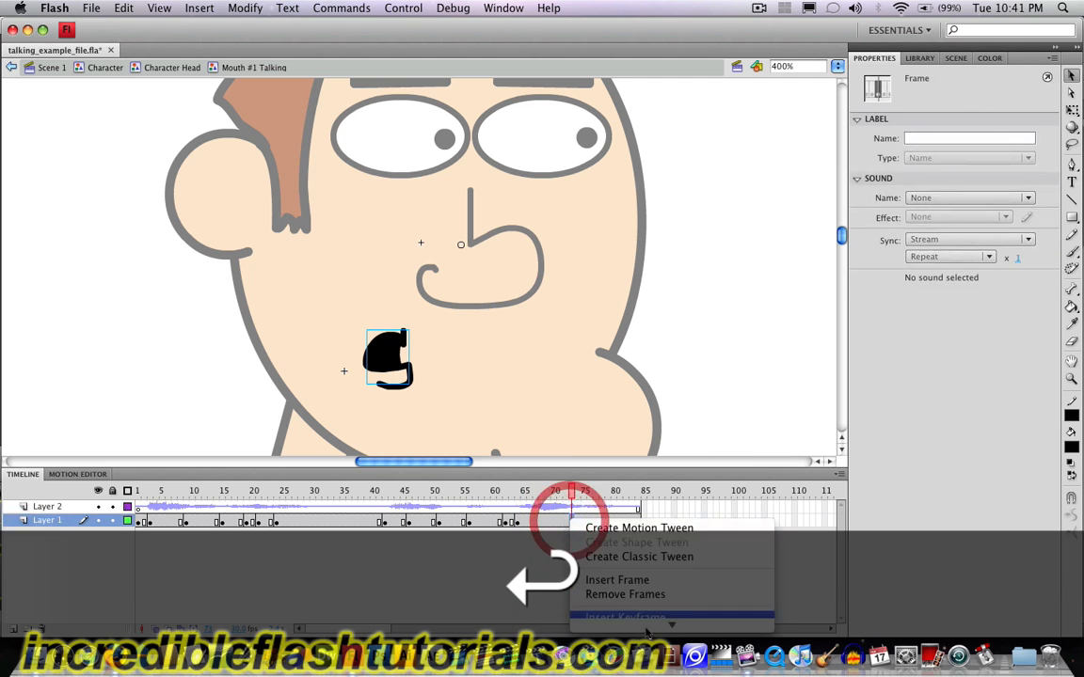
pyautogui.click(662, 431)
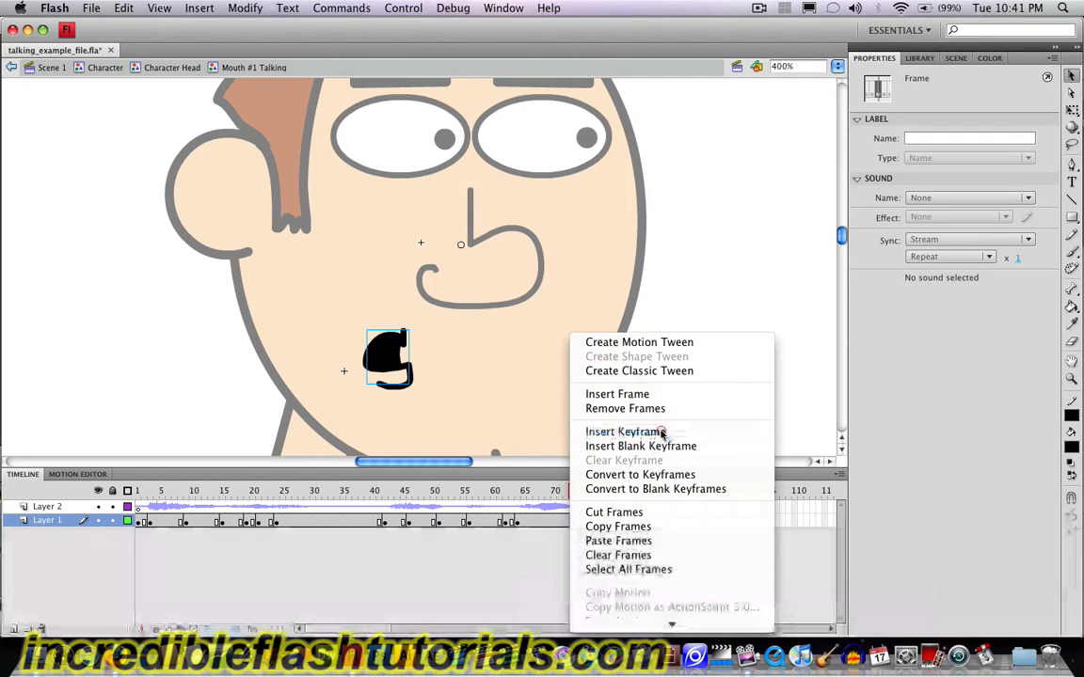
pyautogui.click(390, 361)
pyautogui.click(925, 374)
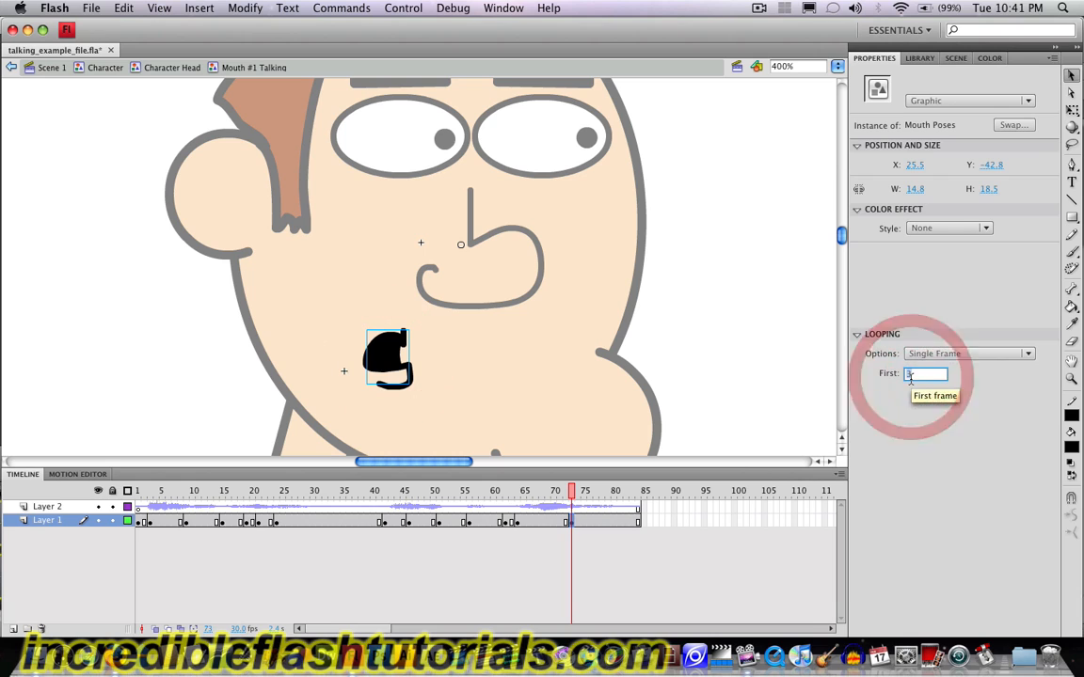
pyautogui.write('2')
pyautogui.press('Return')
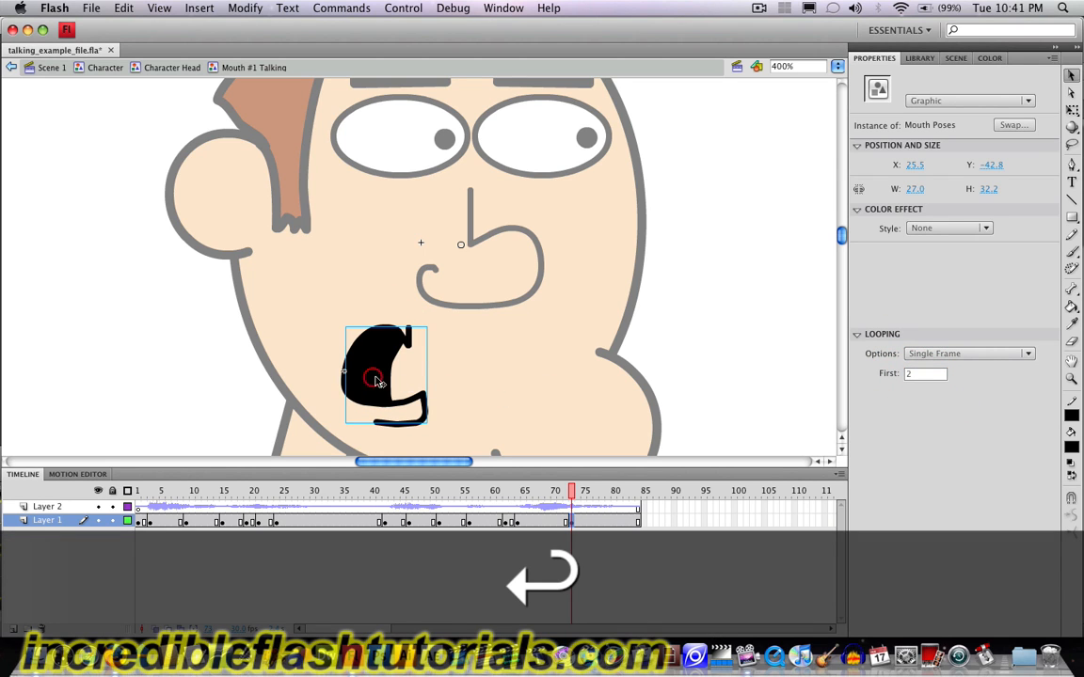
# Step: Play the animation from about frame 39 to find where the mouth shape after frame 73 has to change
pyautogui.click(367, 509)
pyautogui.press('Return')
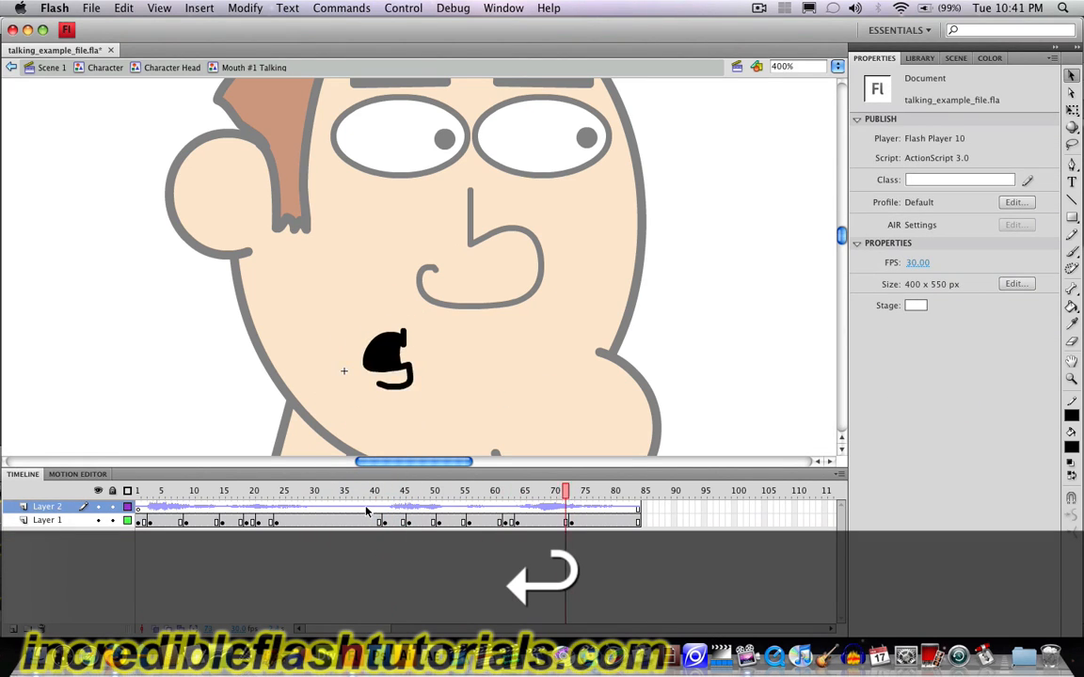
pyautogui.press('Return')
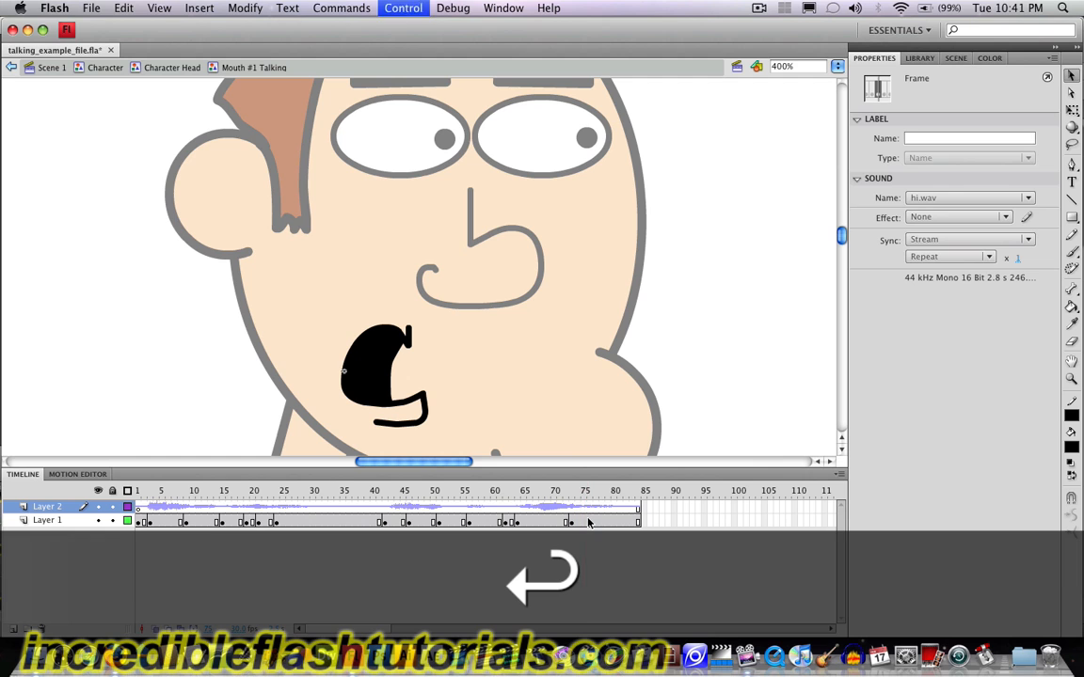
# Step: Insert a keyframe at frame 76 on Layer 1 and set the mouth instance's first frame to 5
pyautogui.rightClick(586, 522)
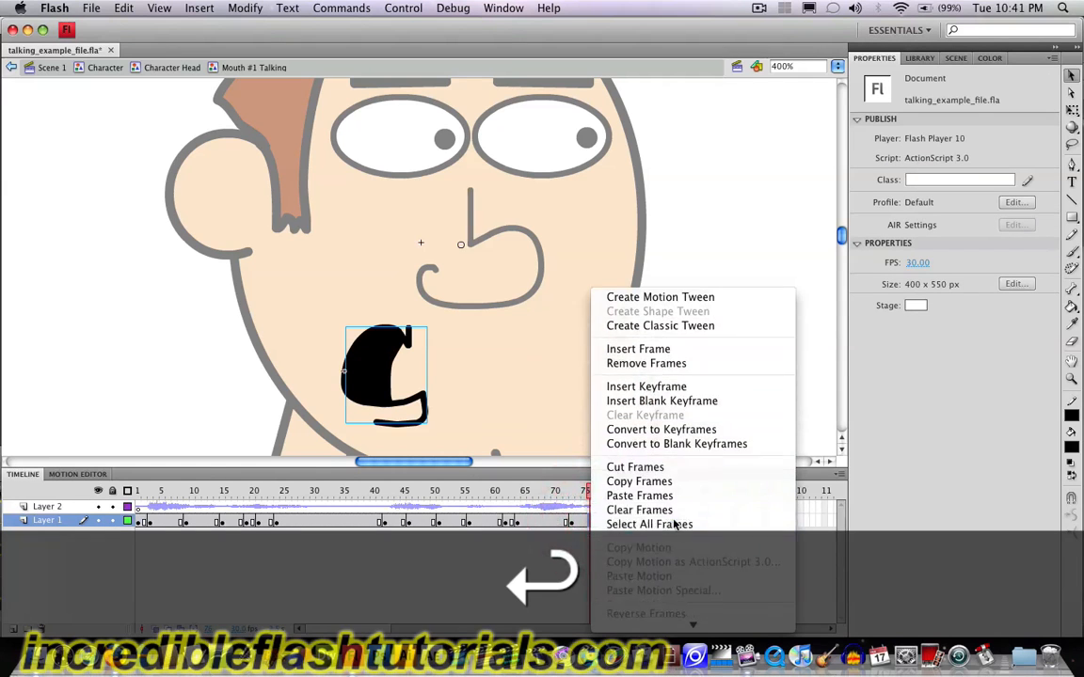
pyautogui.click(671, 389)
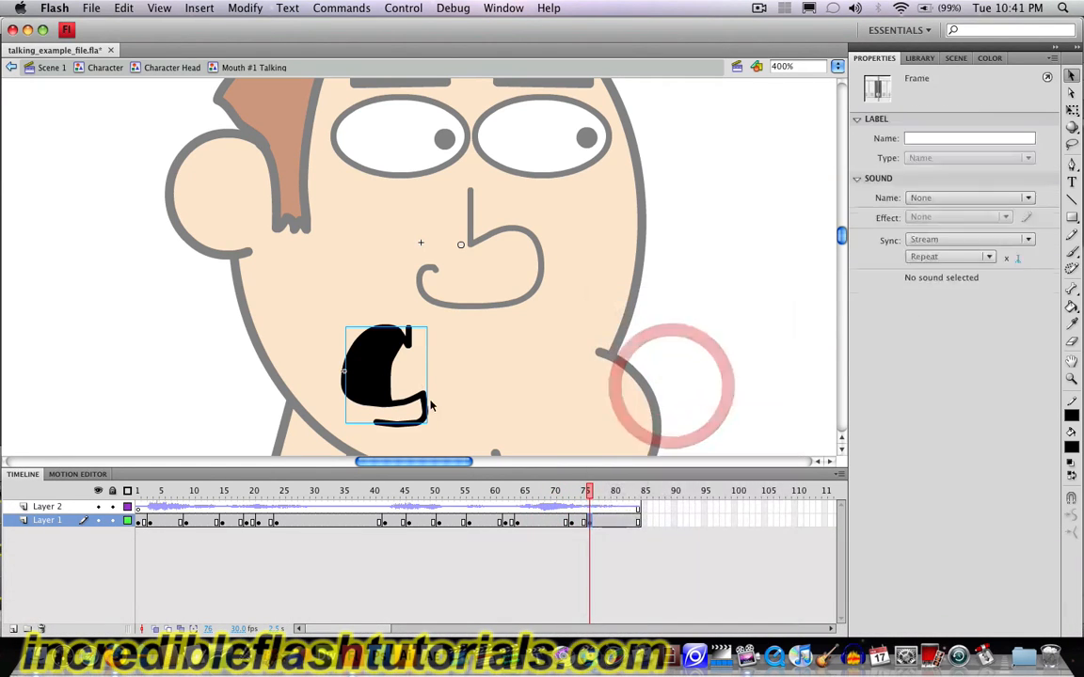
pyautogui.click(348, 346)
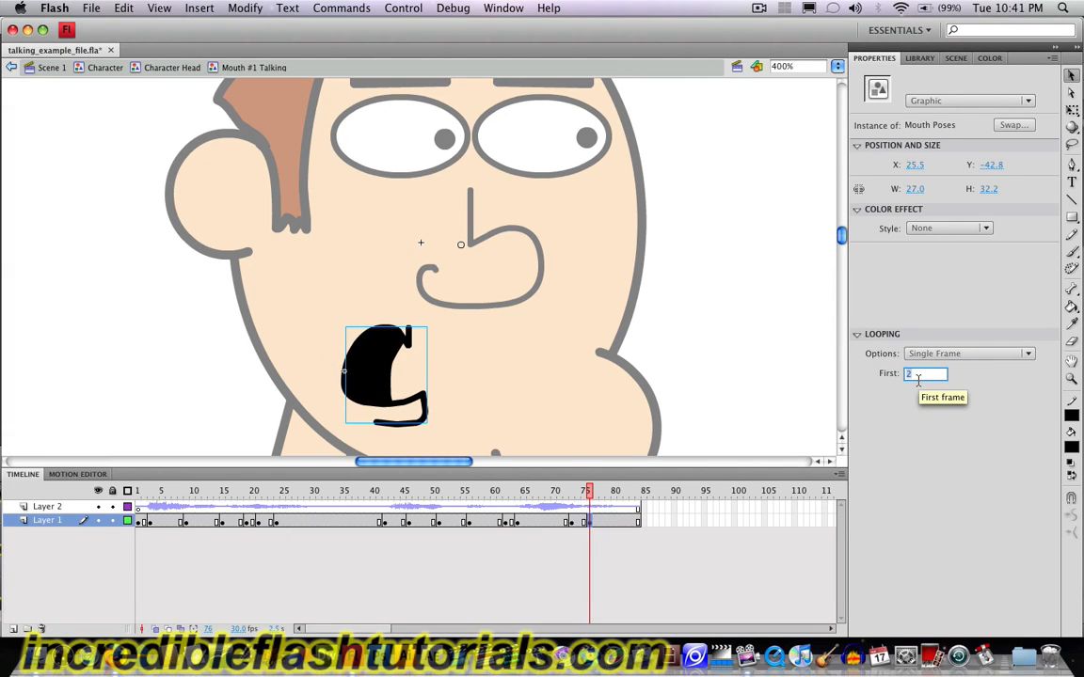
pyautogui.press('Return')
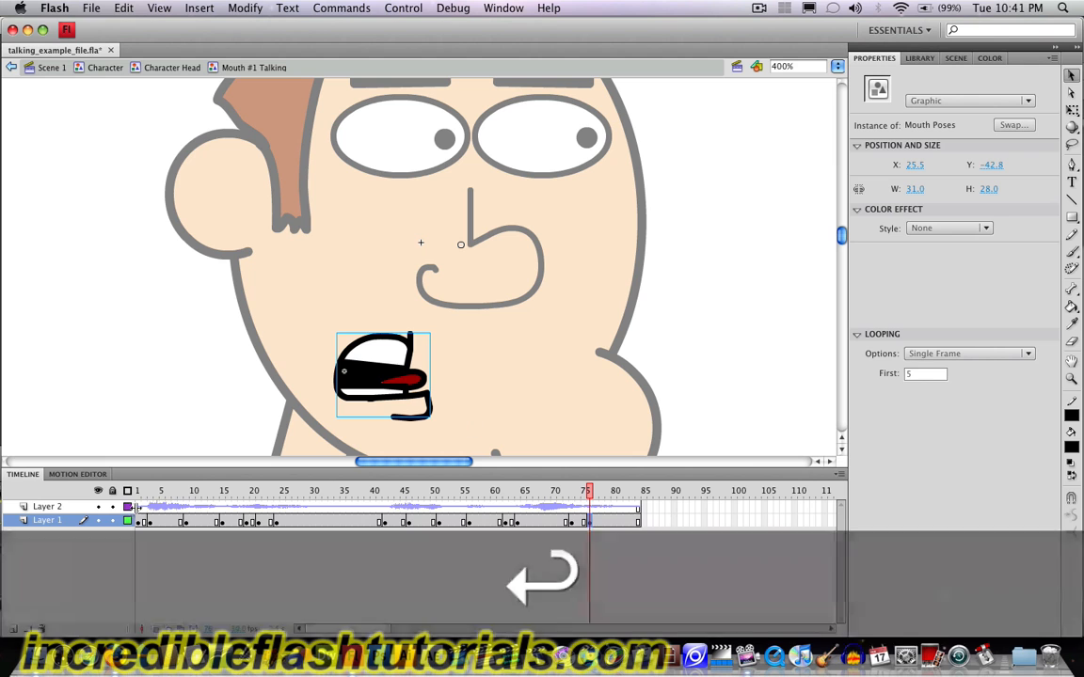
# Step: Play the animation from about frame 57 to find where the mouth shape after frame 76 has to change
pyautogui.click(475, 508)
pyautogui.press('Return')
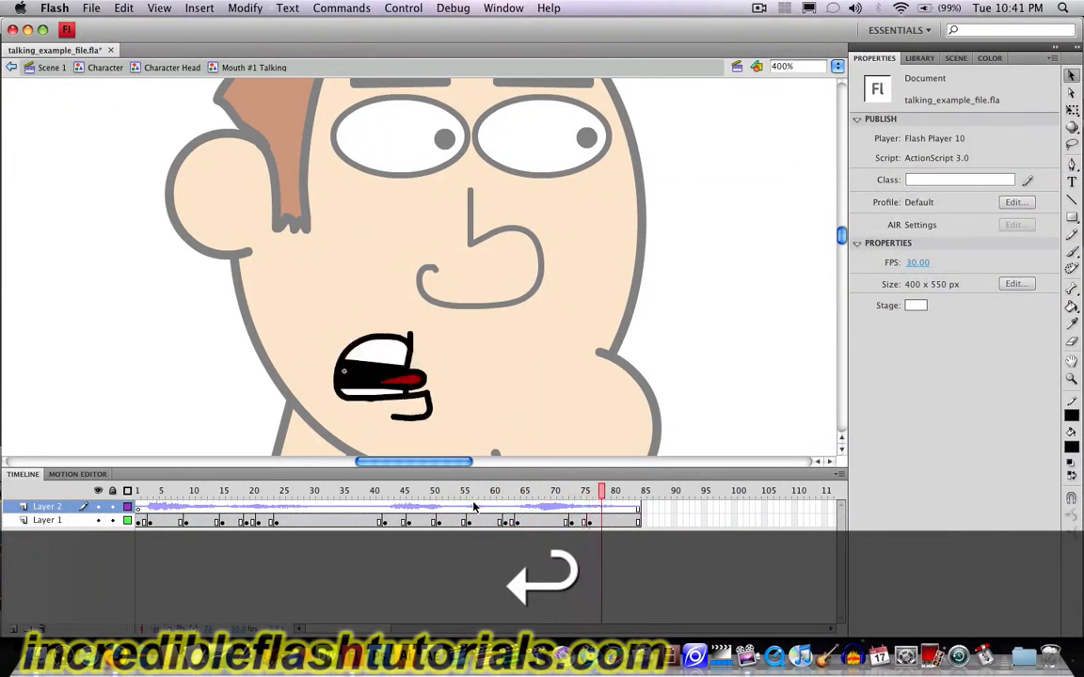
pyautogui.press('Return')
# Step: Insert a keyframe at frame 79 on Layer 1 with the mouth instance's first frame set to 4, and nudge it to about X 28.2, Y -43.8
pyautogui.rightClick(610, 523)
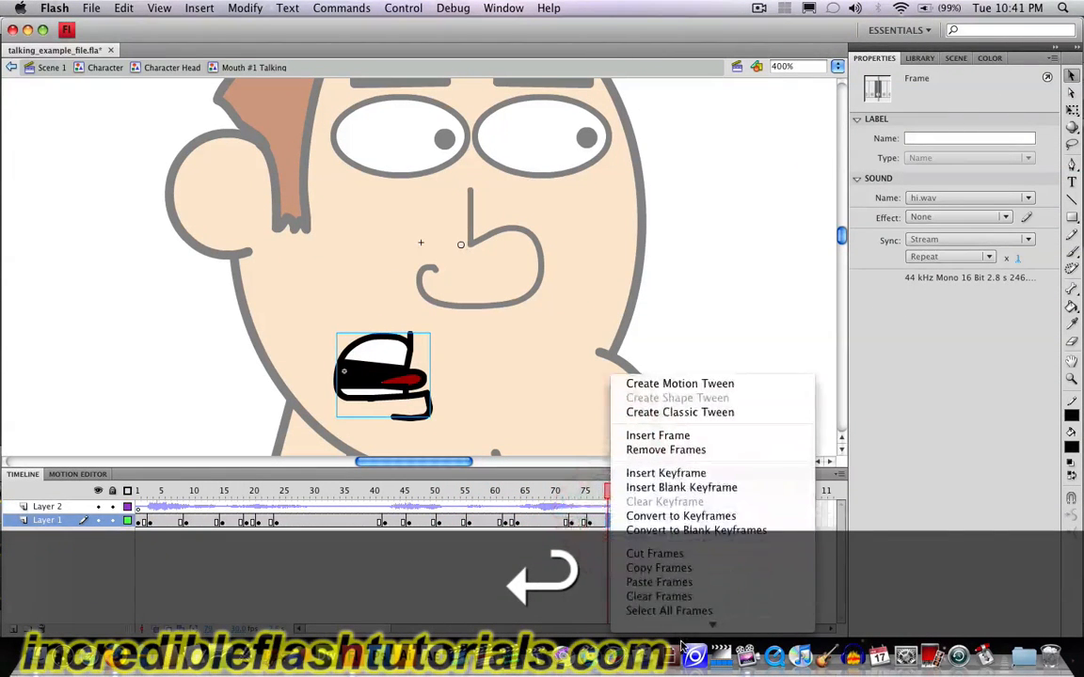
pyautogui.click(696, 432)
pyautogui.click(357, 373)
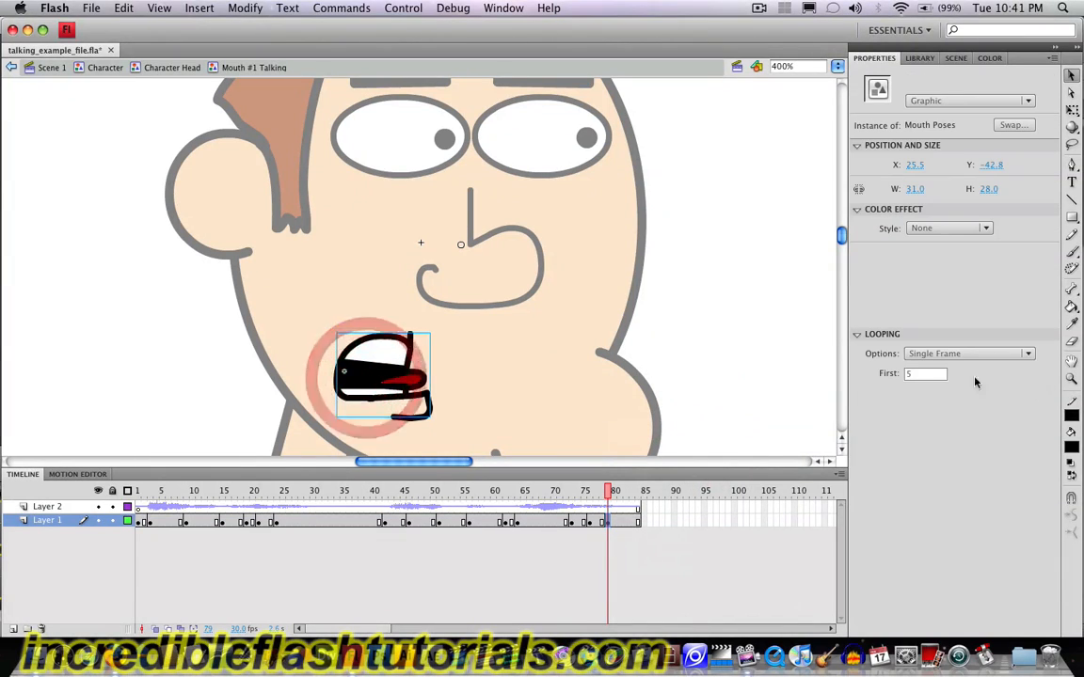
pyautogui.click(927, 374)
pyautogui.write('4')
pyautogui.press('Return')
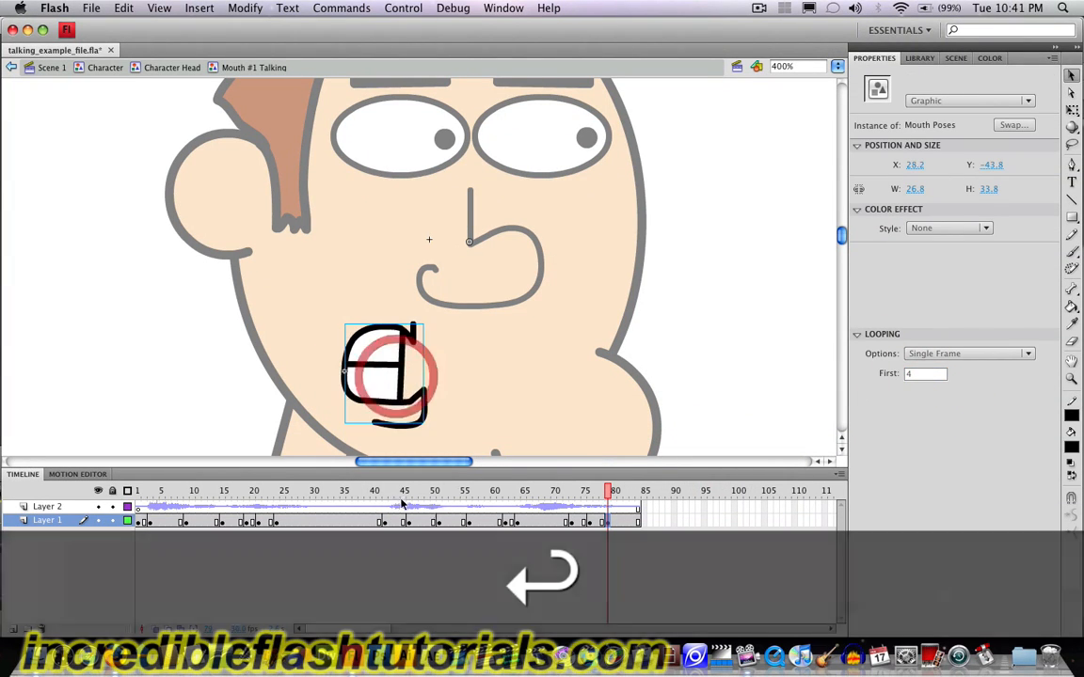
# Step: Play the lip sync from about frame 40 and again from frame 1 to review the mouth poses against the voice
pyautogui.click(371, 490)
pyautogui.press('Return')
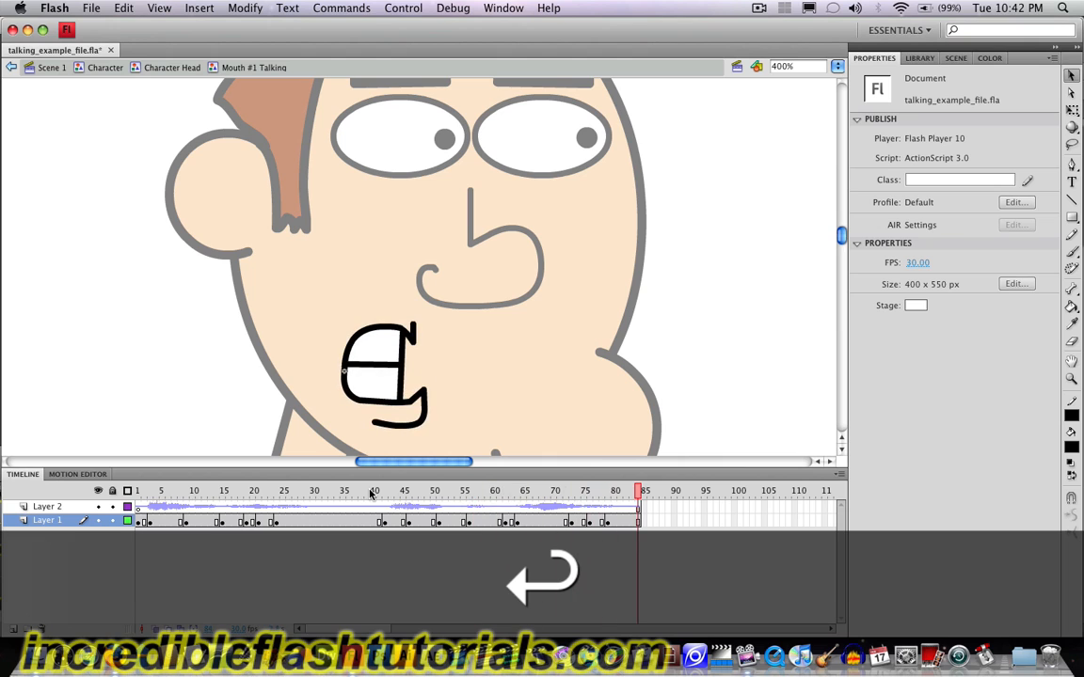
pyautogui.click(139, 507)
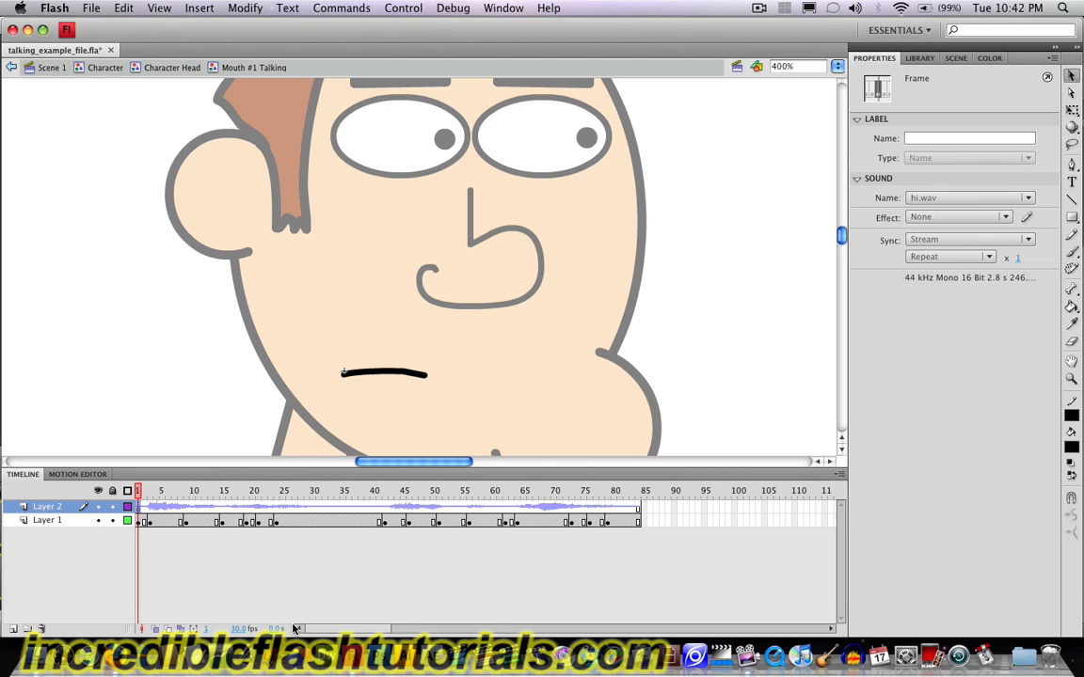
pyautogui.press('Return')
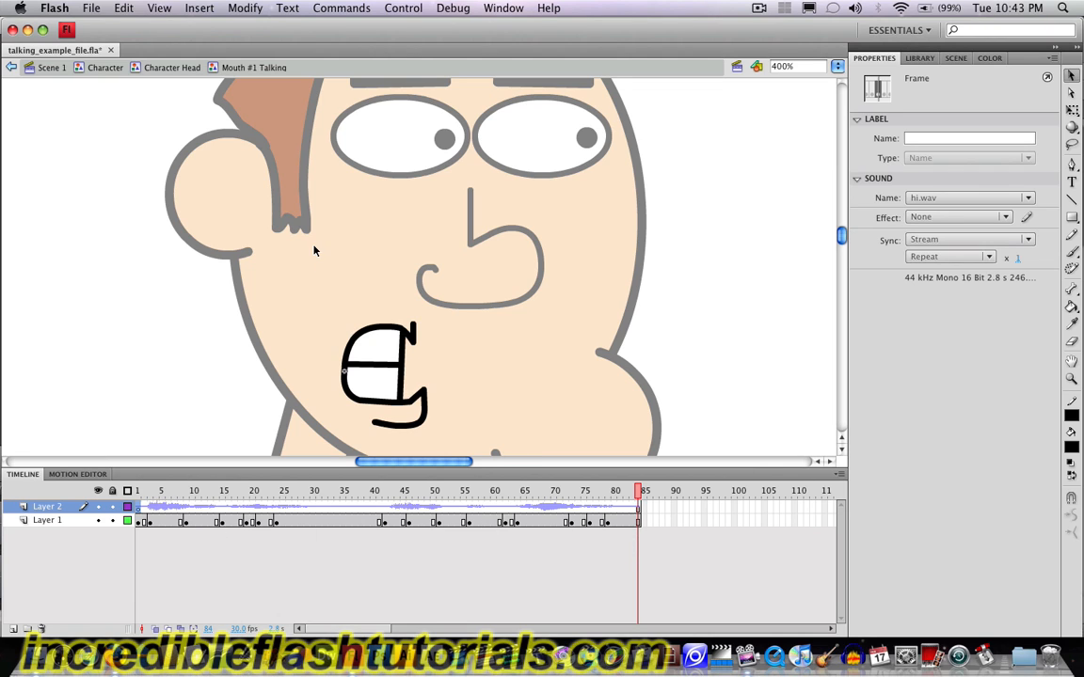
# Step: Return to the Character Head symbol and step through its first ten frames to check the talking mouth on the face
pyautogui.click(180, 75)
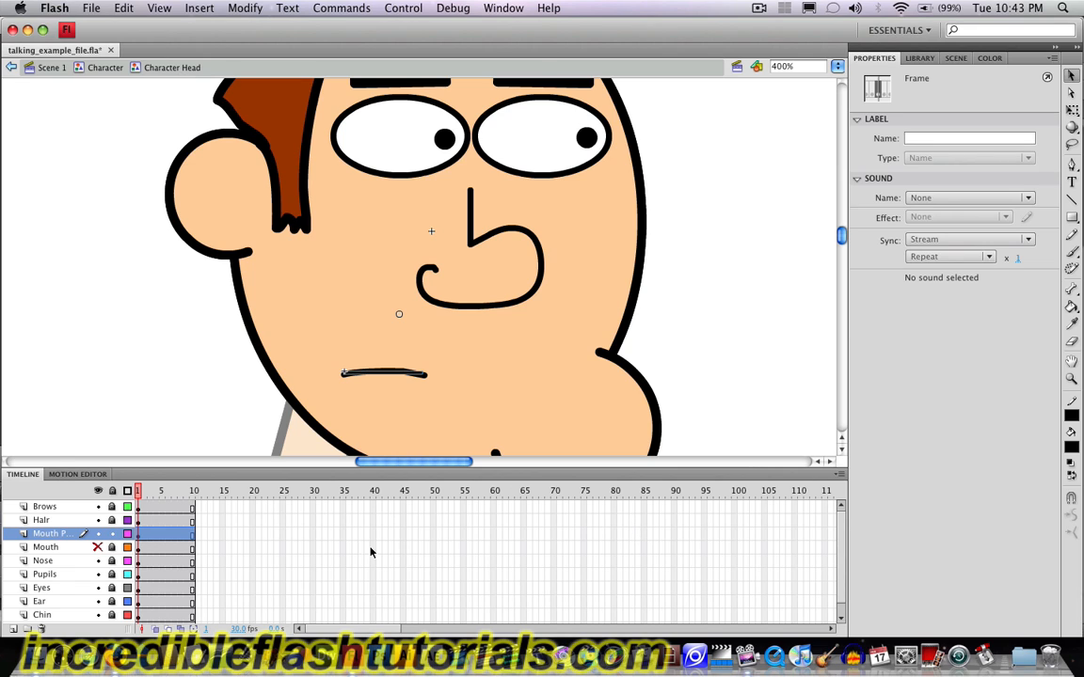
pyautogui.click(157, 508)
pyautogui.click(174, 510)
pyautogui.click(180, 511)
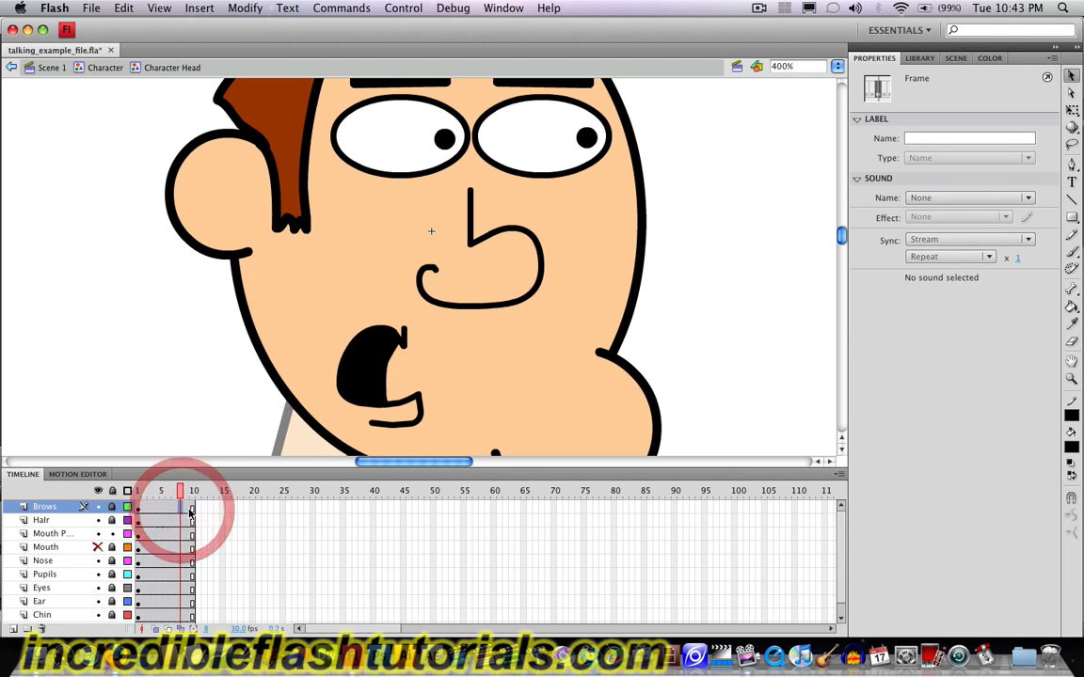
pyautogui.click(186, 511)
pyautogui.click(193, 510)
pyautogui.click(167, 509)
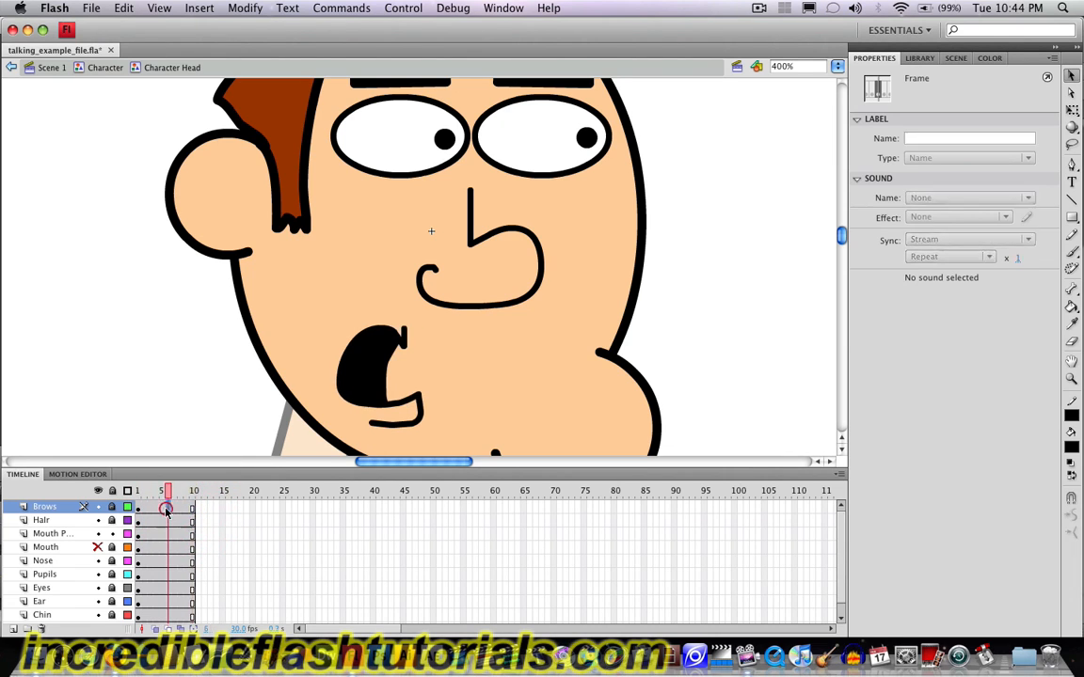
pyautogui.click(152, 510)
pyautogui.click(163, 510)
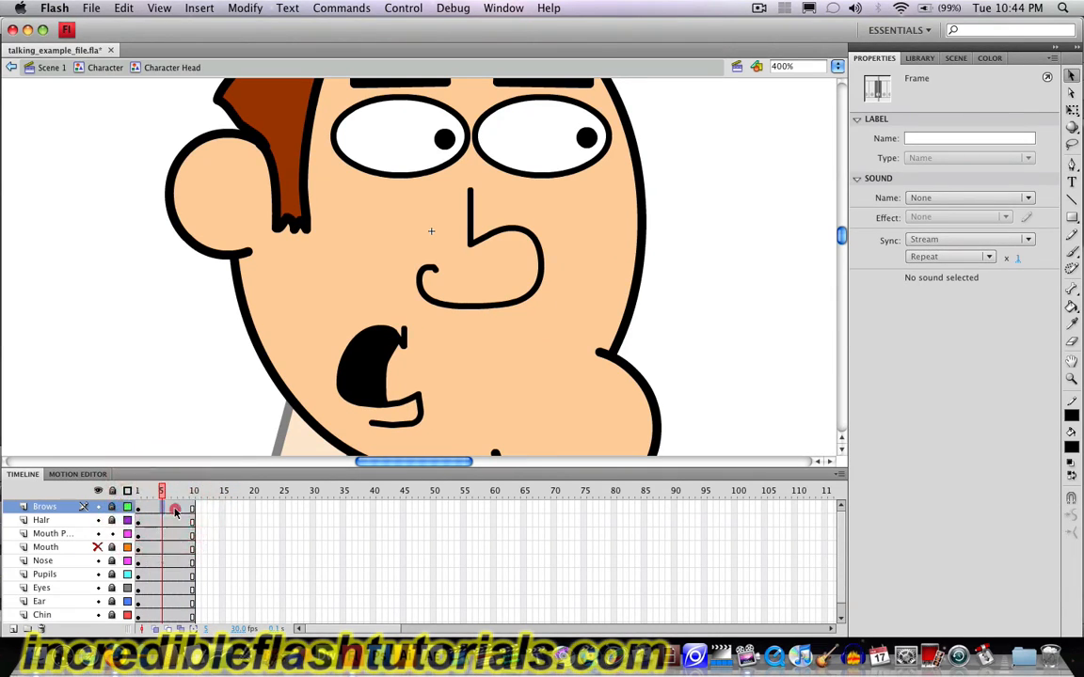
pyautogui.click(175, 510)
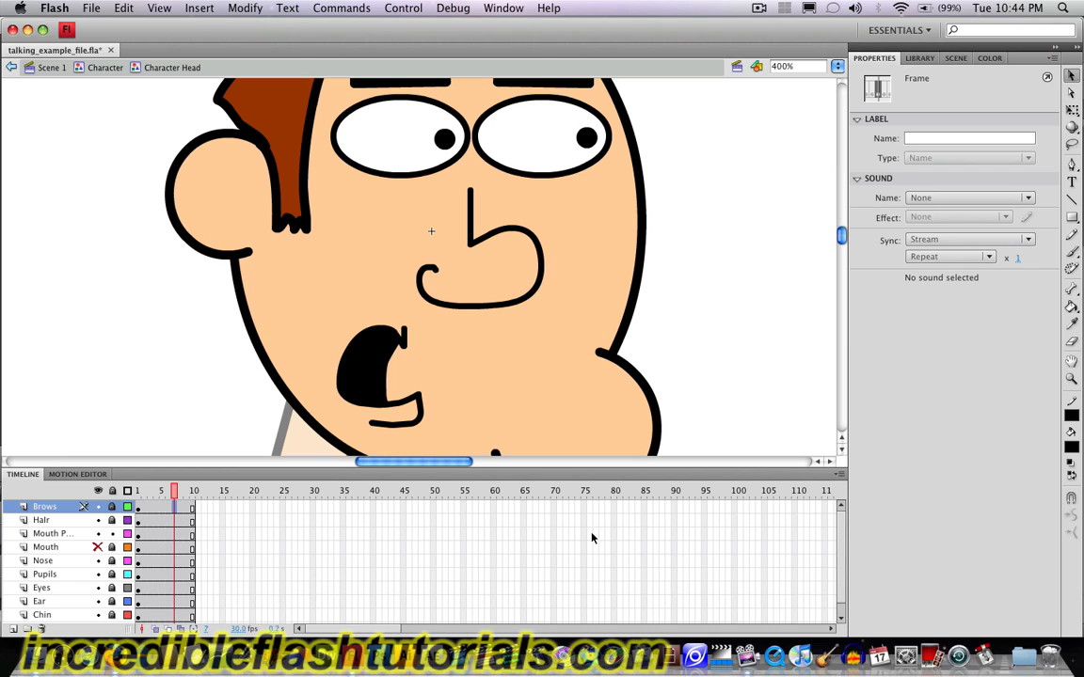
# Step: Extend every layer of the Character Head symbol, from Brows down to Head, by inserting frames up to frame 84
pyautogui.click(637, 507)
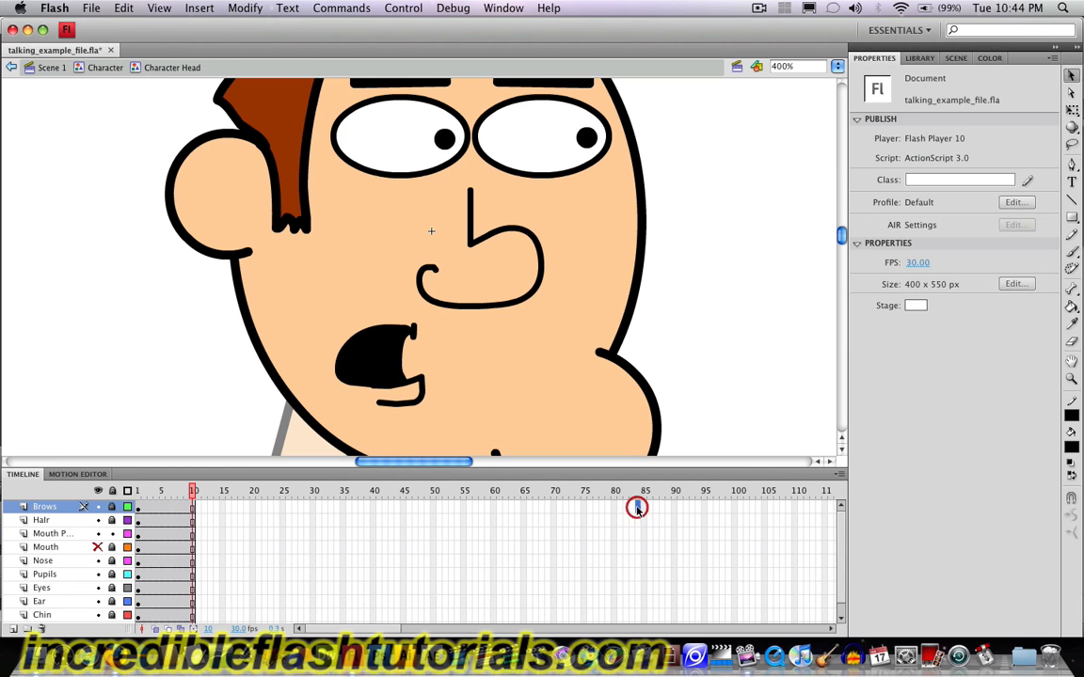
pyautogui.click(630, 517)
pyautogui.click(638, 508)
pyautogui.scroll(-1, 638, 546)
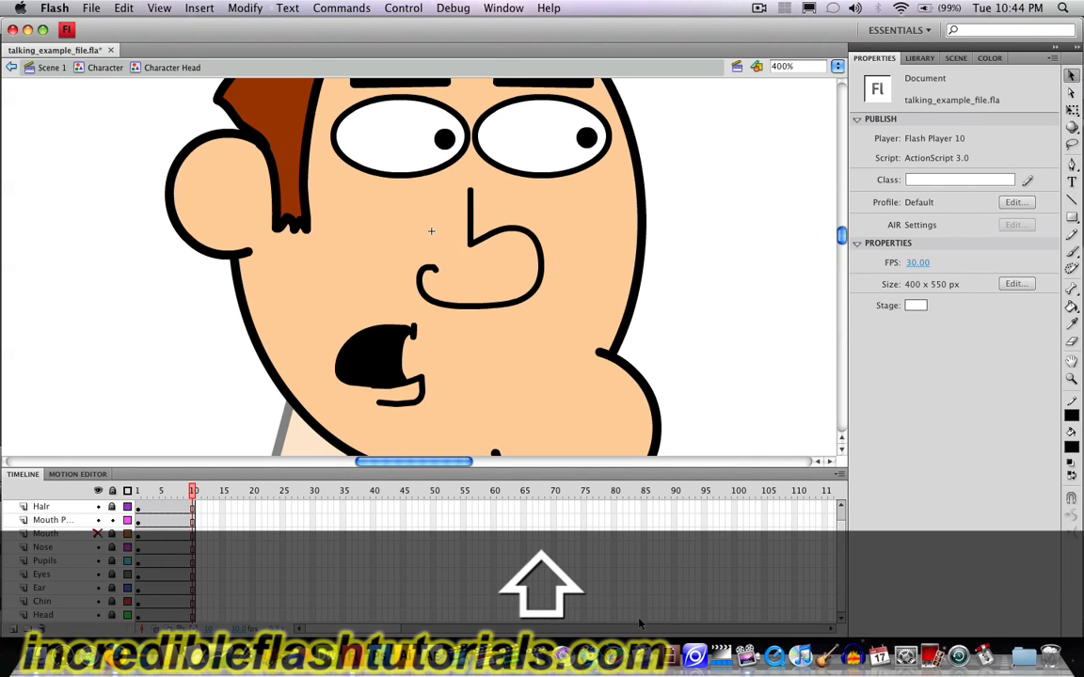
pyautogui.keyDown('shift'); pyautogui.click(638, 616); pyautogui.keyUp('shift')
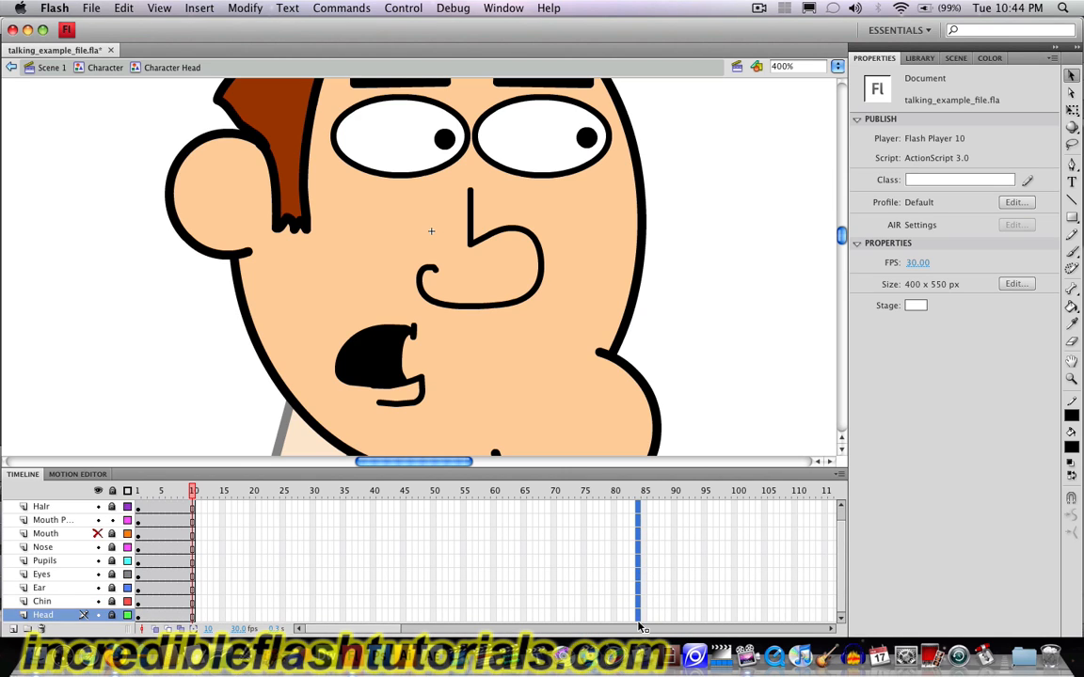
pyautogui.rightClick(638, 620)
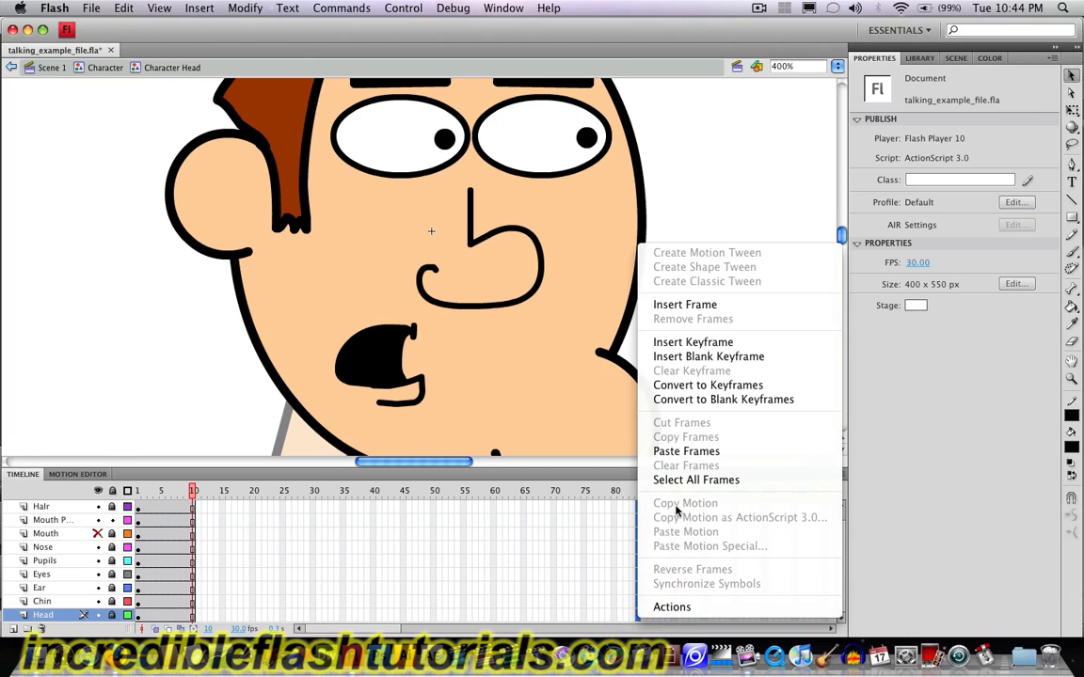
pyautogui.click(690, 305)
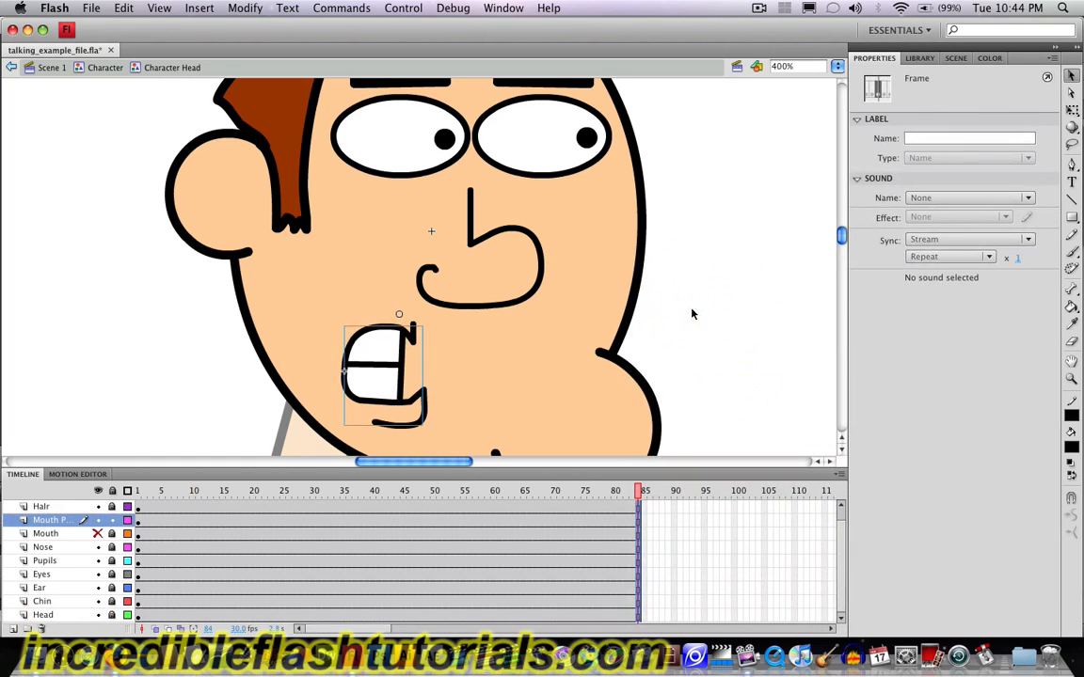
pyautogui.click(729, 329)
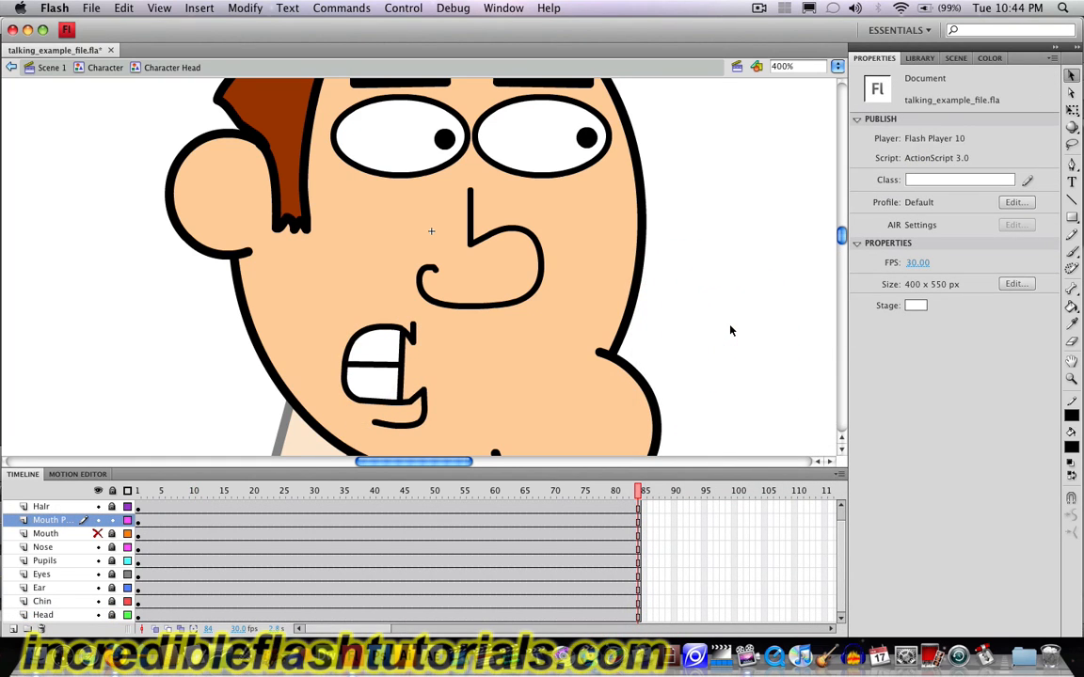
# Step: Set the looping option of the Mouth #1 Talking instance to Play Once
pyautogui.click(346, 313)
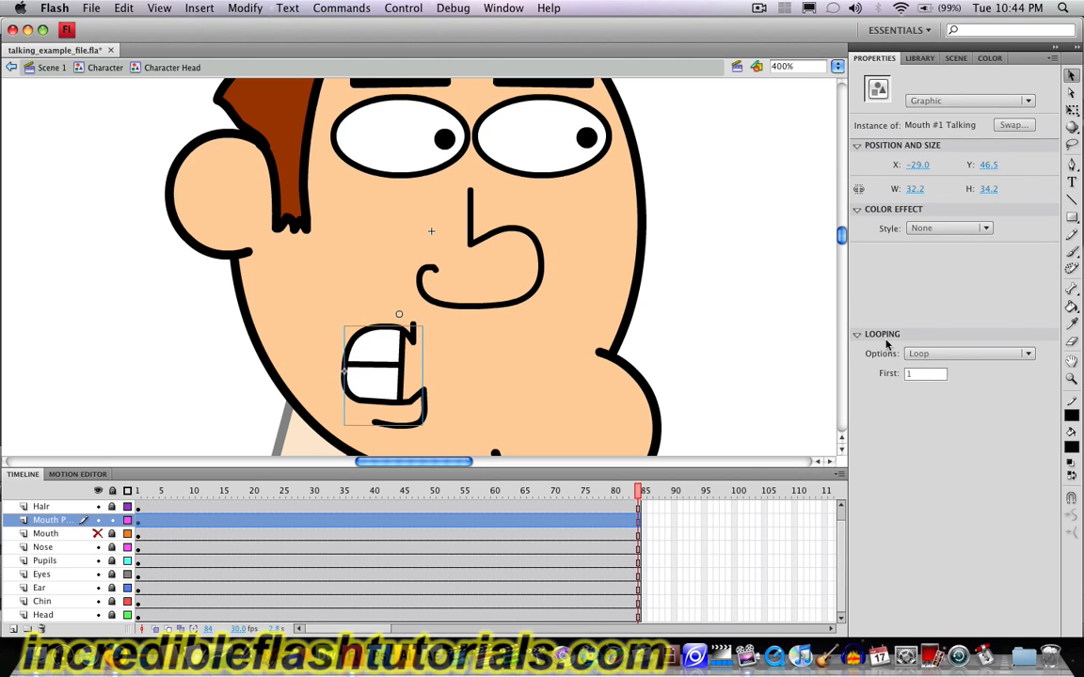
pyautogui.click(967, 354)
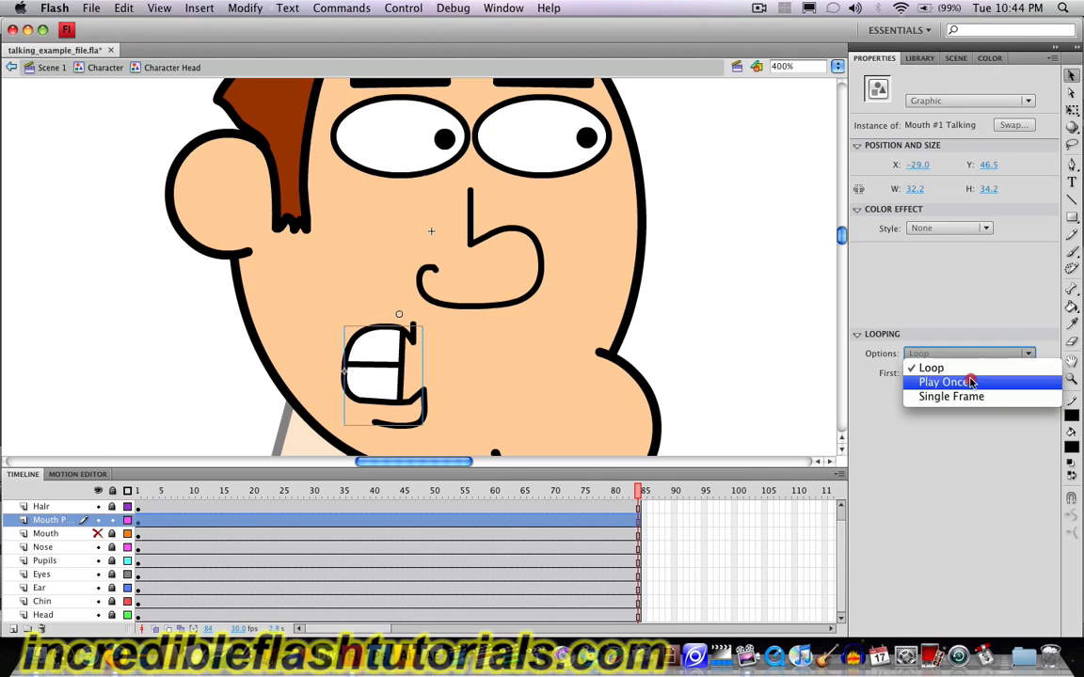
pyautogui.click(966, 381)
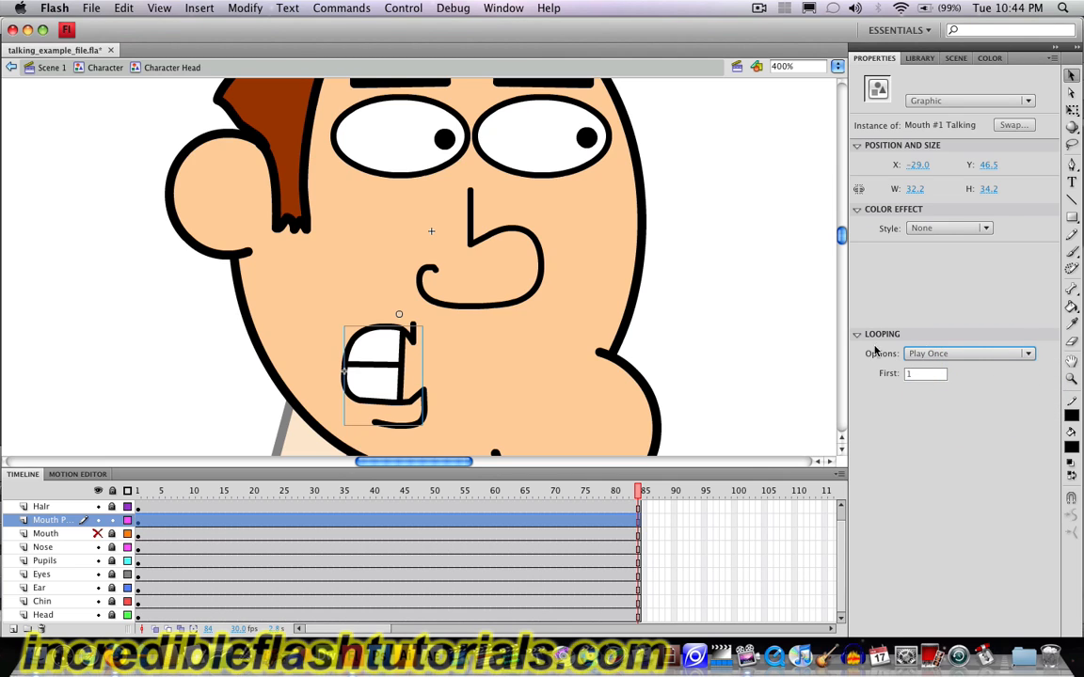
pyautogui.click(947, 354)
pyautogui.click(935, 312)
pyautogui.click(953, 353)
pyautogui.click(966, 317)
pyautogui.click(746, 368)
# Step: Add a new layer above Brows in the Character Head symbol and attach the hi.wav sound to its first frame
pyautogui.scroll(1, 299, 563)
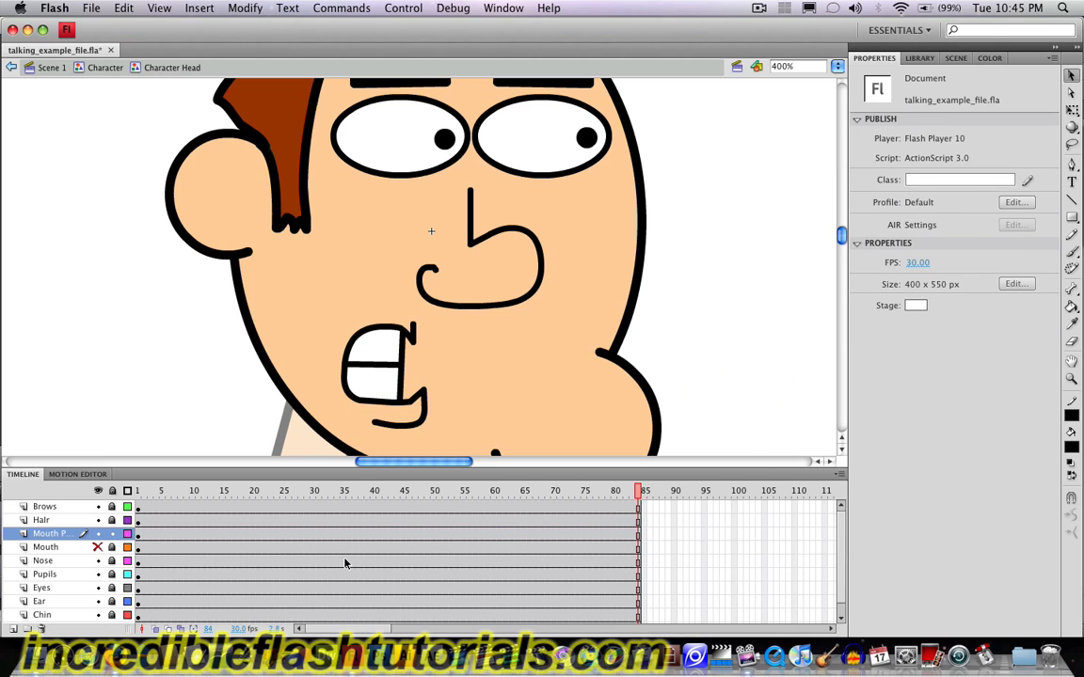
pyautogui.click(44, 508)
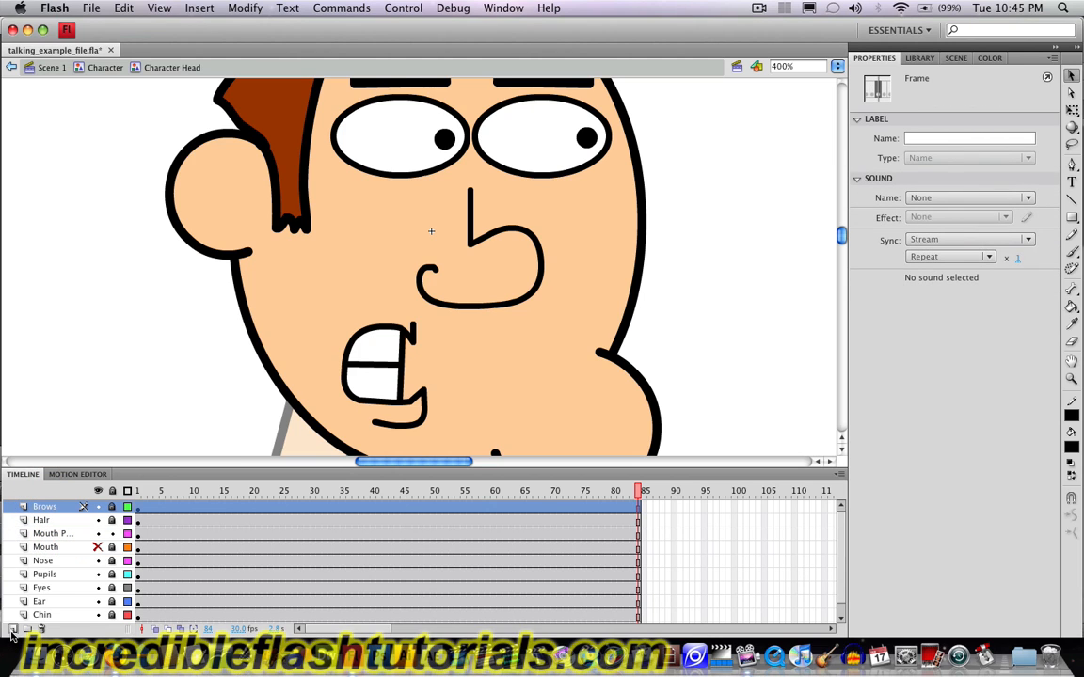
pyautogui.click(13, 629)
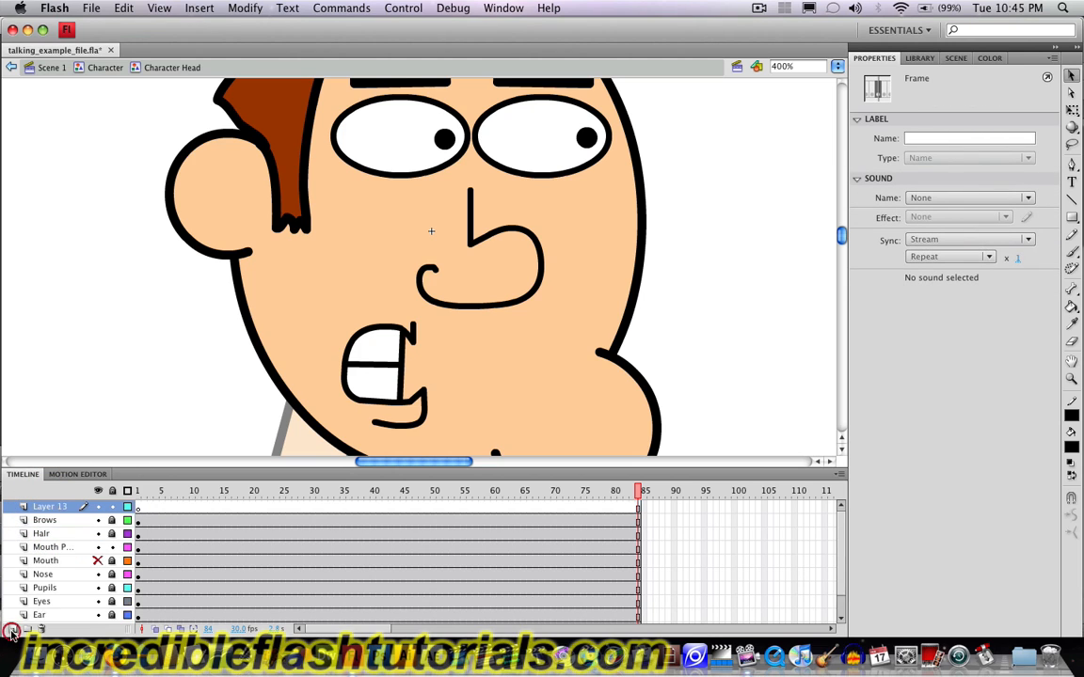
pyautogui.click(138, 508)
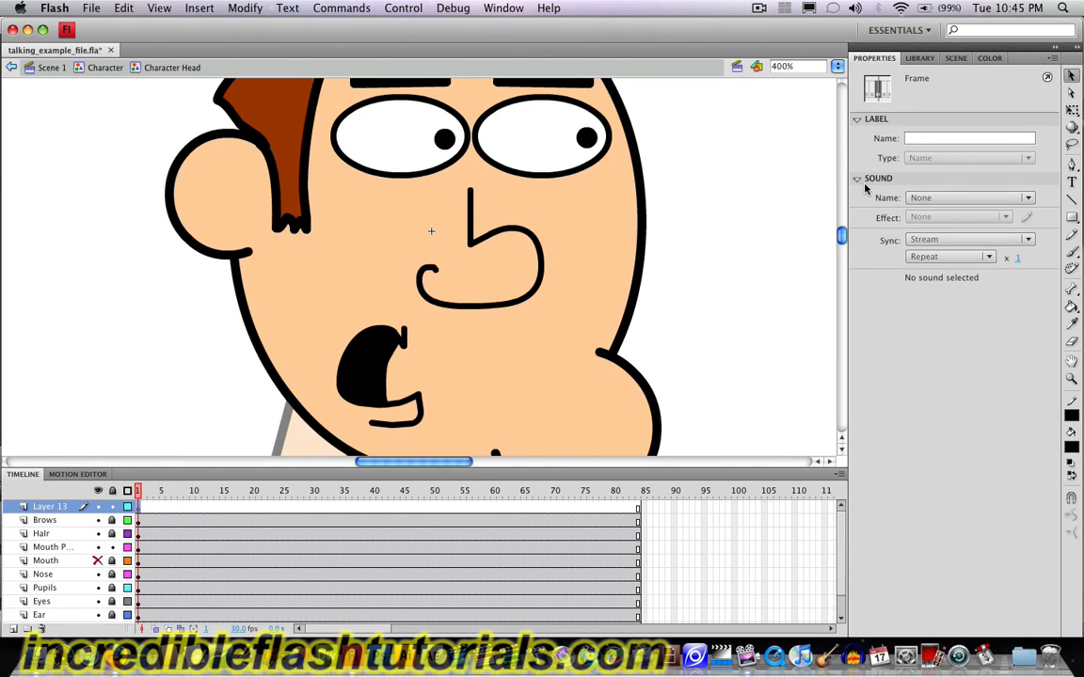
pyautogui.click(933, 199)
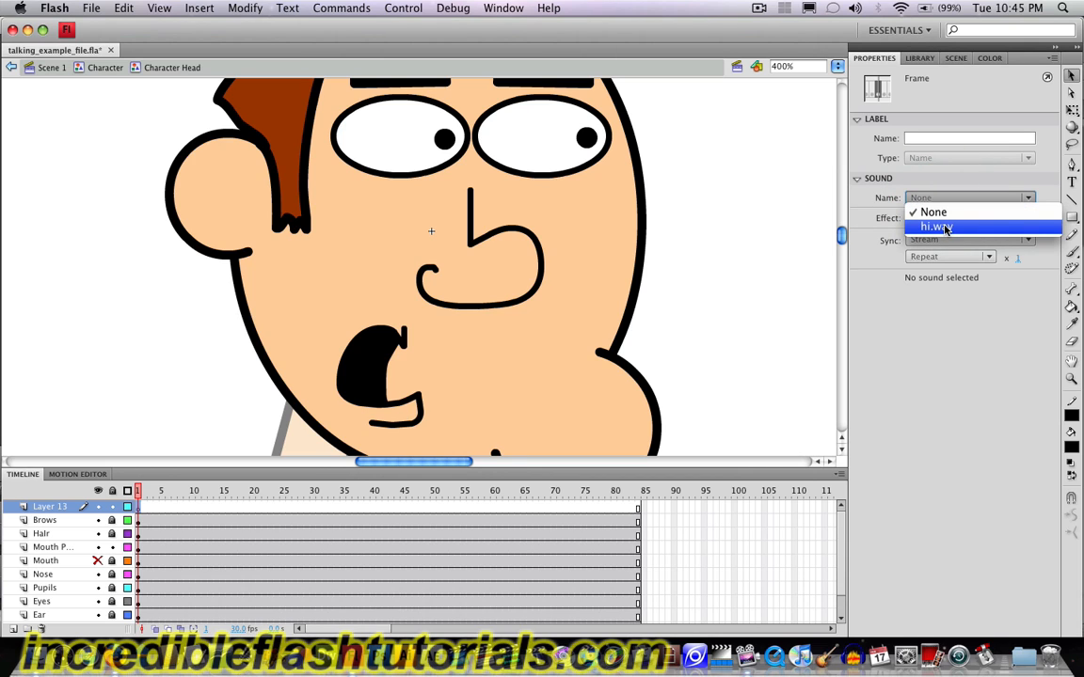
pyautogui.click(946, 229)
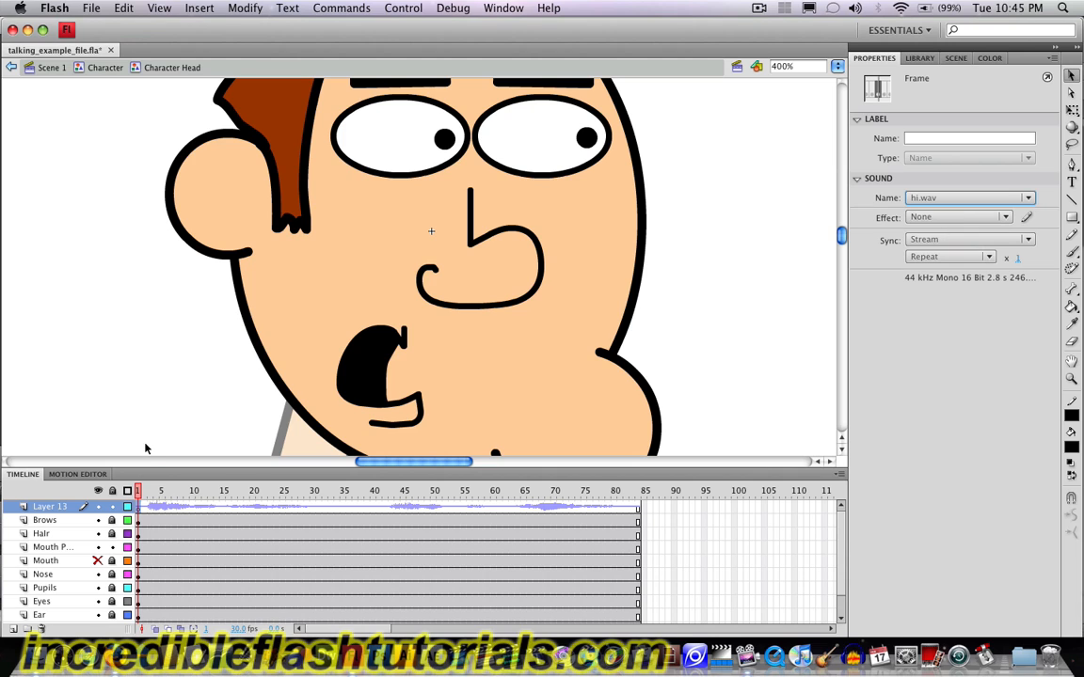
# Step: Play the Character Head timeline from frame 1 to check the mouth against the voice track
pyautogui.click(151, 533)
pyautogui.click(138, 508)
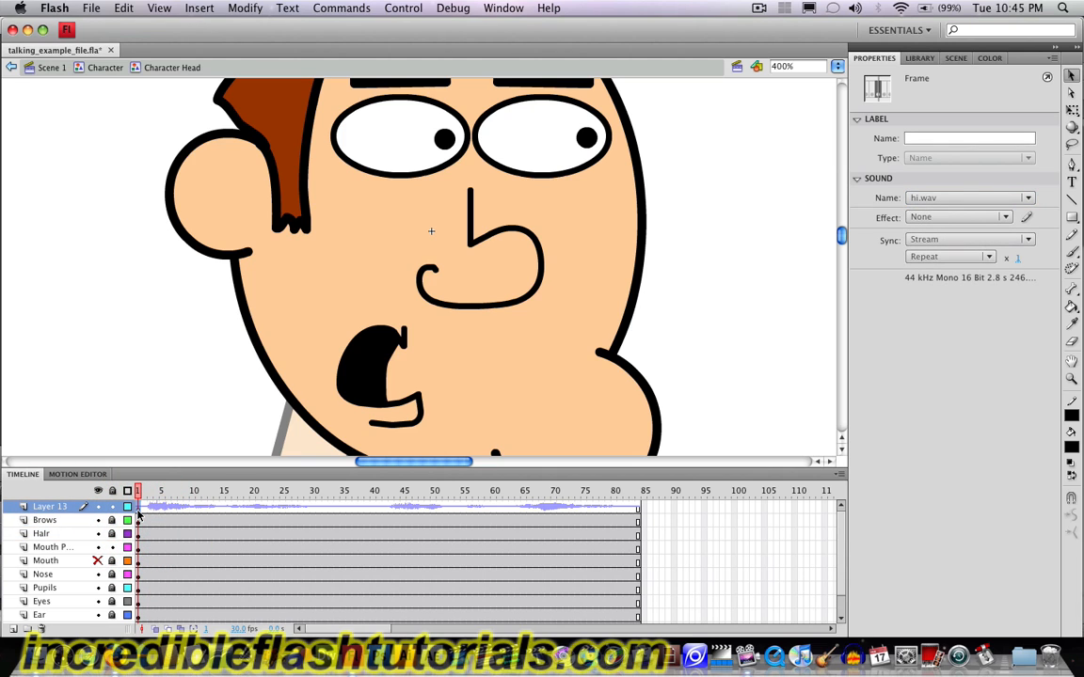
pyautogui.press('Return')
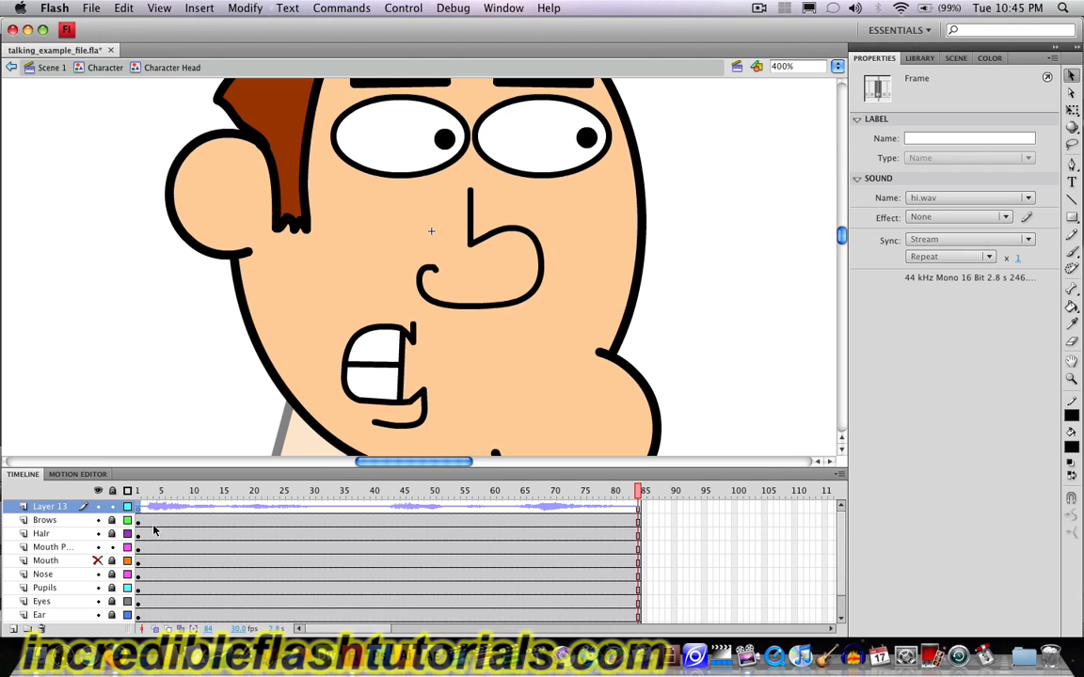
pyautogui.click(54, 507)
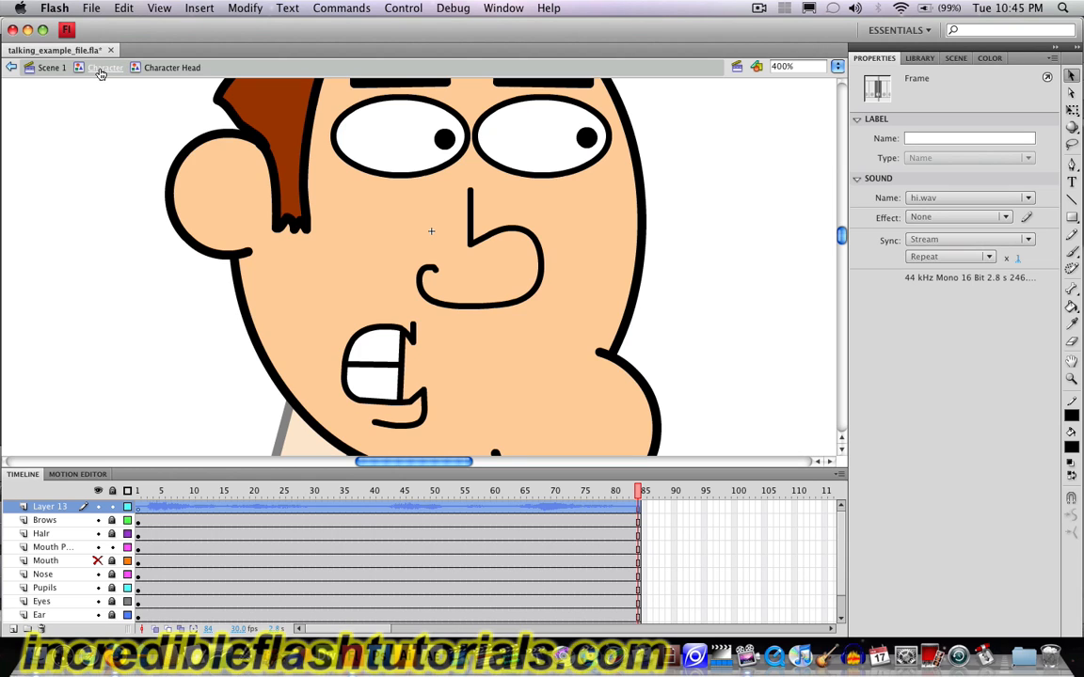
# Step: Unhide the old Mouth layer in the Character Head symbol and delete that layer
pyautogui.click(103, 69)
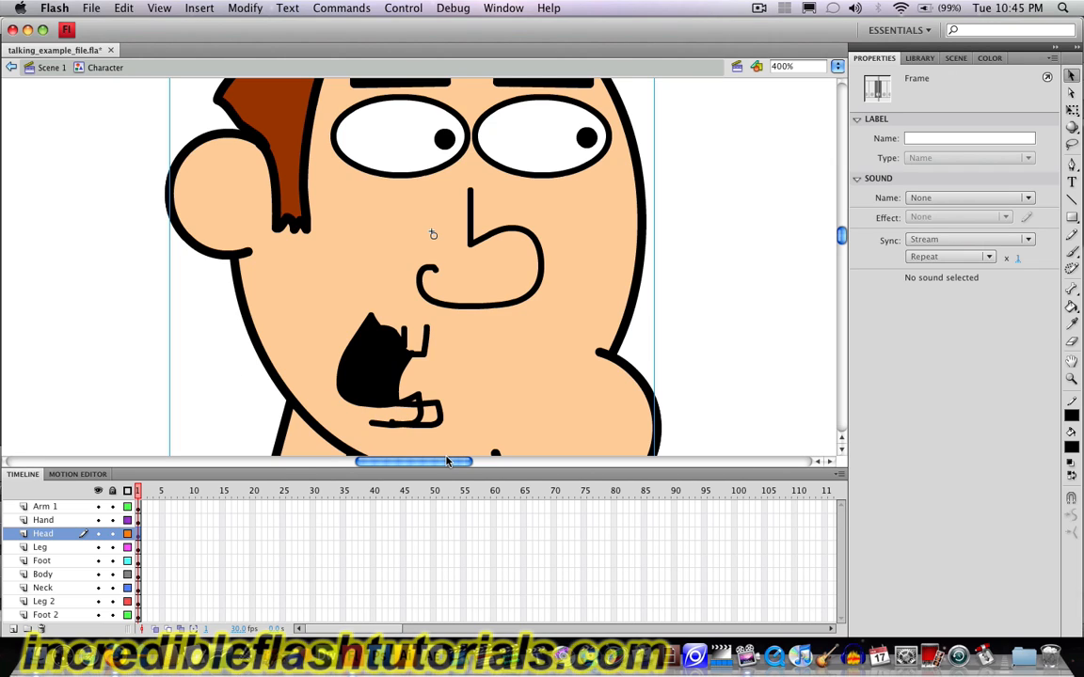
pyautogui.doubleClick(511, 358)
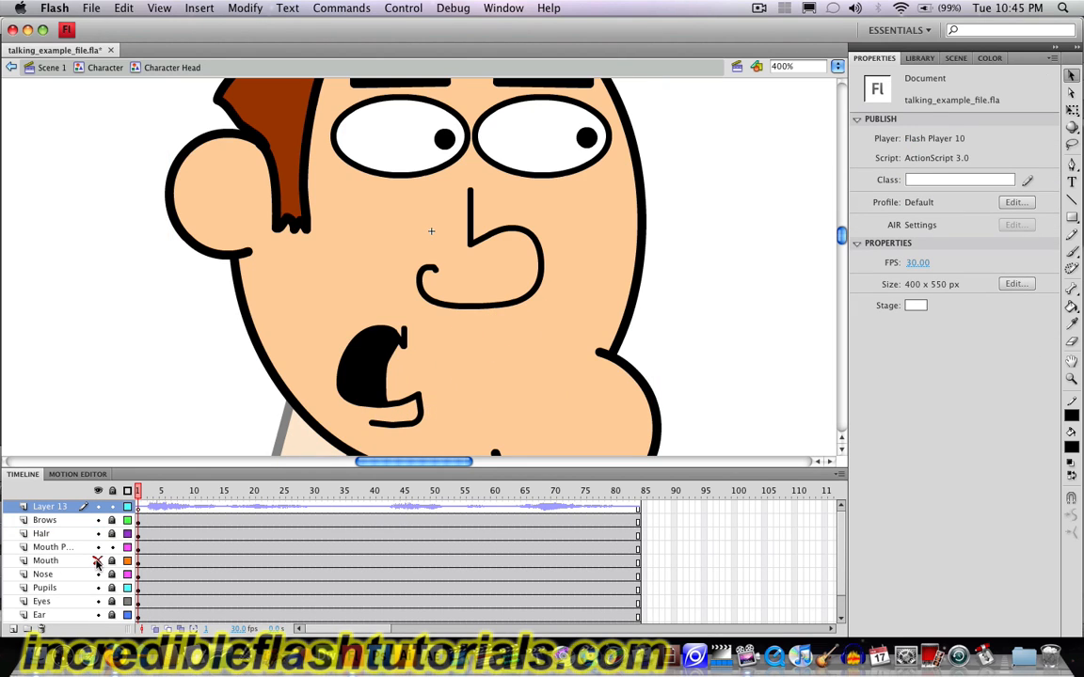
pyautogui.click(97, 562)
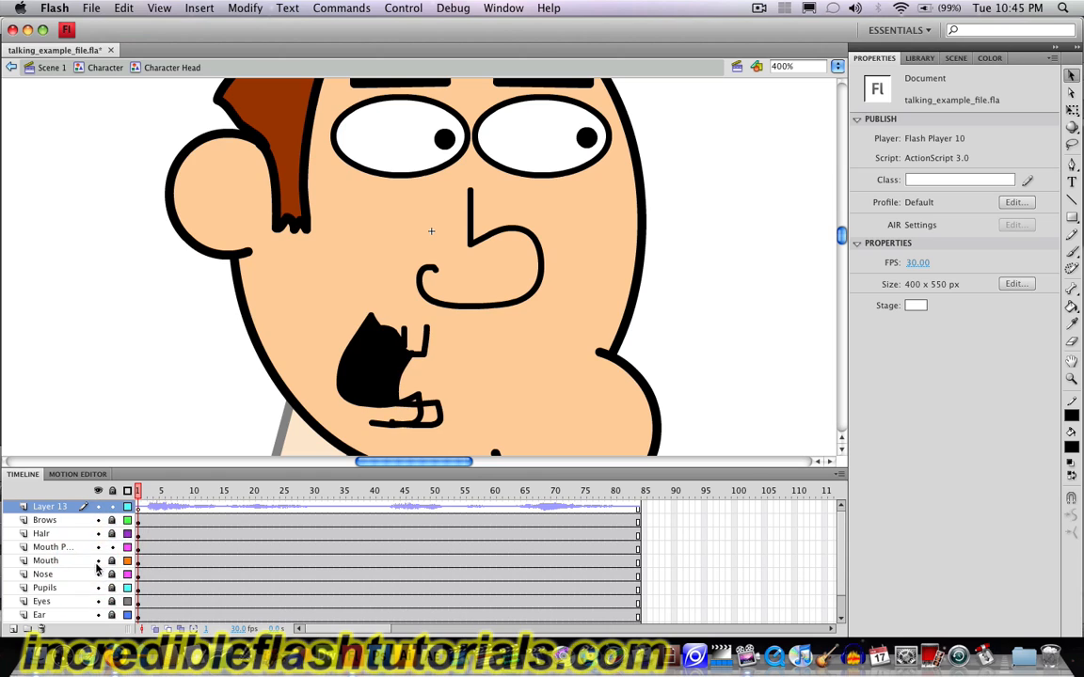
pyautogui.click(47, 562)
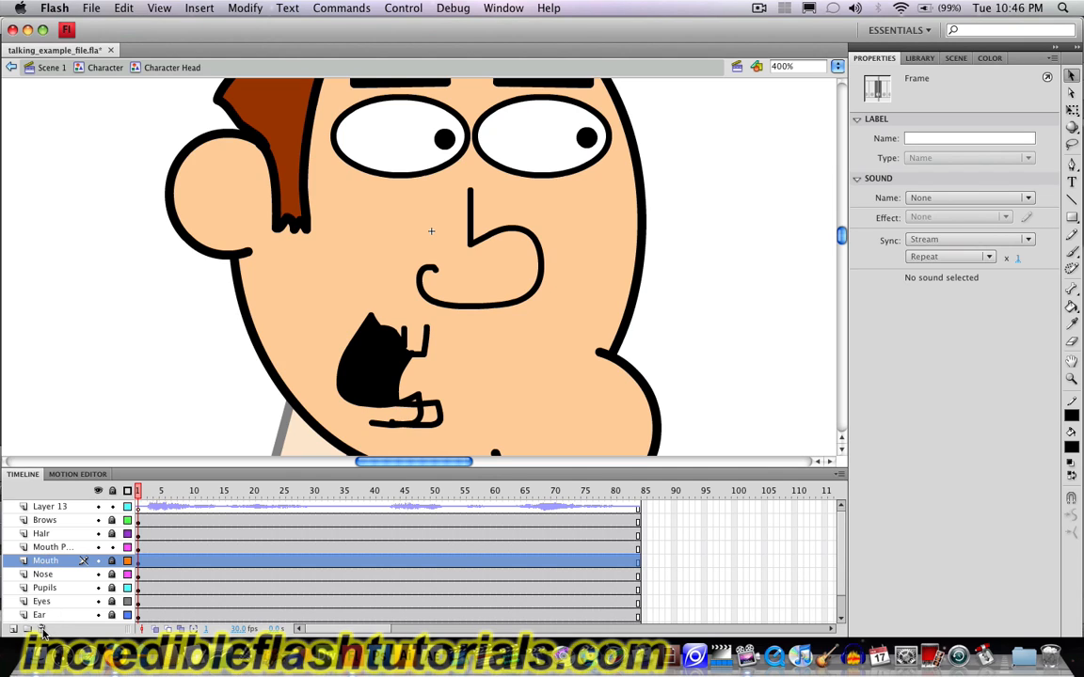
pyautogui.click(41, 629)
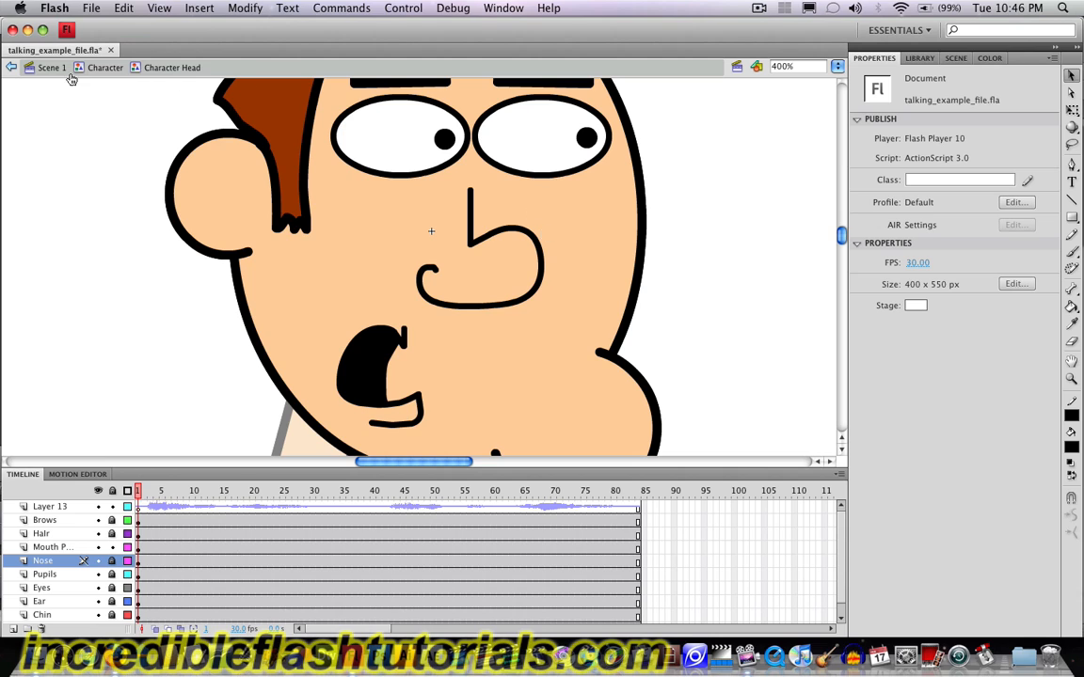
# Step: Go up to the Character symbol and insert frames up to frame 84 on every layer from Arm 1 to Foot 2
pyautogui.click(100, 72)
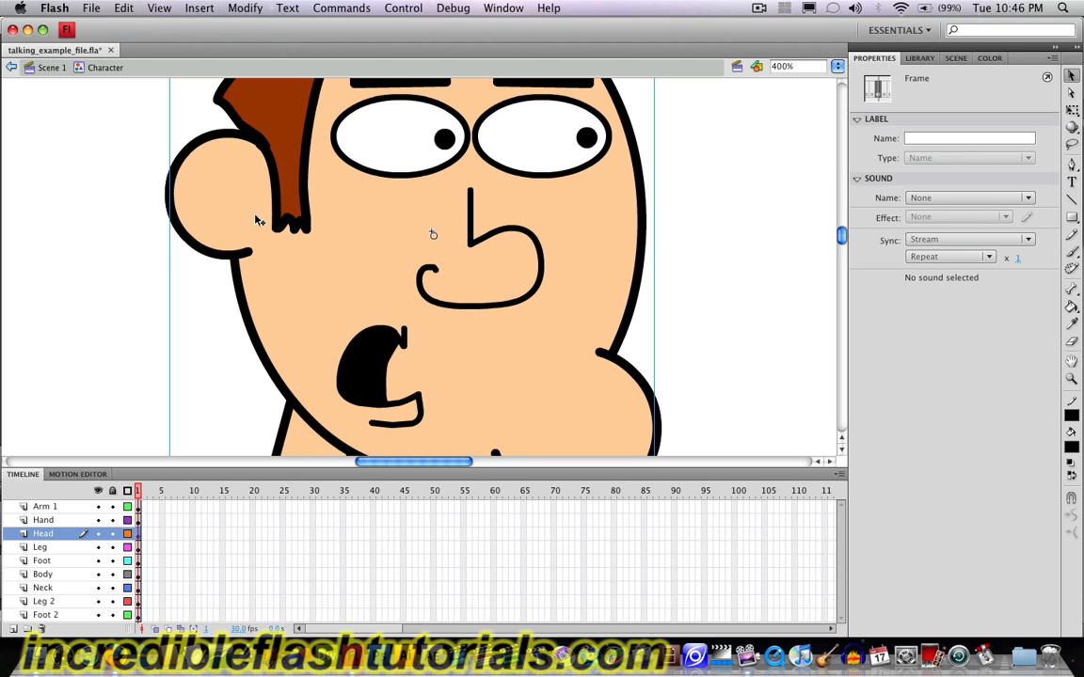
pyautogui.click(637, 506)
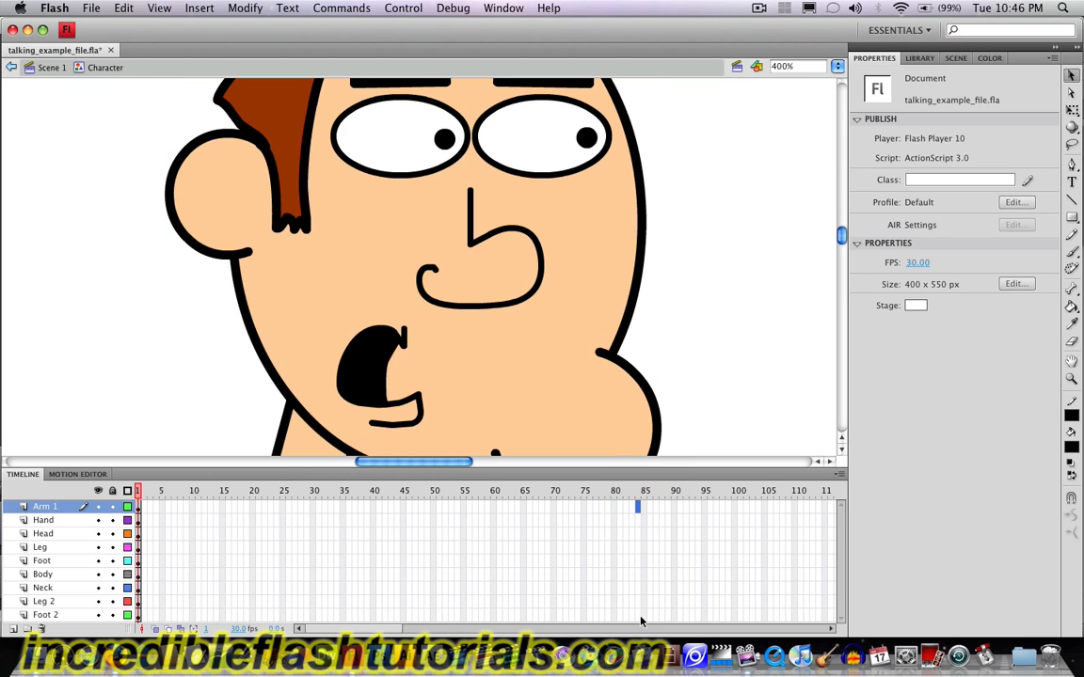
pyautogui.press('shift')
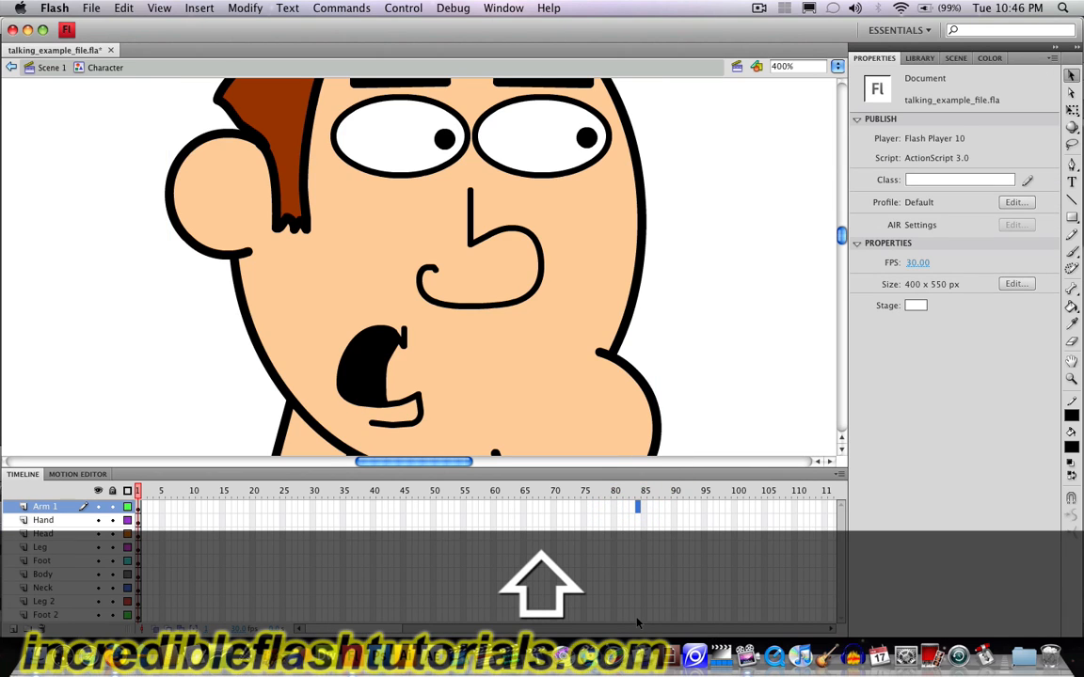
pyautogui.keyDown('shift'); pyautogui.click(638, 617); pyautogui.keyUp('shift')
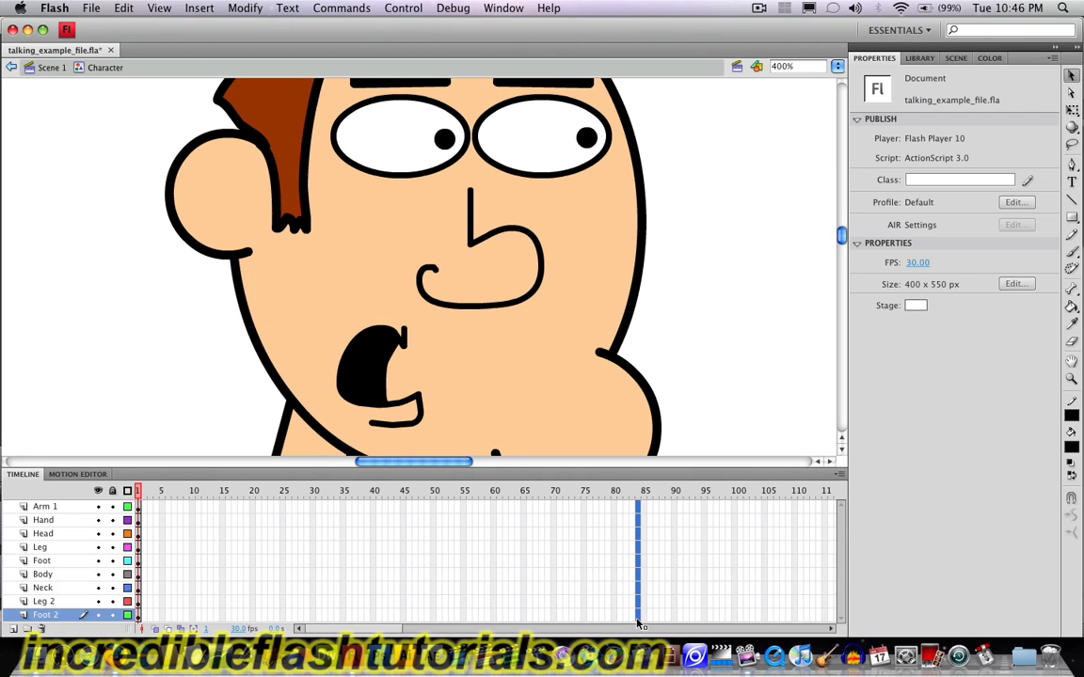
pyautogui.rightClick(638, 617)
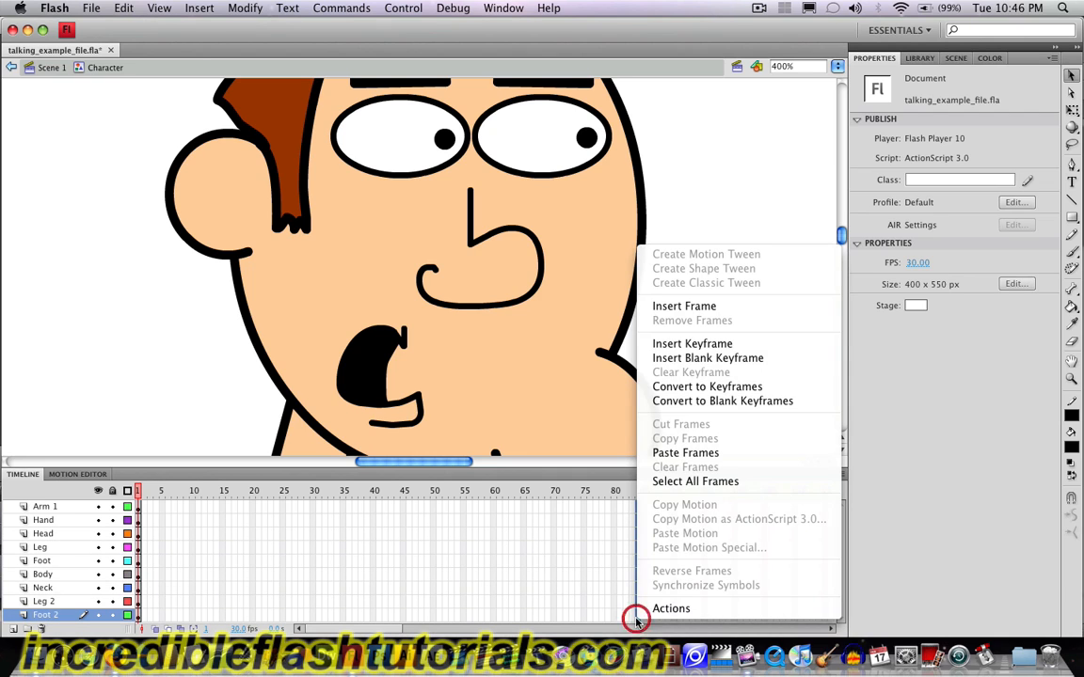
pyautogui.click(718, 311)
pyautogui.click(736, 318)
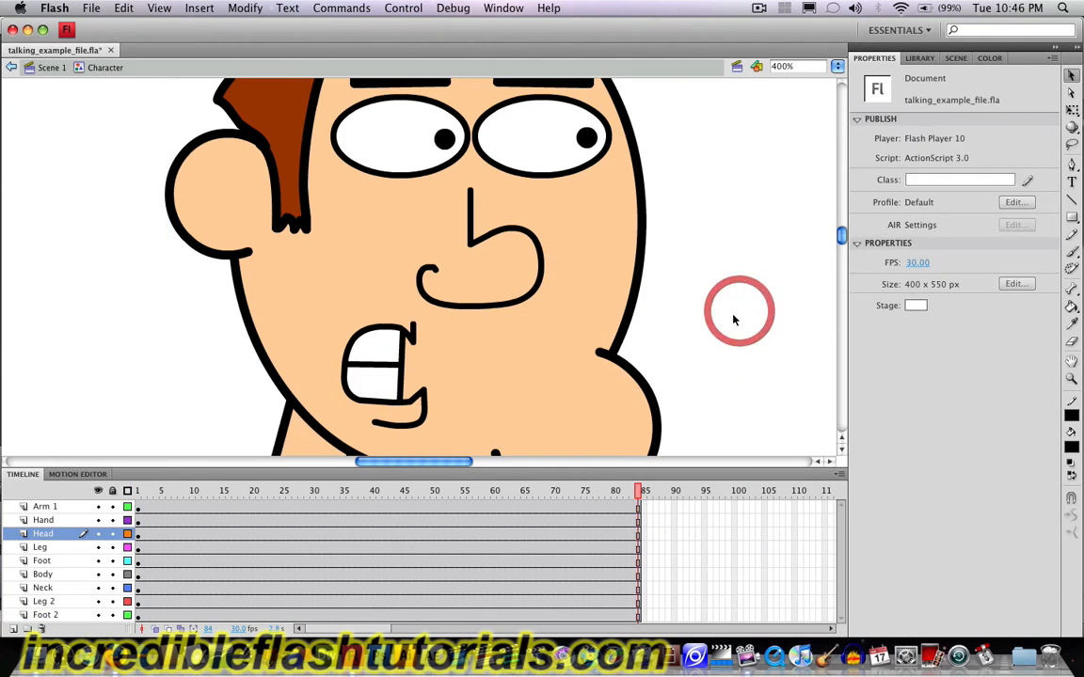
# Step: Set the Character Head instance's looping option to Play Once and play the Character timeline from frame 1
pyautogui.click(380, 355)
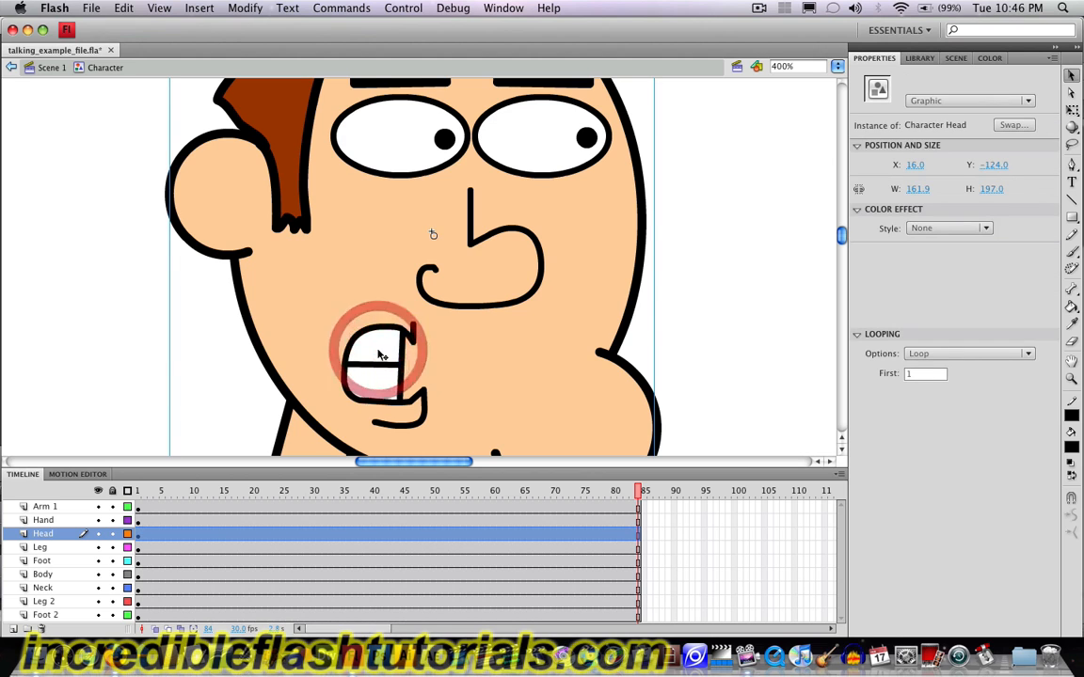
pyautogui.scroll(3, 386, 371)
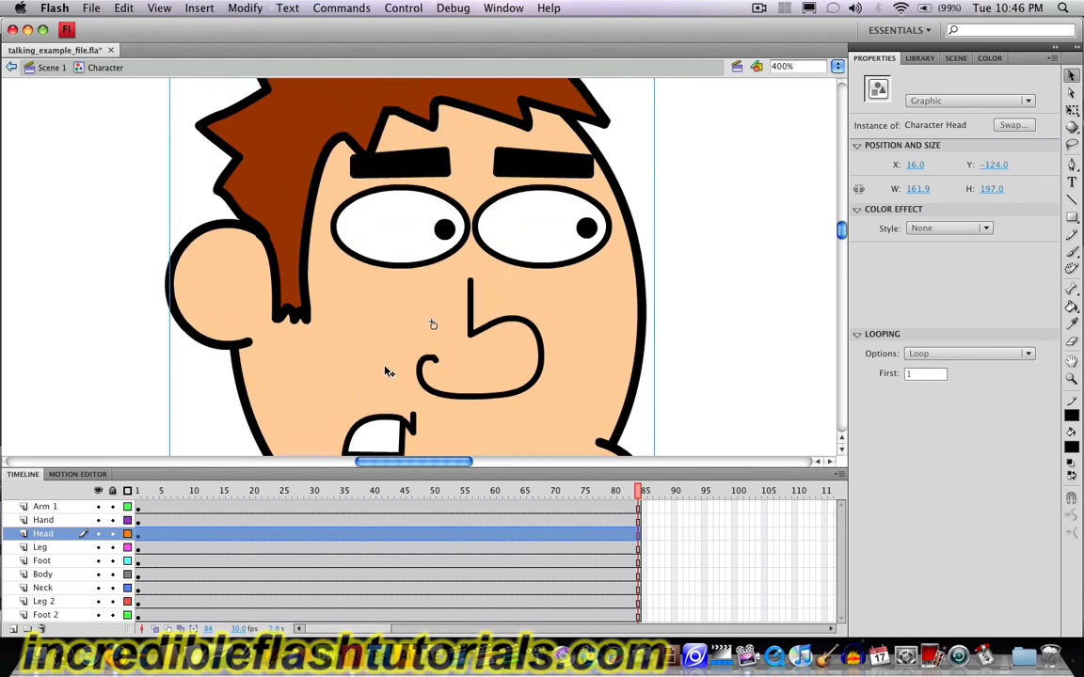
pyautogui.click(836, 67)
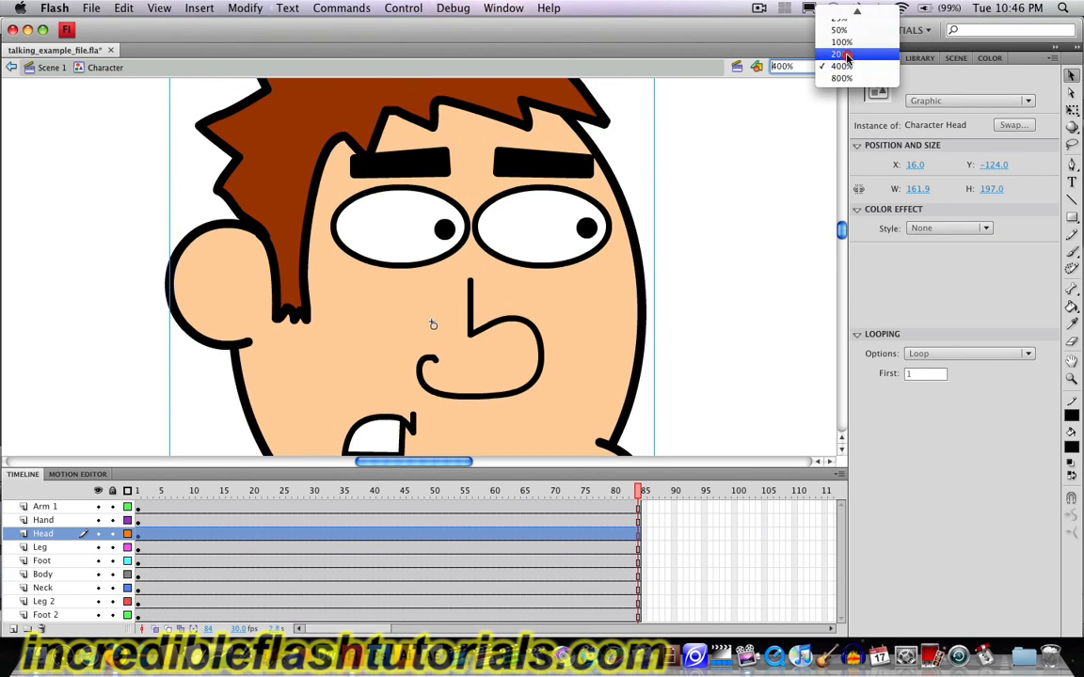
pyautogui.click(840, 53)
pyautogui.click(630, 245)
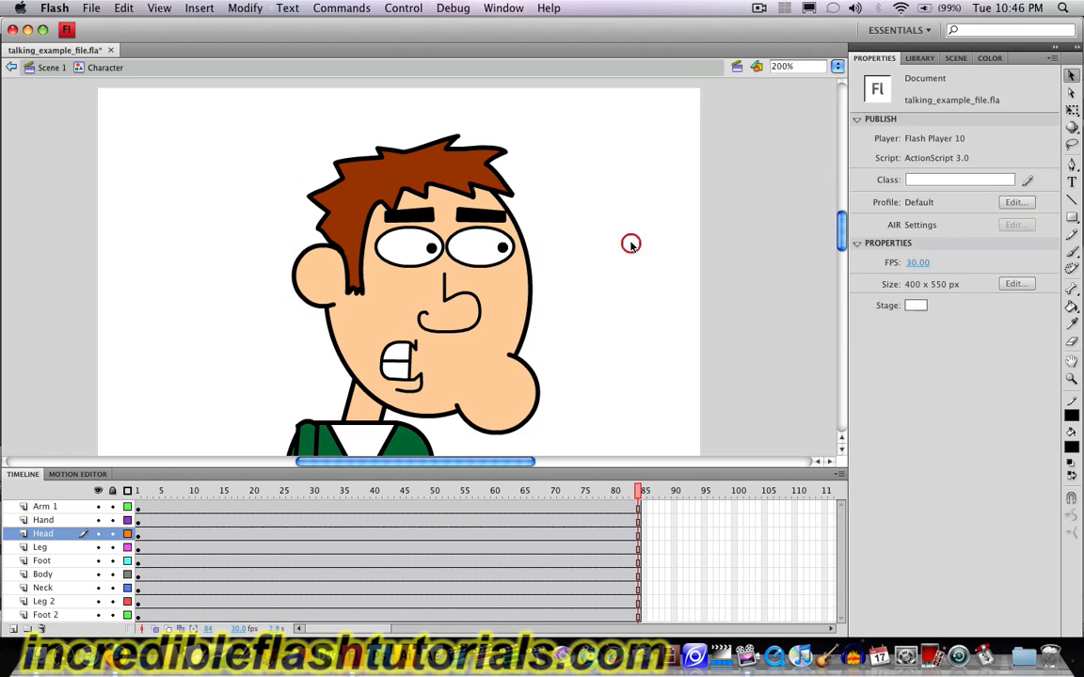
pyautogui.click(478, 243)
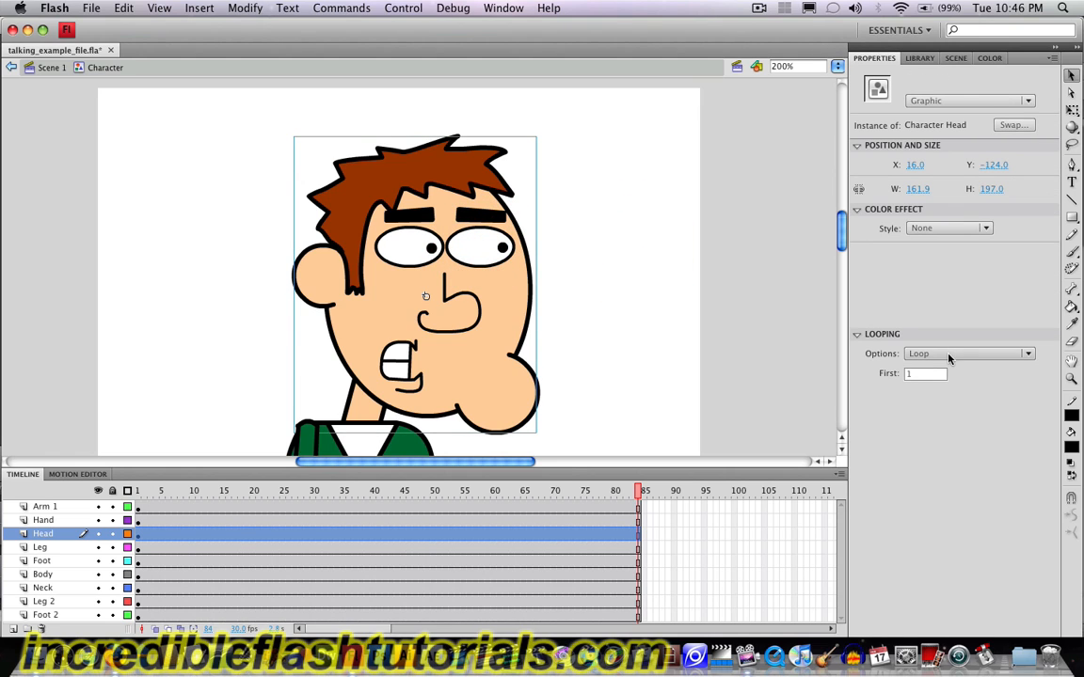
pyautogui.click(948, 357)
pyautogui.click(948, 380)
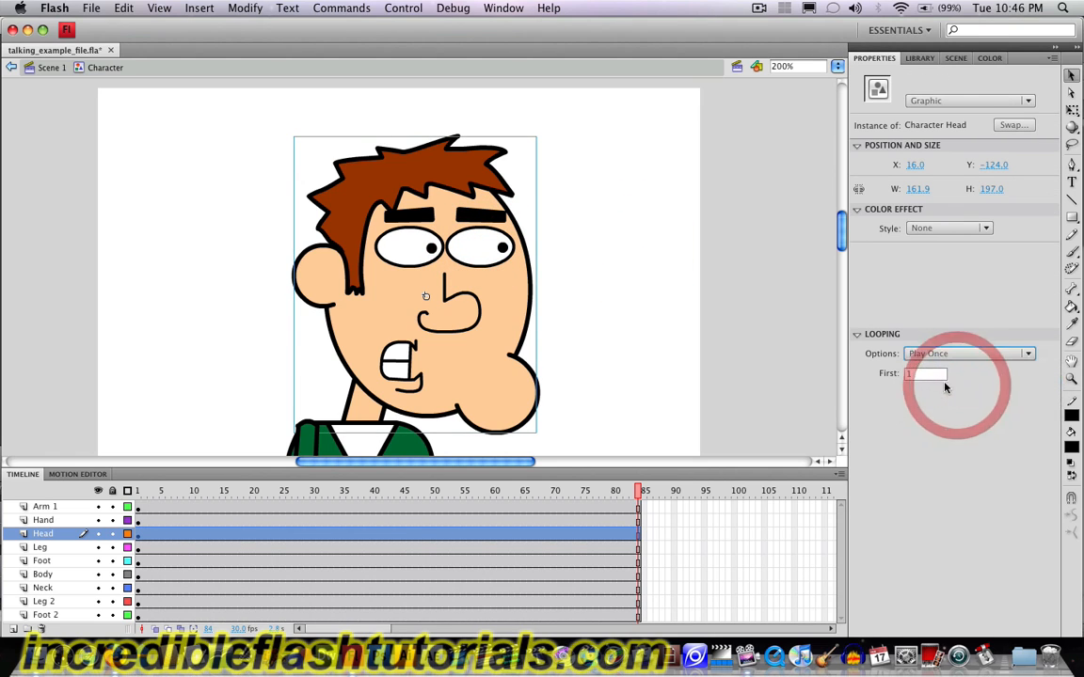
pyautogui.click(138, 509)
pyautogui.press('Return')
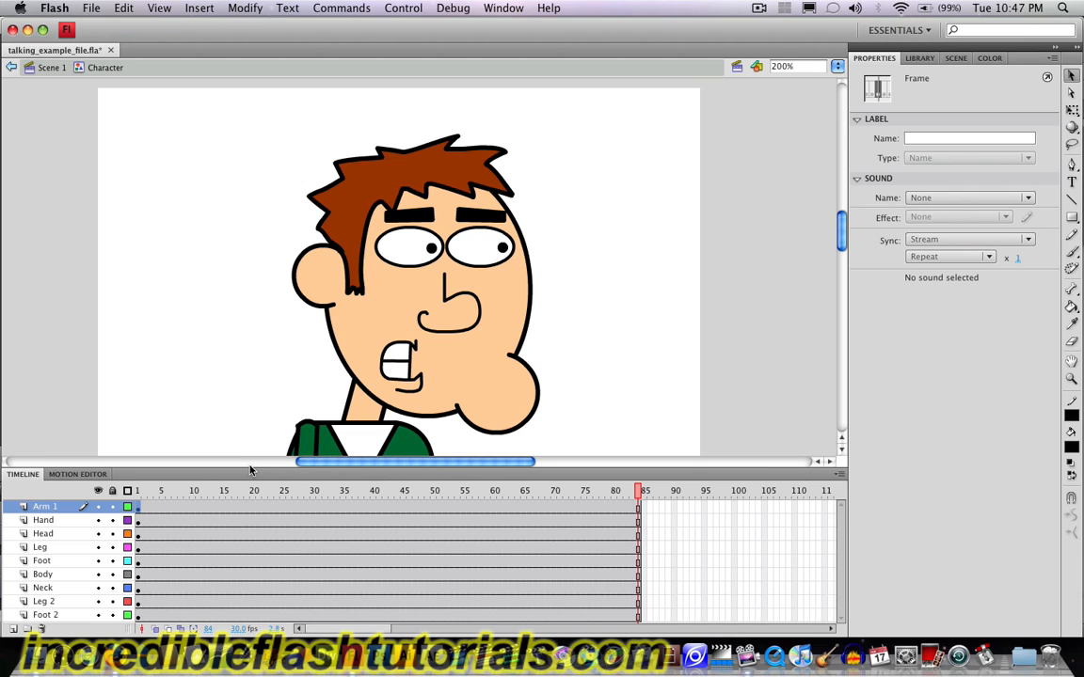
# Step: Return to Scene 1 and extend the Character layer by inserting frames up to frame 84
pyautogui.click(48, 75)
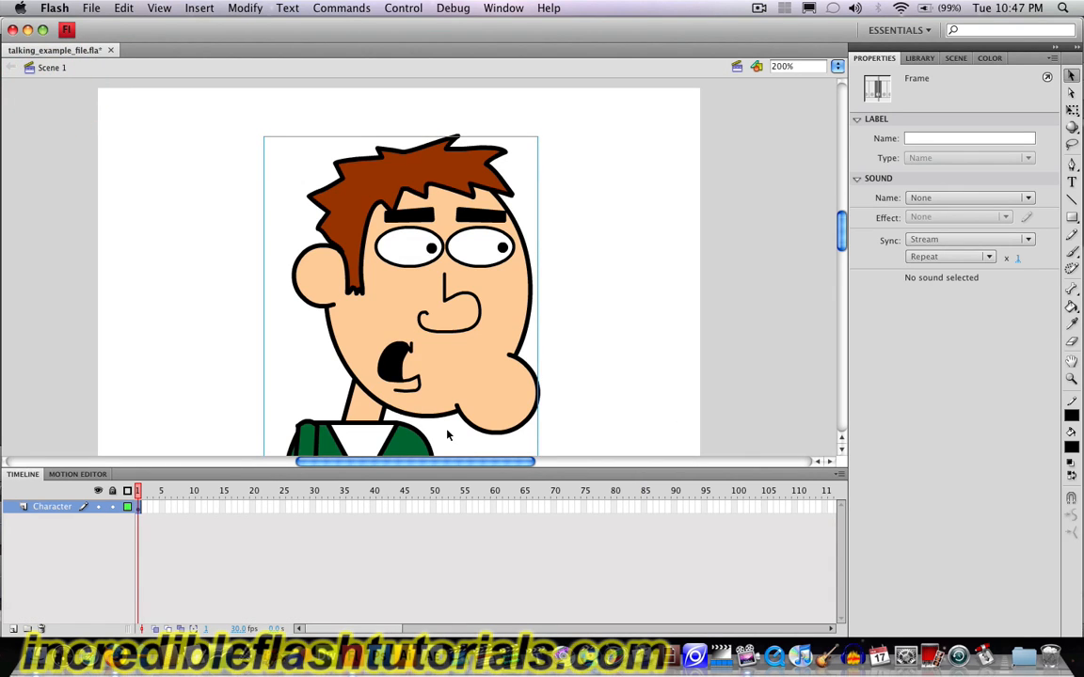
pyautogui.rightClick(637, 508)
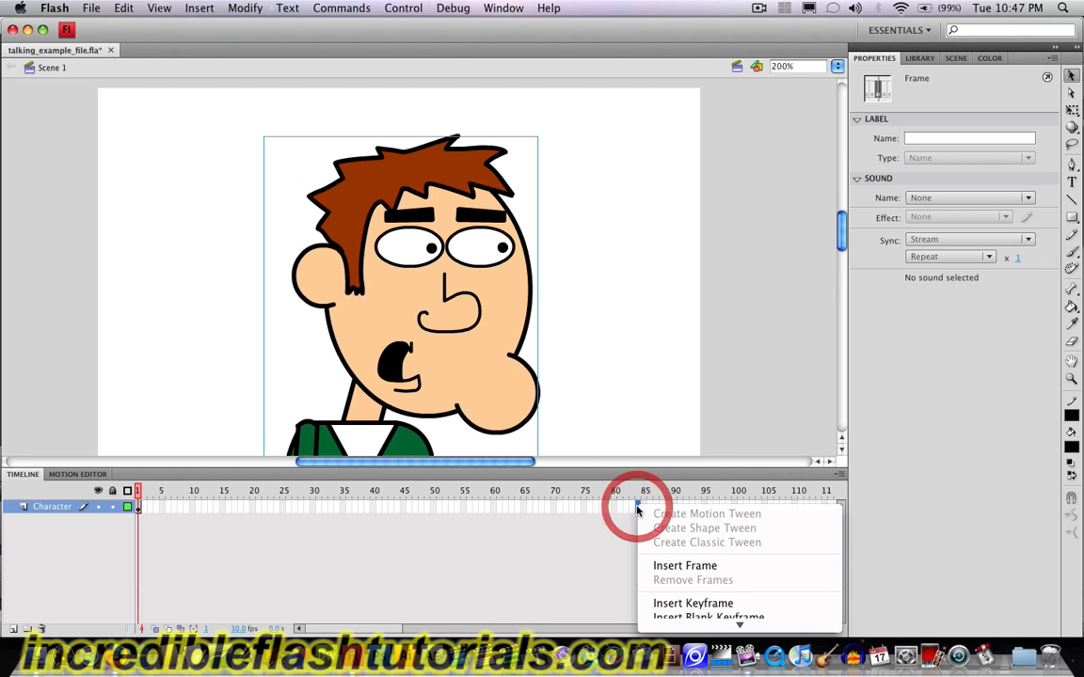
pyautogui.click(717, 567)
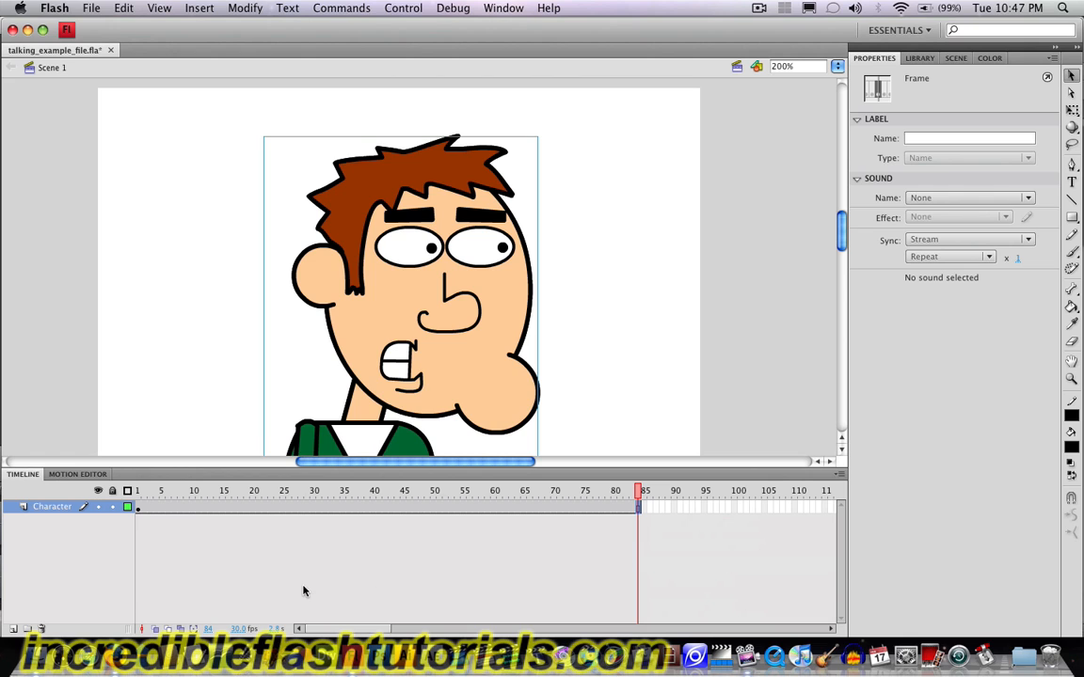
# Step: Add a new layer above Character in Scene 1 and name it Voice
pyautogui.click(15, 630)
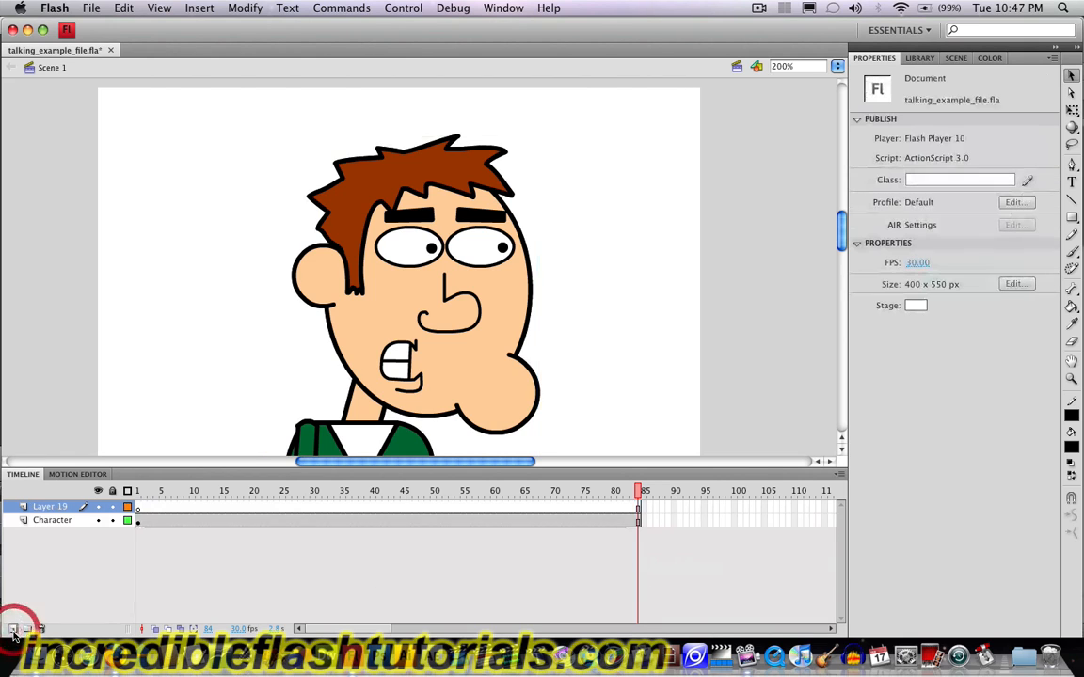
pyautogui.doubleClick(45, 507)
pyautogui.write('Voice')
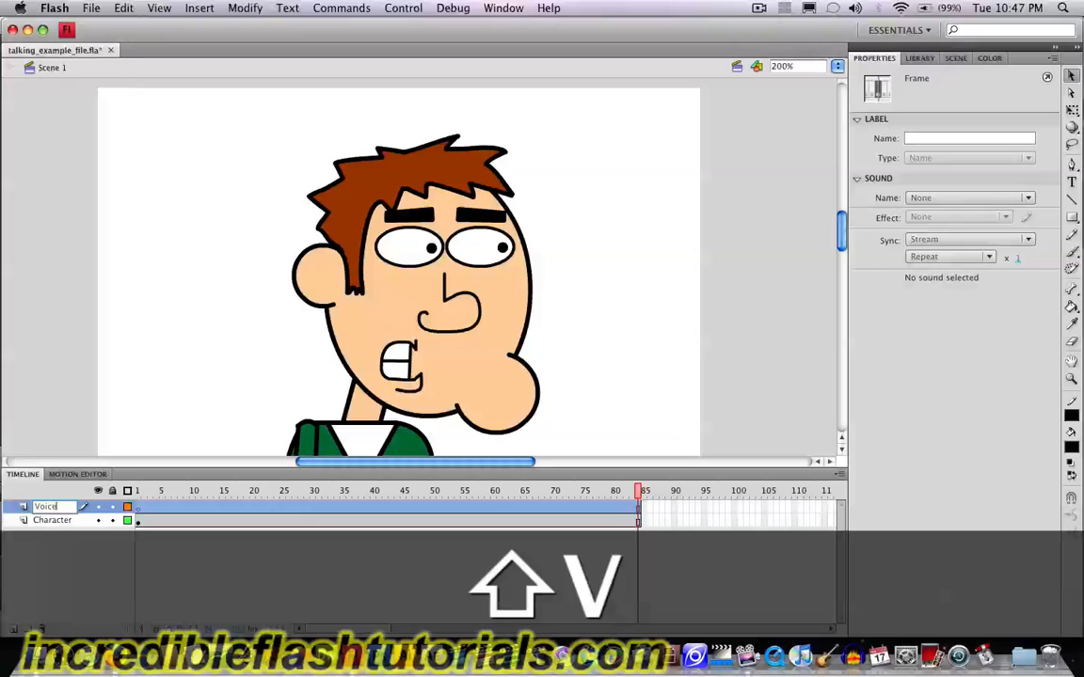
pyautogui.press('Return')
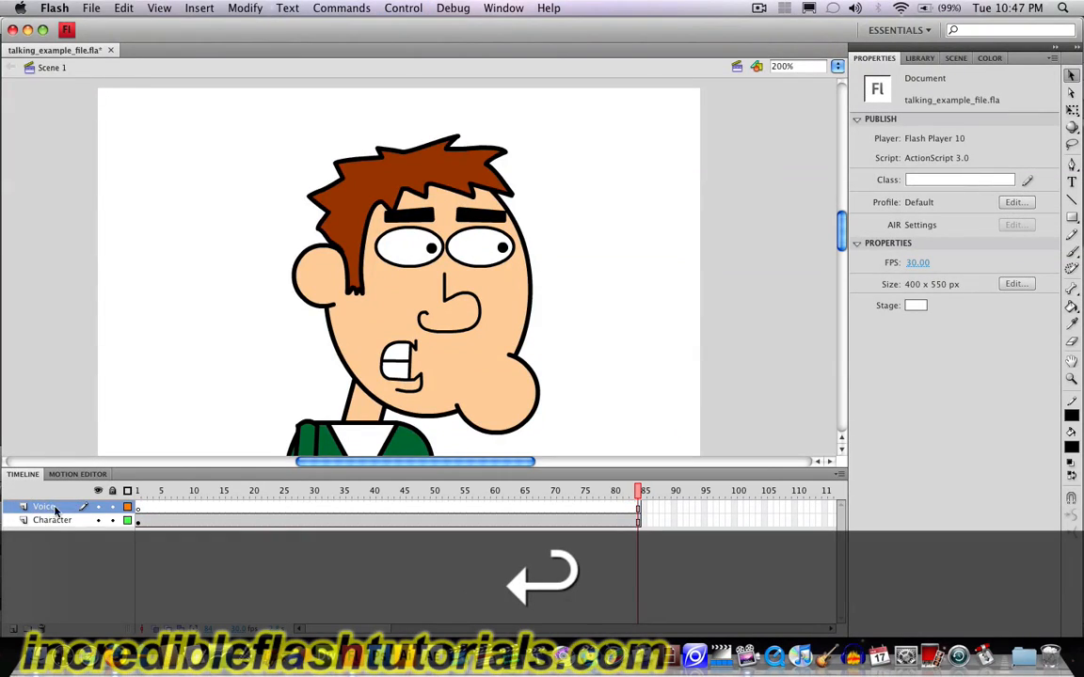
# Step: Assign the hi.wav sound to frame 1 of the Voice layer
pyautogui.click(137, 508)
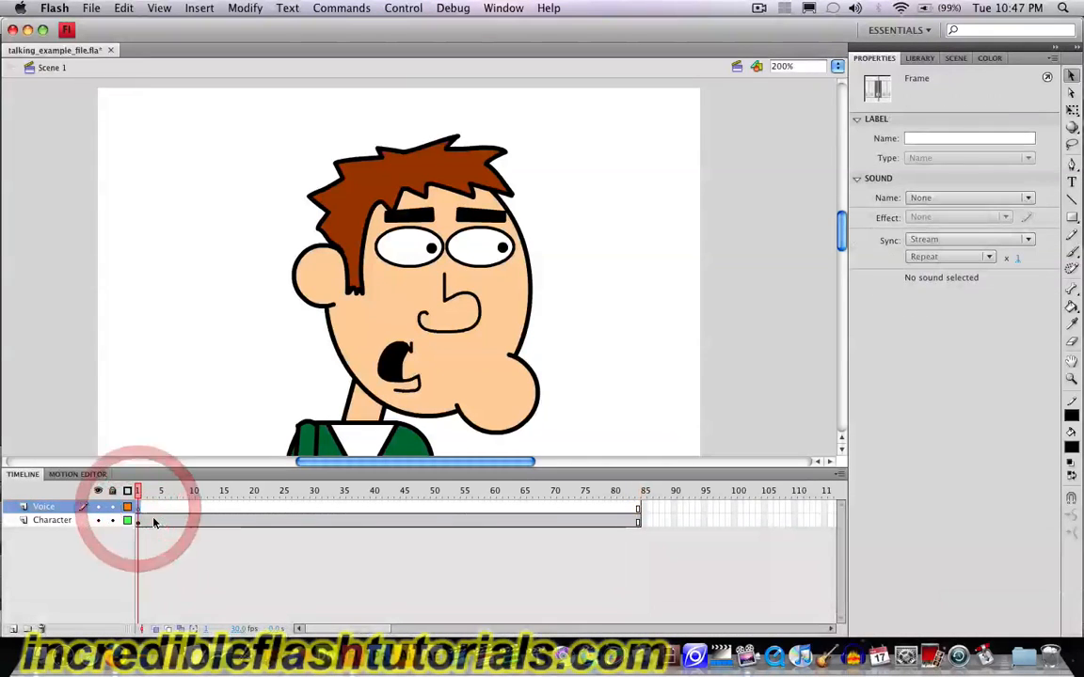
pyautogui.click(942, 199)
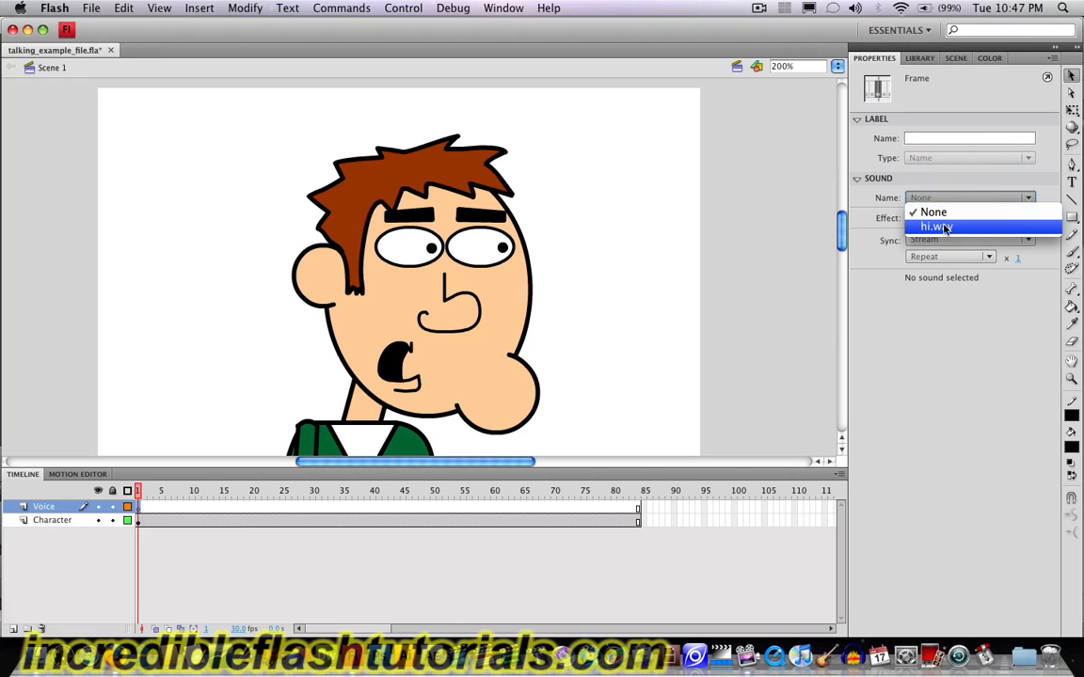
pyautogui.click(945, 228)
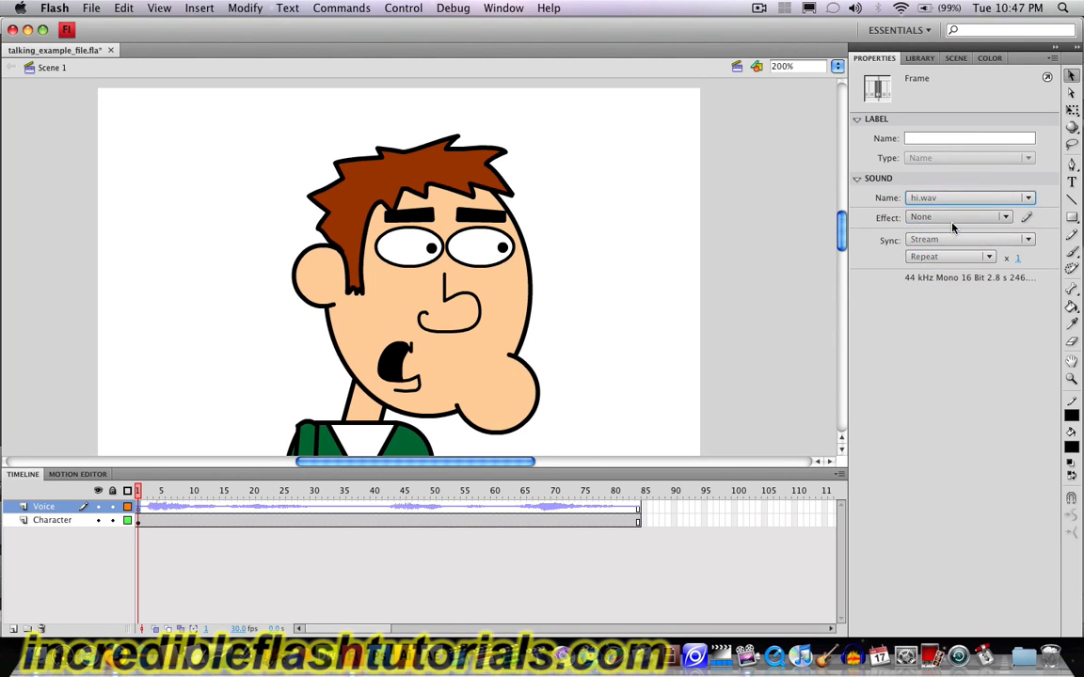
pyautogui.click(330, 569)
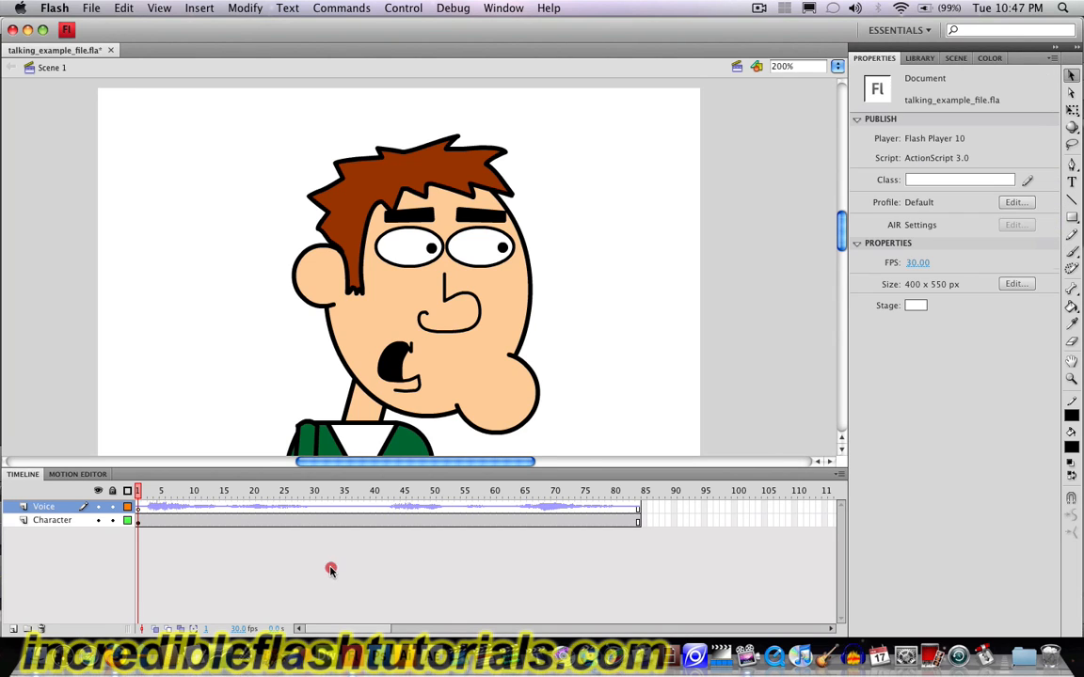
# Step: Play the Scene 1 timeline from frame 1 to check the talking animation against the sound
pyautogui.click(139, 507)
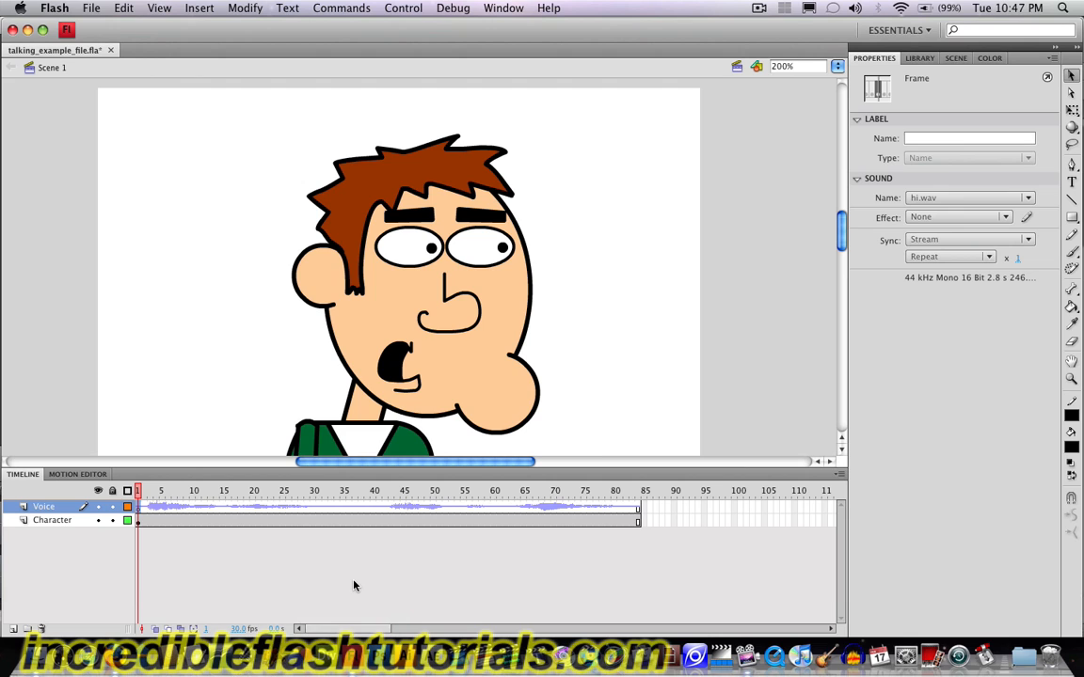
pyautogui.press('Return')
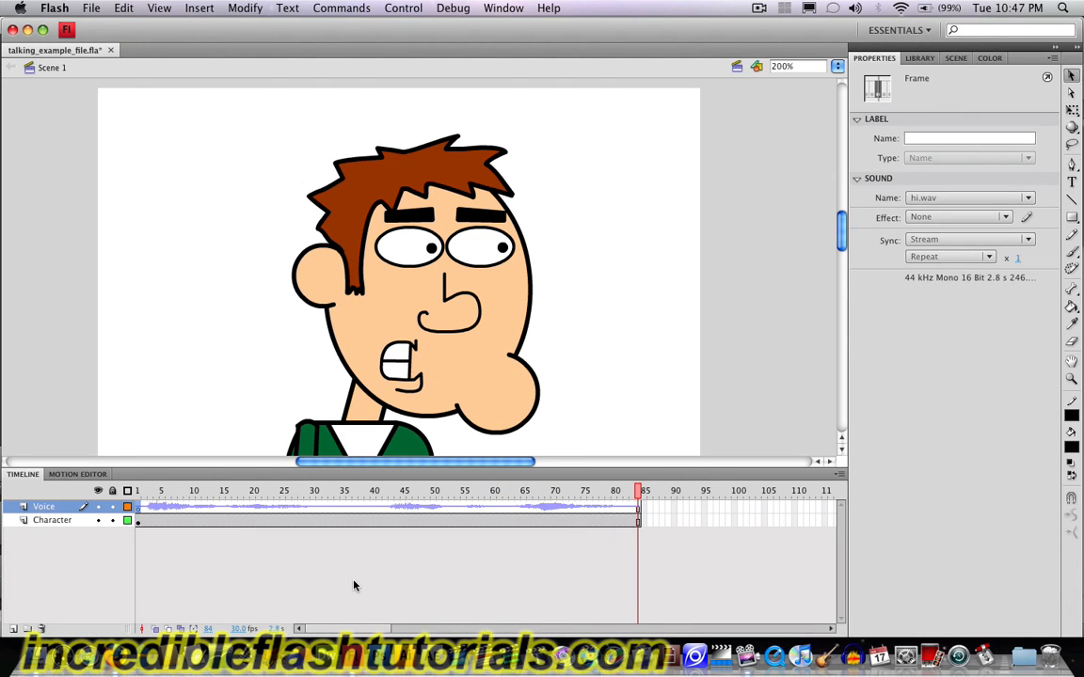
pyautogui.click(393, 380)
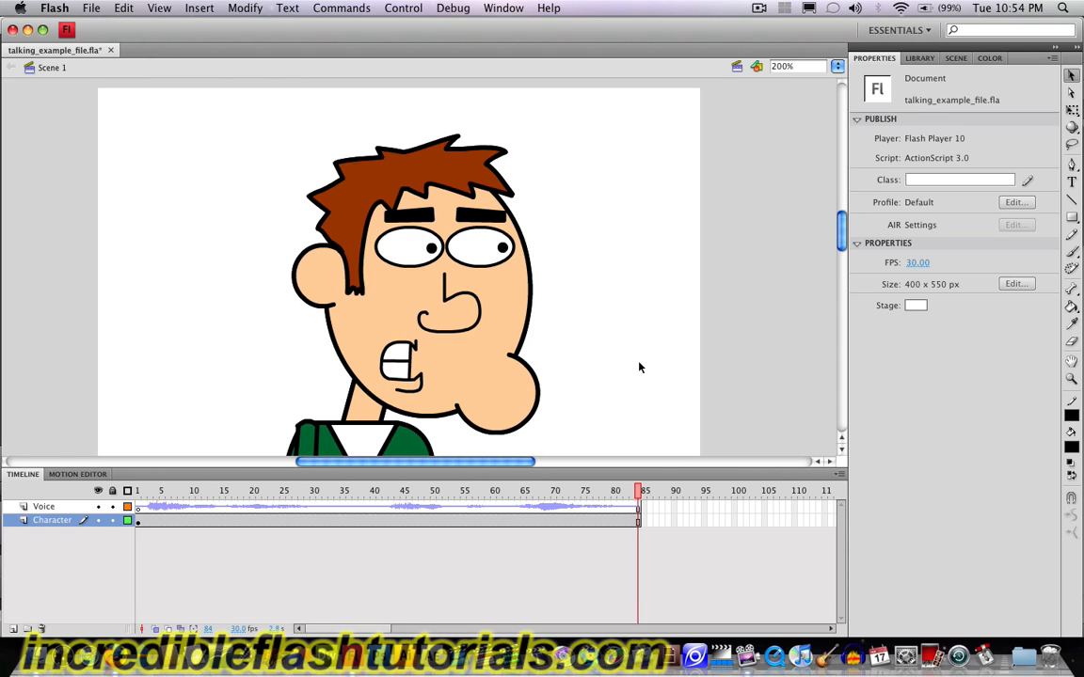
pyautogui.click(140, 524)
pyautogui.press('Return')
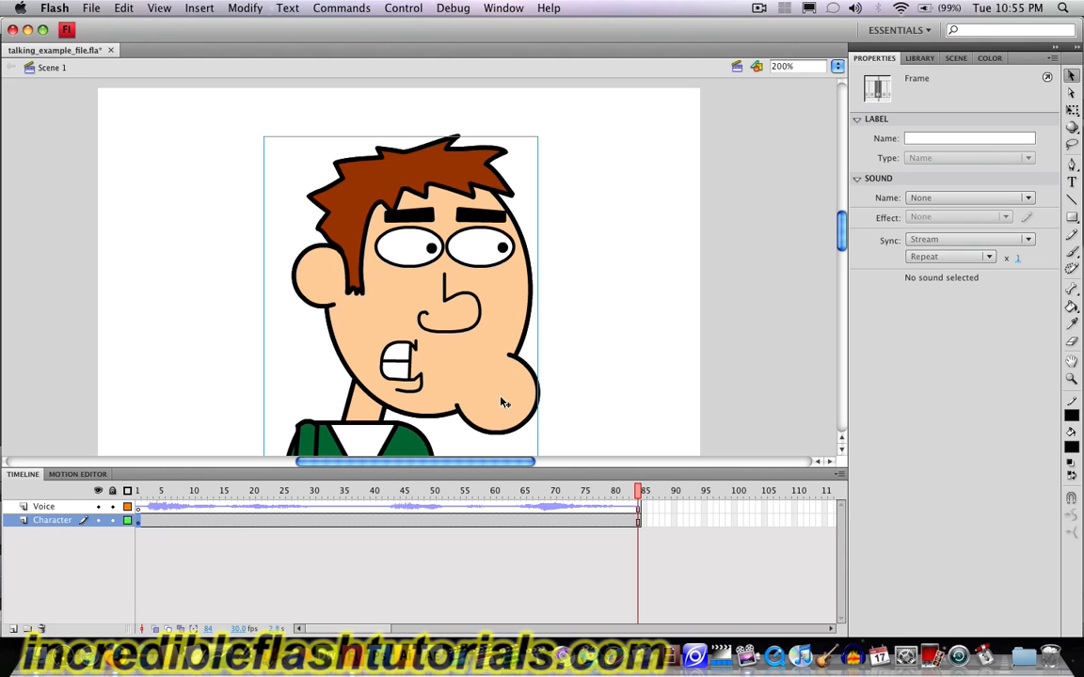
pyautogui.click(585, 364)
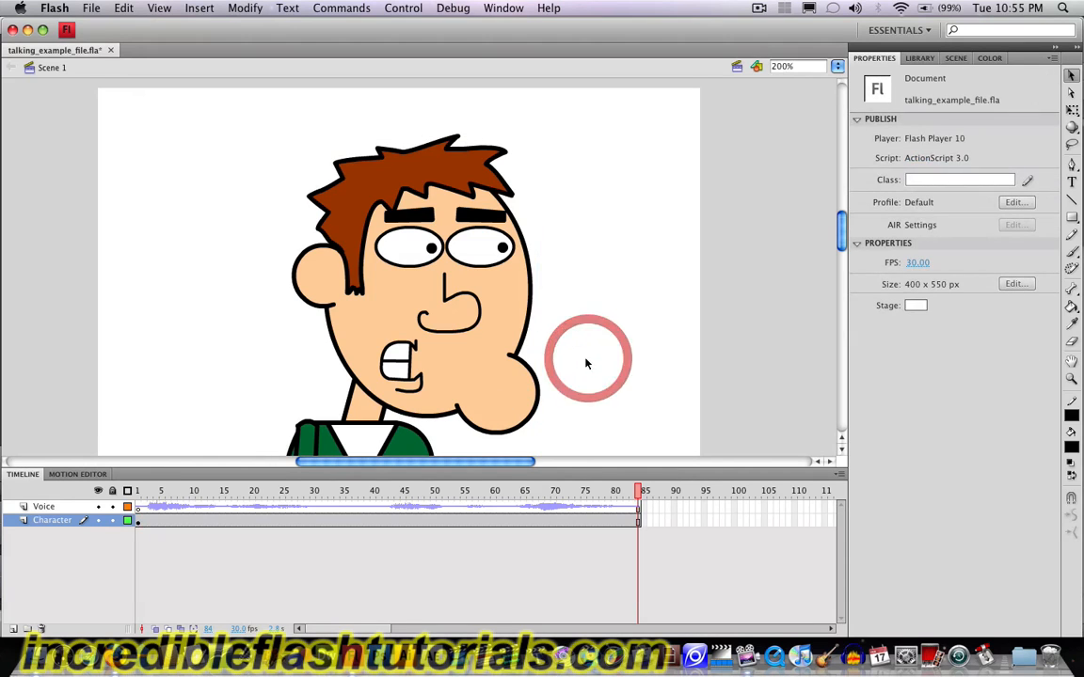
# Step: Open the nested symbols Character, Character Head and Mouth #1 Talking down to the Mouth Poses symbol for editing
pyautogui.doubleClick(486, 353)
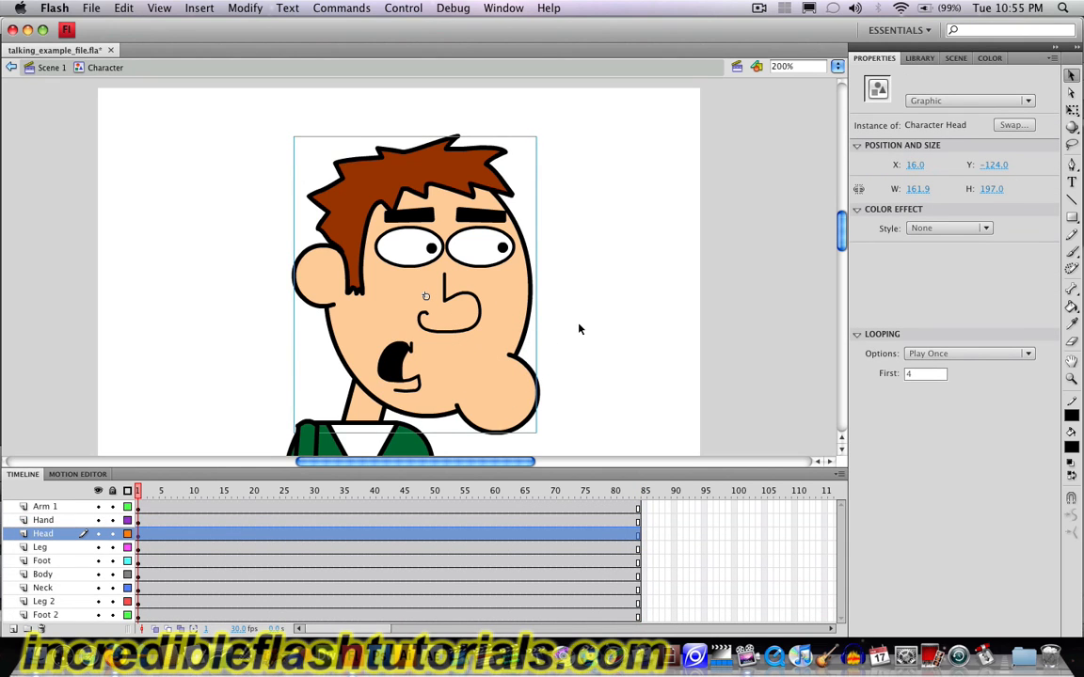
pyautogui.click(579, 328)
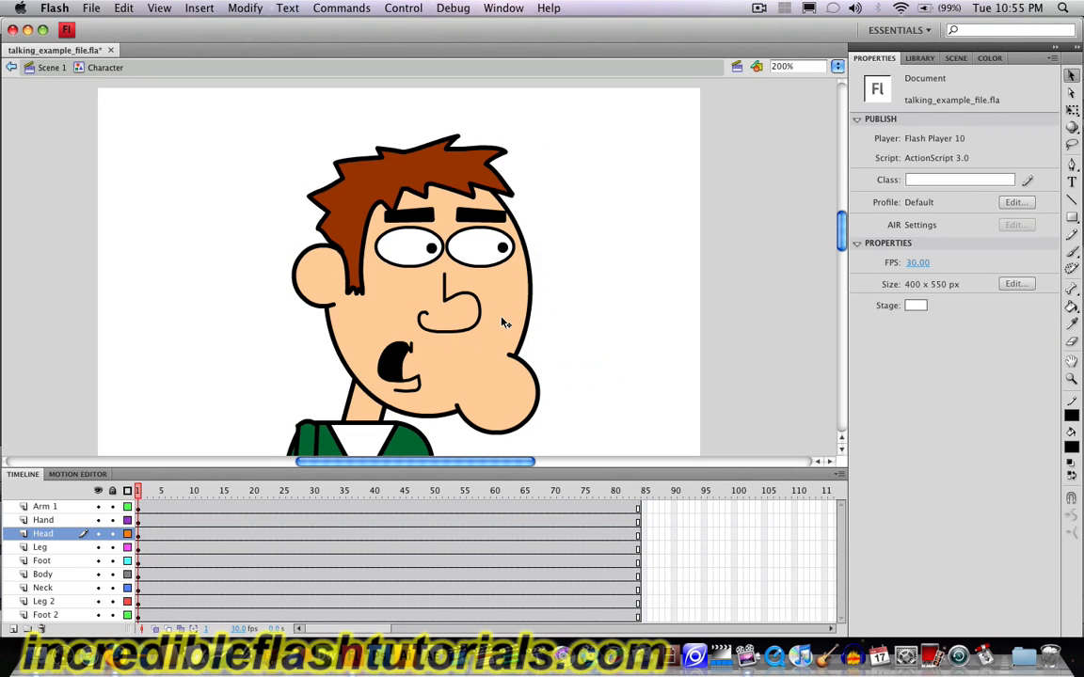
pyautogui.doubleClick(504, 322)
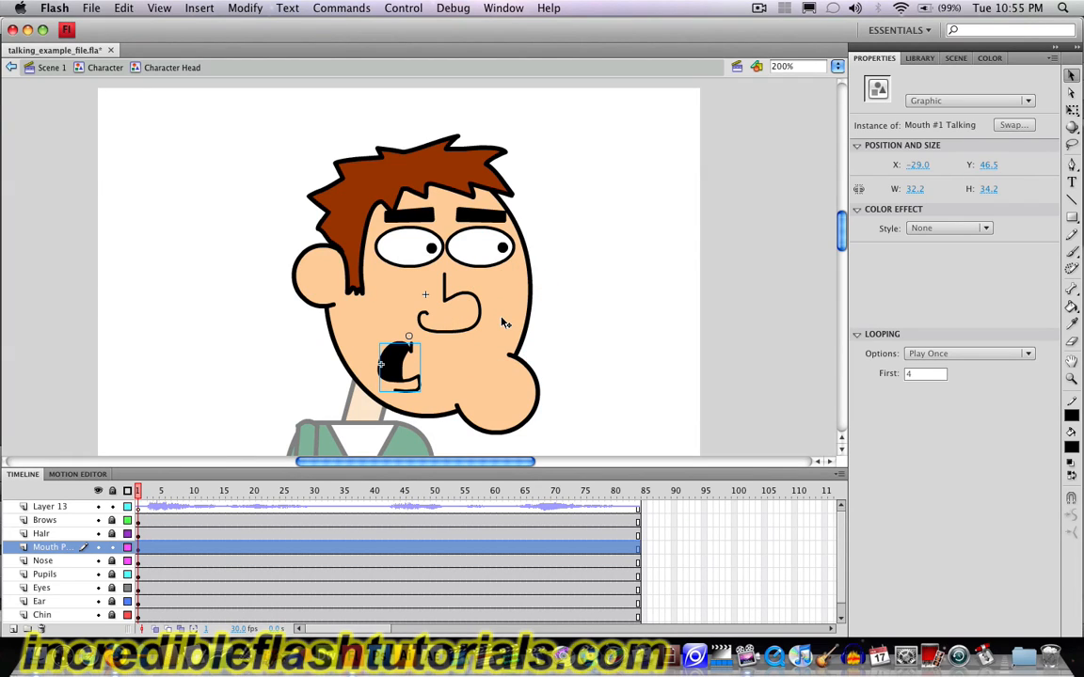
pyautogui.doubleClick(400, 359)
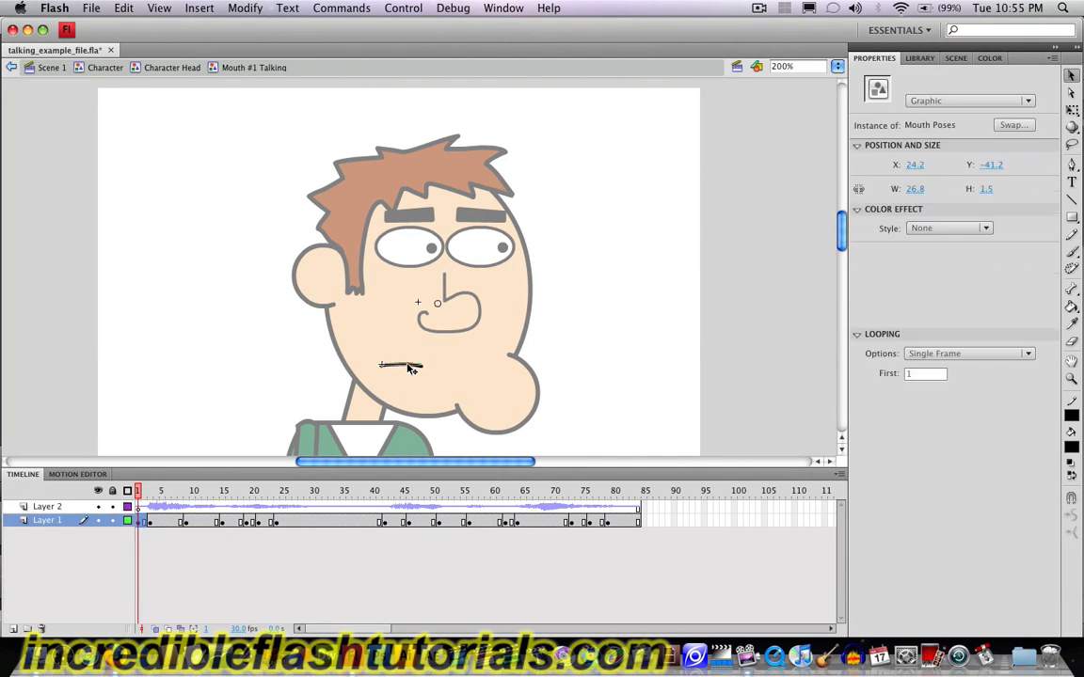
pyautogui.doubleClick(411, 369)
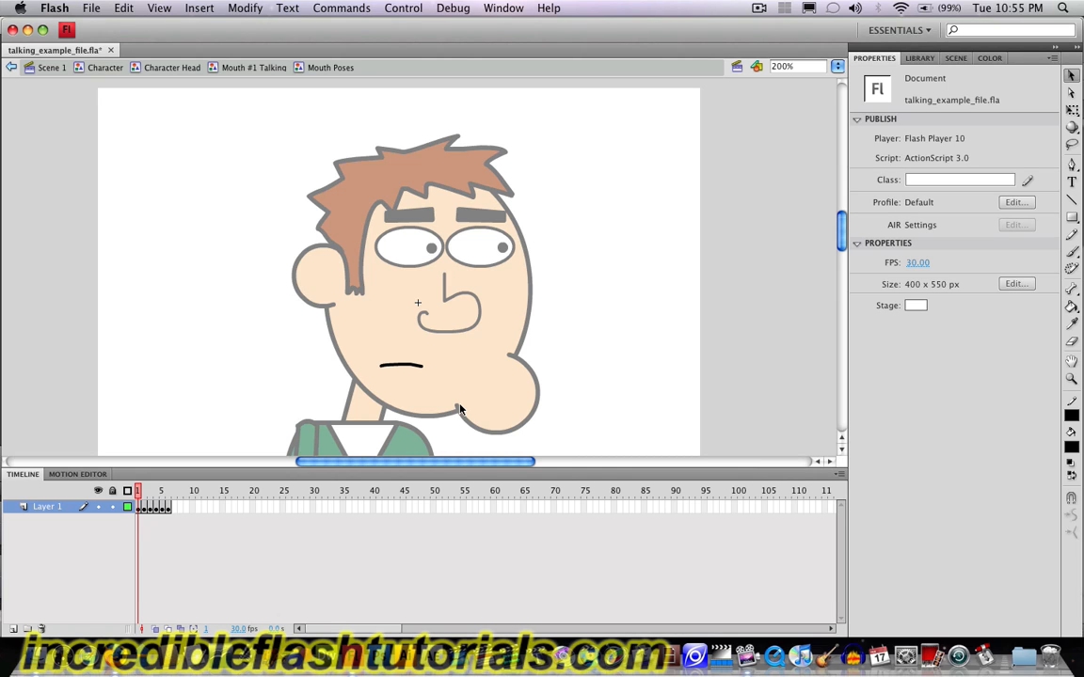
# Step: Replace the closed mouth on frame 1 of Mouth Poses with a smiling curve drawn with the black 2.00 Pencil tool
pyautogui.click(1070, 379)
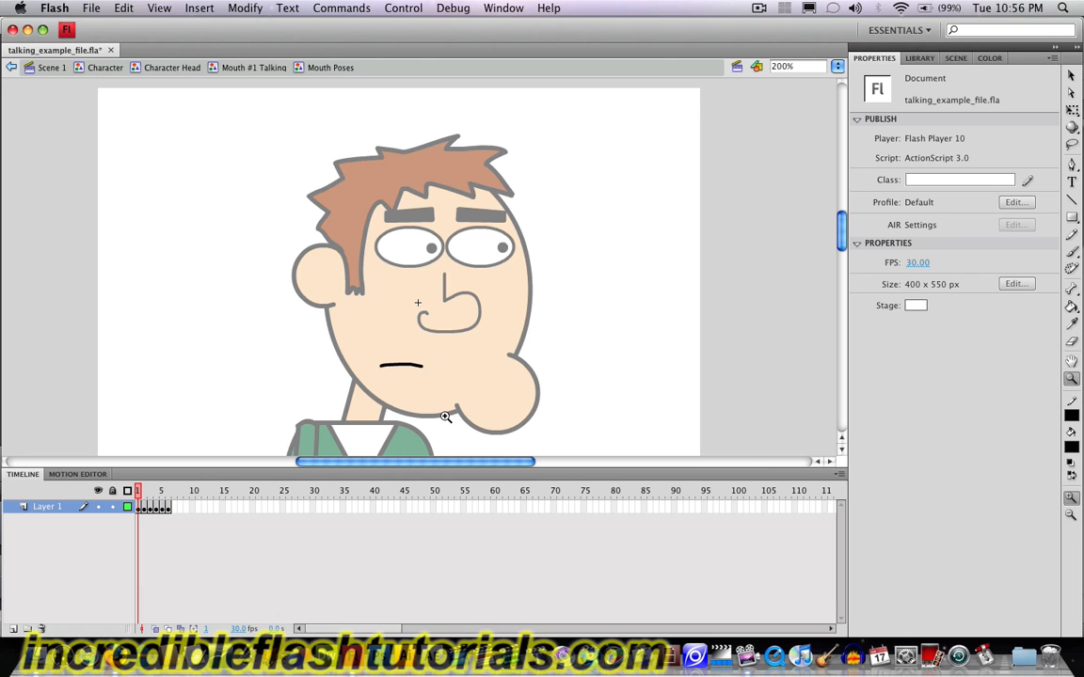
pyautogui.click(445, 372)
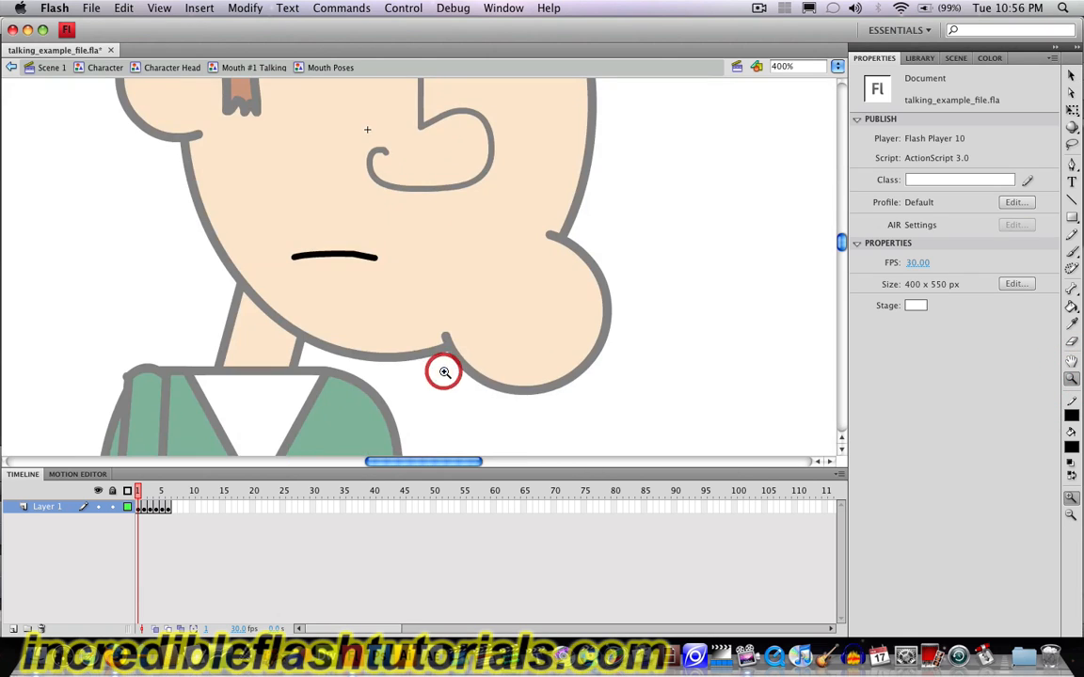
pyautogui.click(345, 266)
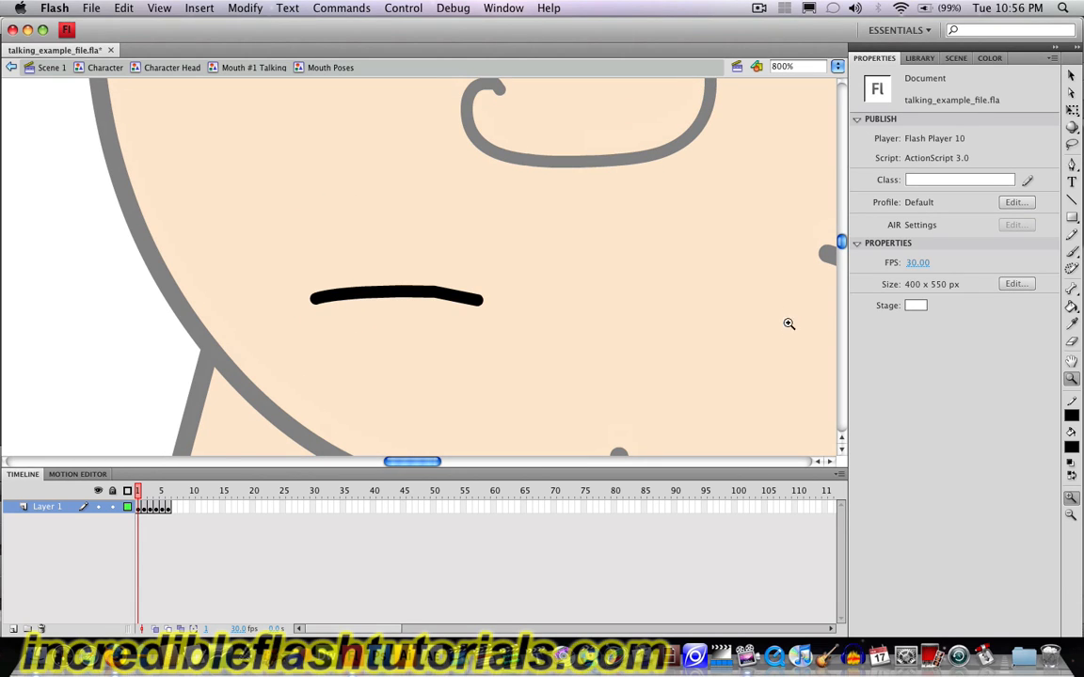
pyautogui.click(1070, 237)
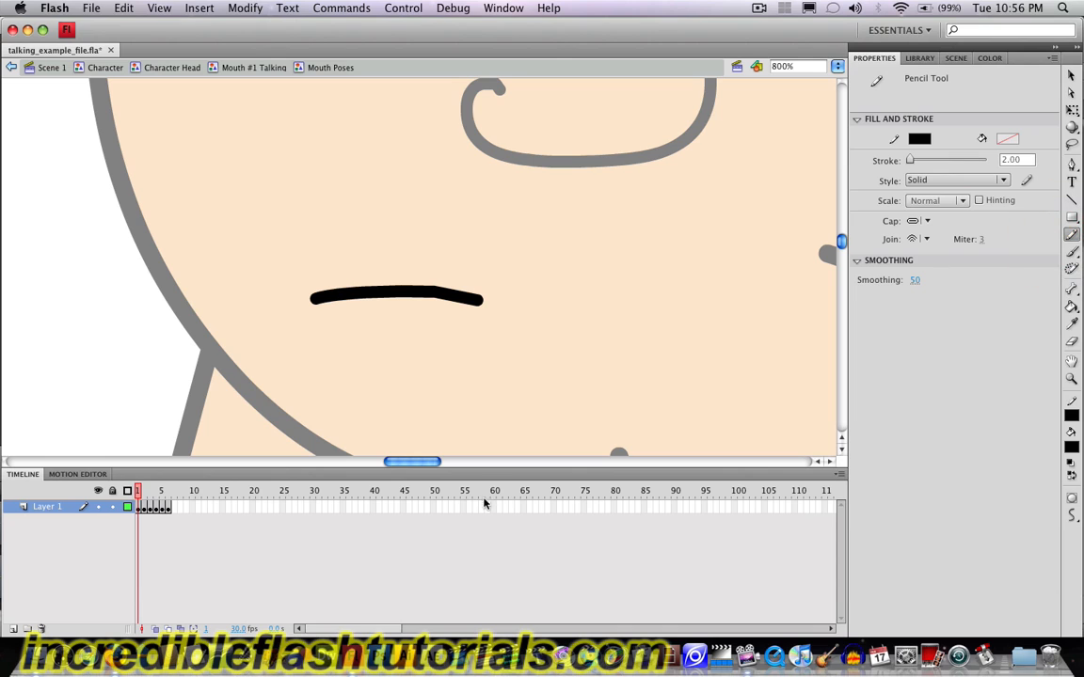
pyautogui.click(139, 507)
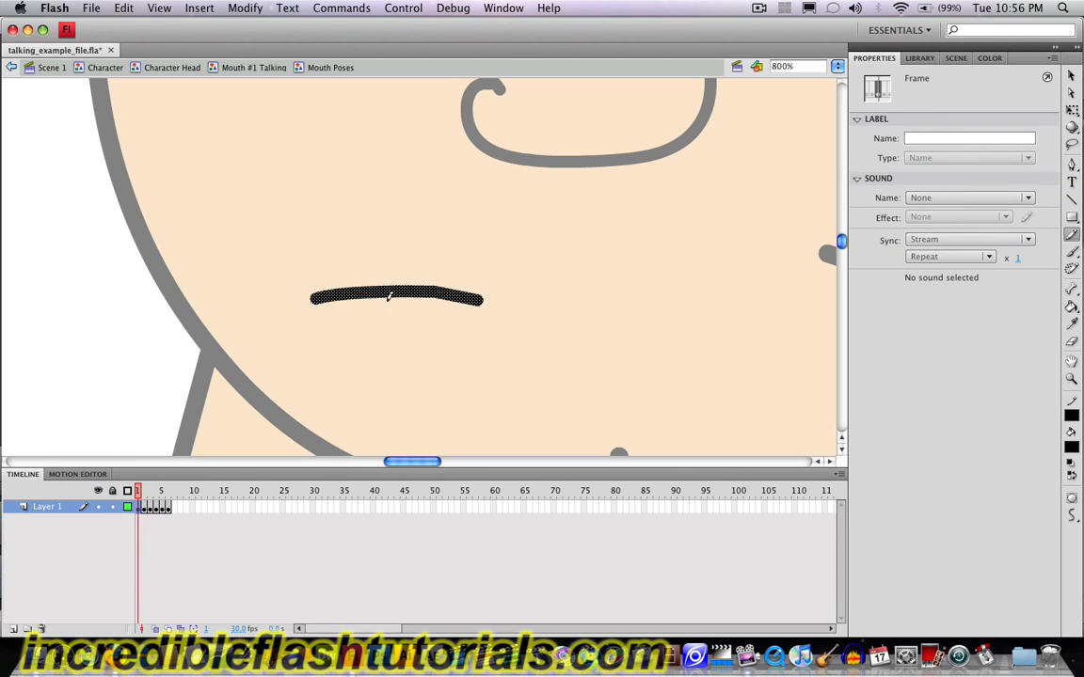
pyautogui.press('Delete')
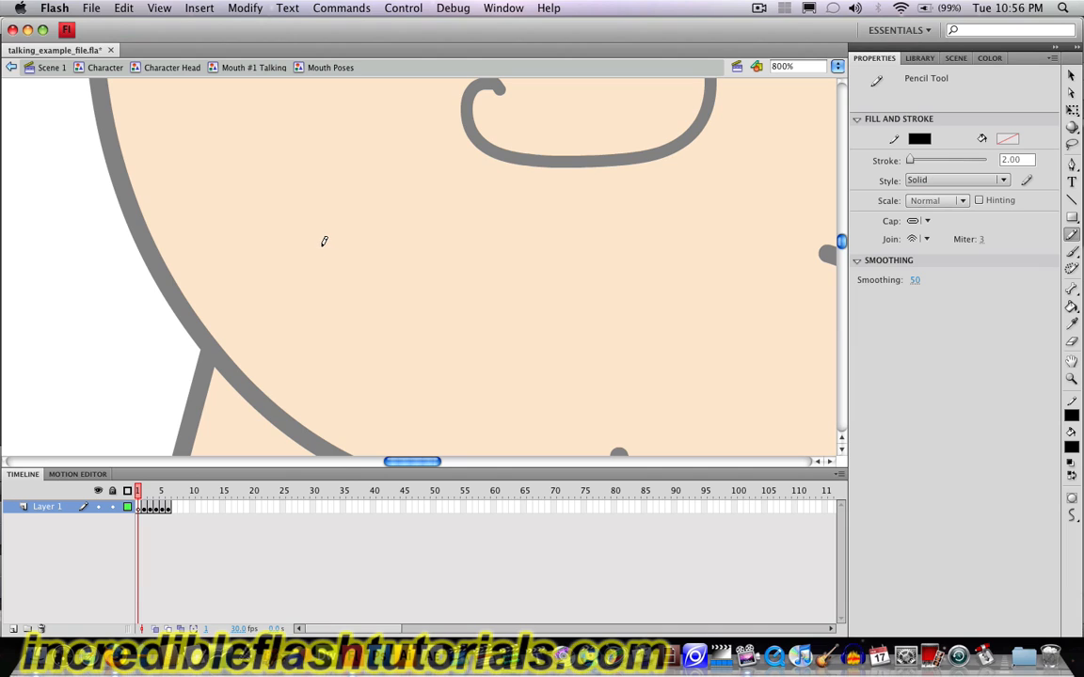
pyautogui.moveTo(324, 236)
pyautogui.mouseDown()
pyautogui.moveTo(397, 277)
pyautogui.moveTo(491, 279)
pyautogui.mouseUp()
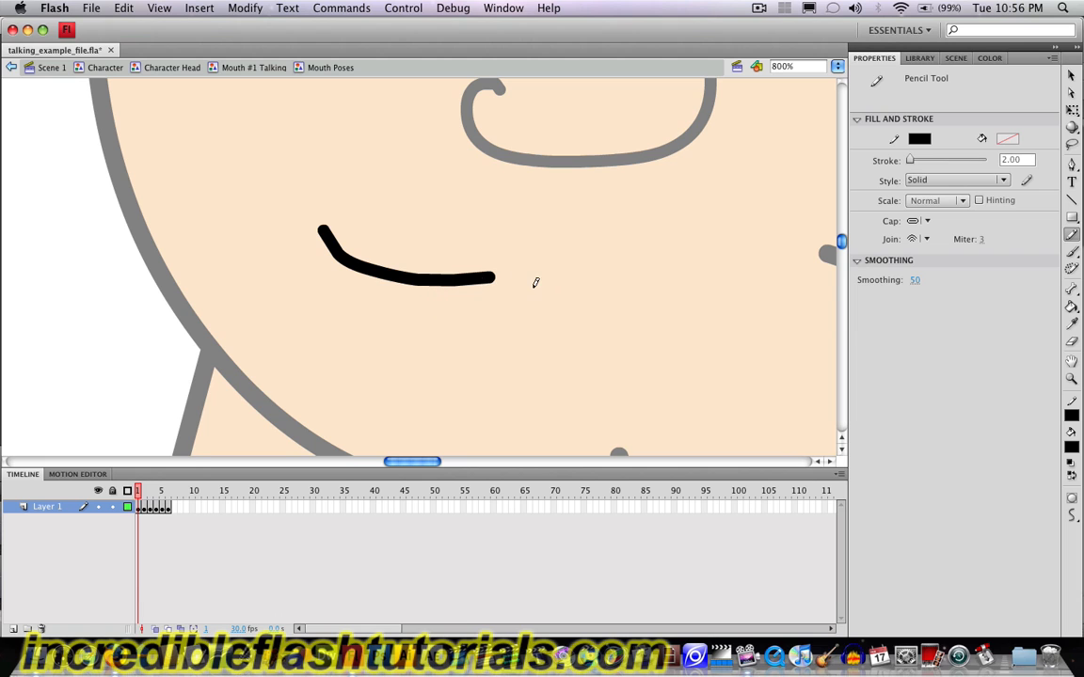
pyautogui.scroll(1, 536, 284)
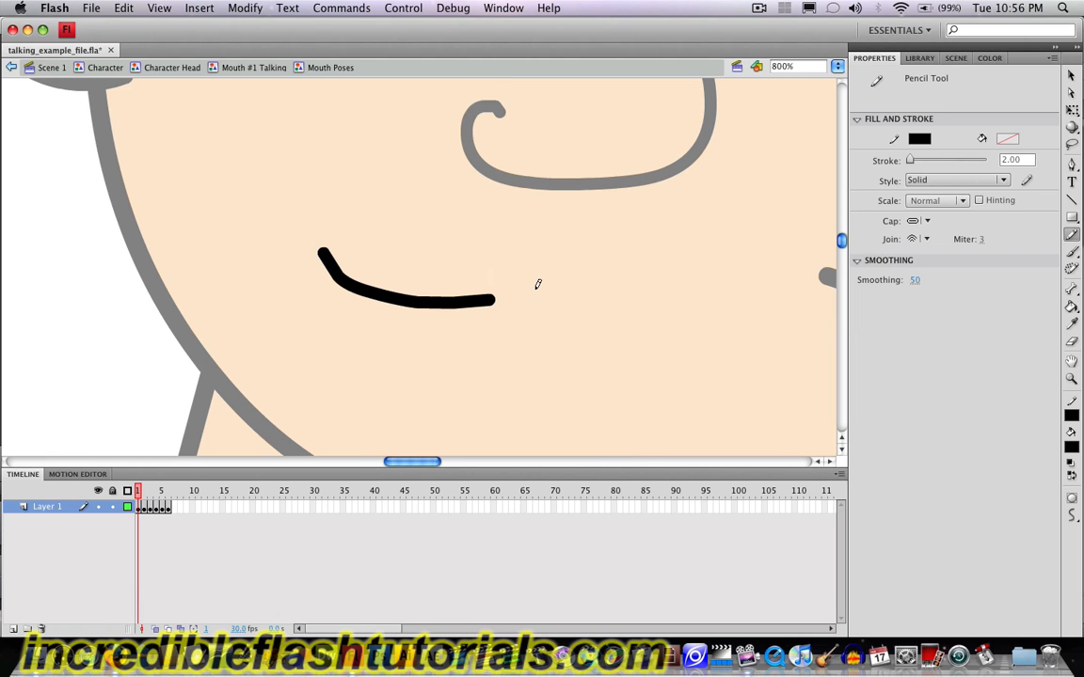
pyautogui.click(832, 68)
pyautogui.click(835, 49)
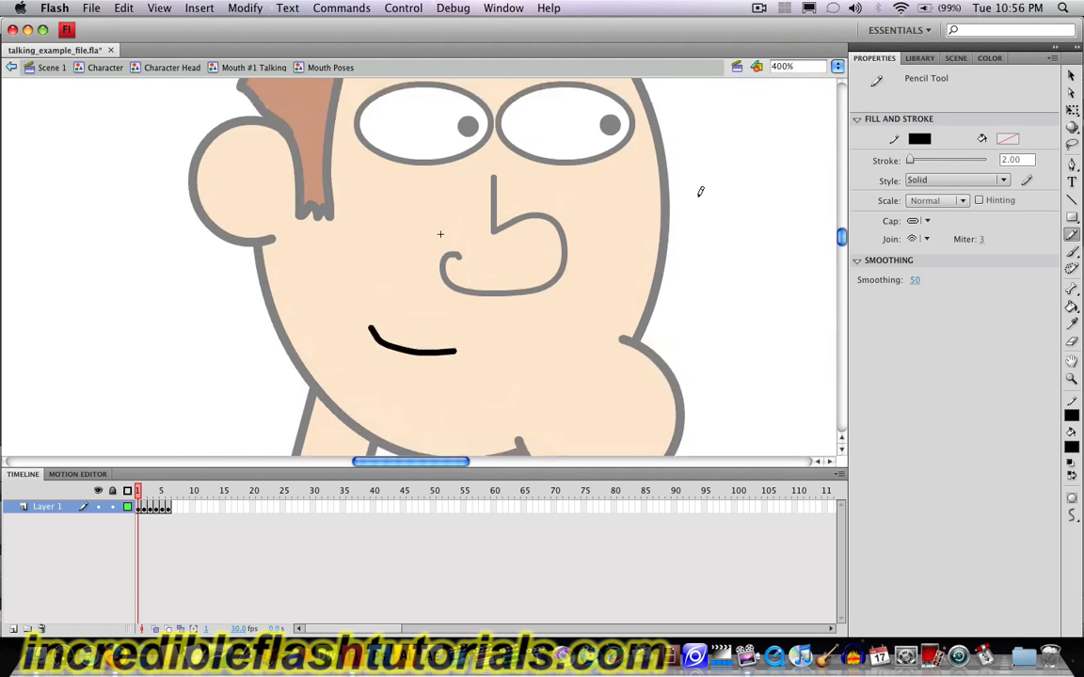
# Step: Replace the mouth on frame 2 with a pencil-drawn wide-open mouth and lower lip, and fill the opening black
pyautogui.scroll(1, 701, 190)
pyautogui.scroll(-1, 702, 190)
pyautogui.click(145, 509)
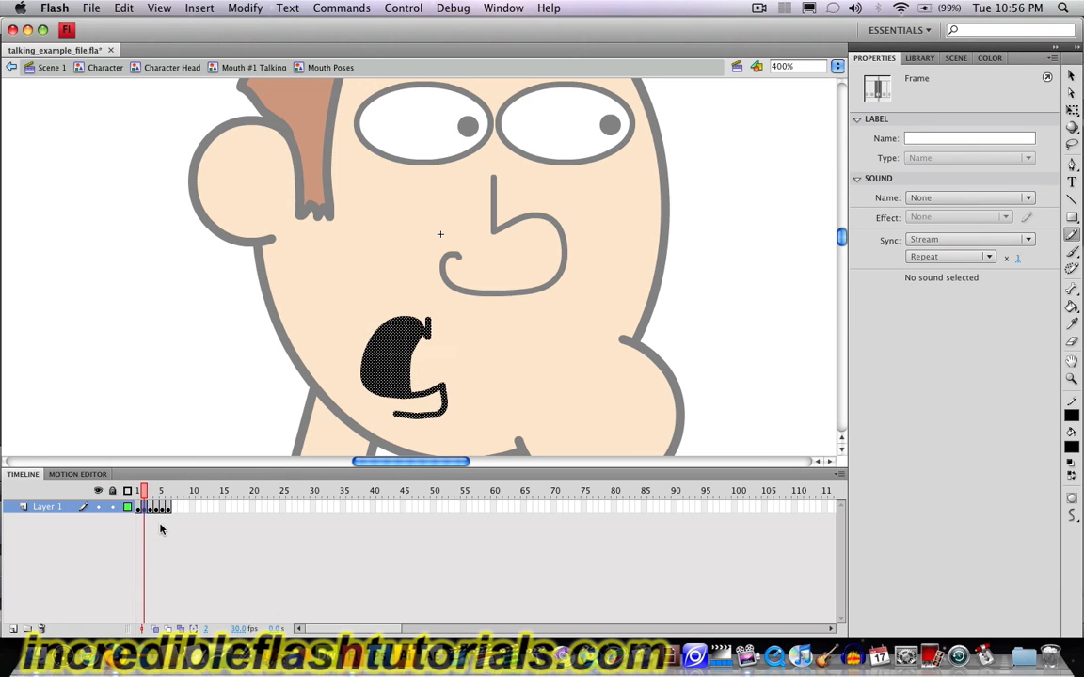
pyautogui.press('Delete')
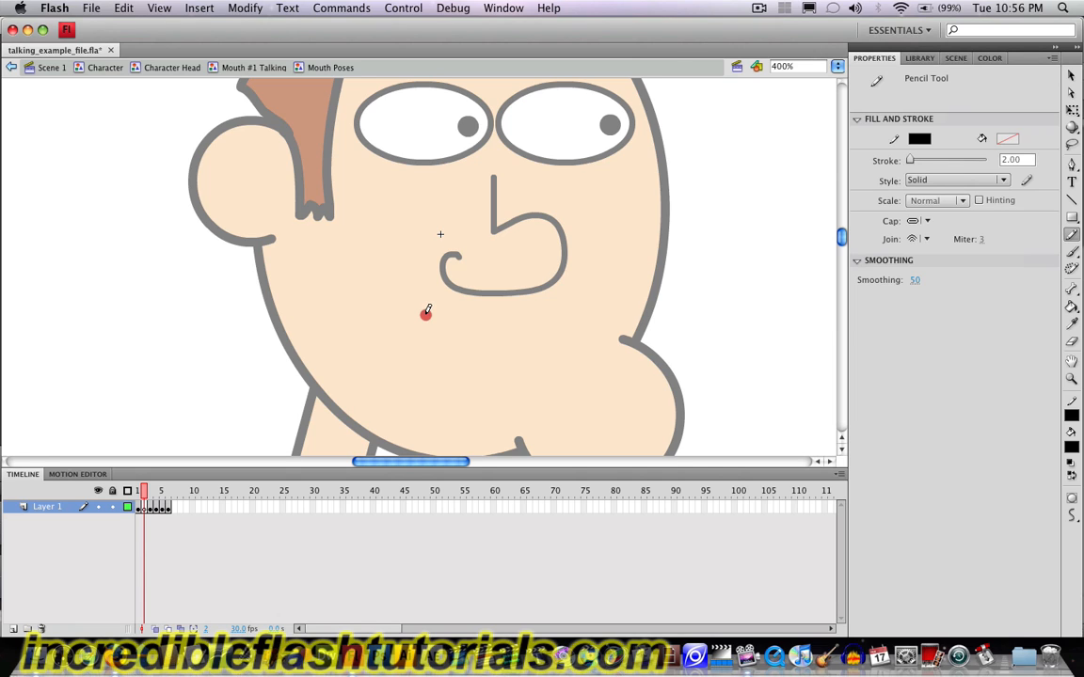
pyautogui.moveTo(420, 329)
pyautogui.mouseDown()
pyautogui.moveTo(379, 315)
pyautogui.moveTo(353, 371)
pyautogui.moveTo(367, 385)
pyautogui.moveTo(431, 376)
pyautogui.moveTo(437, 398)
pyautogui.moveTo(391, 405)
pyautogui.mouseUp()
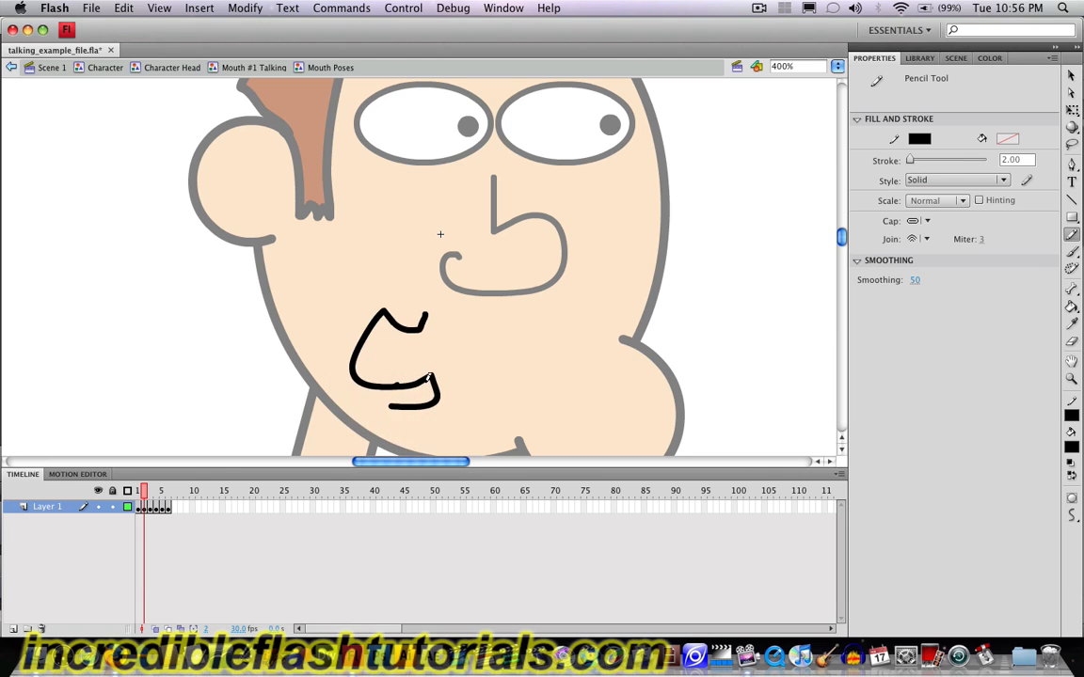
pyautogui.moveTo(426, 316); pyautogui.dragTo(414, 378)
pyautogui.click(1071, 306)
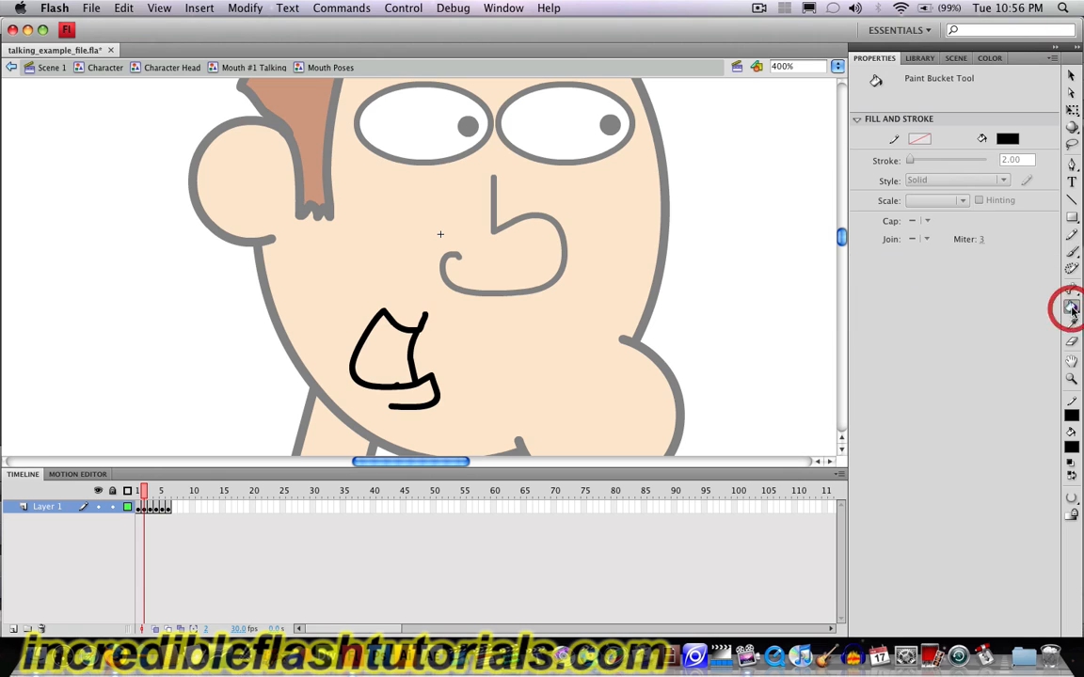
pyautogui.click(381, 343)
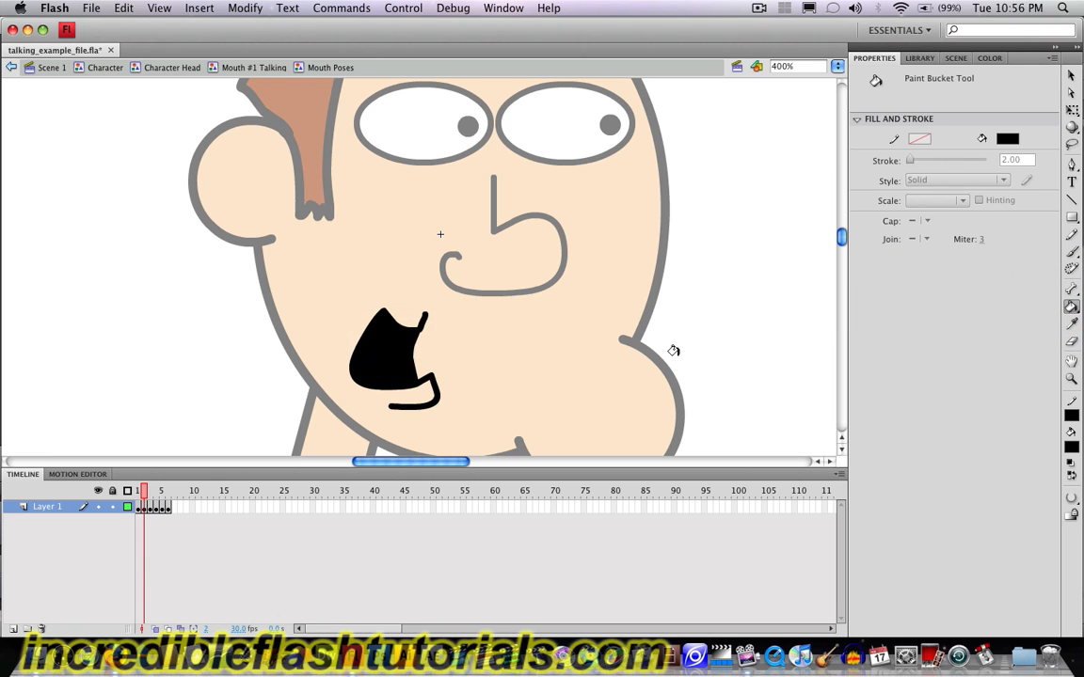
# Step: Replace the mouth on frame 3 with a smaller pencil-drawn open mouth and lower lip, filling the opening black
pyautogui.click(1071, 236)
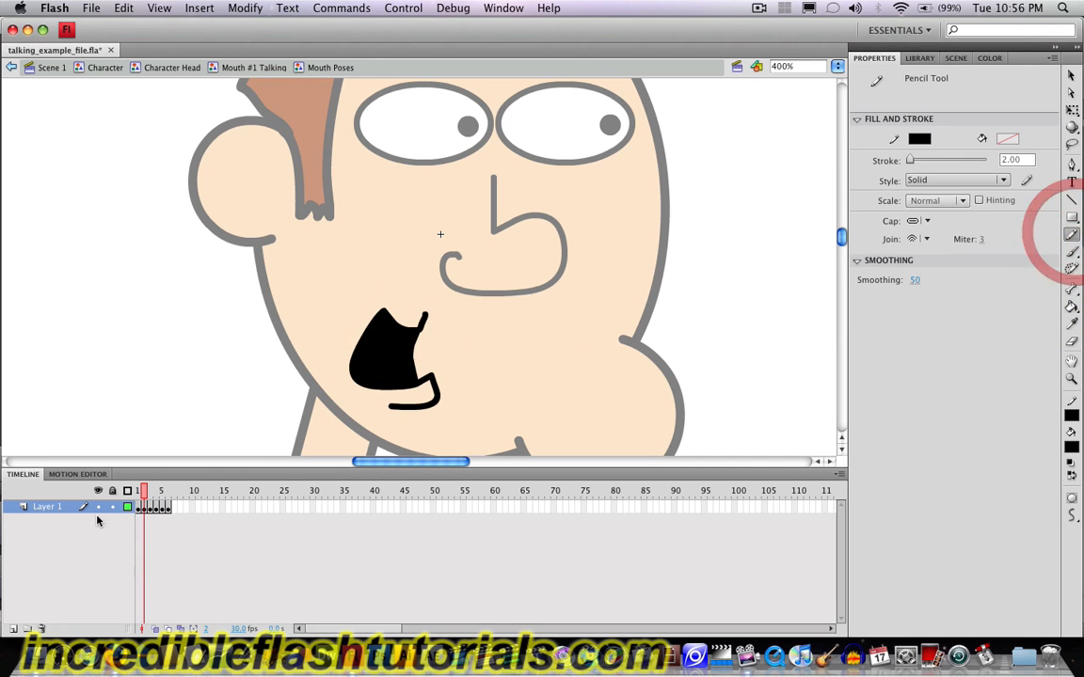
pyautogui.click(149, 508)
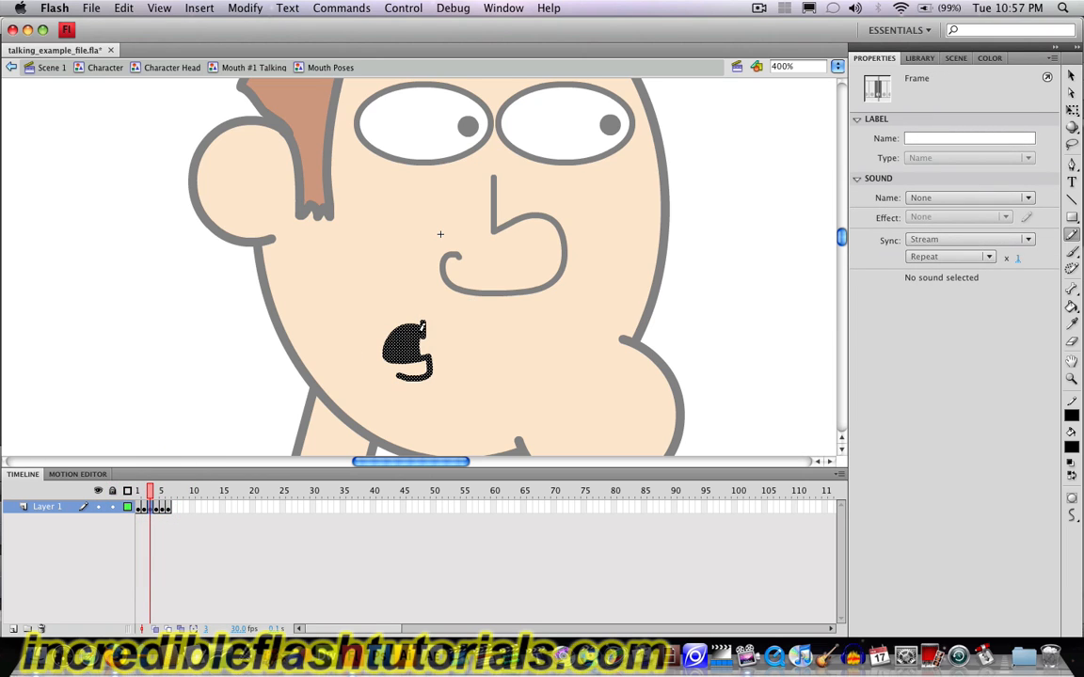
pyautogui.press('Delete')
pyautogui.moveTo(425, 323)
pyautogui.mouseDown()
pyautogui.moveTo(400, 323)
pyautogui.moveTo(386, 347)
pyautogui.moveTo(439, 348)
pyautogui.moveTo(442, 360)
pyautogui.moveTo(407, 368)
pyautogui.moveTo(423, 335)
pyautogui.moveTo(426, 347)
pyautogui.mouseUp()
pyautogui.click(1071, 307)
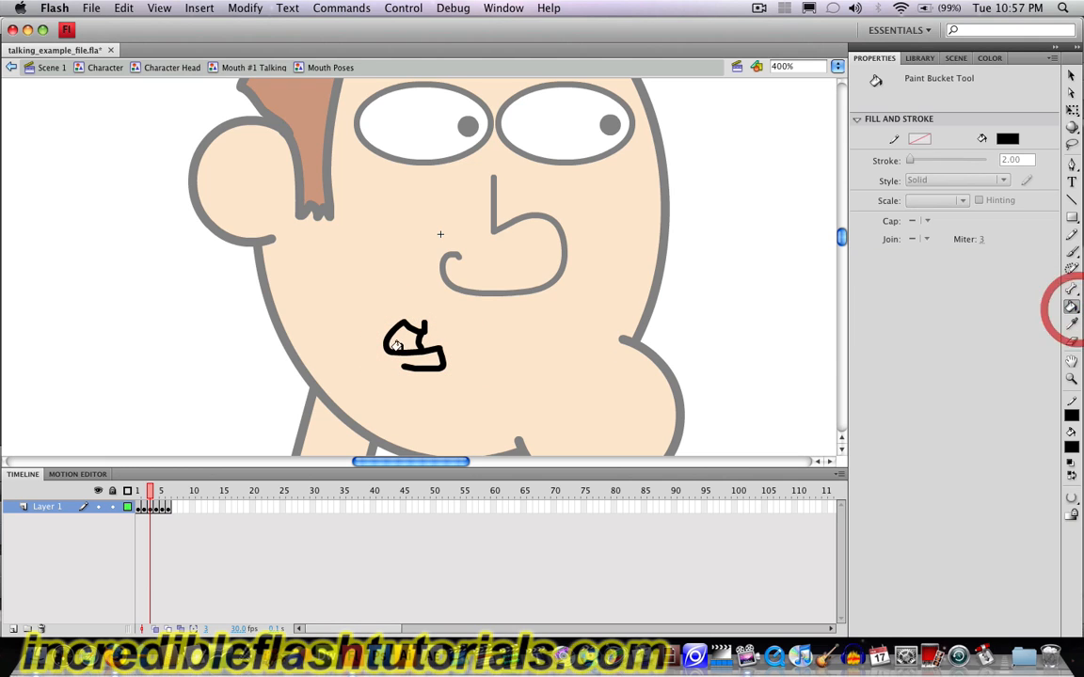
pyautogui.click(395, 332)
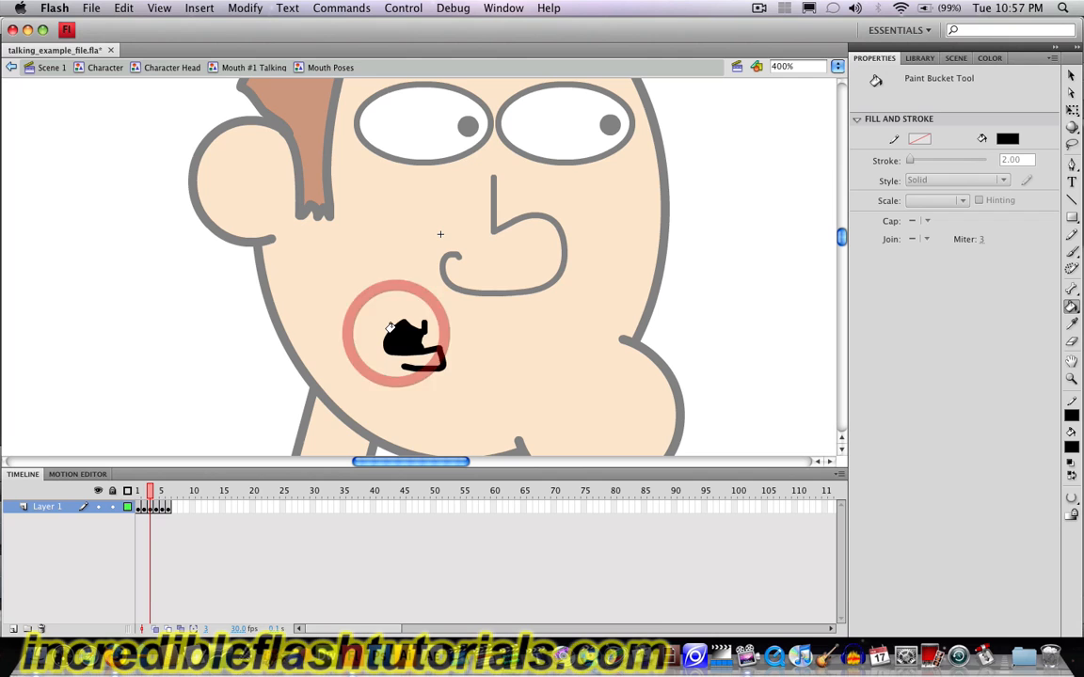
# Step: Replace the mouth on frame 4 with a pencil-drawn open mouth and lower lip, adding straight lines that close and divide the teeth
pyautogui.click(158, 508)
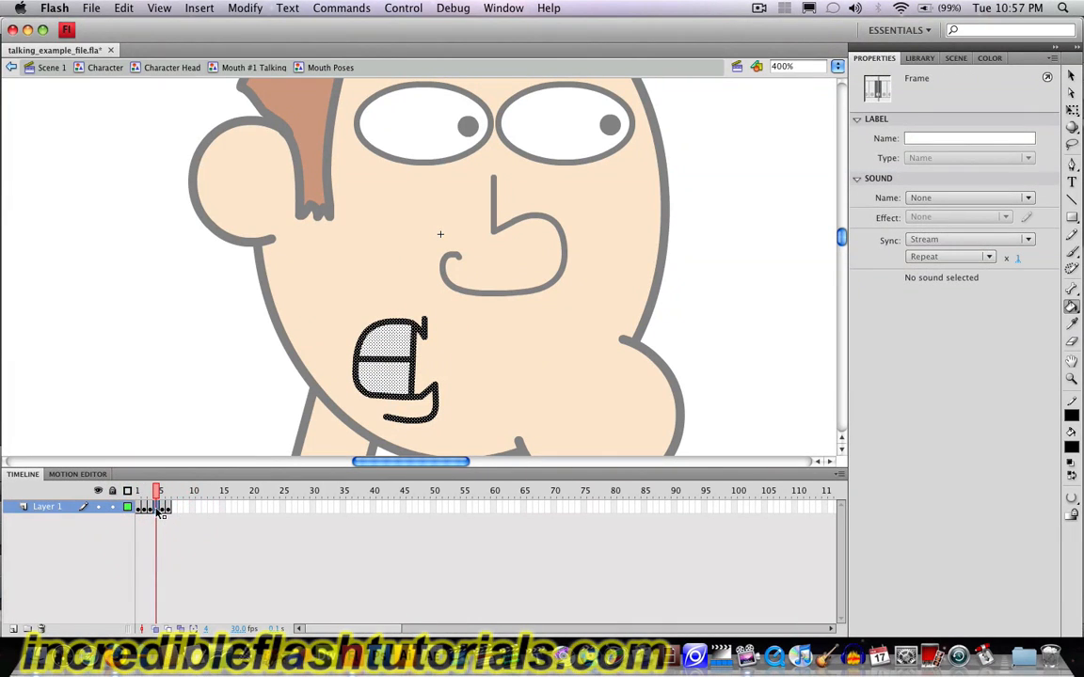
pyautogui.press('Delete')
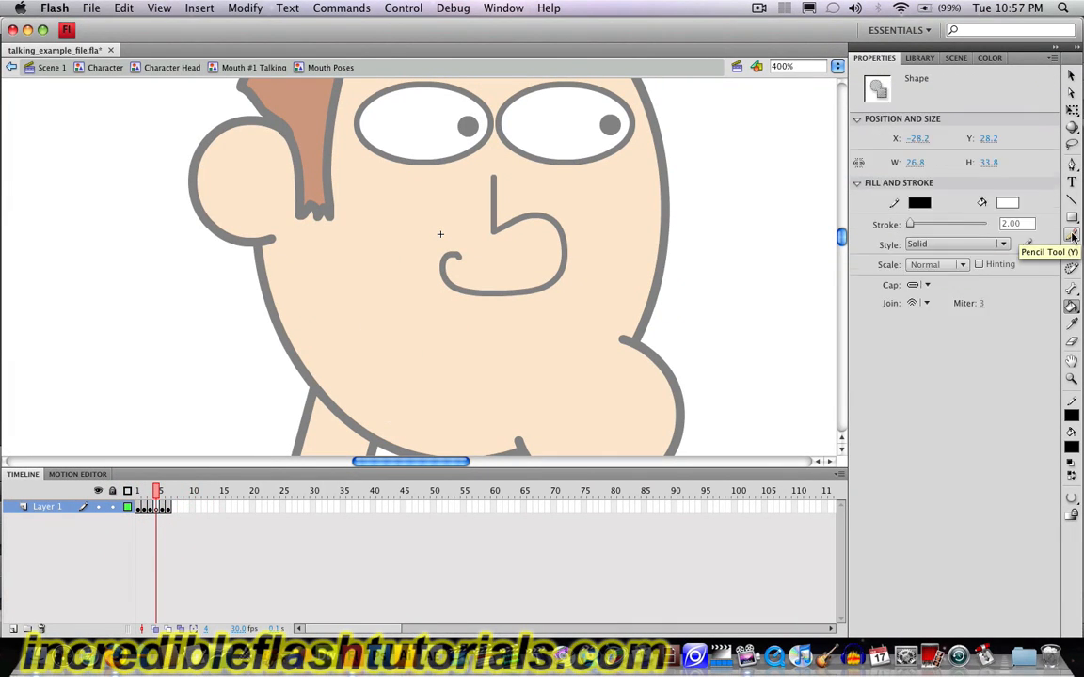
pyautogui.click(1071, 235)
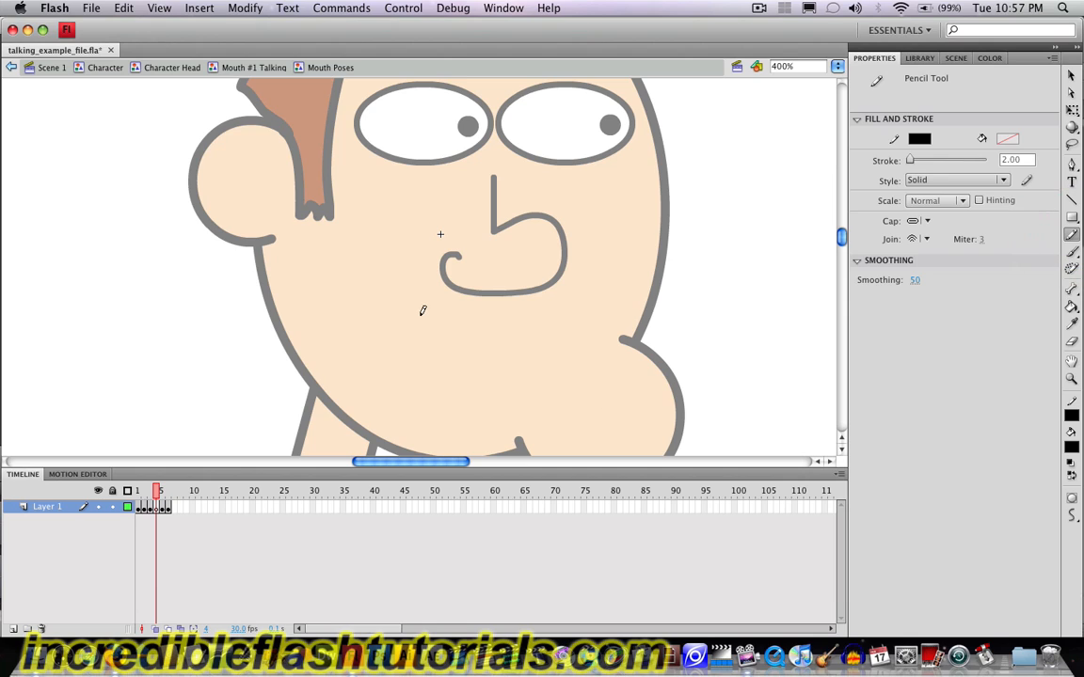
pyautogui.moveTo(443, 313)
pyautogui.mouseDown()
pyautogui.moveTo(442, 326)
pyautogui.moveTo(425, 324)
pyautogui.moveTo(400, 307)
pyautogui.moveTo(361, 347)
pyautogui.moveTo(357, 360)
pyautogui.moveTo(379, 375)
pyautogui.moveTo(450, 378)
pyautogui.moveTo(436, 403)
pyautogui.moveTo(399, 400)
pyautogui.mouseUp()
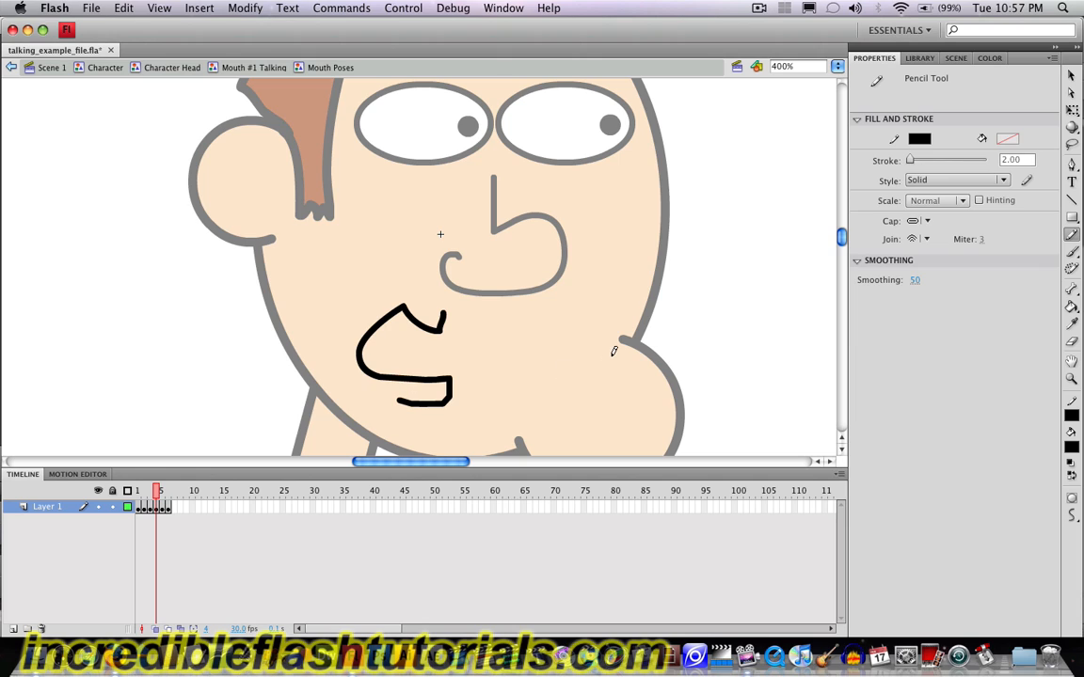
pyautogui.click(1071, 199)
pyautogui.moveTo(443, 313)
pyautogui.mouseDown()
pyautogui.moveTo(425, 380)
pyautogui.moveTo(359, 344)
pyautogui.mouseUp()
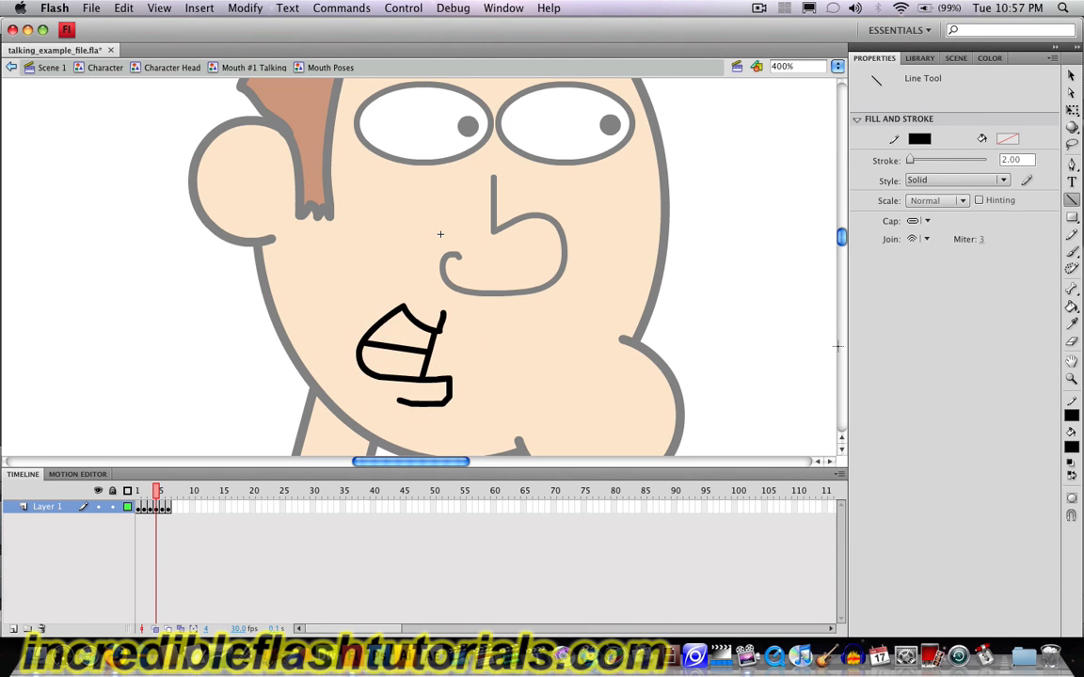
# Step: Fill the upper and lower teeth of the frame 4 mouth with white
pyautogui.click(1071, 307)
pyautogui.click(1070, 447)
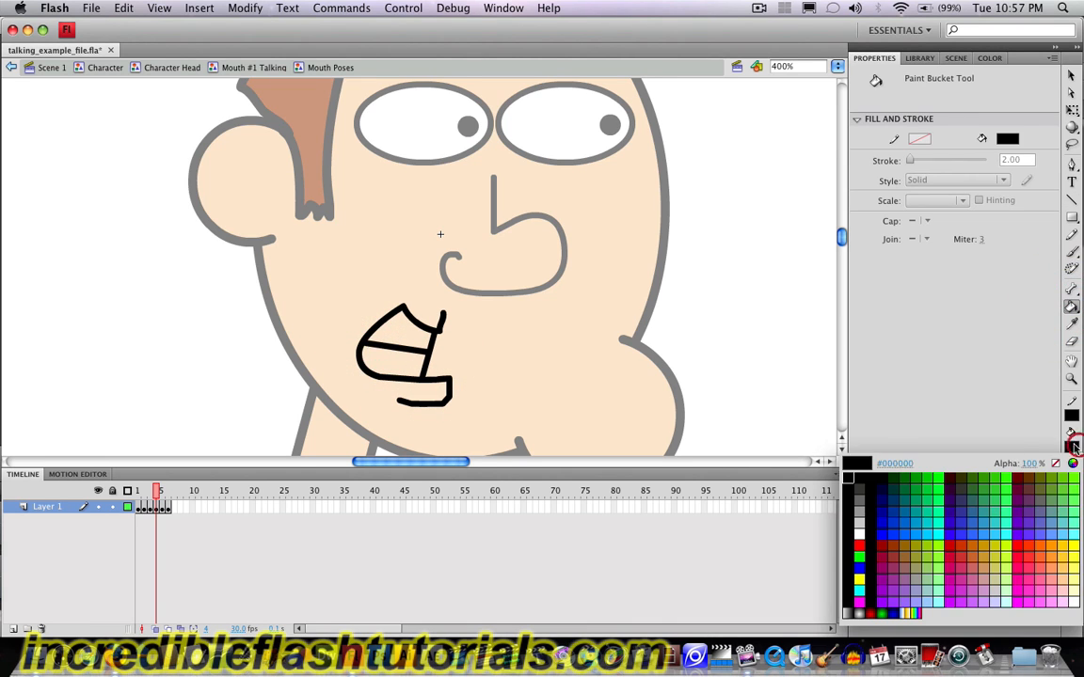
pyautogui.click(864, 525)
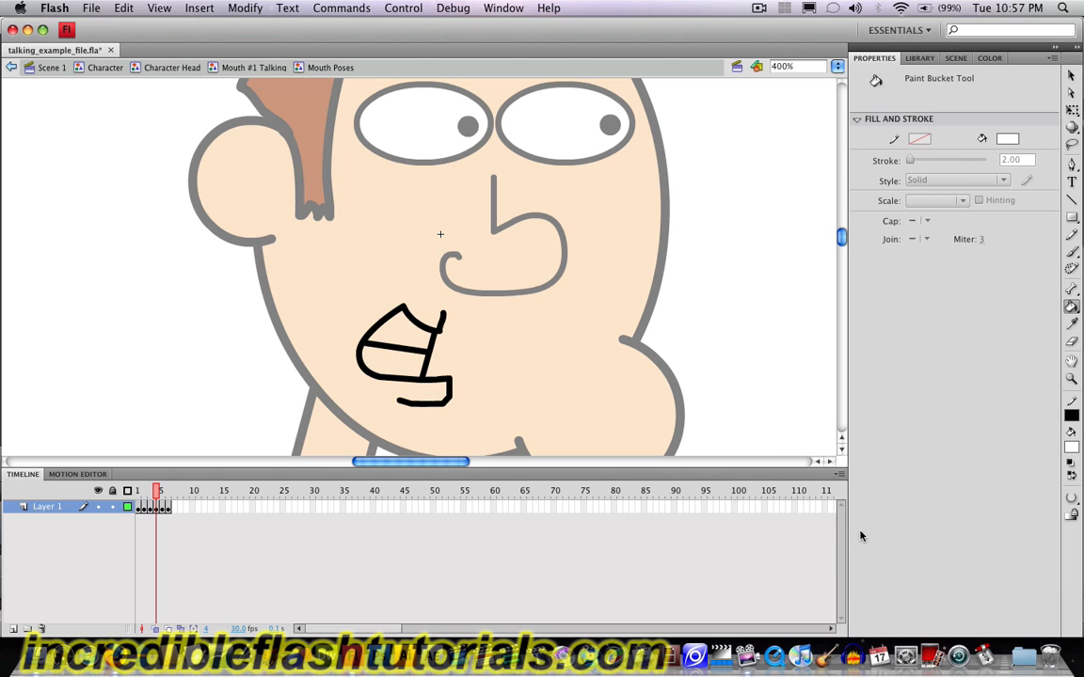
pyautogui.click(407, 336)
pyautogui.click(419, 345)
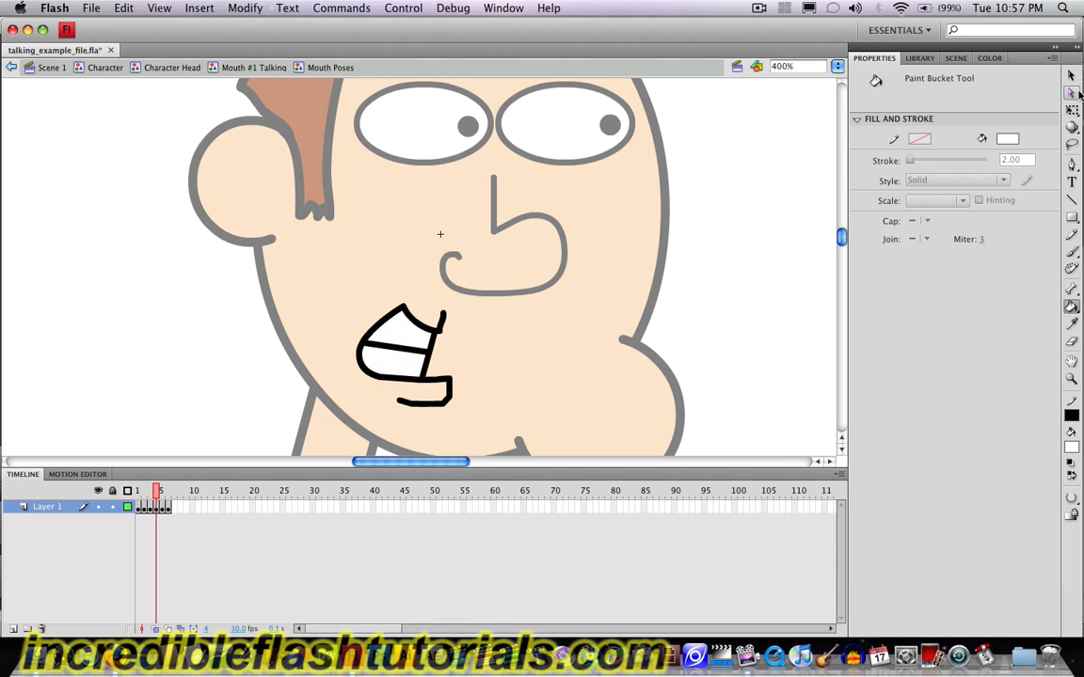
pyautogui.click(1071, 77)
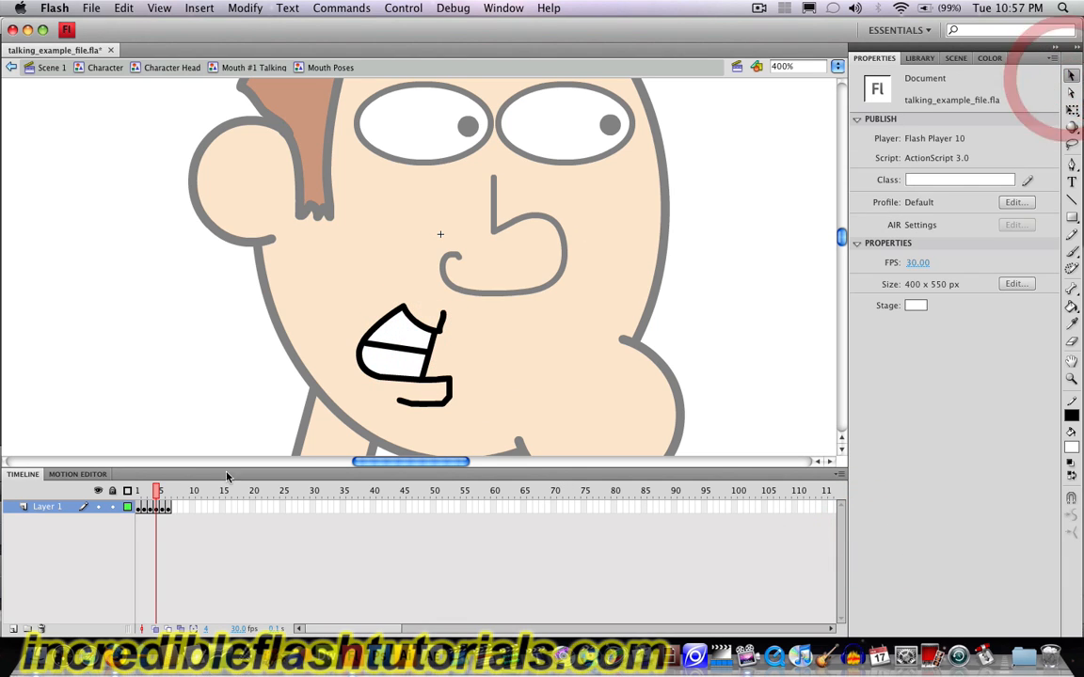
# Step: Replace the mouth on frame 5 with a pencil-drawn open mouth outline and lower lip
pyautogui.click(165, 509)
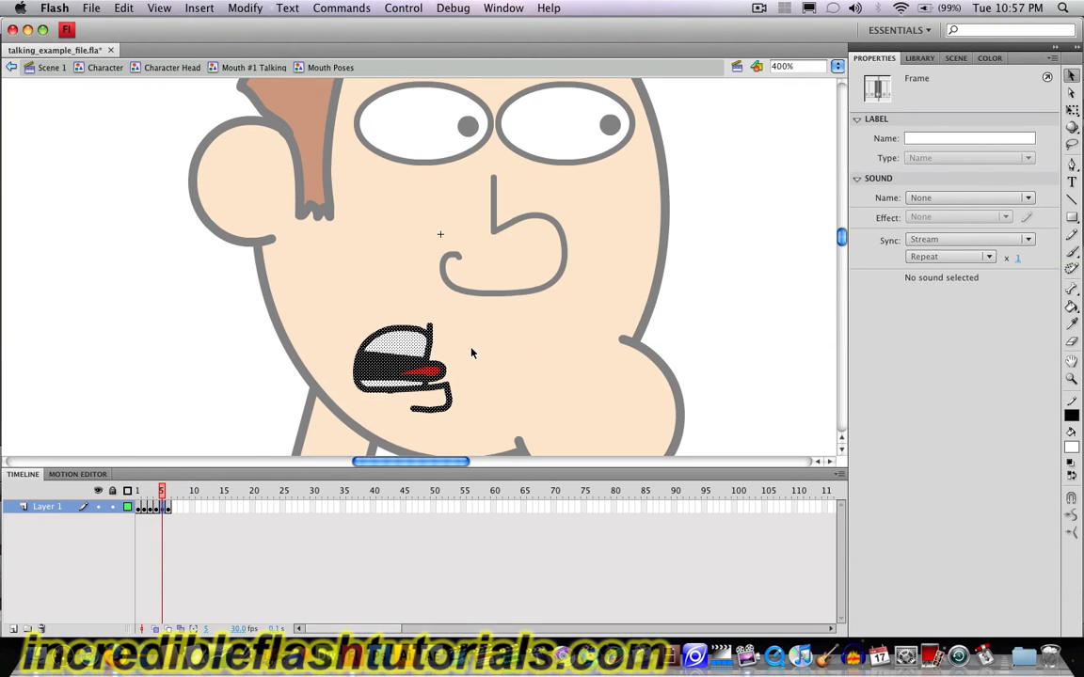
pyautogui.press('Delete')
pyautogui.click(1070, 236)
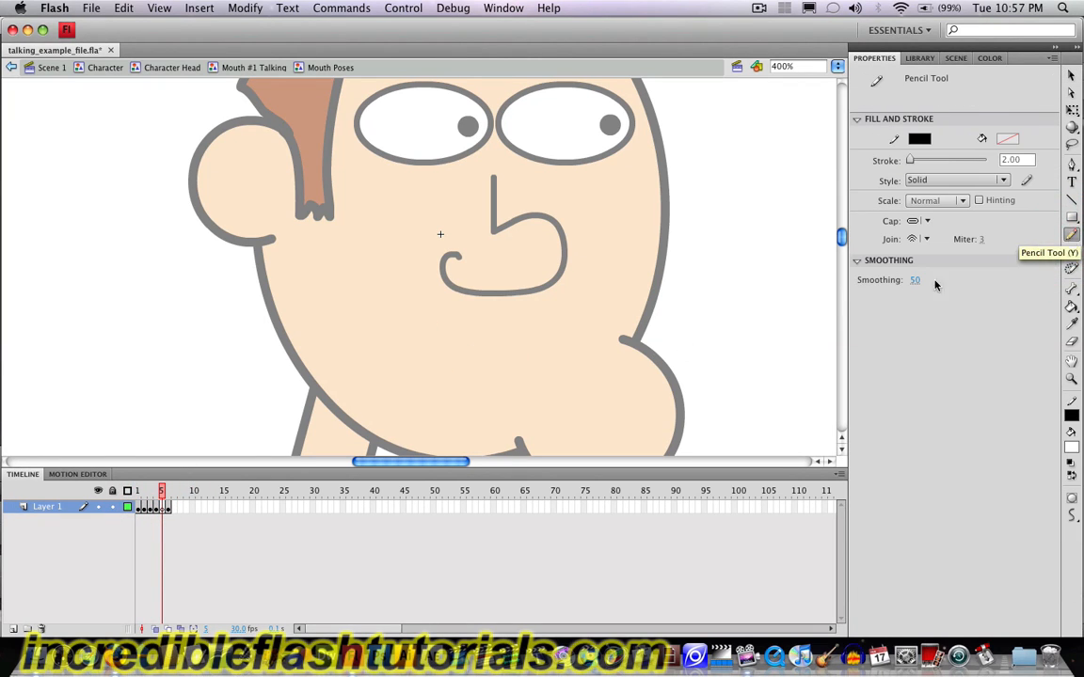
pyautogui.moveTo(448, 310)
pyautogui.mouseDown()
pyautogui.moveTo(450, 328)
pyautogui.moveTo(433, 326)
pyautogui.moveTo(412, 303)
pyautogui.moveTo(367, 341)
pyautogui.moveTo(380, 375)
pyautogui.moveTo(461, 381)
pyautogui.moveTo(431, 403)
pyautogui.mouseUp()
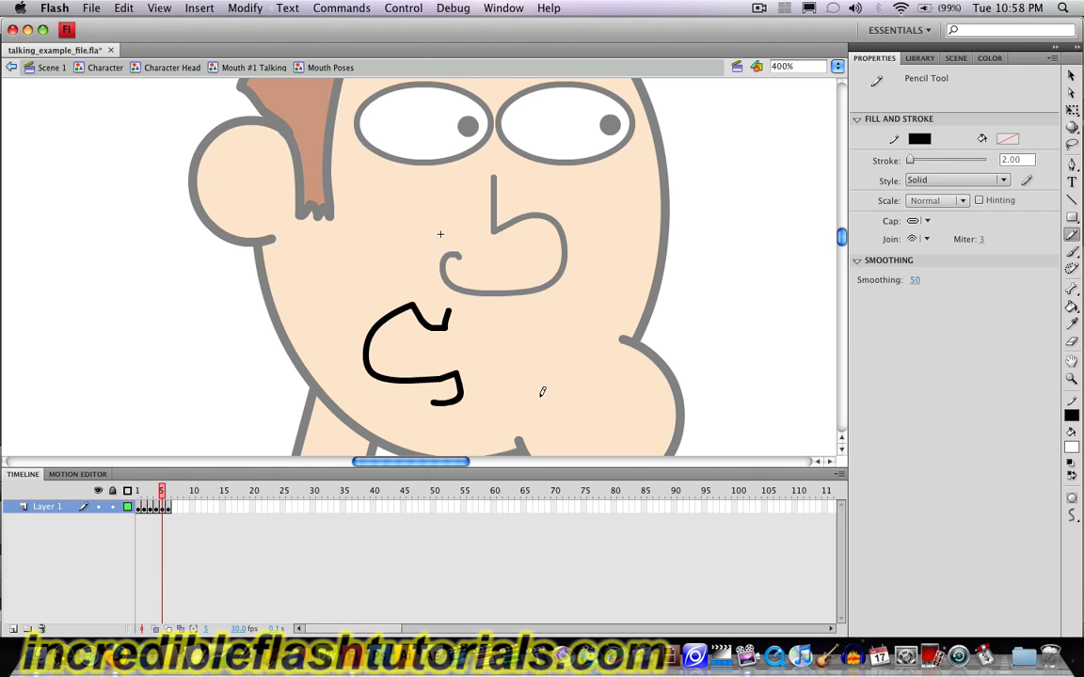
# Step: Add straight lines for the upper and lower teeth and a pencil-drawn tongue between them to the frame 5 mouth
pyautogui.click(1070, 199)
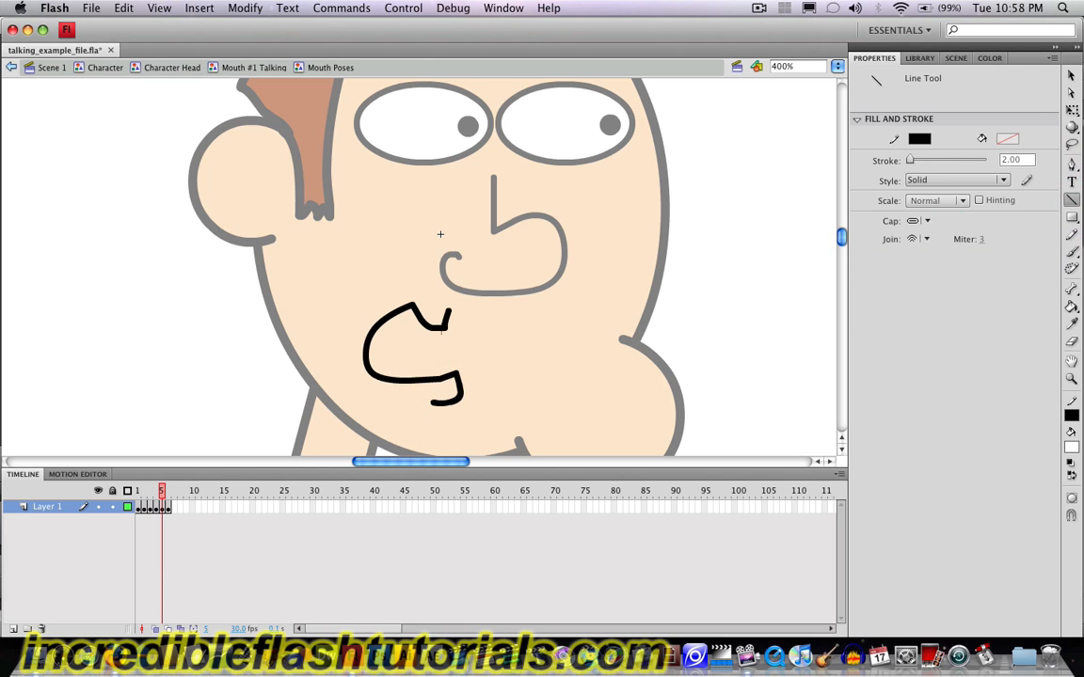
pyautogui.moveTo(442, 346); pyautogui.dragTo(375, 333)
pyautogui.moveTo(447, 364); pyautogui.dragTo(369, 365)
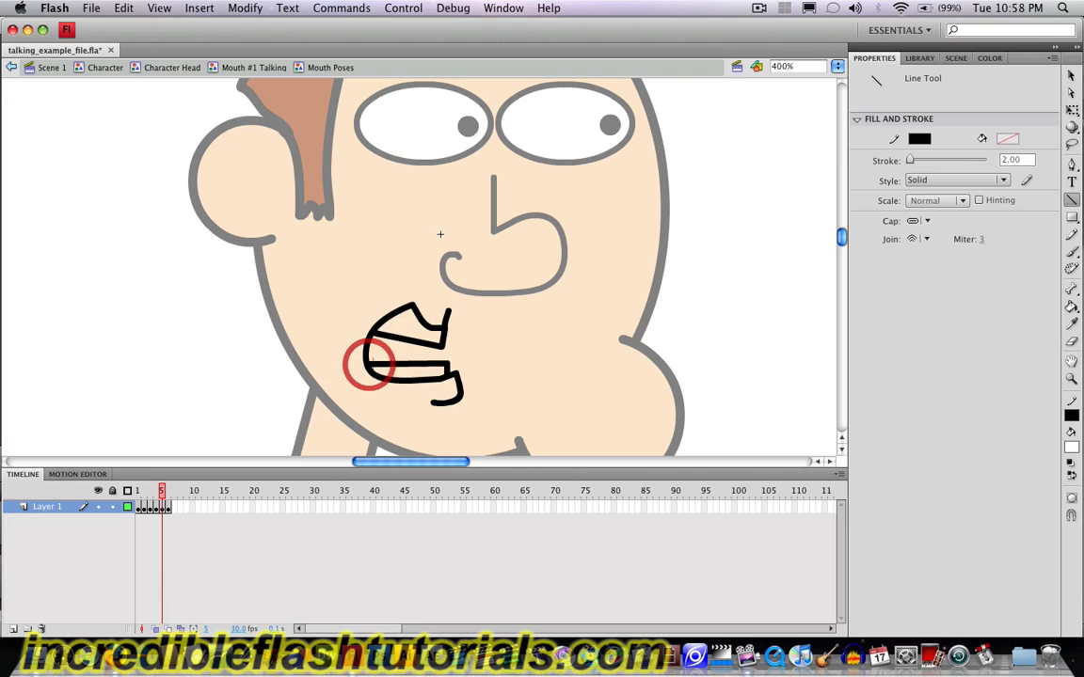
pyautogui.click(1075, 236)
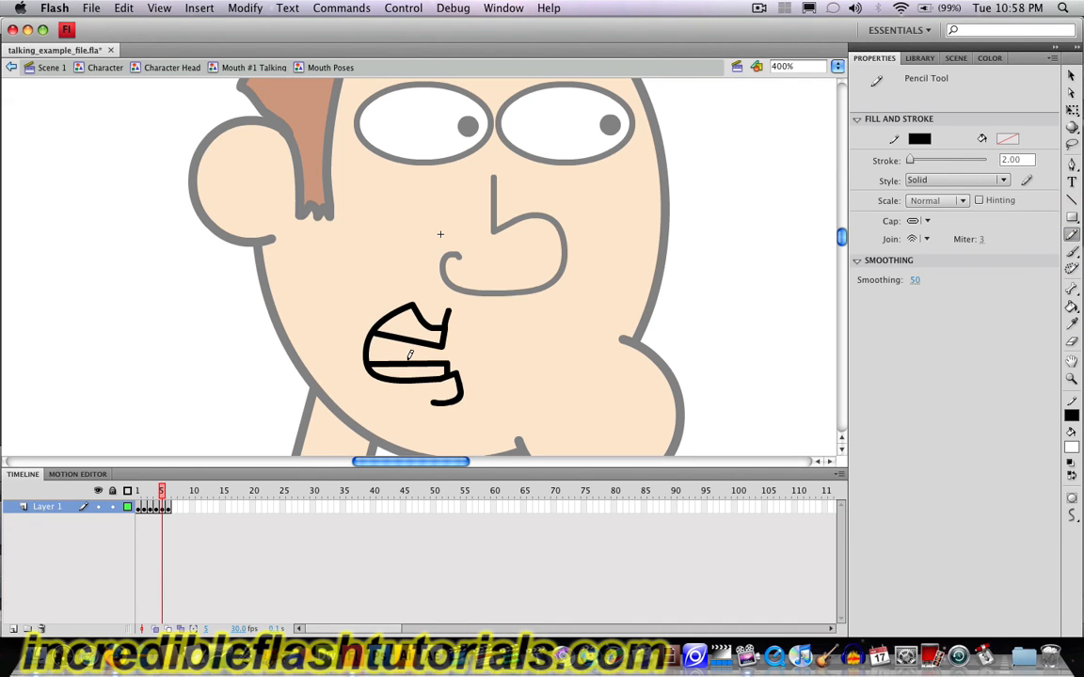
pyautogui.moveTo(410, 358); pyautogui.dragTo(457, 358)
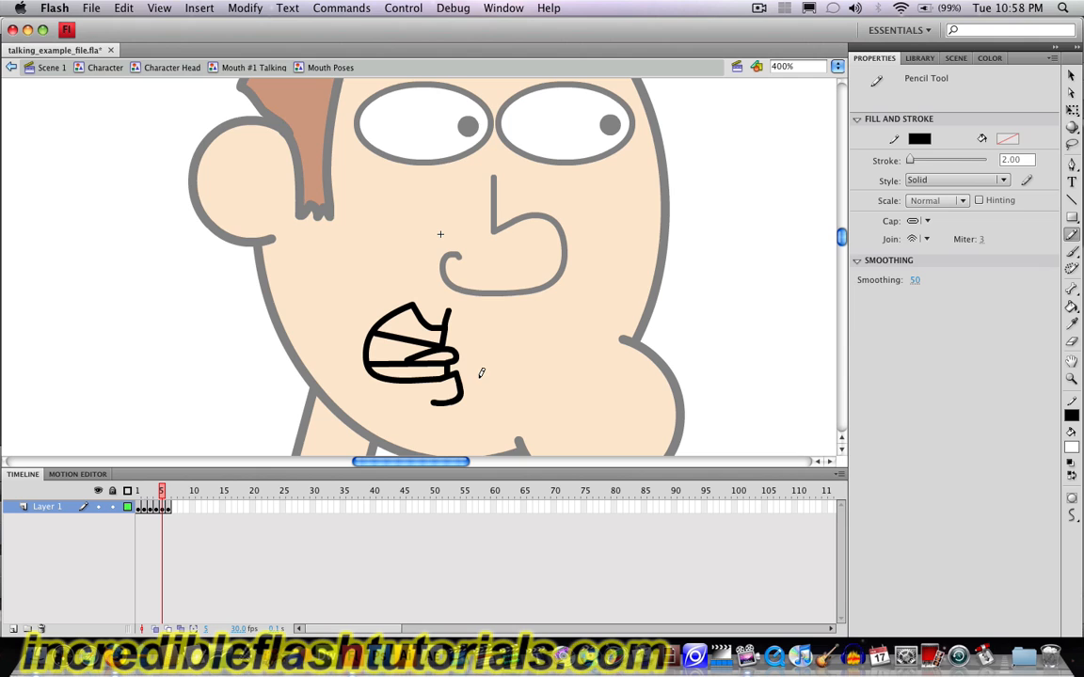
# Step: Color the frame 5 mouth with white upper and lower teeth, a black interior and a red tongue
pyautogui.click(1071, 306)
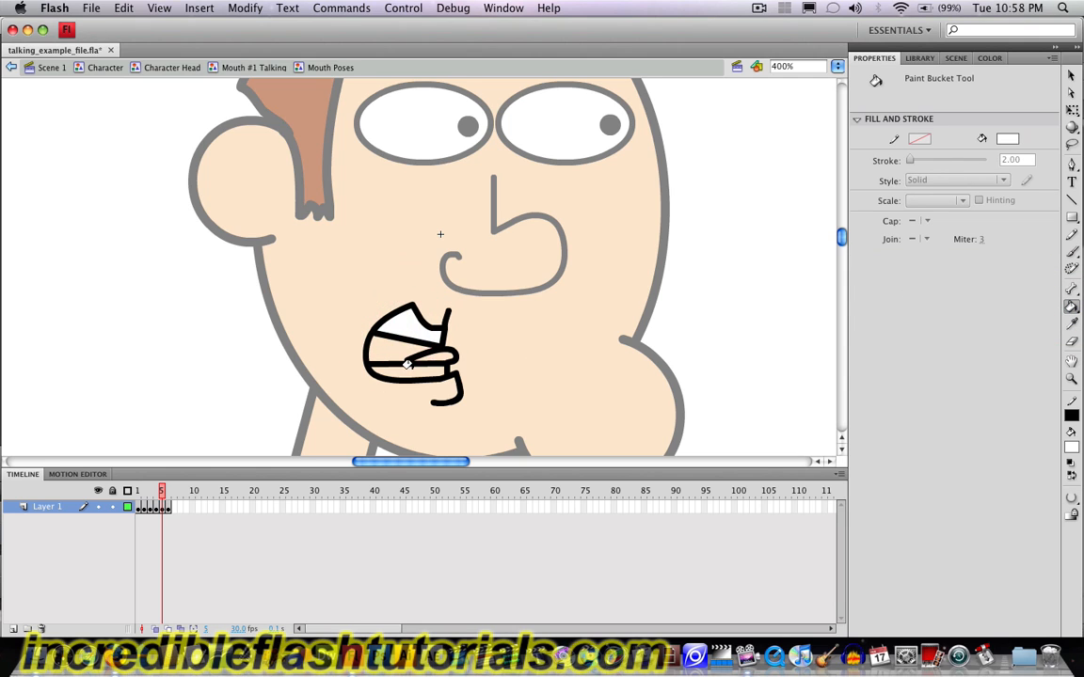
pyautogui.click(411, 366)
pyautogui.click(1071, 447)
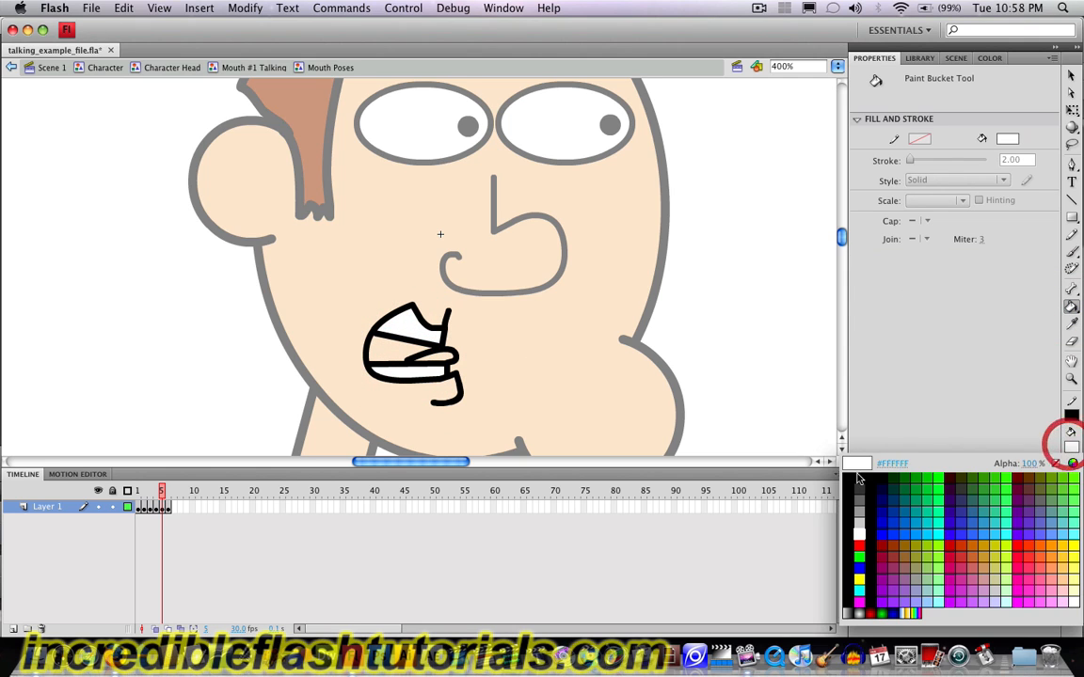
pyautogui.click(847, 473)
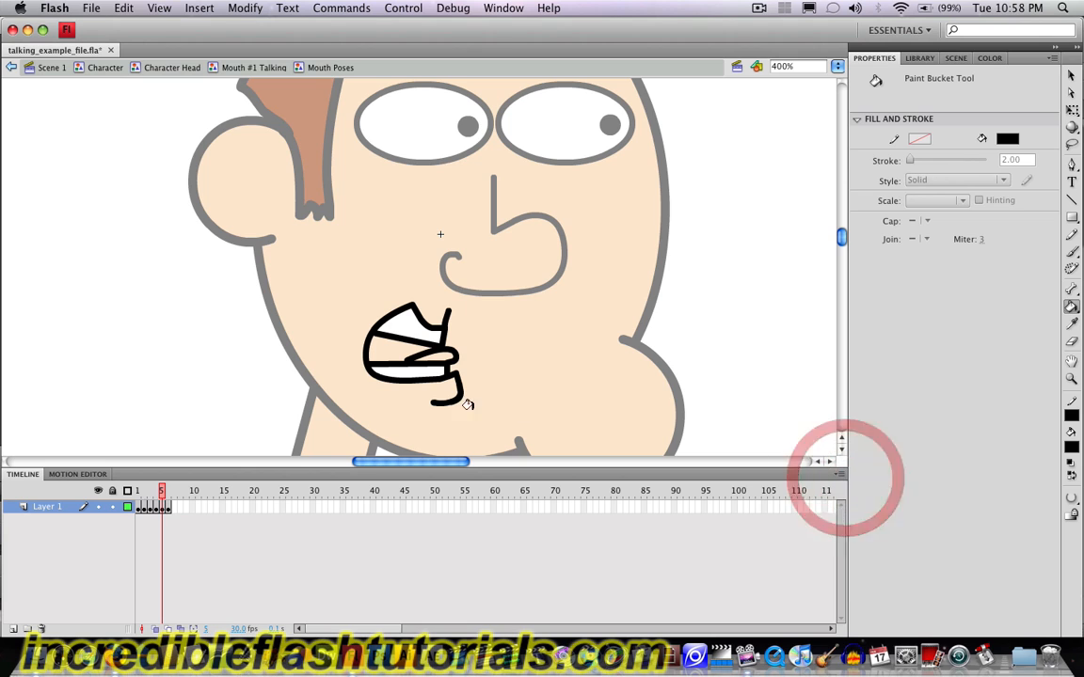
pyautogui.click(386, 355)
pyautogui.click(1073, 450)
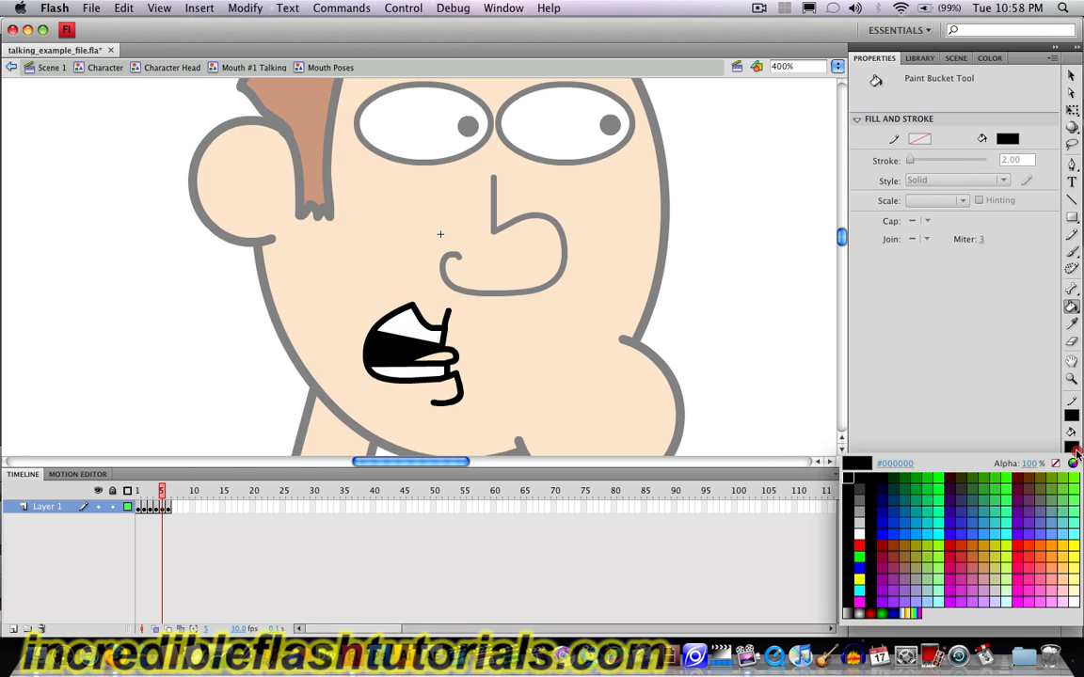
pyautogui.click(858, 544)
pyautogui.click(453, 357)
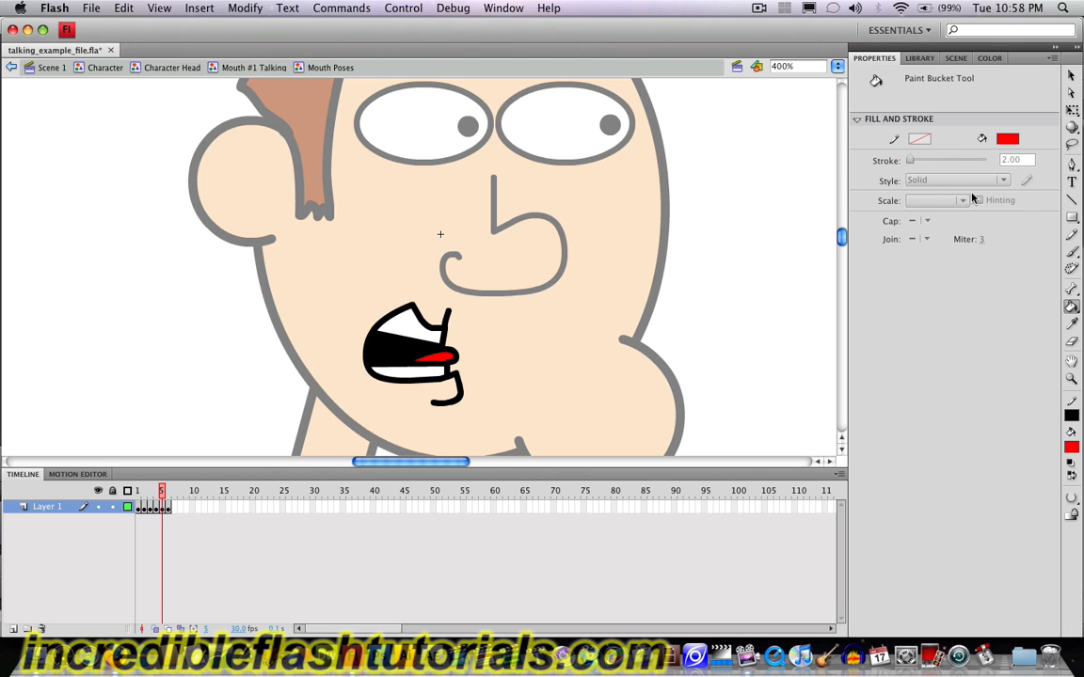
pyautogui.click(1071, 75)
# Step: Replace the mouth on frame 6 with a pencil-drawn small open mouth and lower lip, closing the open side with a stroke
pyautogui.click(171, 508)
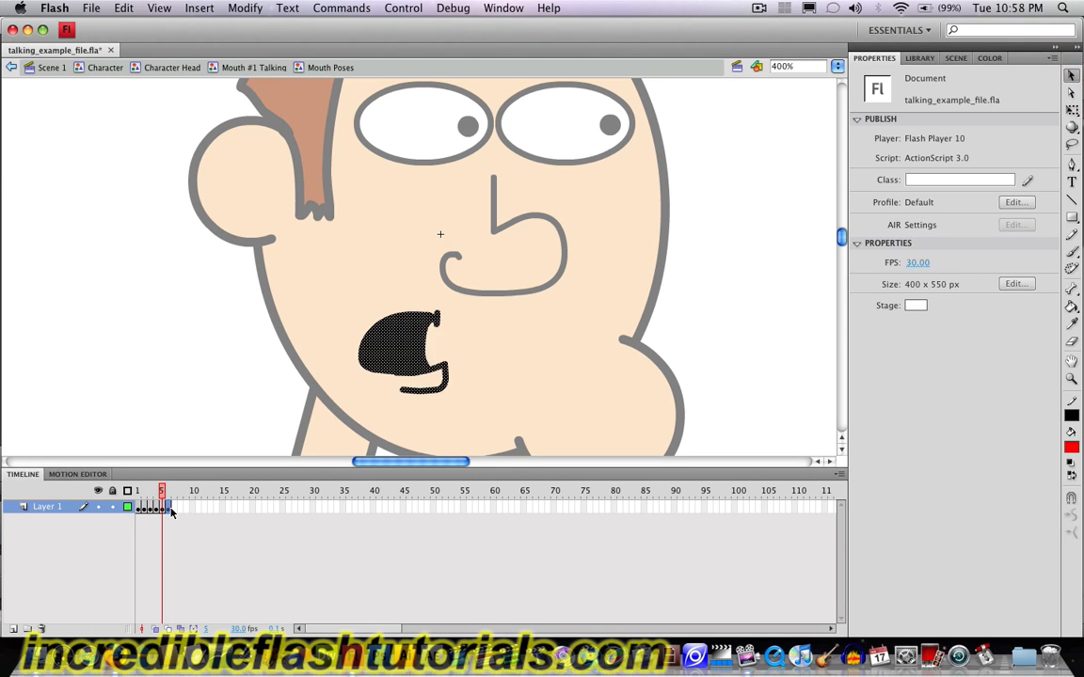
pyautogui.click(171, 508)
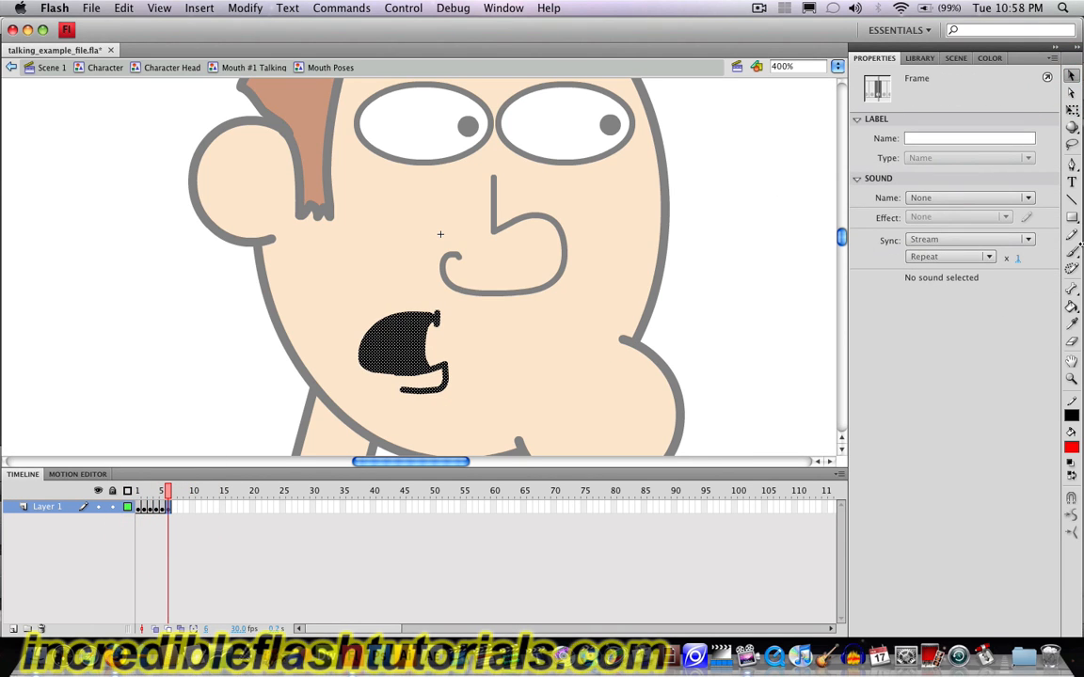
pyautogui.press('Delete')
pyautogui.click(1072, 234)
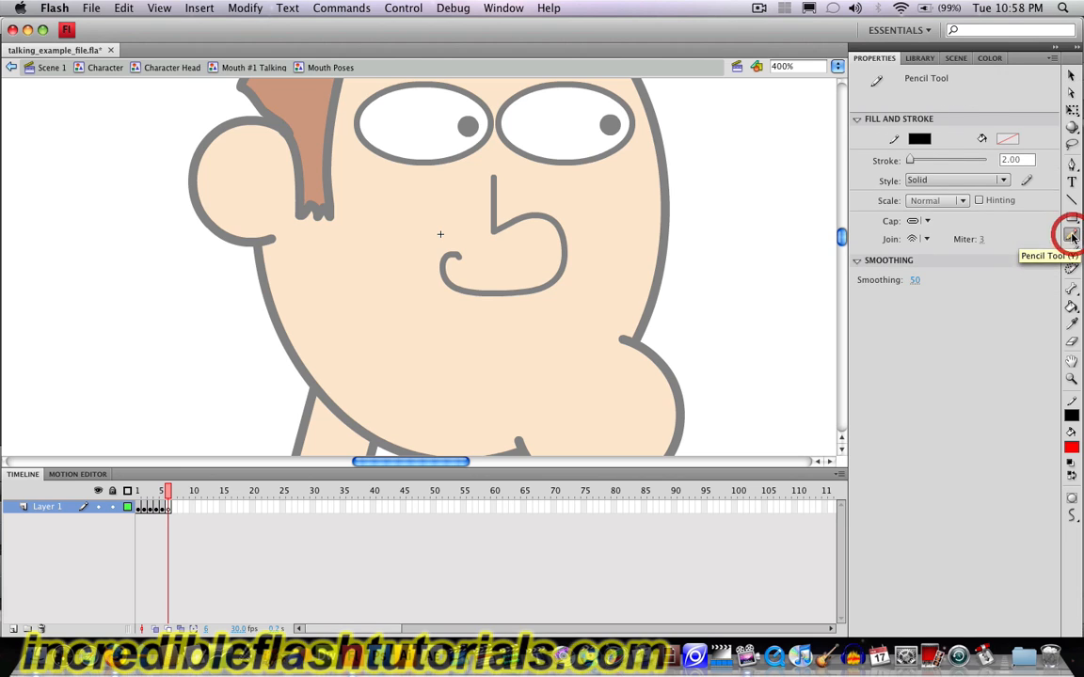
pyautogui.moveTo(439, 307)
pyautogui.mouseDown()
pyautogui.moveTo(390, 305)
pyautogui.moveTo(375, 320)
pyautogui.moveTo(374, 345)
pyautogui.moveTo(393, 357)
pyautogui.moveTo(449, 356)
pyautogui.moveTo(450, 370)
pyautogui.moveTo(410, 371)
pyautogui.mouseUp()
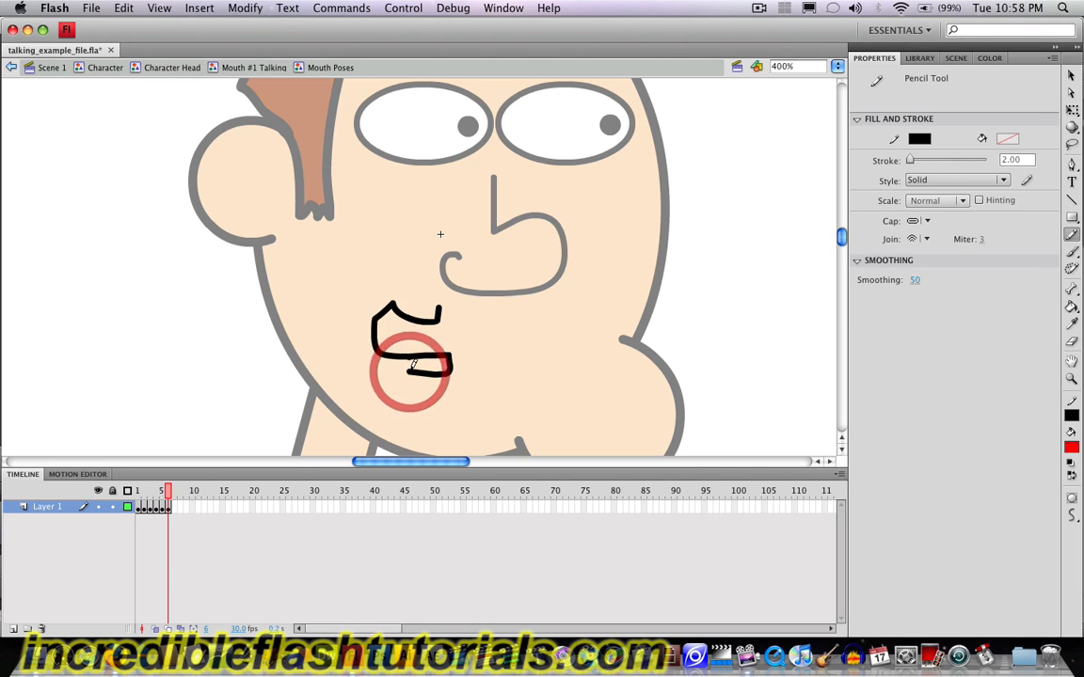
pyautogui.moveTo(437, 320); pyautogui.dragTo(431, 350)
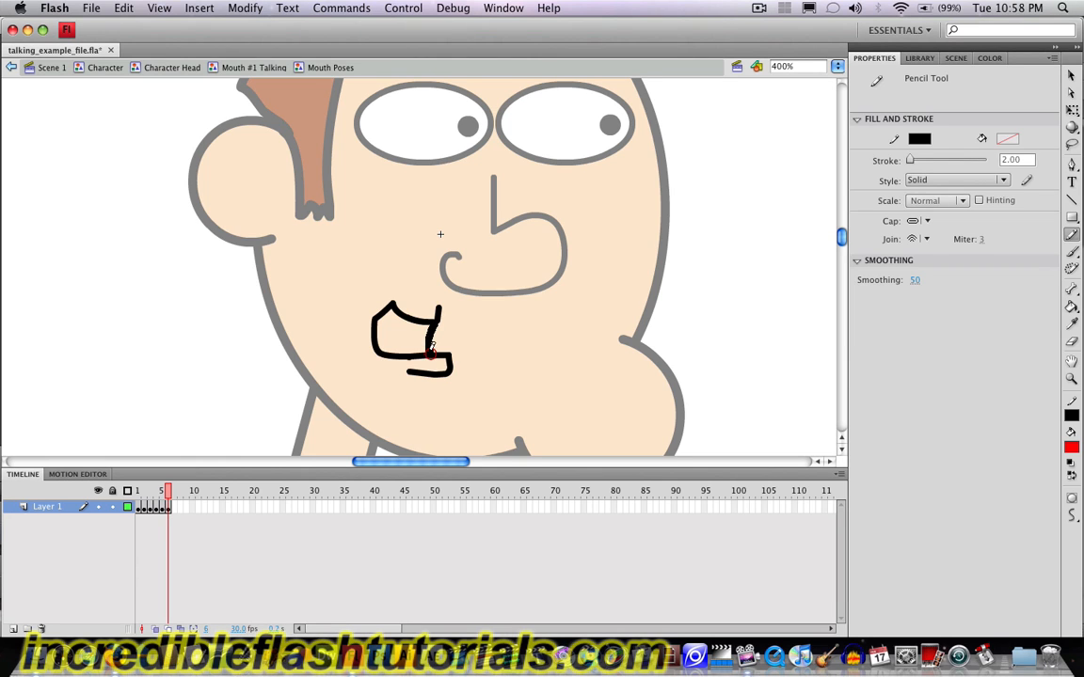
# Step: Fill the opening of the frame 6 mouth with black
pyautogui.click(1071, 308)
pyautogui.click(1071, 447)
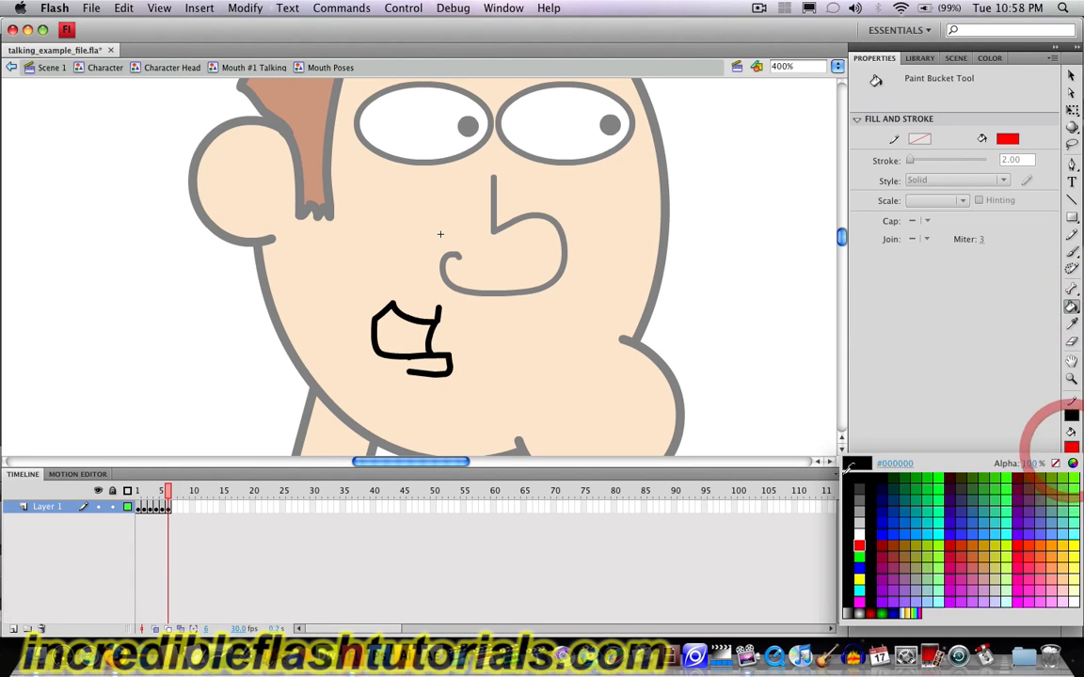
pyautogui.click(847, 470)
pyautogui.click(405, 331)
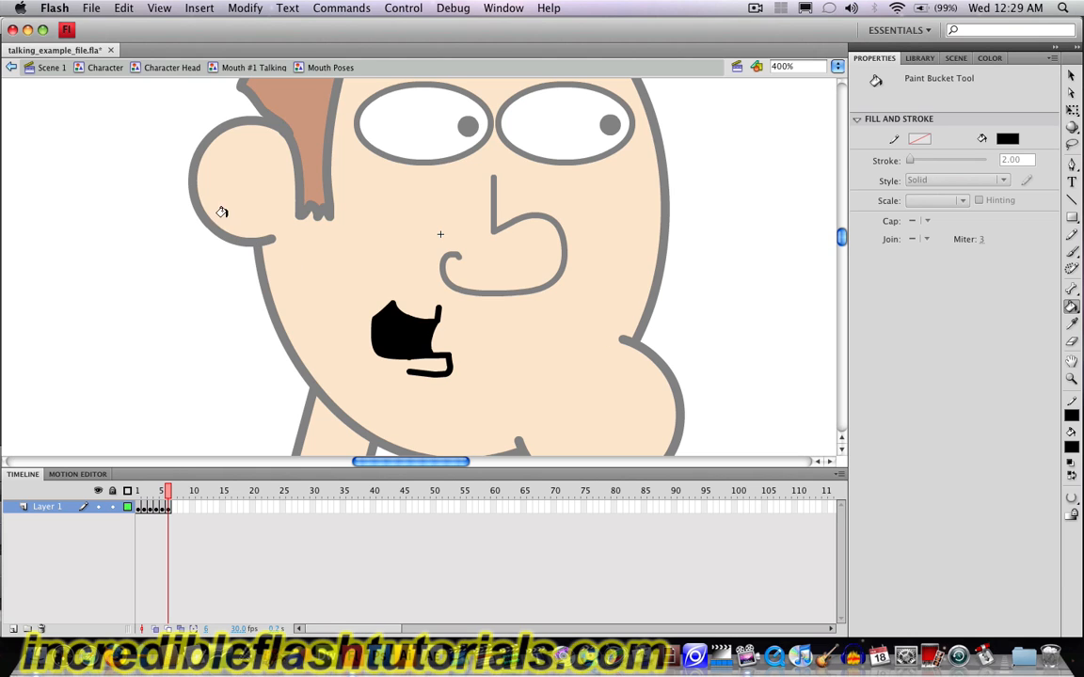
# Step: Return to Scene 1 and play the talking animation from frame 1 at 200% view to check the redrawn mouths
pyautogui.click(52, 71)
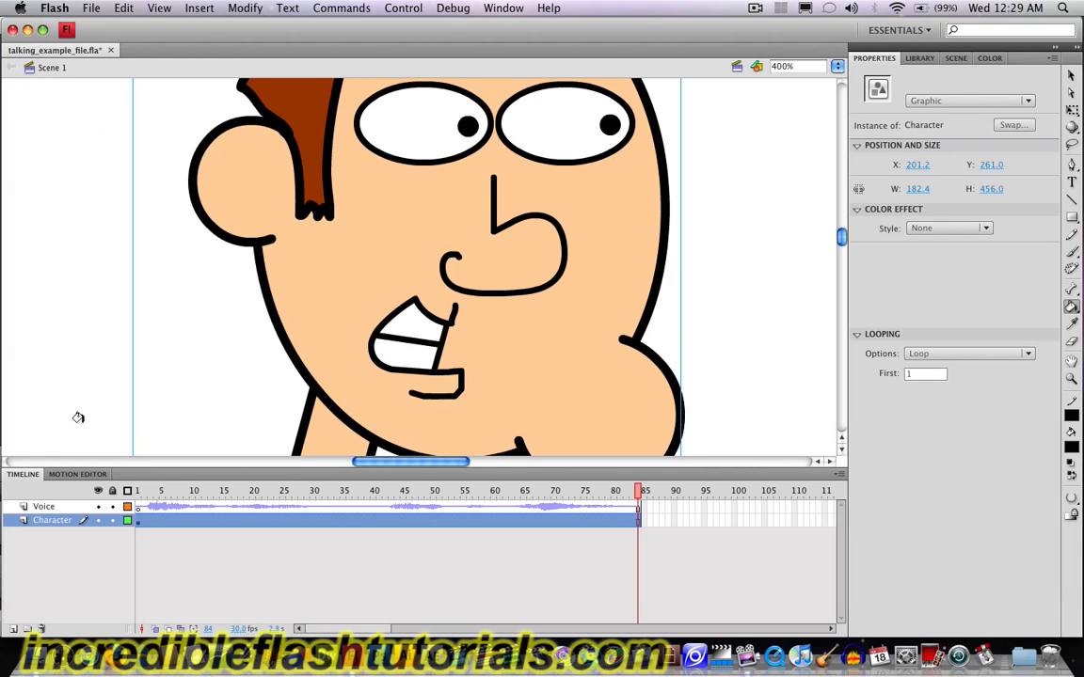
pyautogui.click(836, 67)
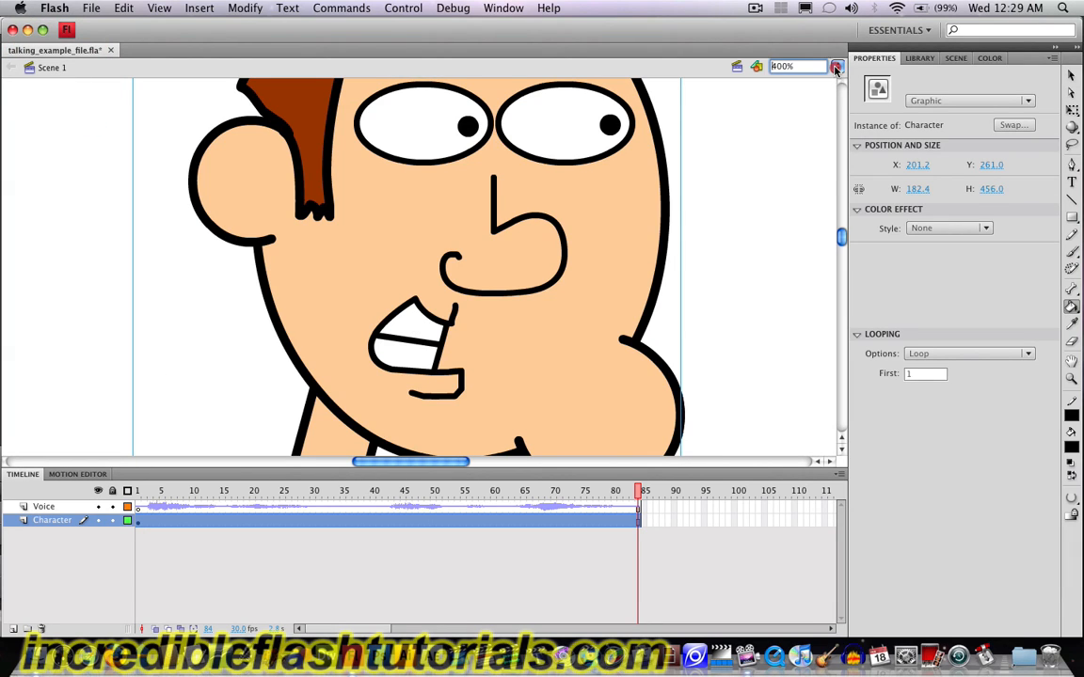
pyautogui.click(763, 54)
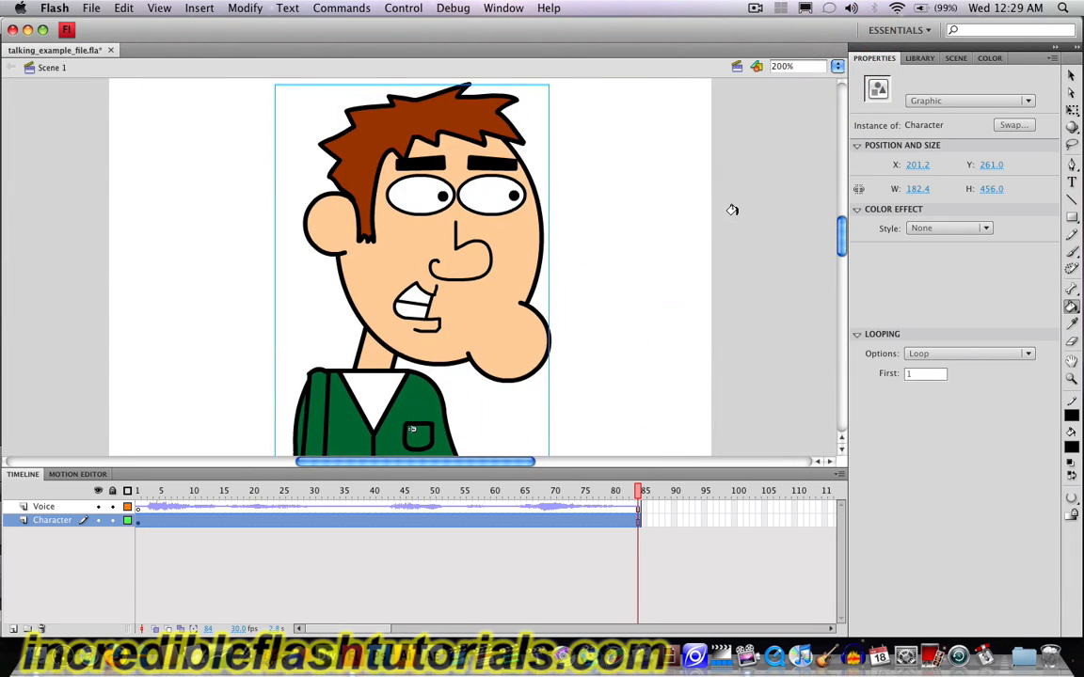
pyautogui.click(138, 508)
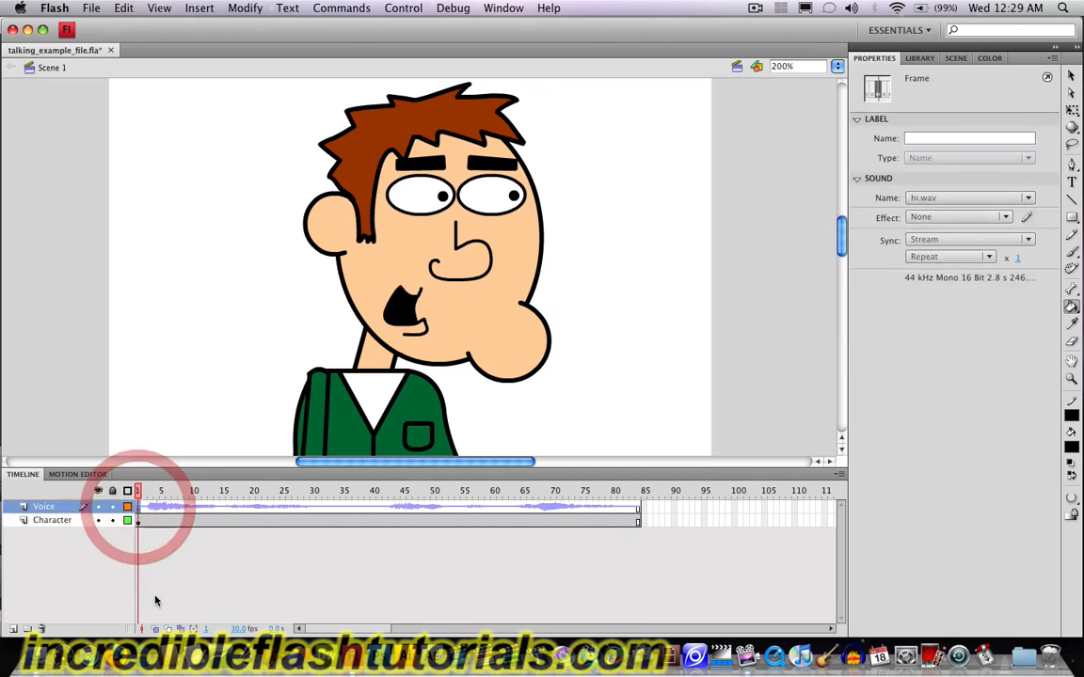
pyautogui.press('Return')
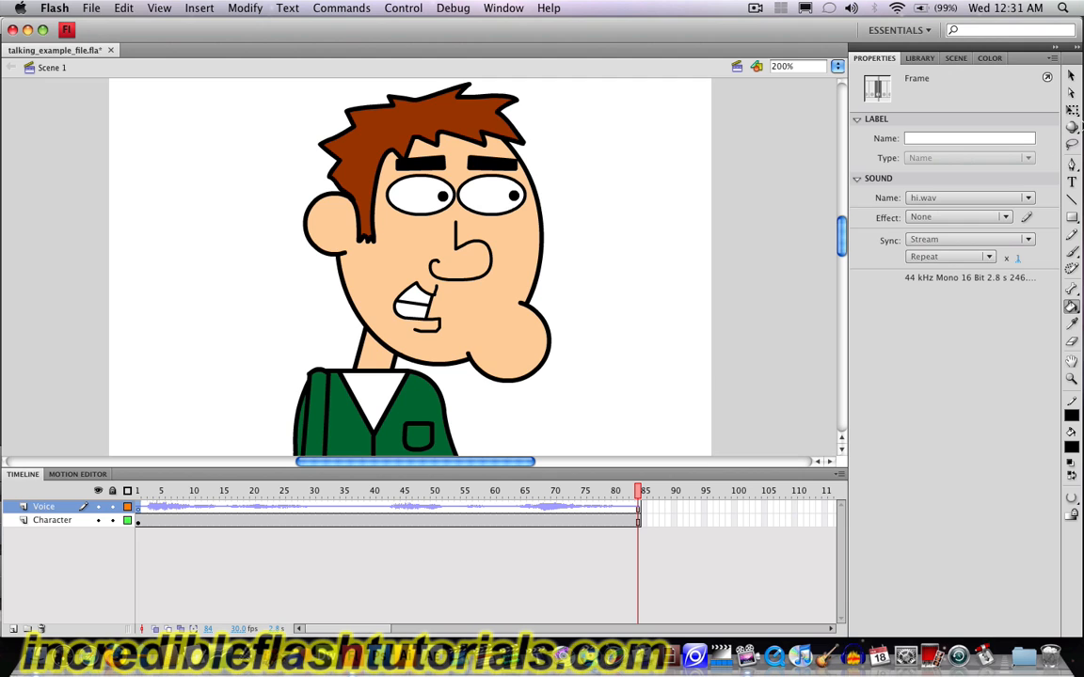
# Step: Open the Character symbol and its nested Character Head symbol for editing
pyautogui.click(1073, 76)
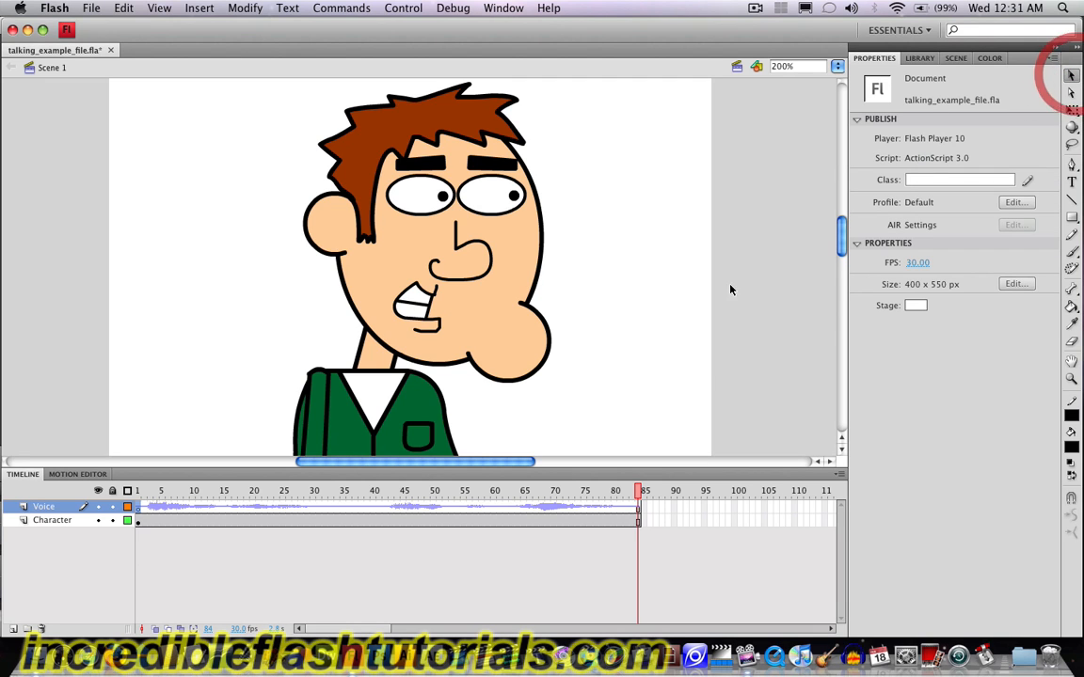
pyautogui.doubleClick(470, 220)
pyautogui.doubleClick(528, 229)
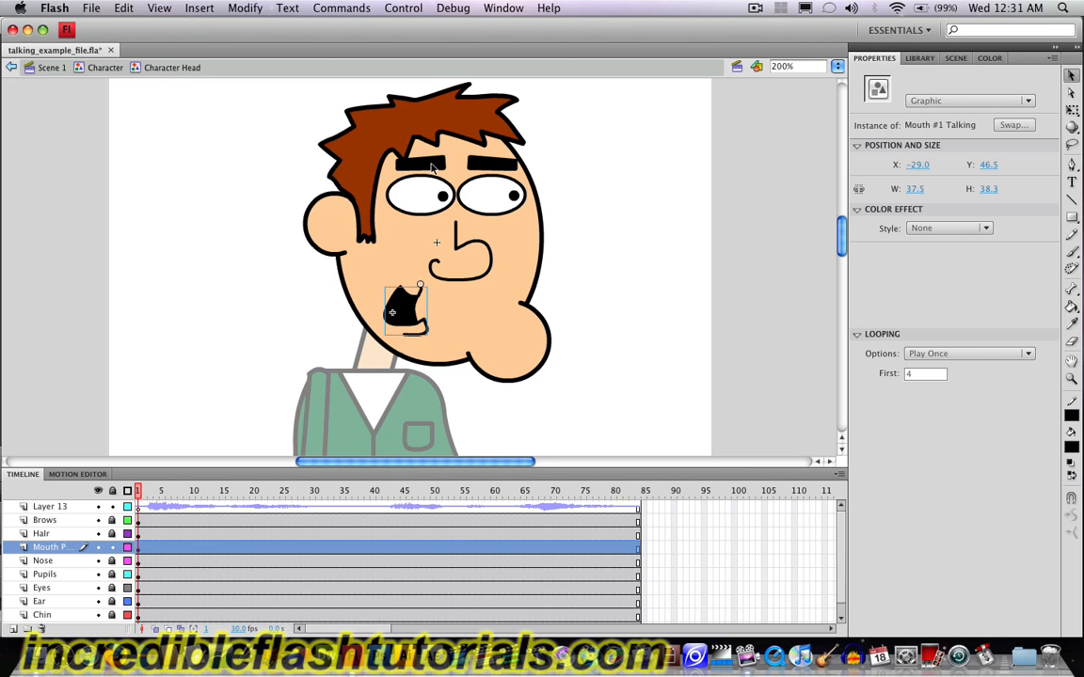
# Step: Deselect the mouth and unlock all layers of the Character Head symbol
pyautogui.click(388, 149)
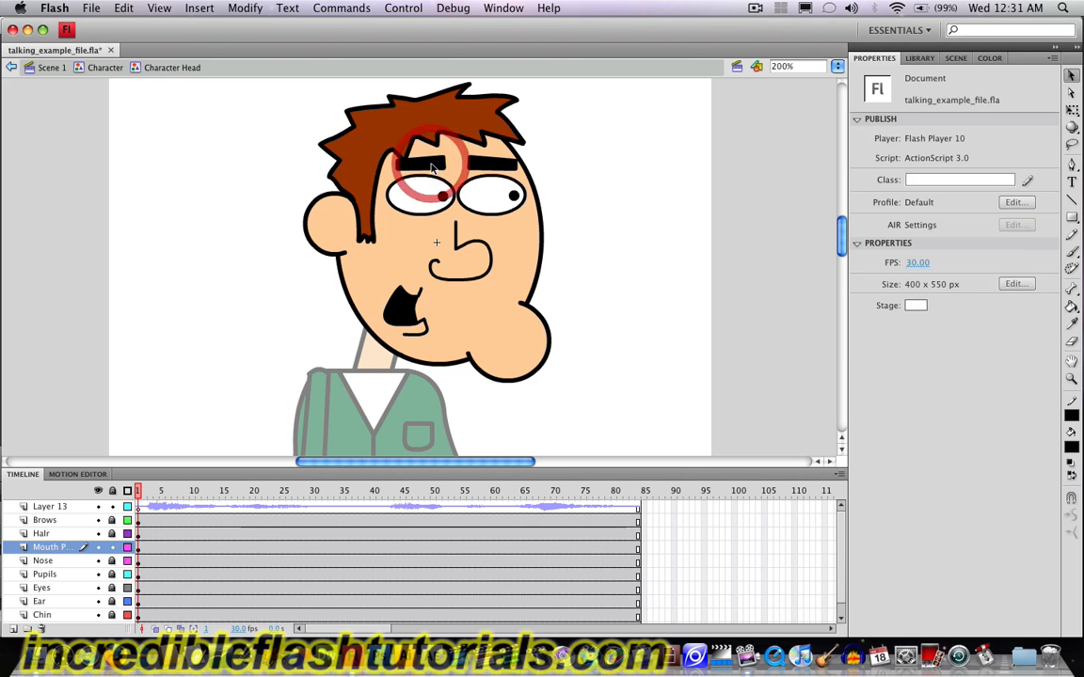
pyautogui.click(113, 491)
pyautogui.click(113, 491)
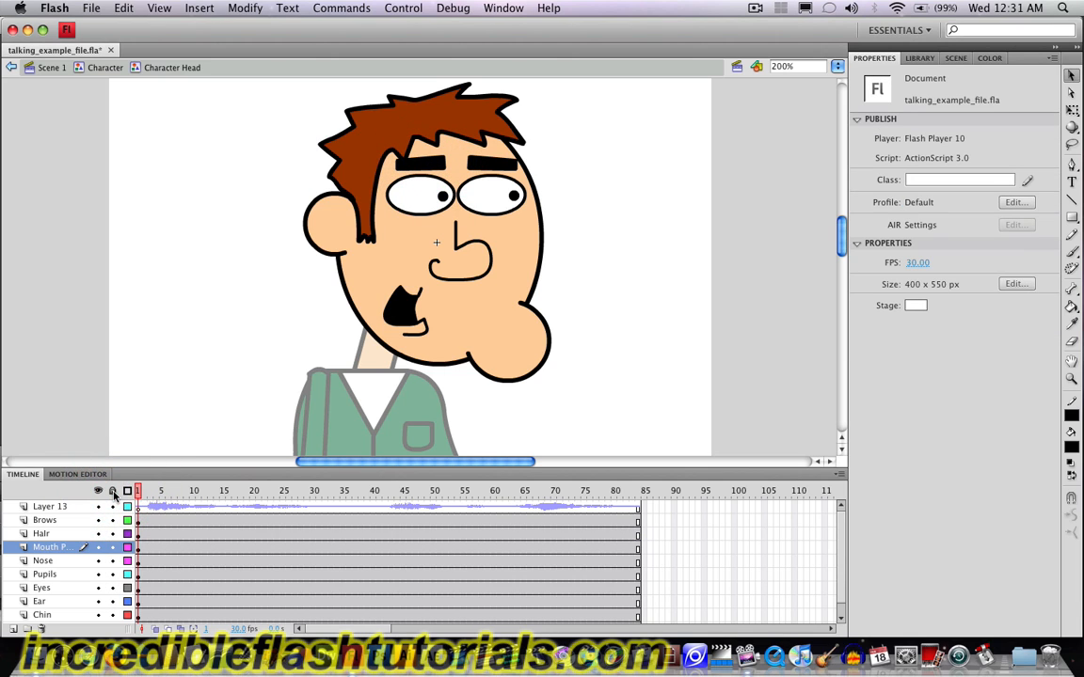
# Step: Flip both eyebrows on frame 1 of the Brows layer vertically and lower them to just above the eyes
pyautogui.click(433, 166)
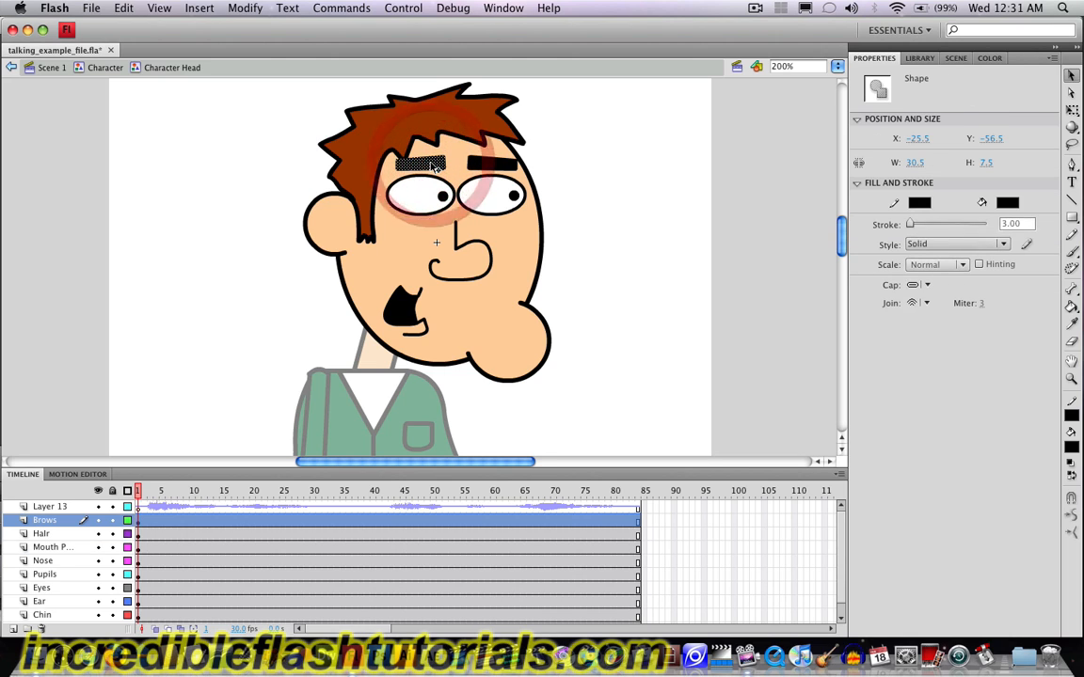
pyautogui.click(140, 522)
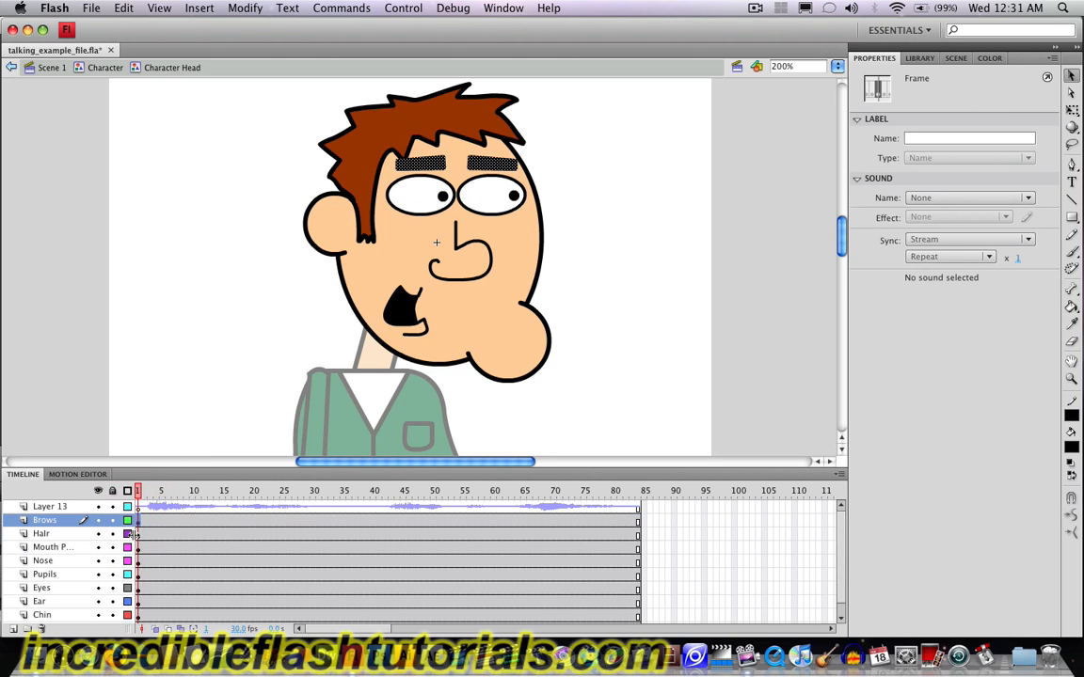
pyautogui.click(244, 8)
pyautogui.moveTo(290, 178)
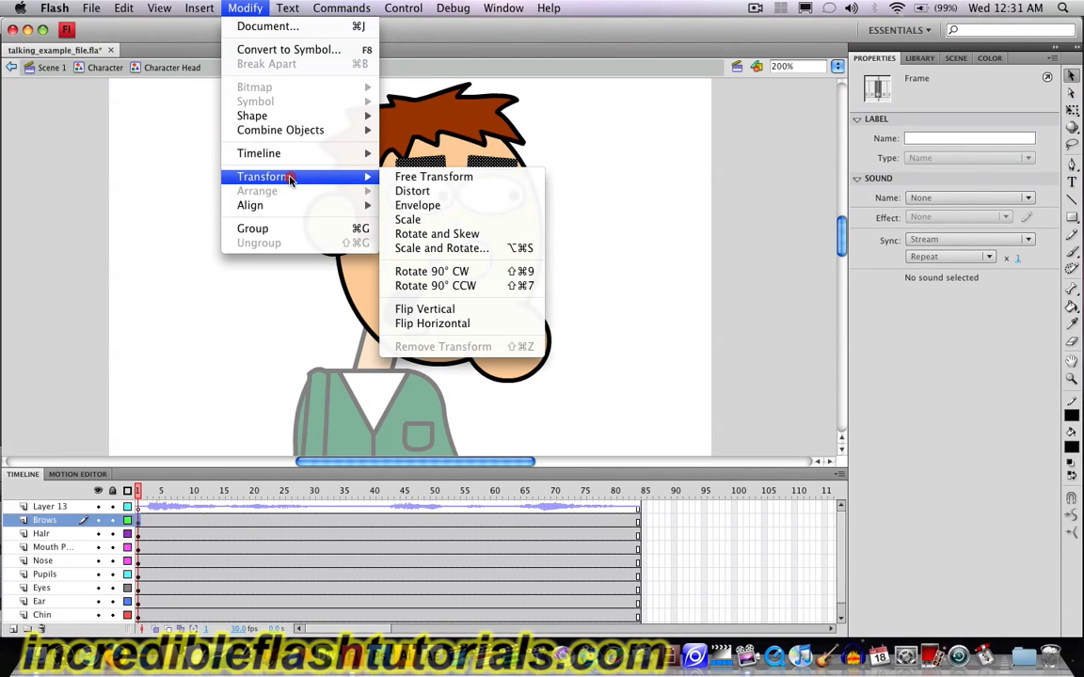
pyautogui.click(489, 310)
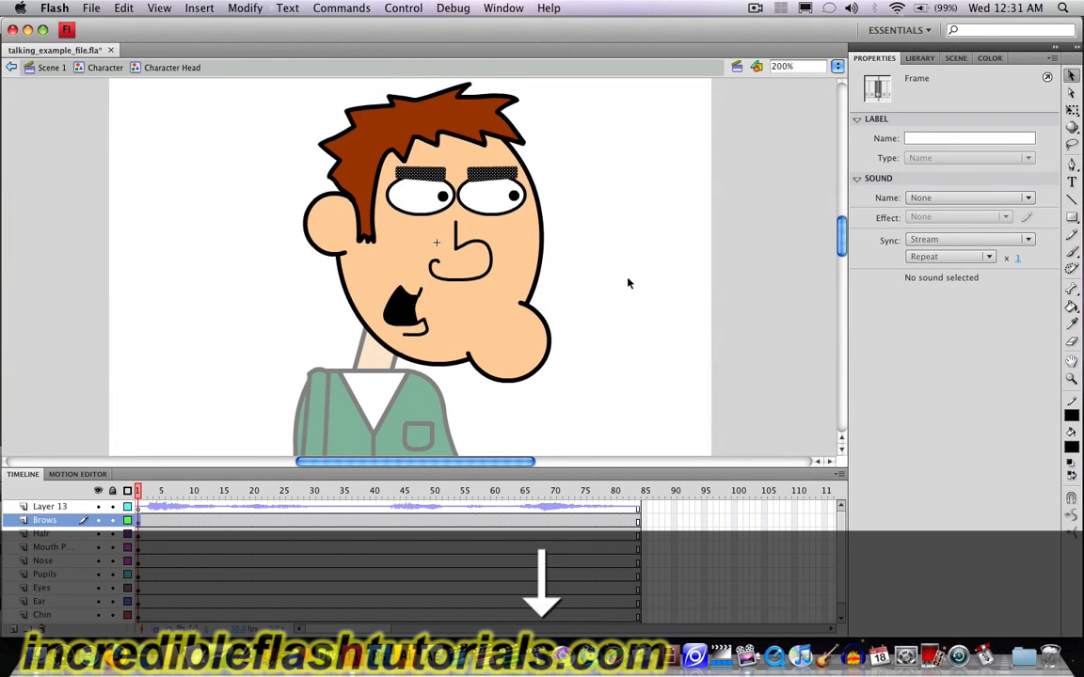
# Step: Deselect the eyebrows and play the head animation with hi.wav from frame 1 to check the new expression
pyautogui.click(621, 287)
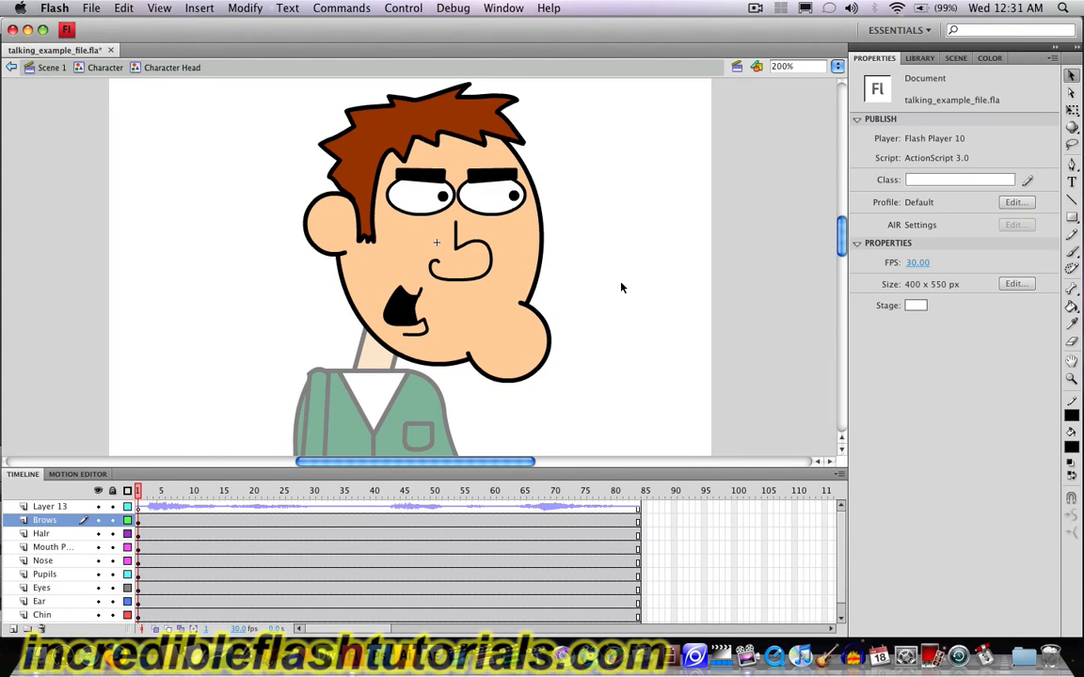
pyautogui.click(138, 507)
pyautogui.press('Return')
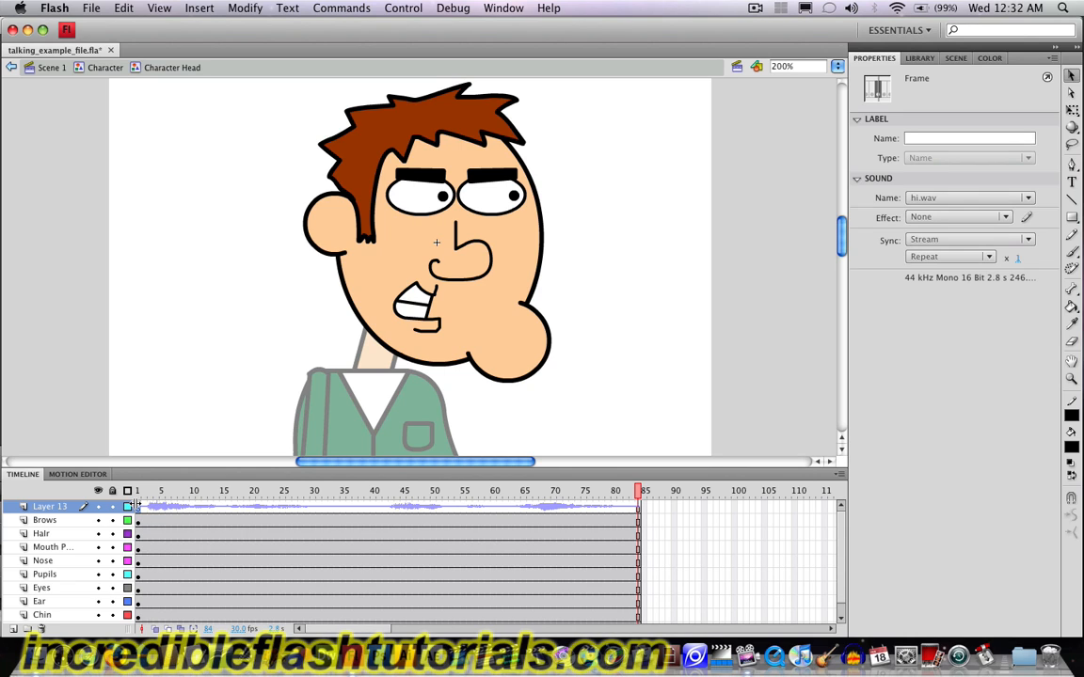
# Step: Undo the eyebrow changes on the Brows layer
pyautogui.press('super+z')
pyautogui.press('super+z')
pyautogui.press('super+z')
pyautogui.press('super+z')
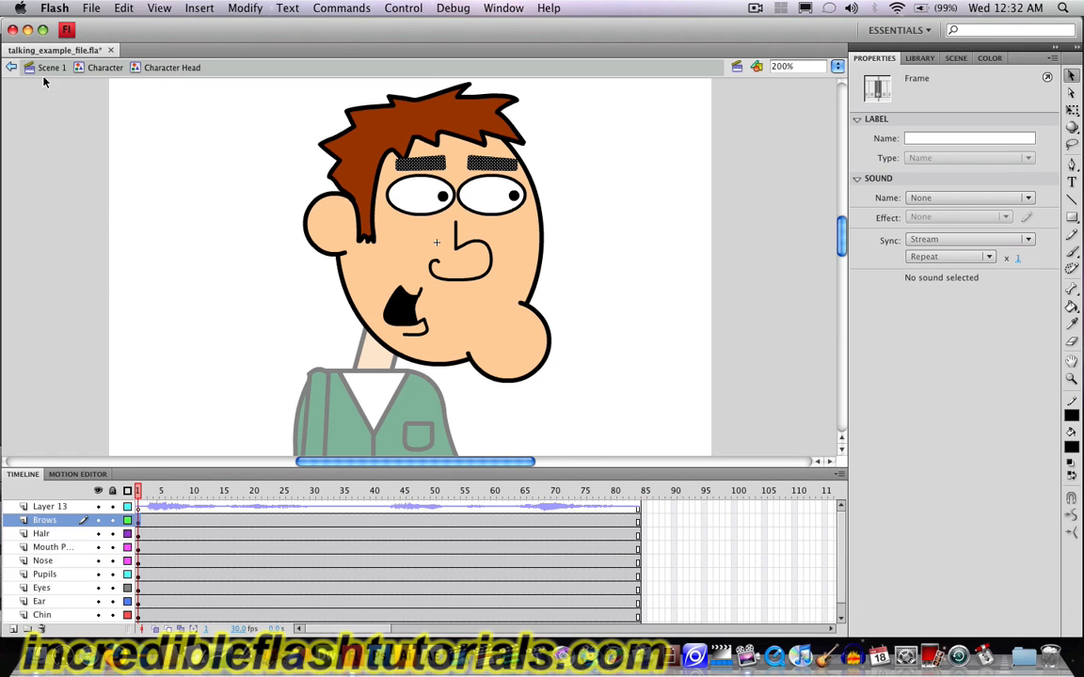
# Step: Leave the Character Head symbol and return to Scene 1
pyautogui.click(41, 71)
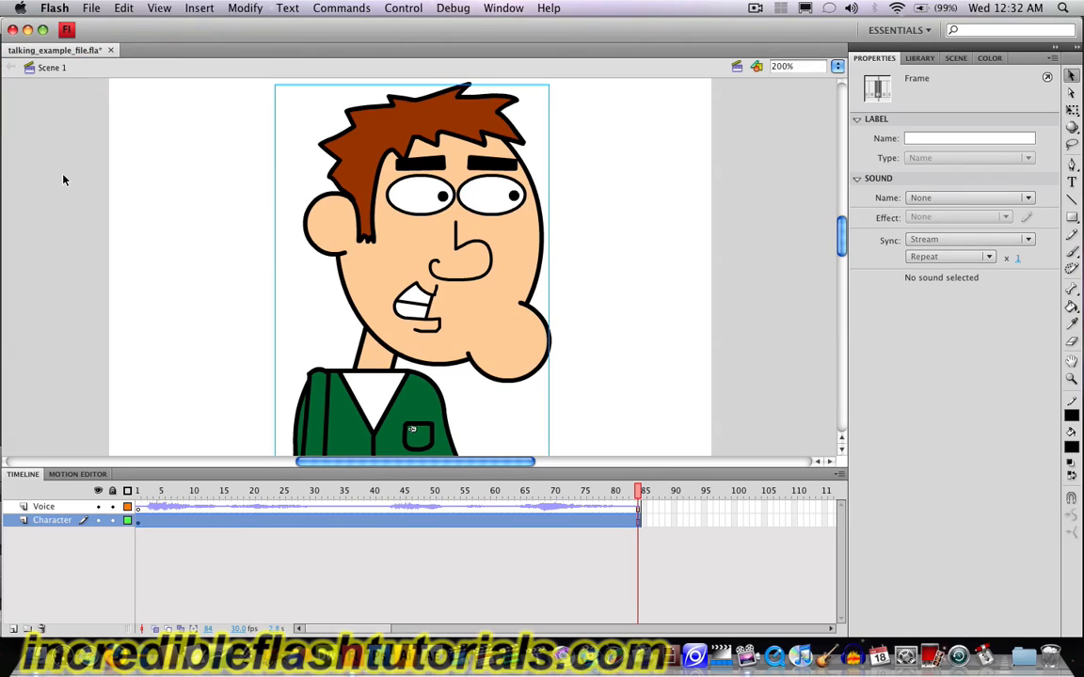